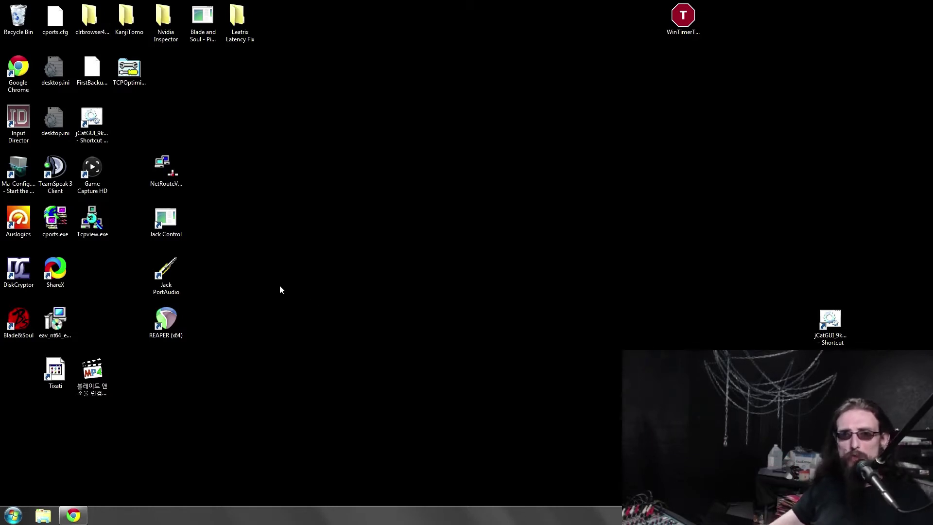
left_click_drag(474, 3, 2, 504)
left_click(385, 397)
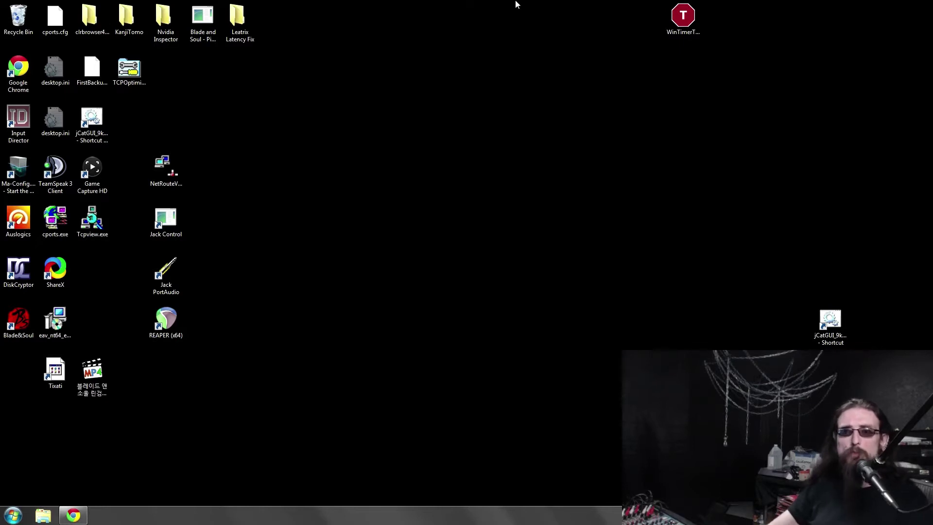
left_click_drag(515, 2, 423, 379)
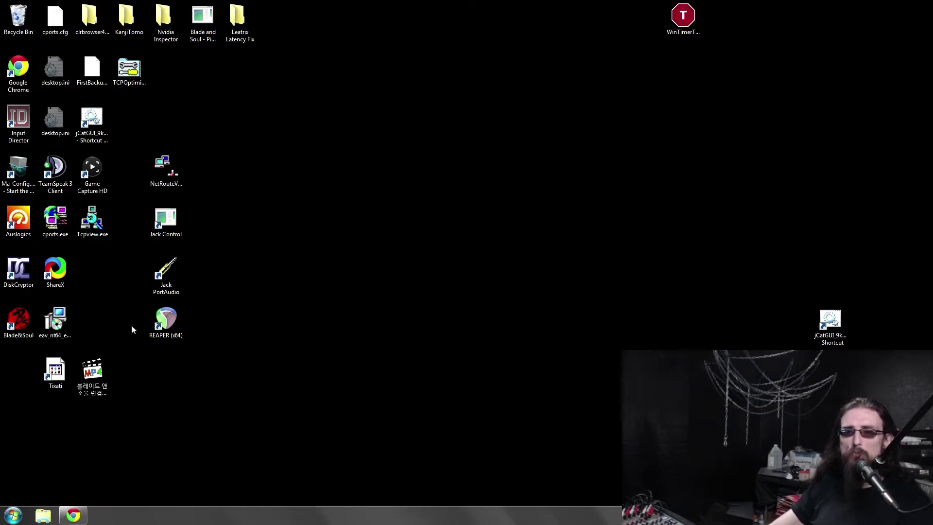
Step: Delete the installer file eav_nt64_enu.msi from the desktop, sending it to the Recycle Bin
left_click(68, 318)
key("Delete")
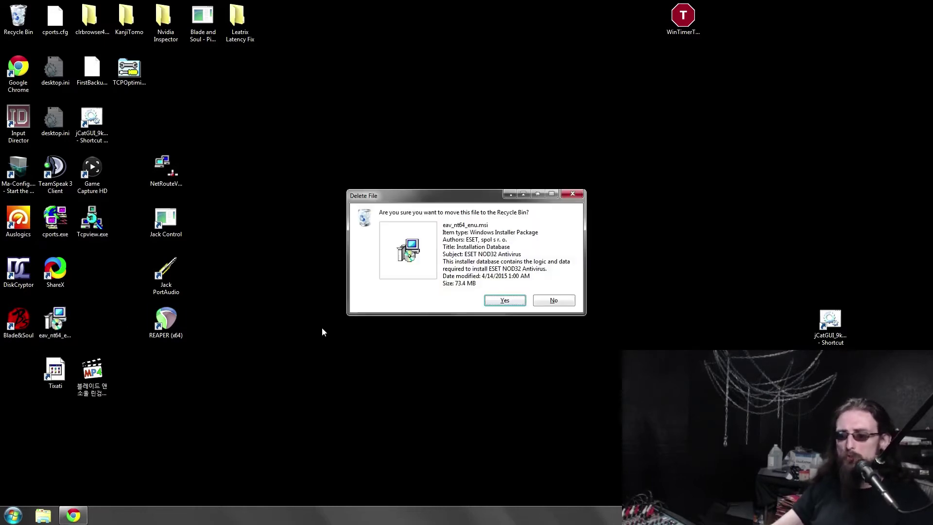
key("Return")
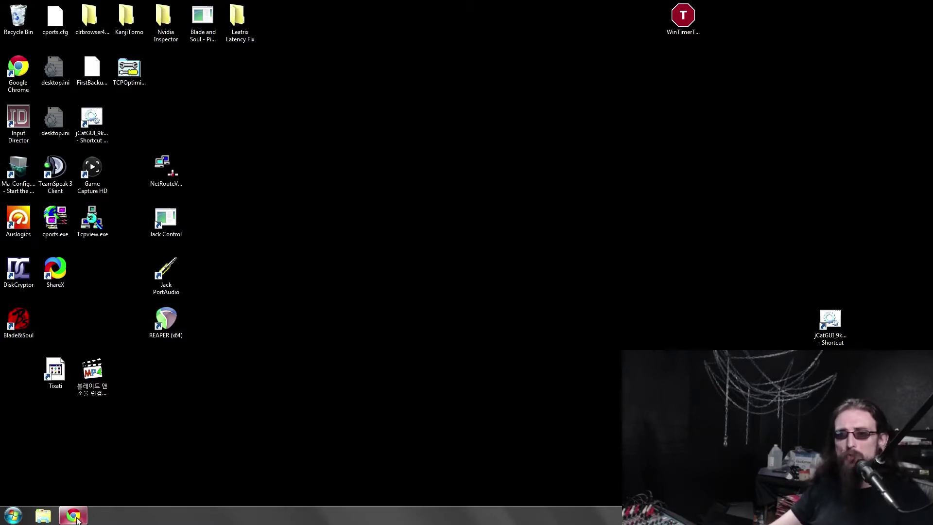
Step: Close the Logitech Gaming Software window and minimize the REAPER window to clear the desktop
mouse_move(77, 518)
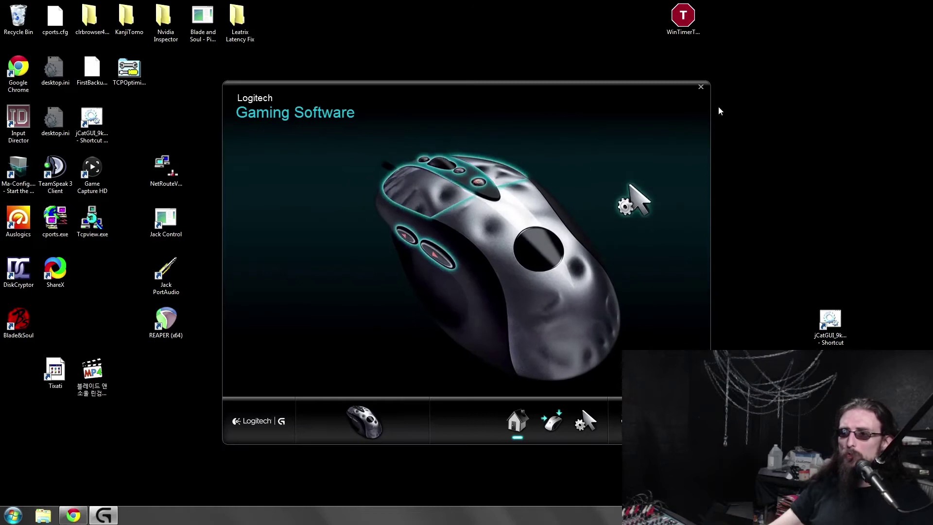
left_click(702, 91)
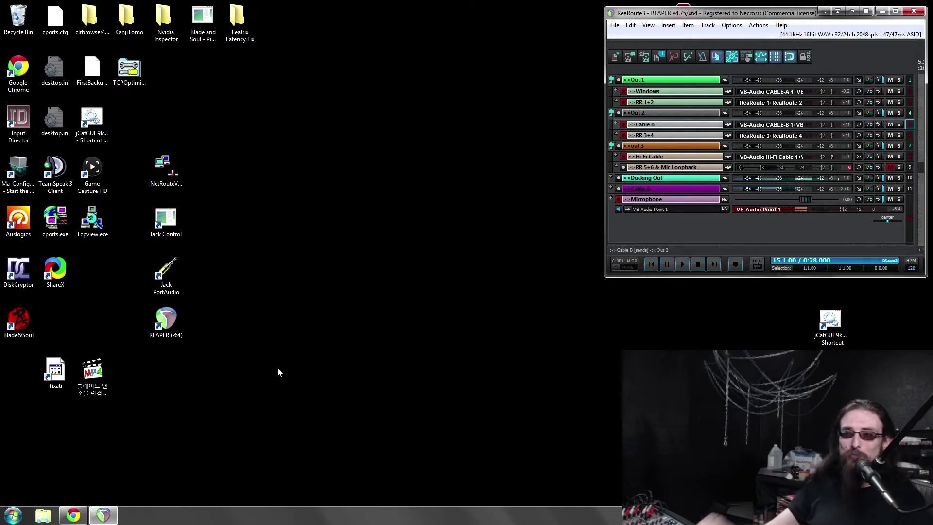
left_click(881, 12)
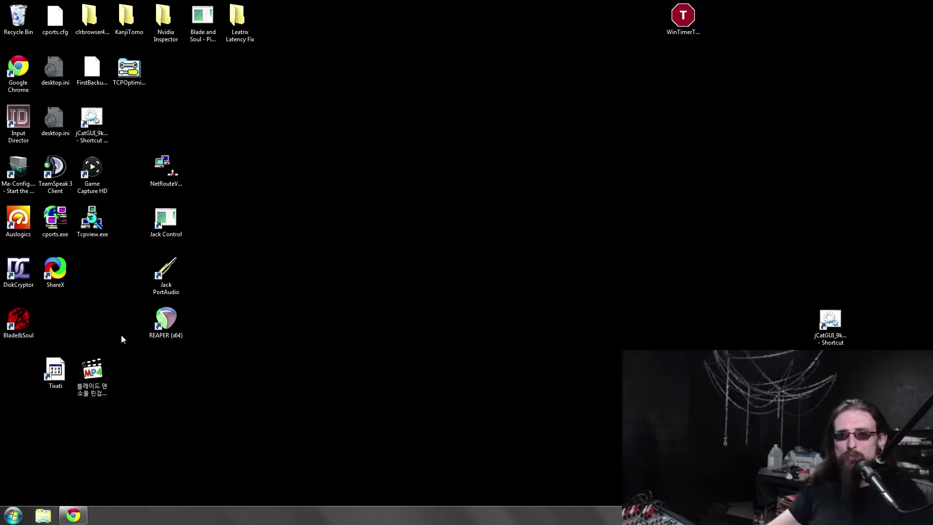
left_click_drag(350, 428, 586, 341)
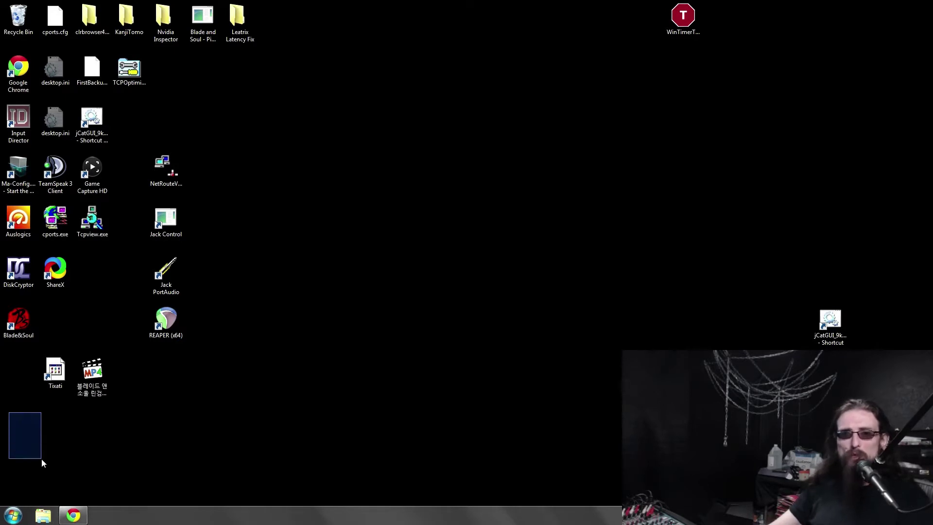
left_click_drag(41, 459, 42, 460)
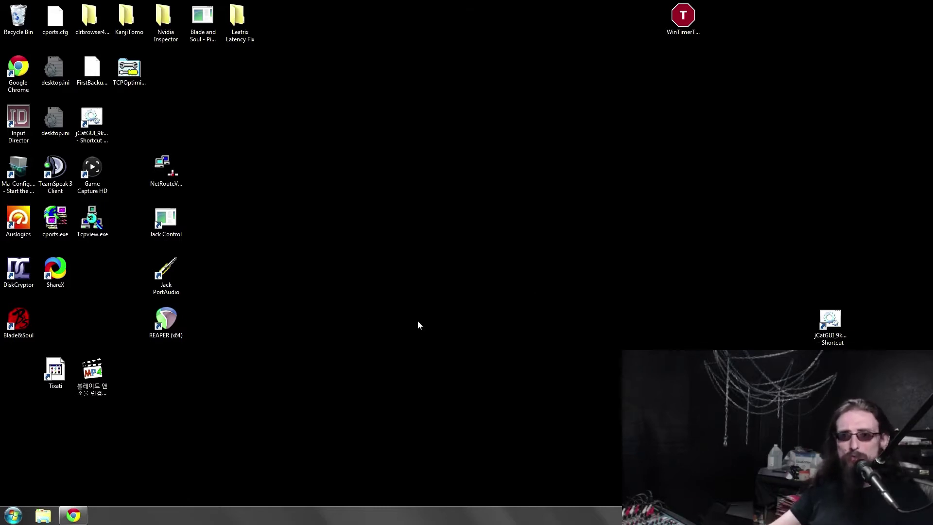
Step: Open a Windows Explorer window and bring the Installs (Z:) drive into view among the computer's drives
left_click(48, 510)
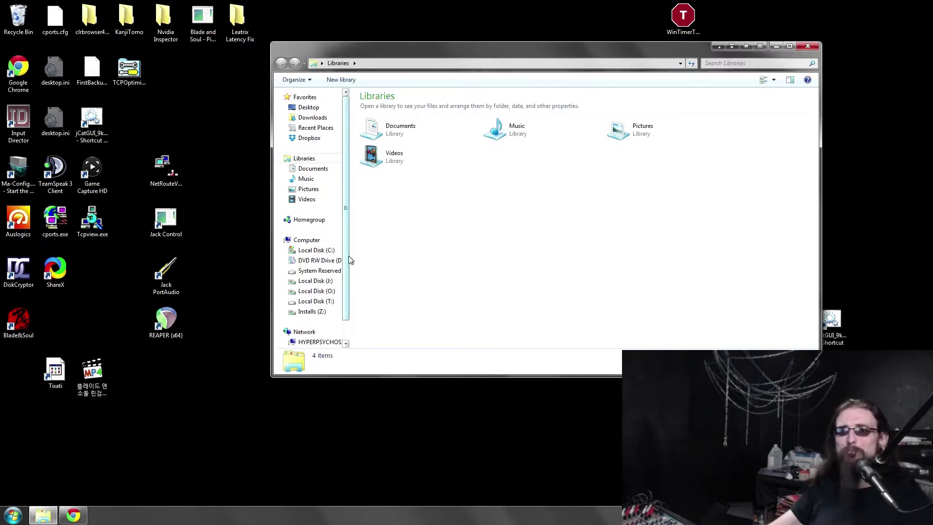
left_click(208, 447)
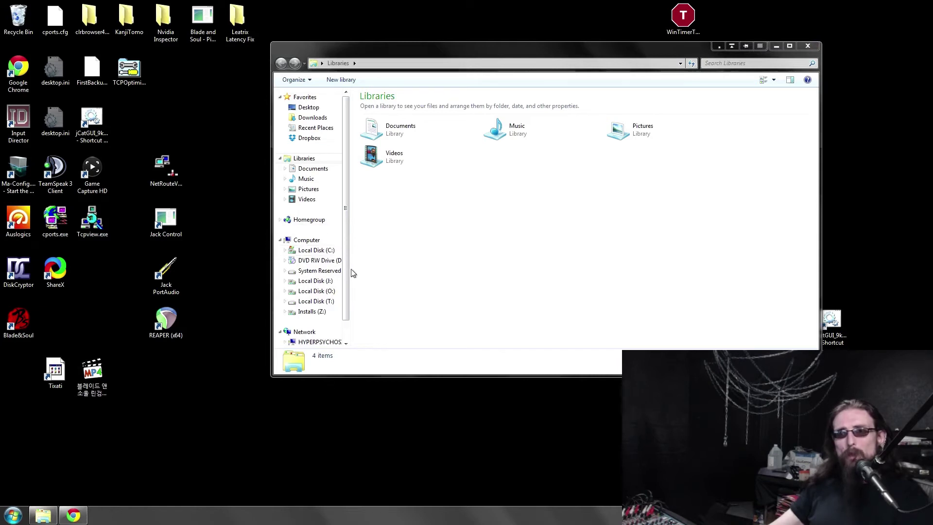
left_click_drag(345, 272, 346, 290)
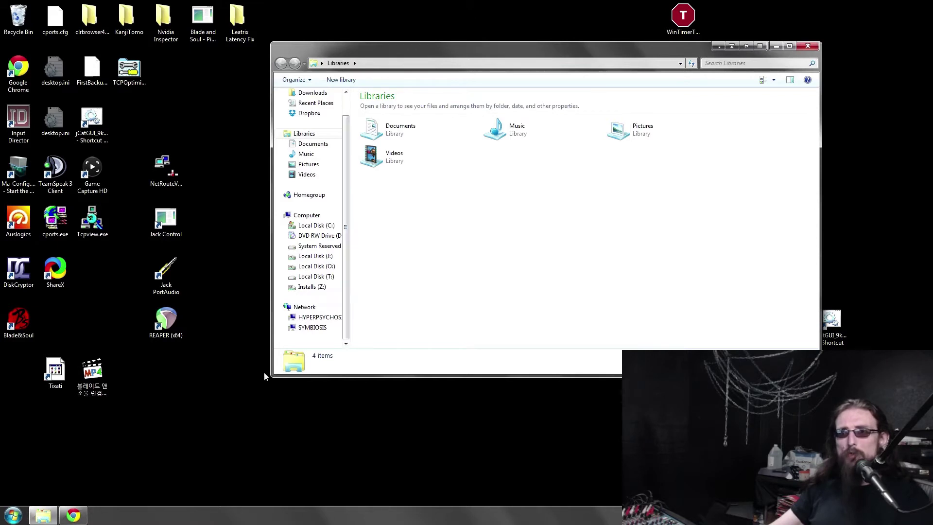
Step: Switch to Chrome and search Google for "andy's ith" in a new tab
left_click(74, 515)
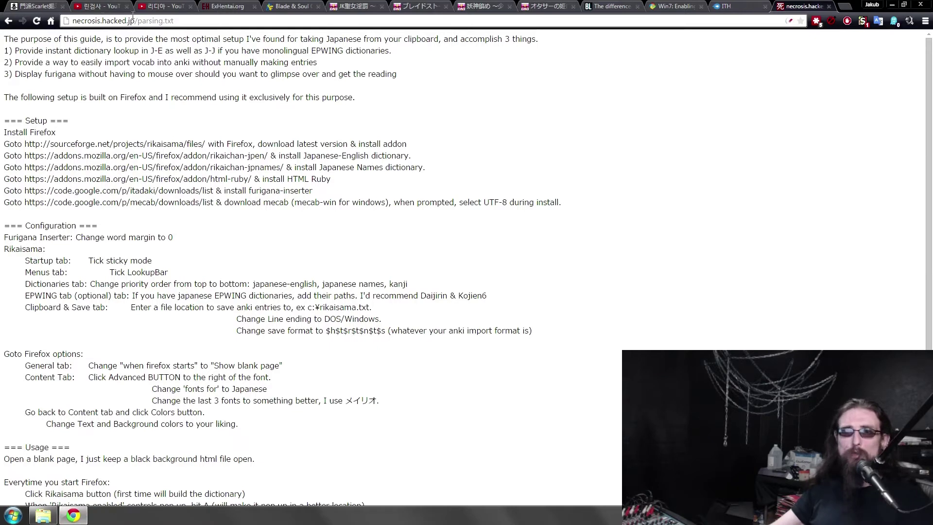
left_click(845, 6)
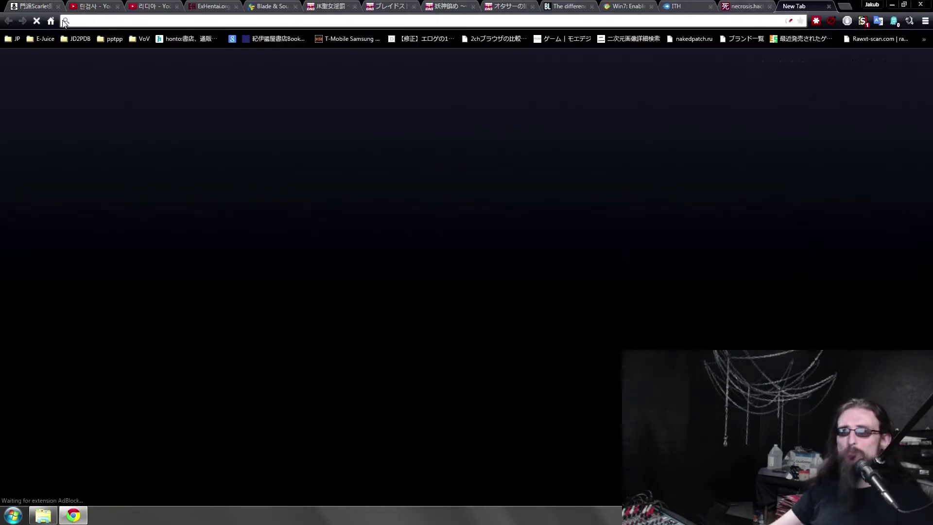
left_click(51, 21)
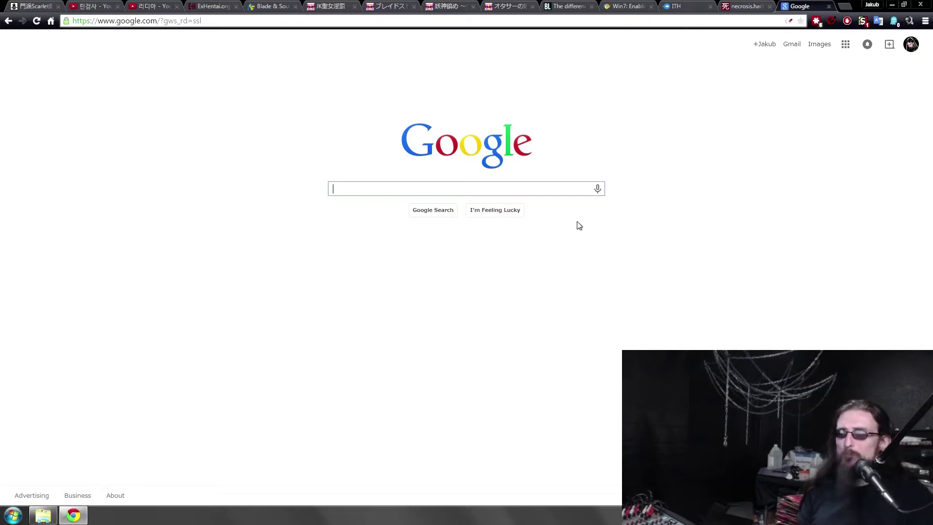
type("andy")
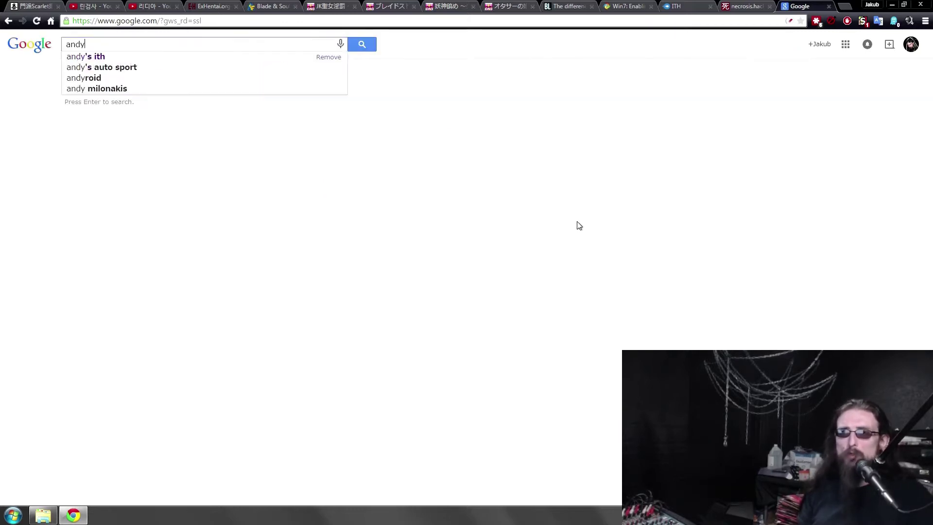
type("'s ith")
key("Return")
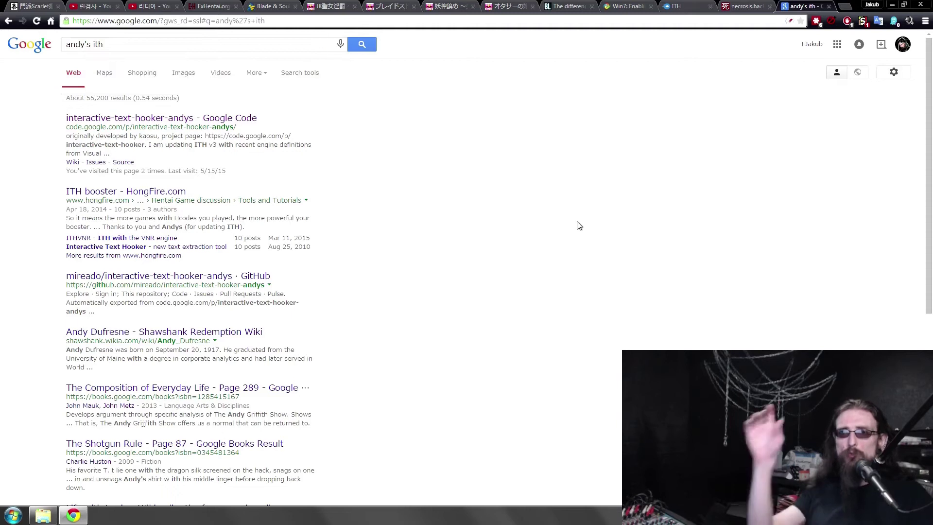
Step: Open the interactive-text-hooker-andys project page on Google Code from the search results
double_click(111, 40)
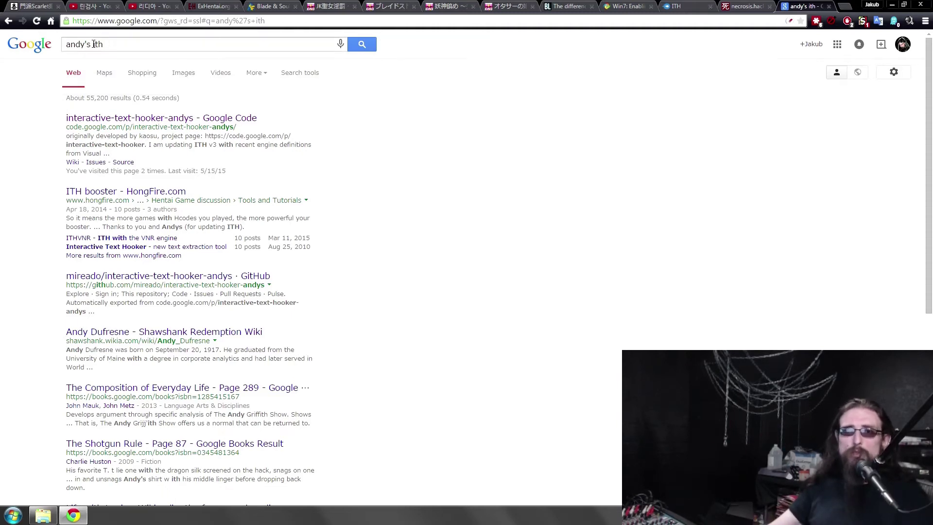
left_click(125, 44)
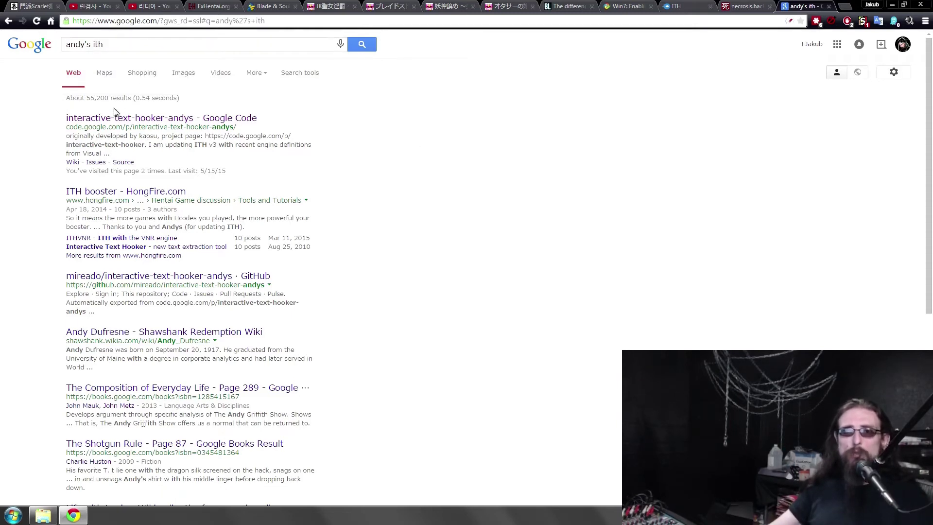
left_click(102, 120)
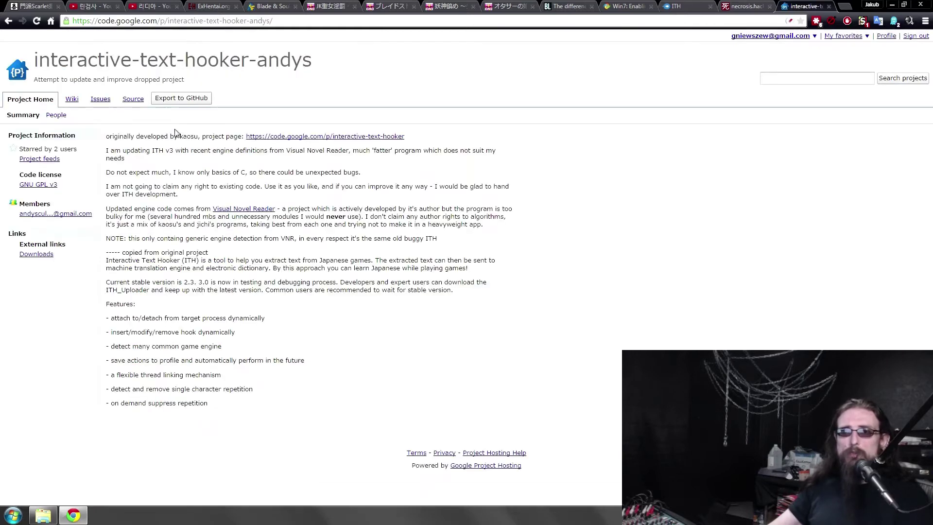
Step: Read the project title and the notes on the updated engine code, and close the project page
left_click_drag(257, 63, 404, 66)
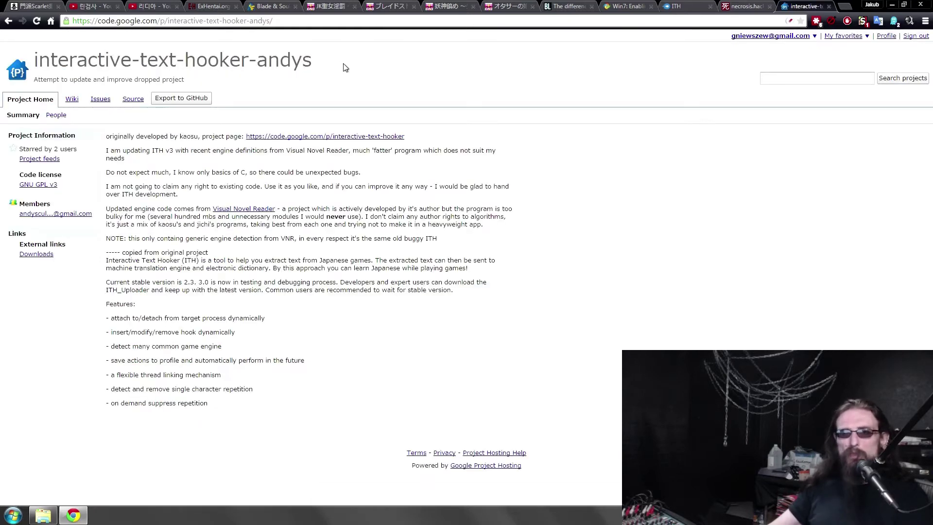
left_click_drag(314, 62, 256, 64)
left_click(499, 209)
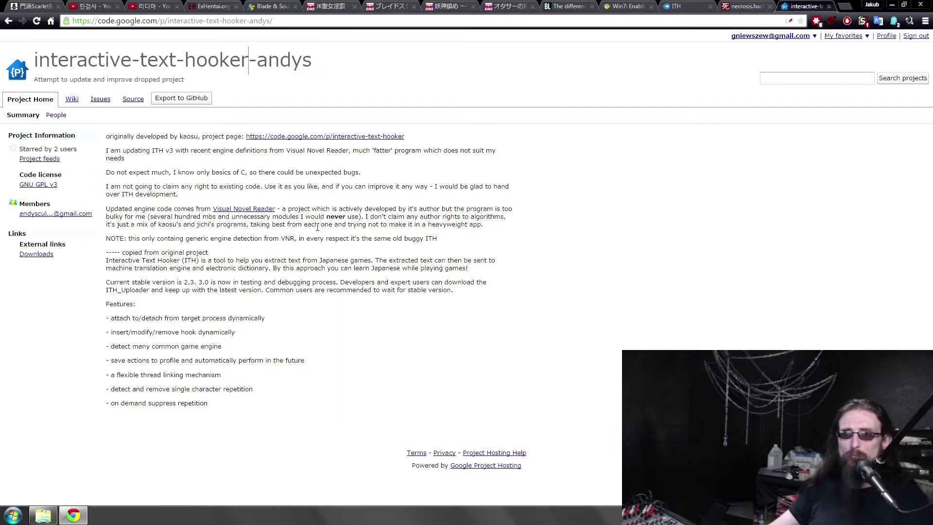
left_click_drag(173, 208, 432, 238)
left_click(460, 243)
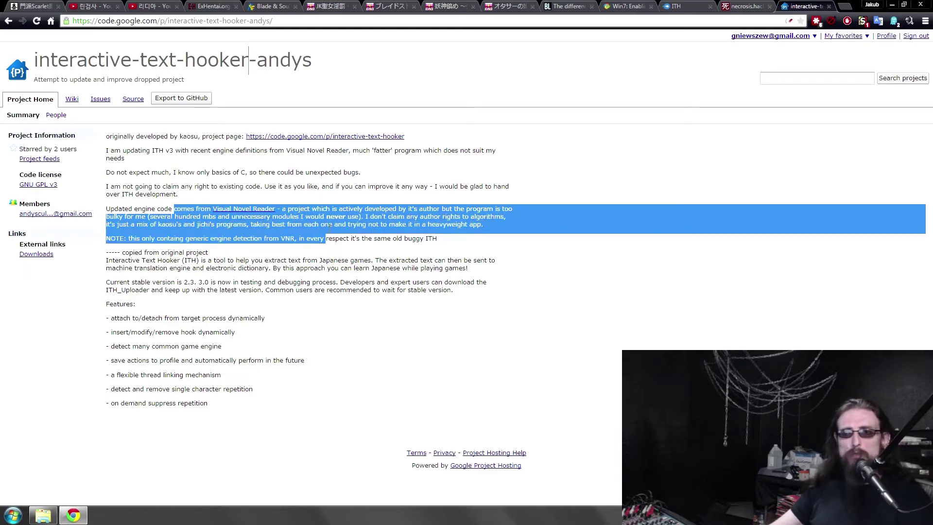
left_click(433, 237)
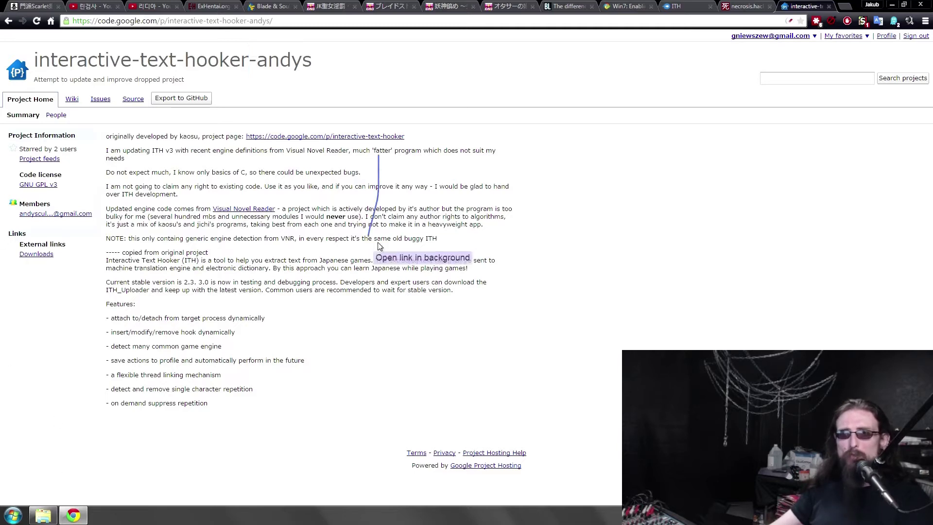
key("ctrl+w")
Step: Switch to Windows Explorer and open the ITH folder on the Installs (Z:) drive
left_click(43, 515)
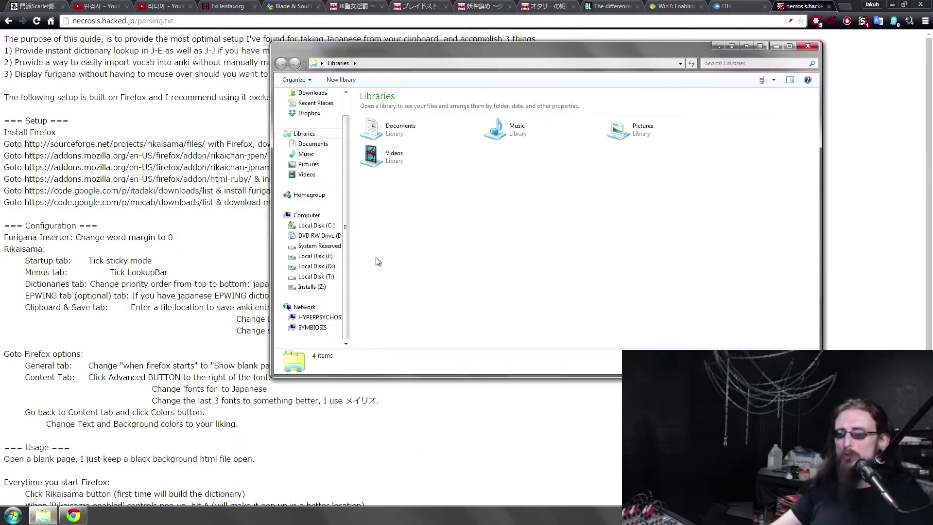
left_click(315, 287)
left_click(610, 160)
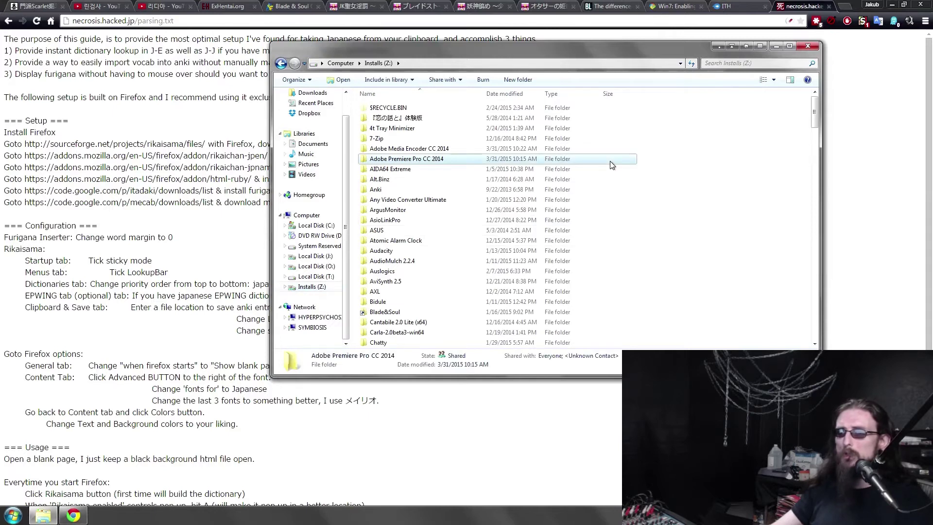
type("ith")
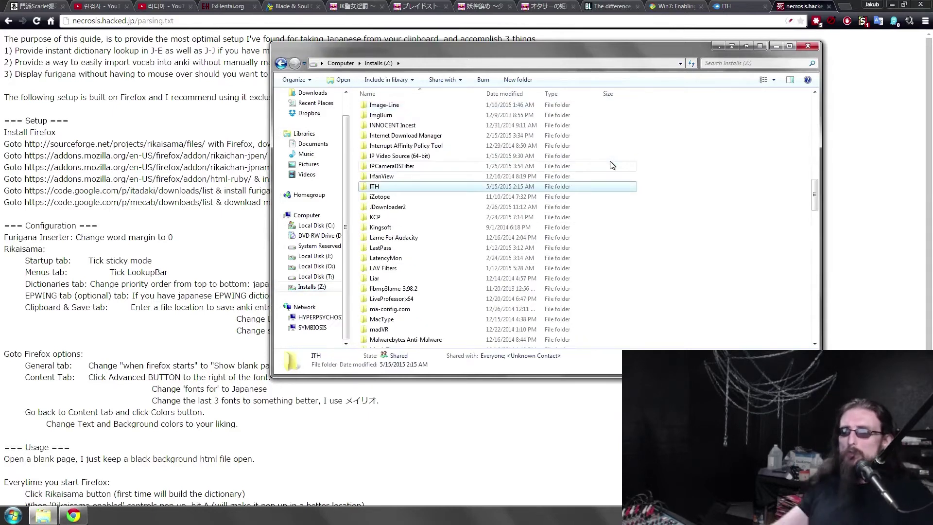
key("Return")
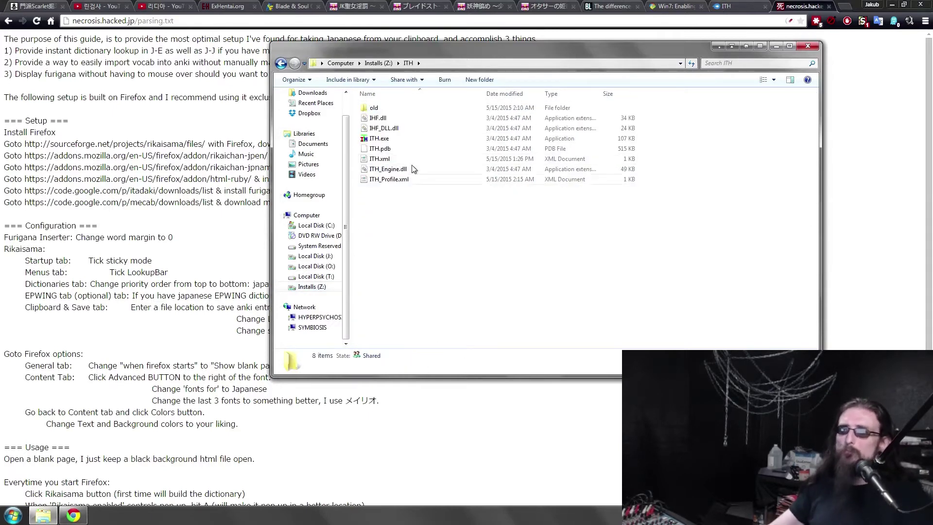
Step: Launch ITH.exe and review its option settings, leaving the dialog without making changes
left_click(389, 140)
double_click(389, 140)
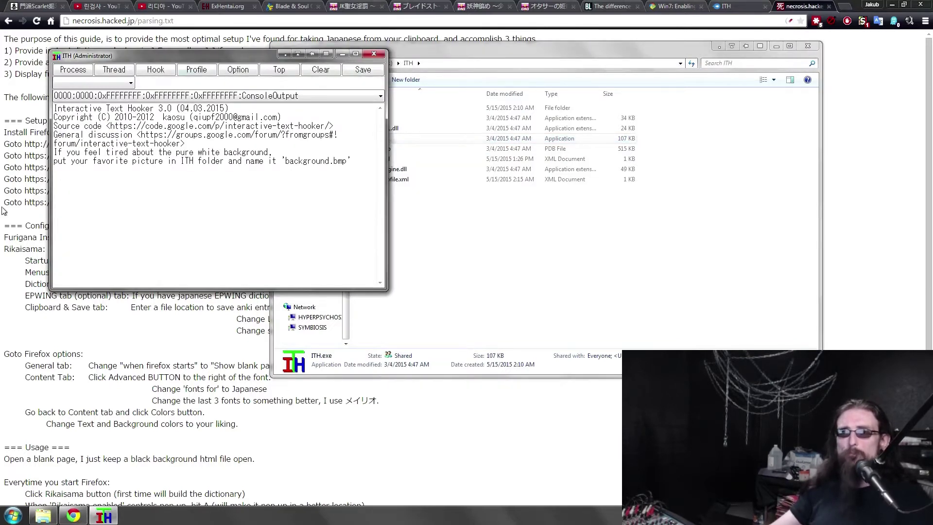
left_click(239, 71)
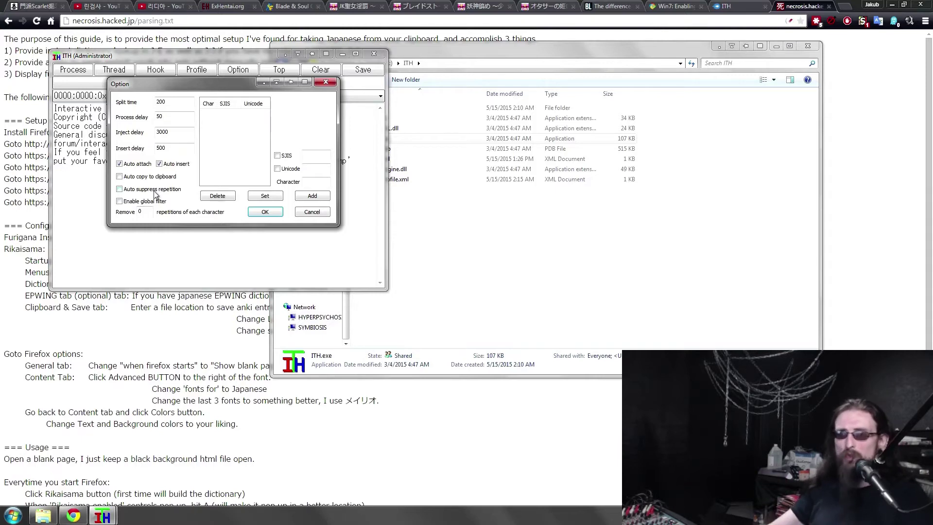
left_click(298, 211)
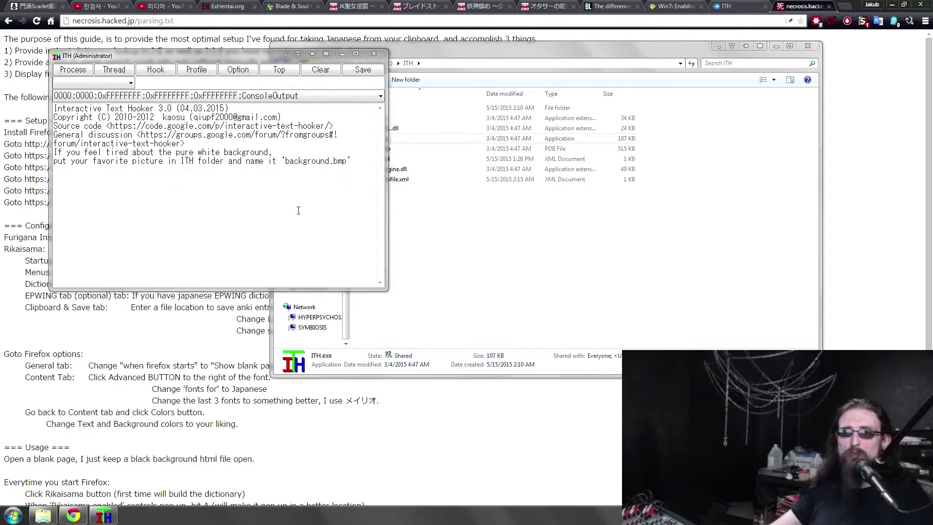
Step: Return to the Installs (Z:) drive in Windows Explorer and open the カルタグラ game folder
left_click(533, 213)
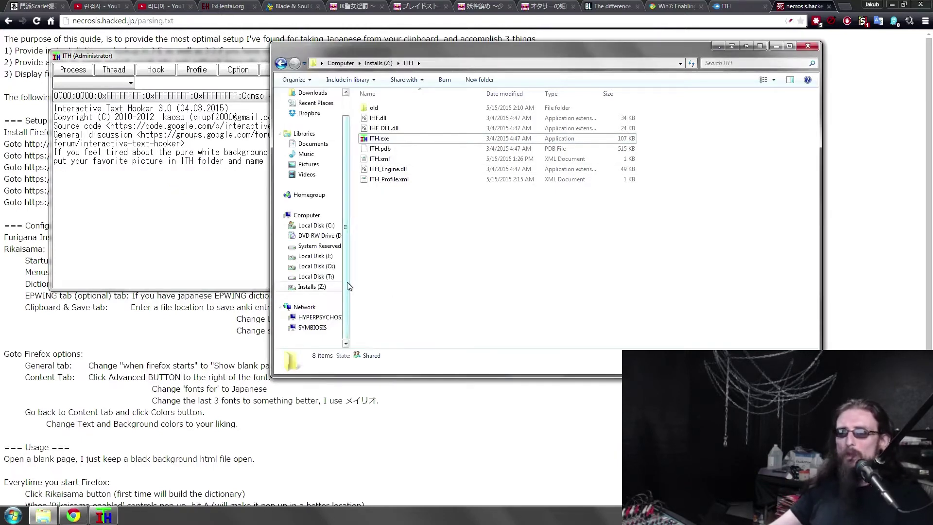
key("BackSpace")
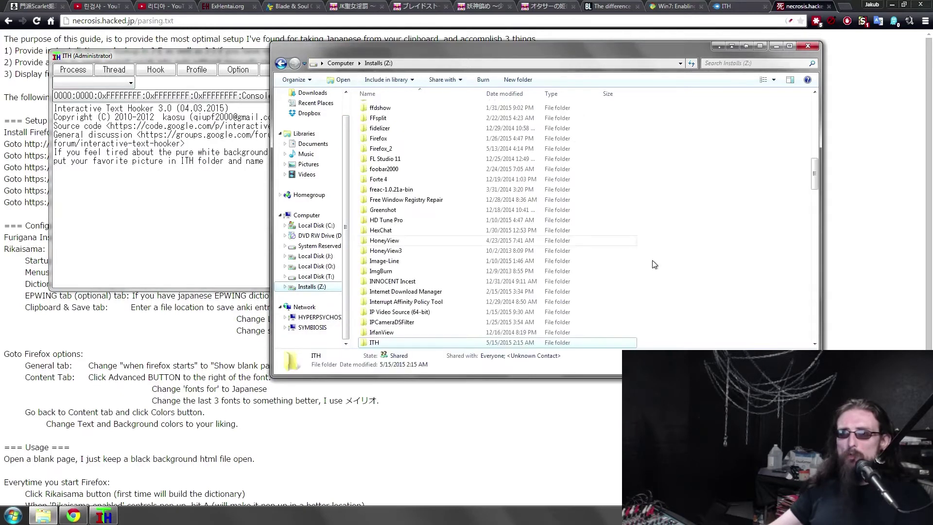
scroll(766, 198, "down", 20)
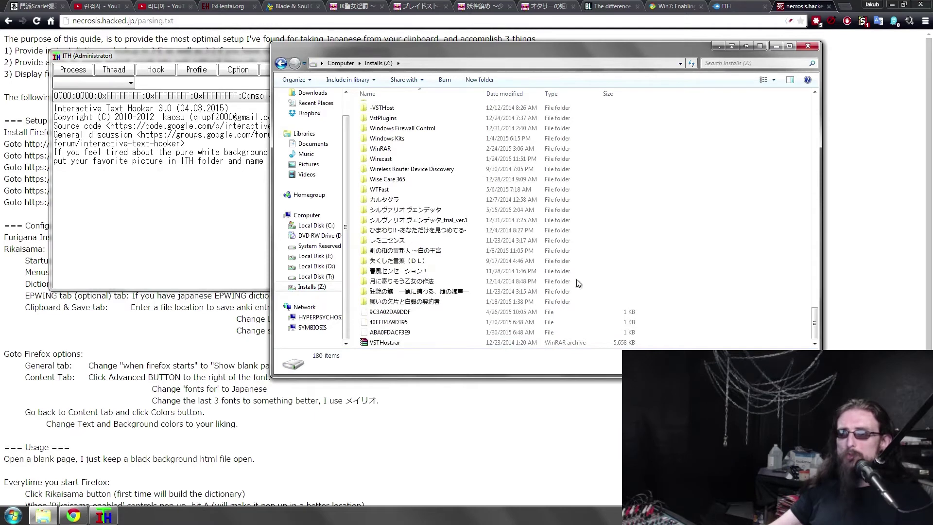
left_click(382, 199)
key("Return")
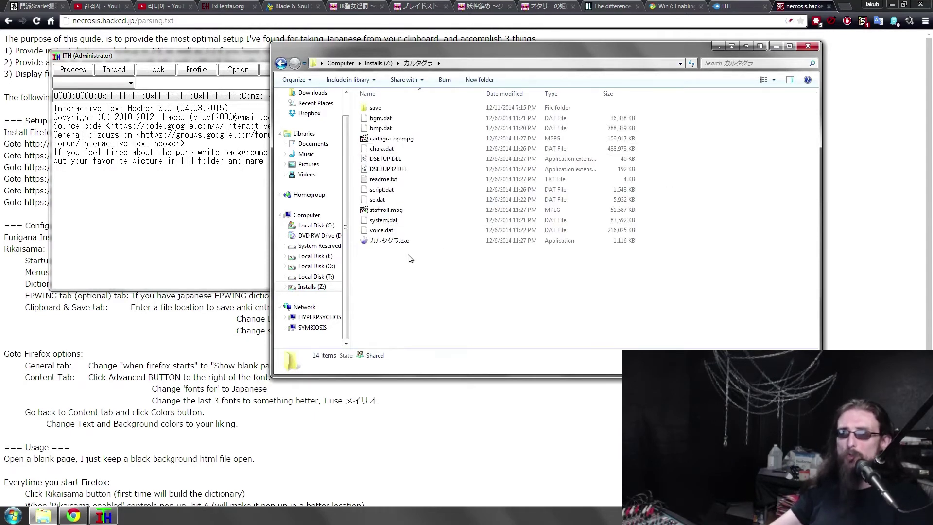
Step: Launch カルタグラ.exe from the game folder and move its game window slightly aside
double_click(403, 241)
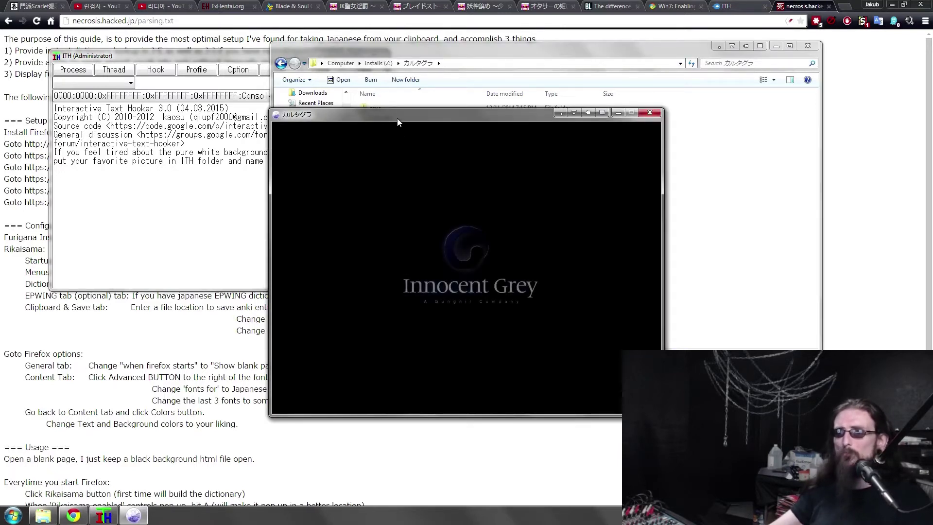
left_click_drag(397, 118, 422, 113)
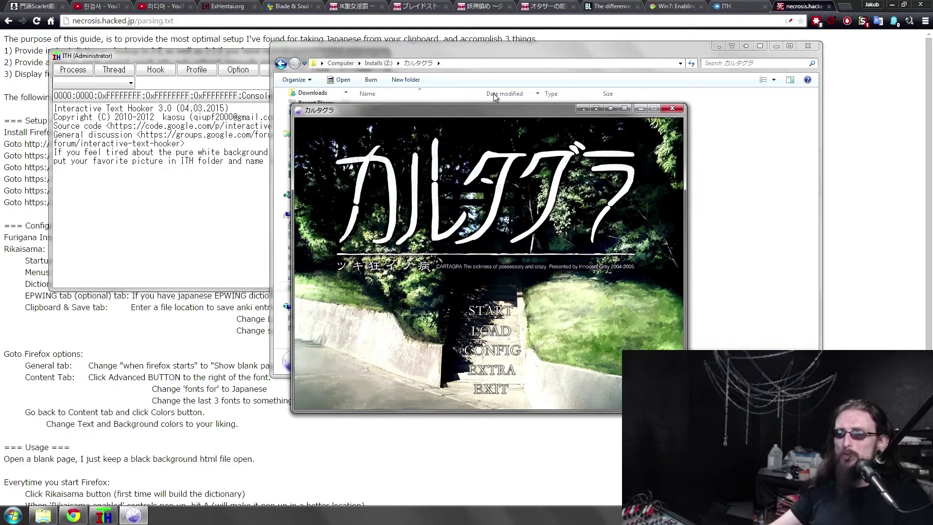
left_click(148, 179)
left_click(485, 110)
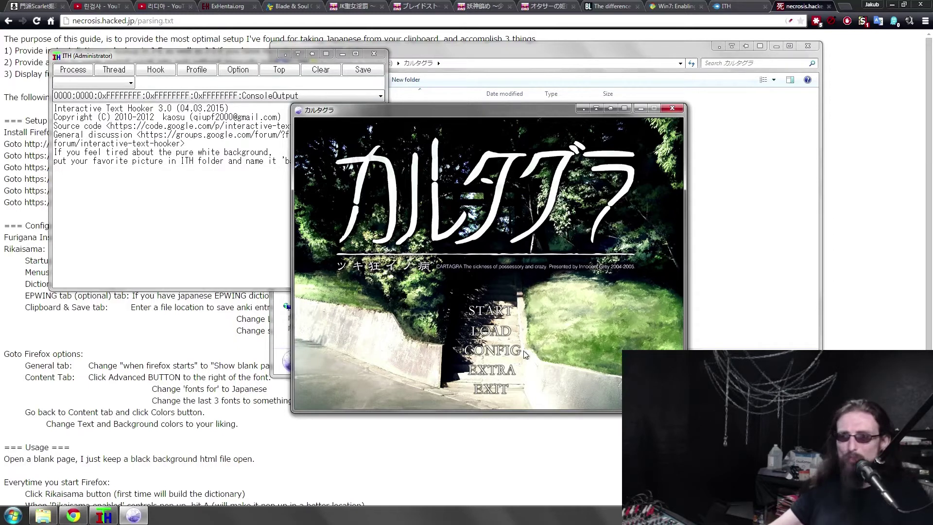
Step: Load the game's save No.10 dated 2014/12/14 13:34 and advance the dialogue by one line
left_click(490, 331)
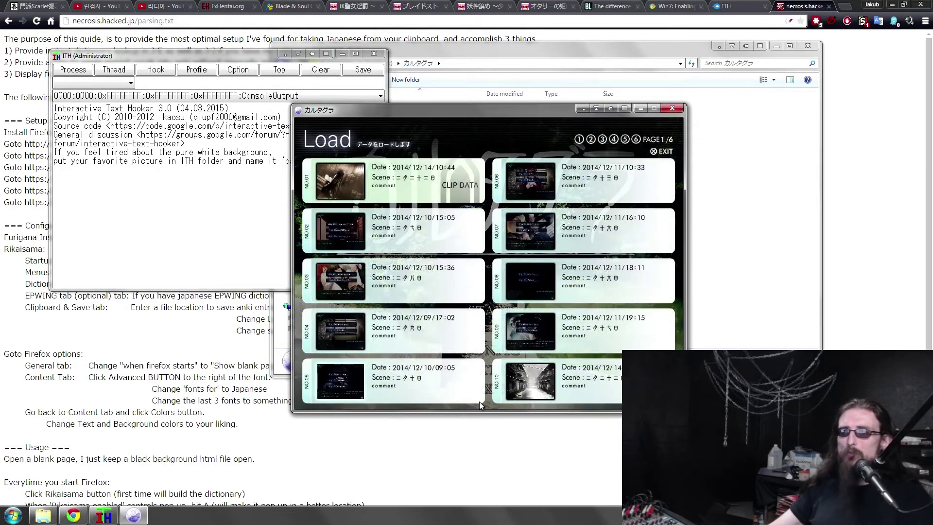
left_click(601, 378)
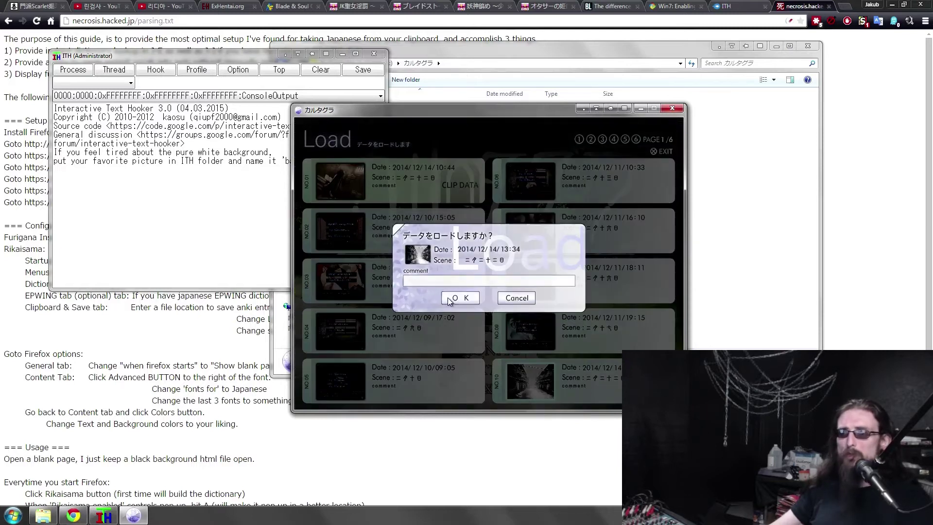
left_click(447, 297)
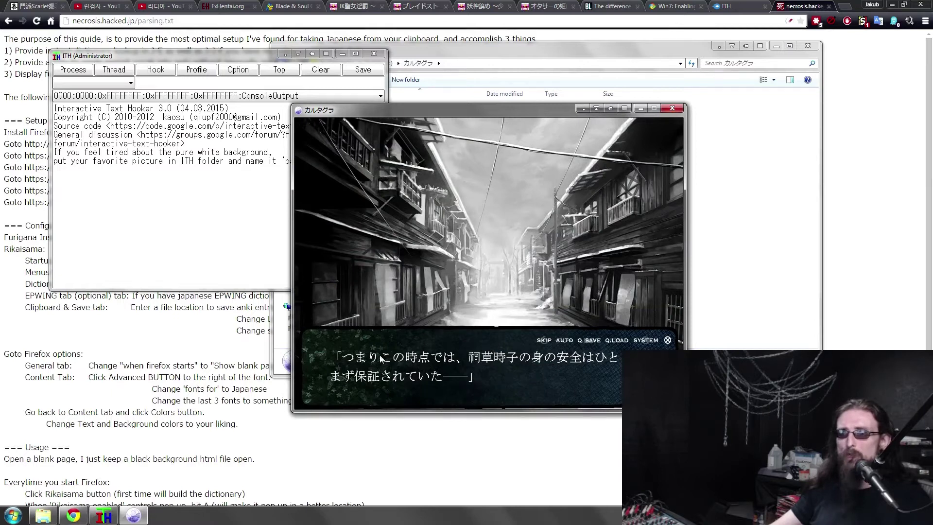
left_click(483, 246)
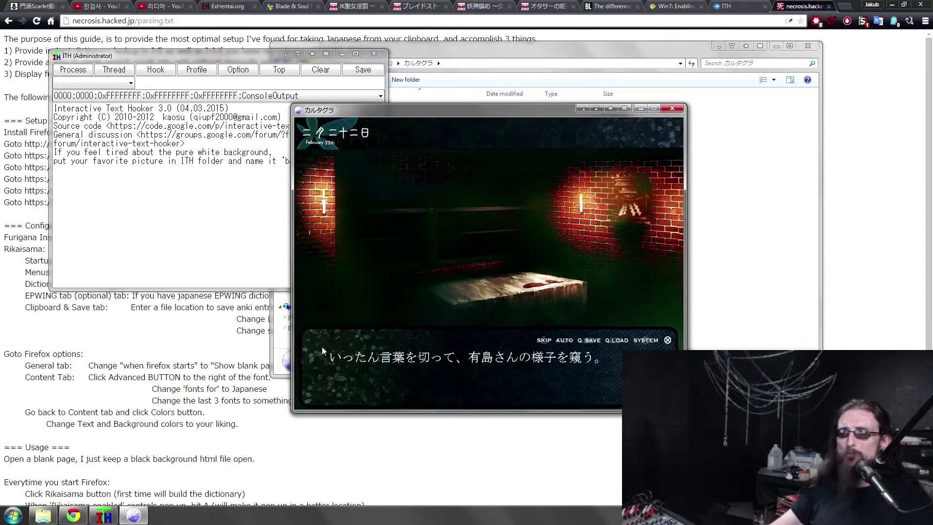
Step: Switch to ITH and attach it to the カルタグラ.exe process
left_click(96, 57)
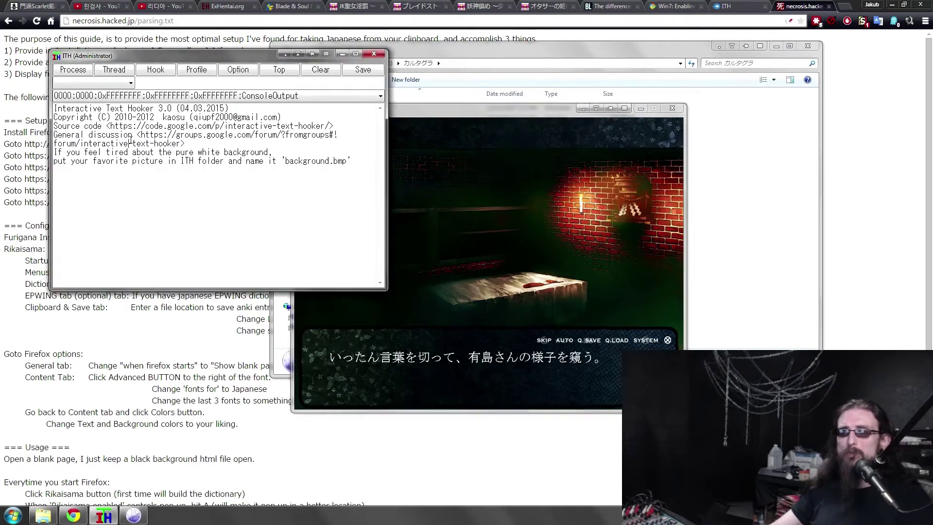
left_click(65, 71)
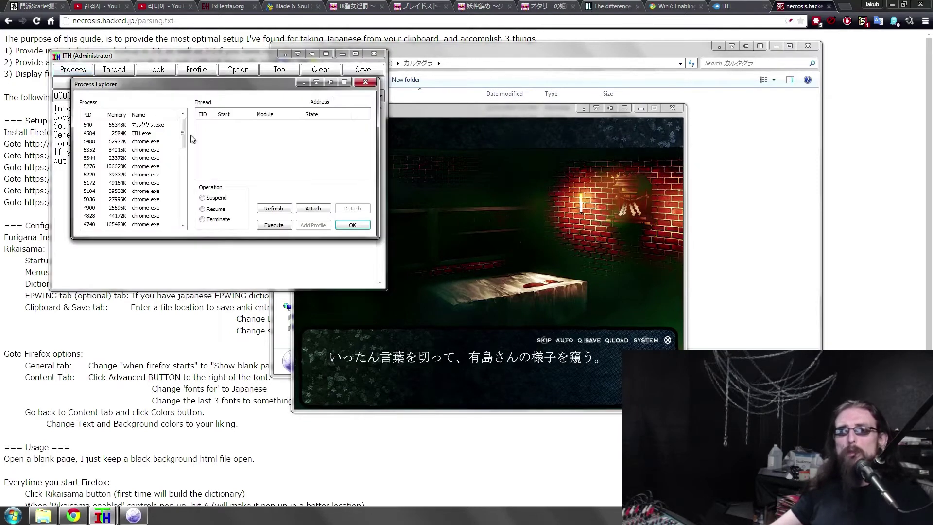
left_click(162, 127)
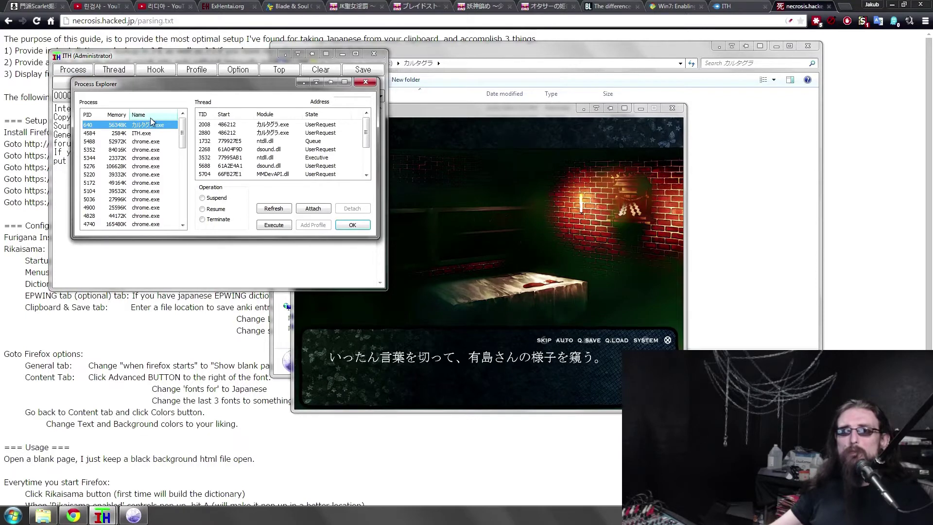
left_click(366, 81)
left_click(75, 71)
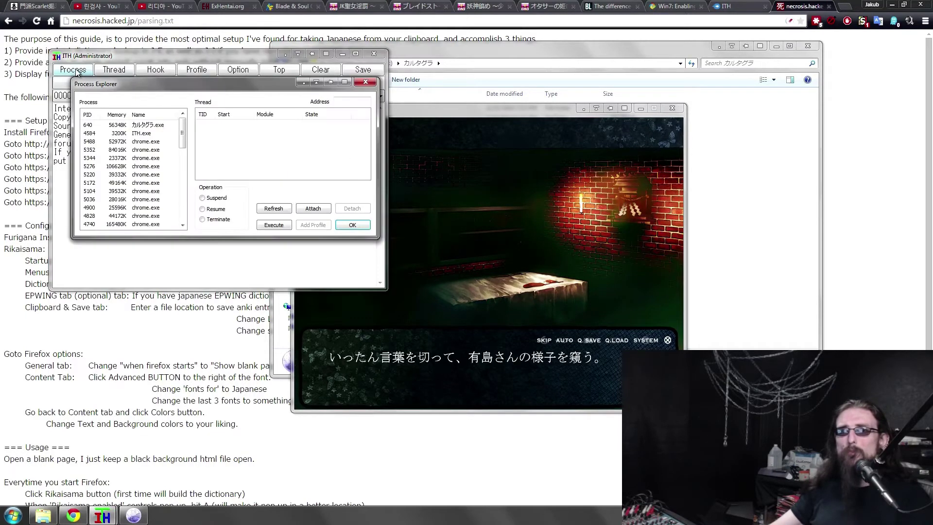
left_click(158, 127)
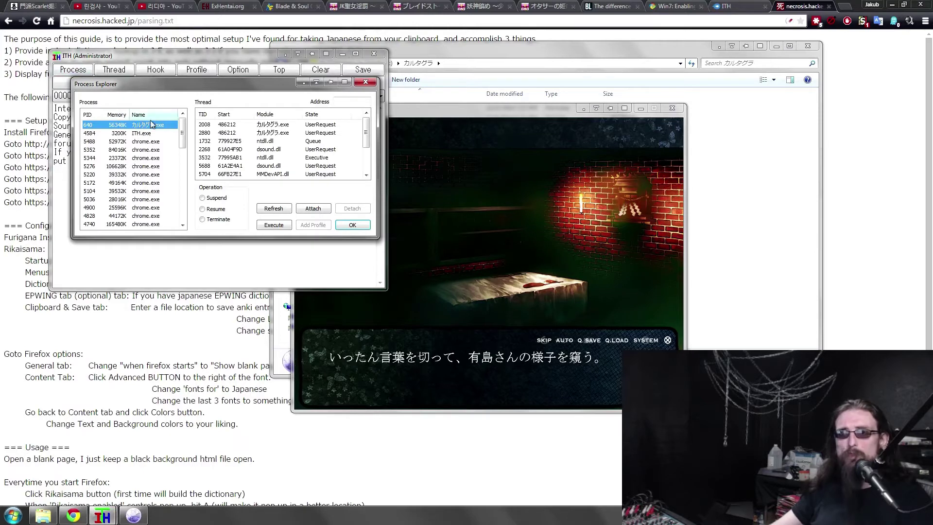
left_click(313, 208)
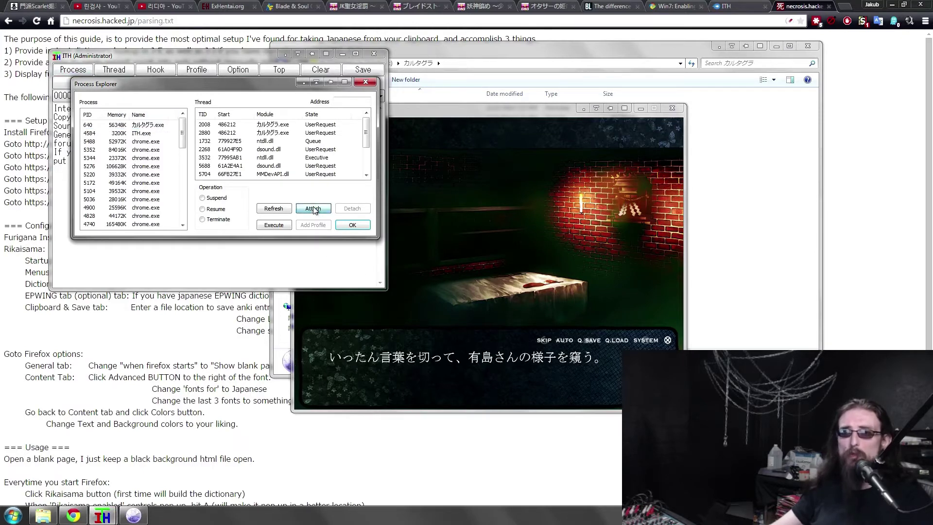
left_click(352, 225)
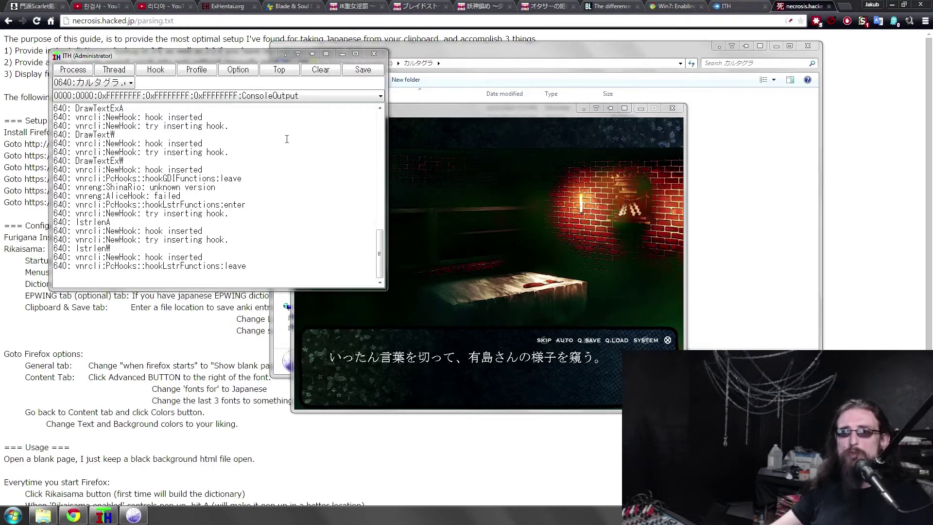
Step: Advance the game's dialogue by two lines and review the list of text threads captured in ITH
left_click(528, 114)
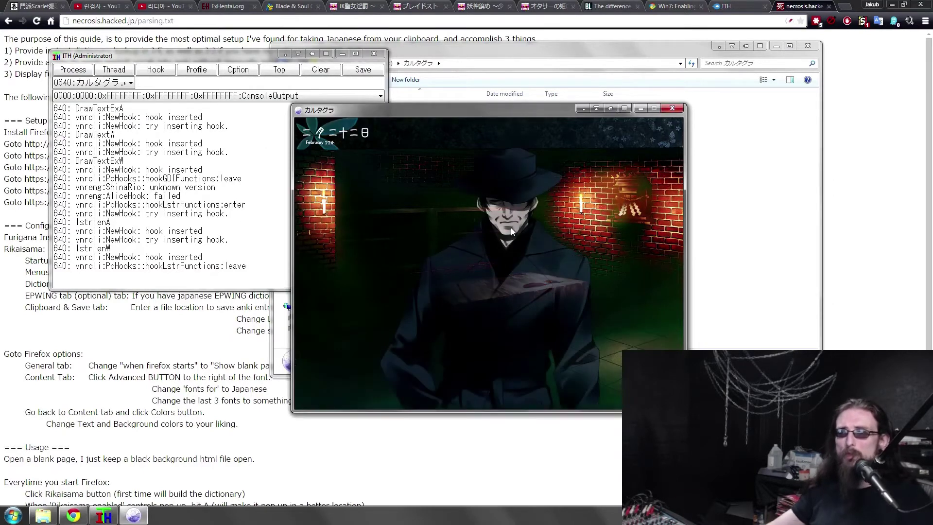
left_click(480, 227)
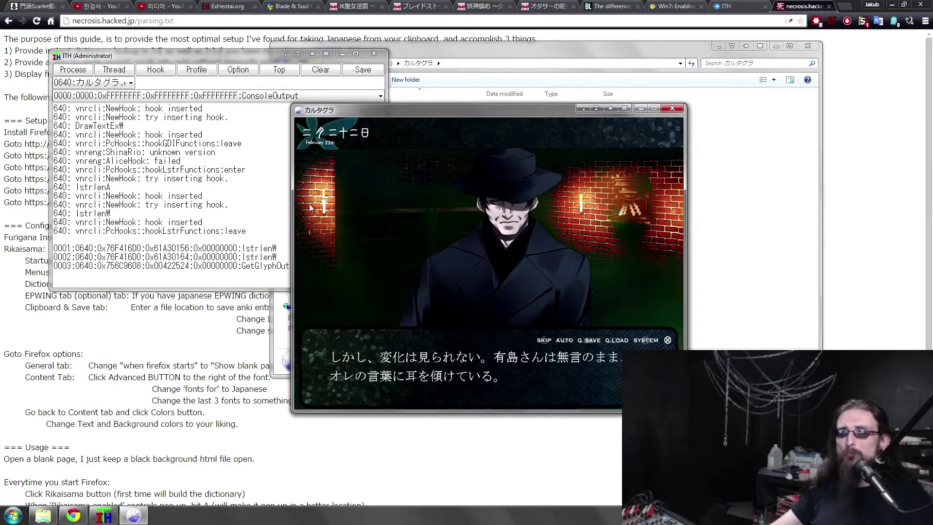
left_click(255, 54)
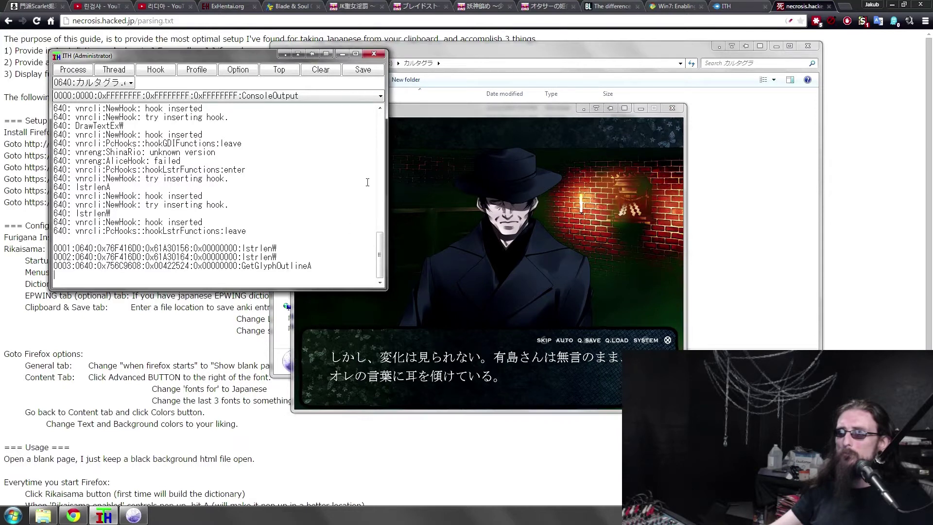
left_click(229, 95)
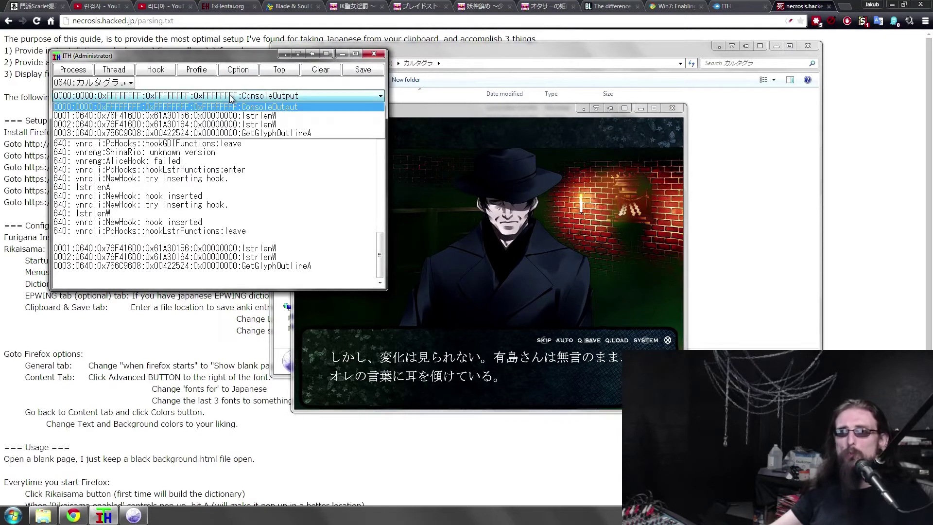
left_click(229, 95)
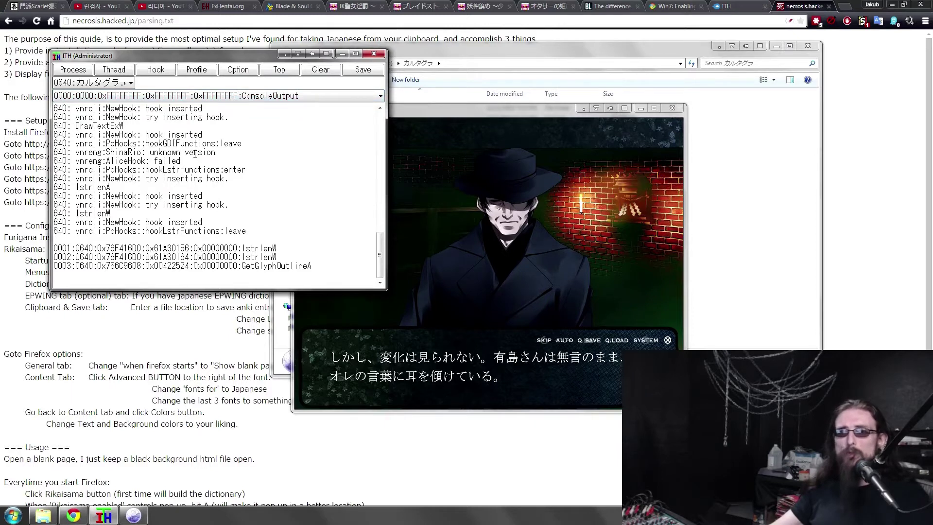
Step: Go through ITH's lstrlenW threads and select the GetGlyphOutlineA thread for the text output
left_click(161, 96)
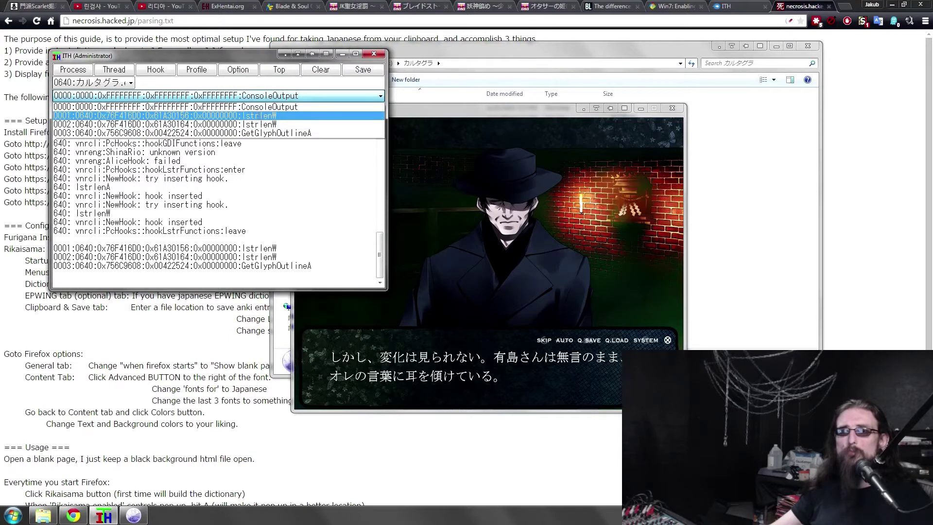
left_click(272, 116)
scroll(274, 156, "down", 1)
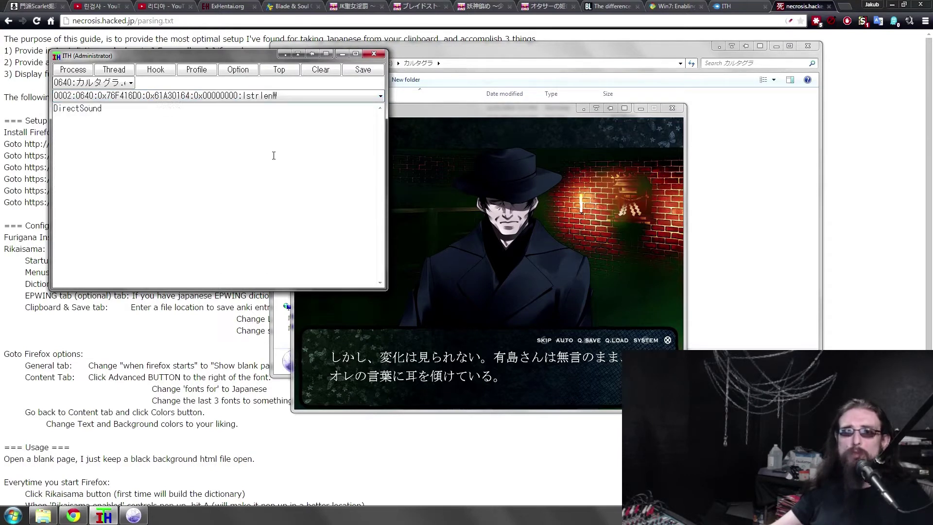
scroll(273, 155, "down", 1)
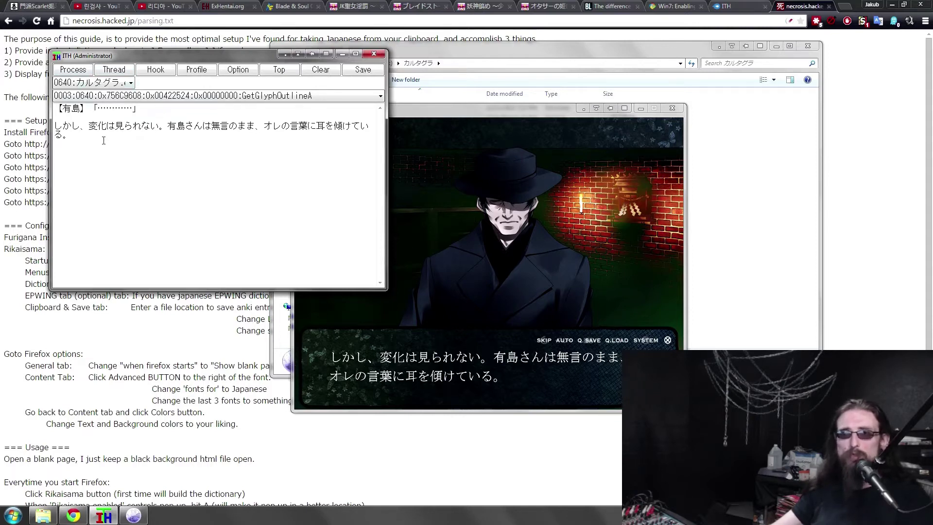
Step: Compare the extracted text in ITH with the game's dialogue, advancing the game by one more line
left_click_drag(55, 122, 151, 167)
left_click(72, 137)
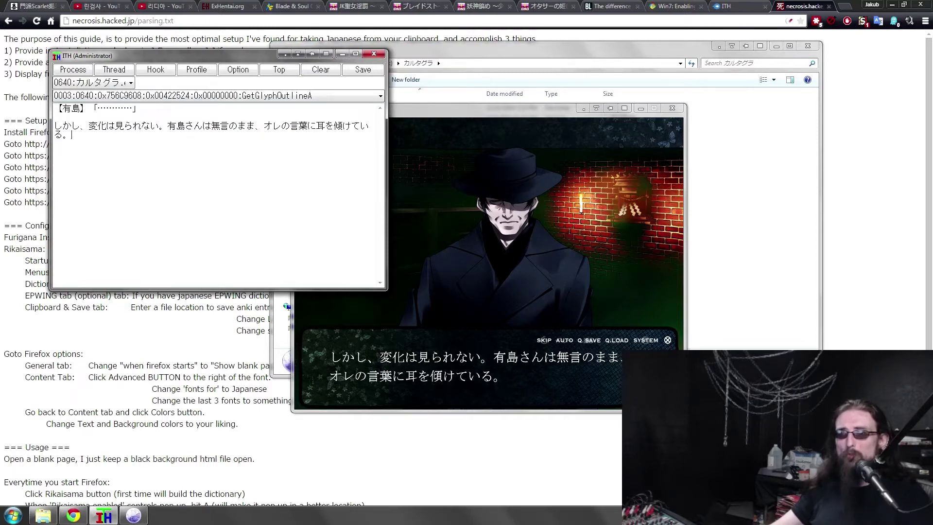
left_click(500, 403)
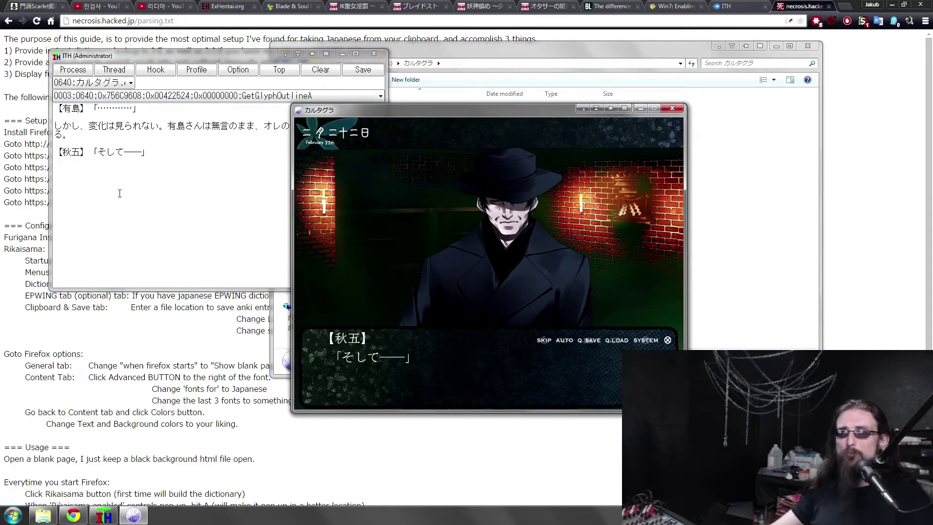
left_click(203, 154)
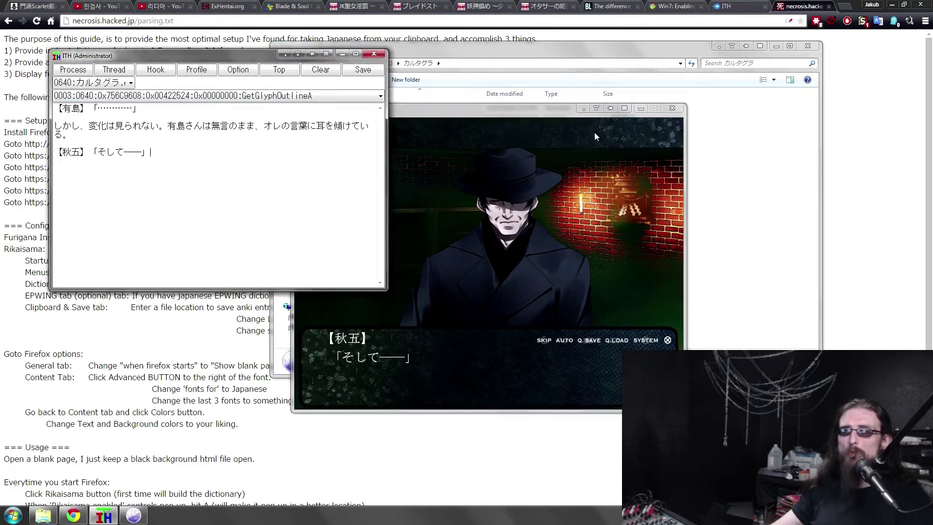
Step: Quit the カルタグラ game and switch to the parsing.txt guide in Chrome
left_click(672, 108)
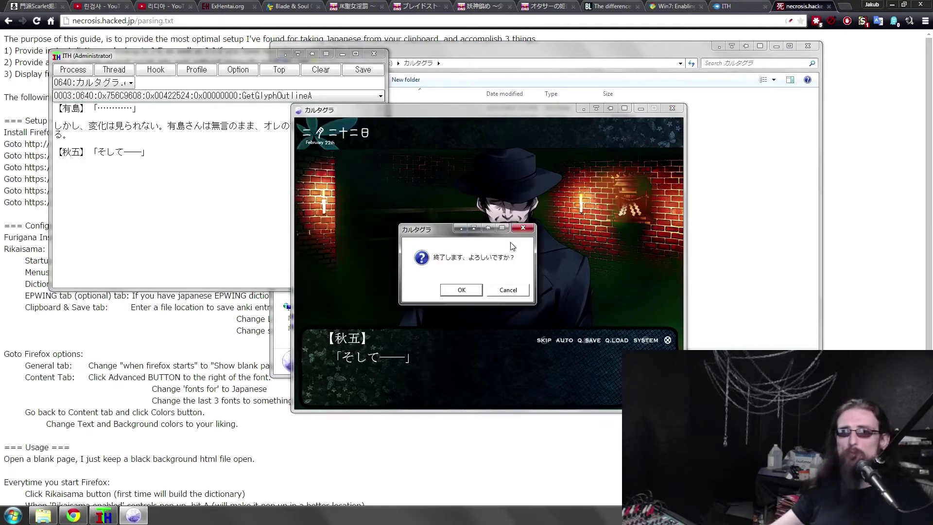
left_click(460, 293)
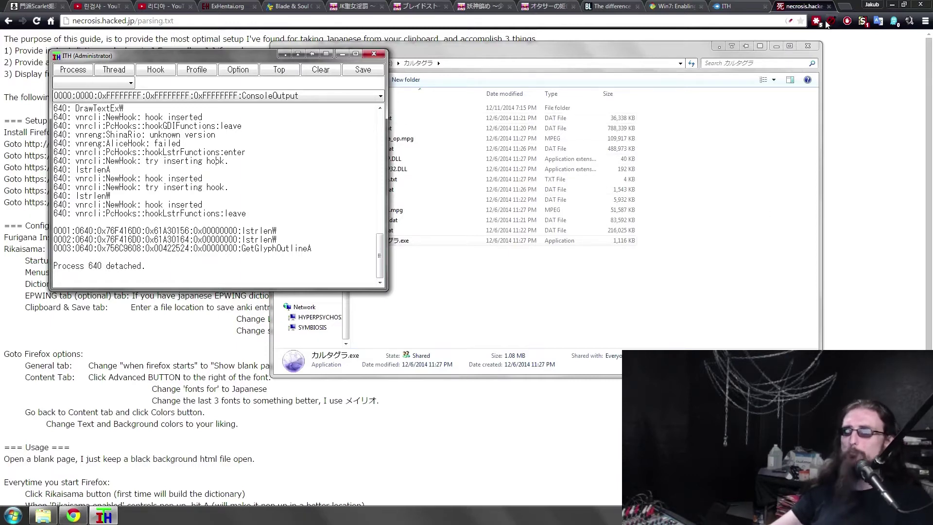
left_click(616, 249)
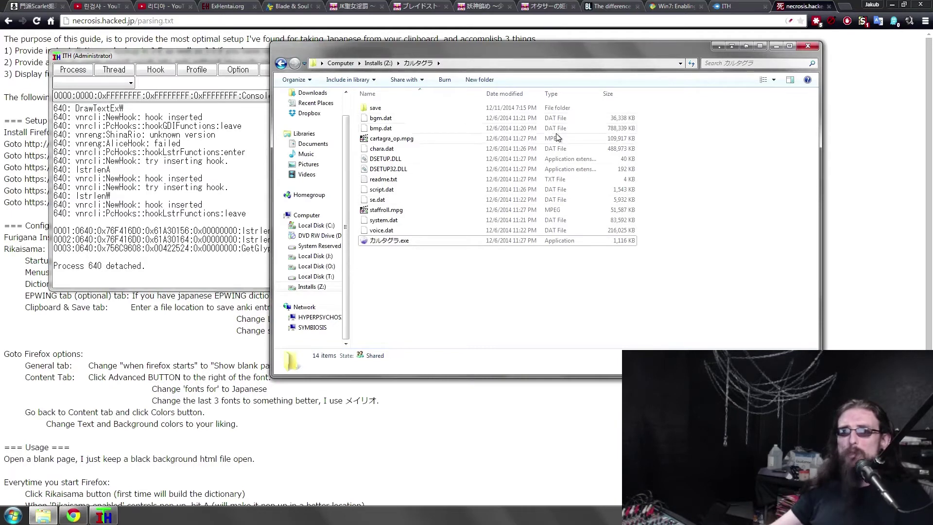
left_click(865, 85)
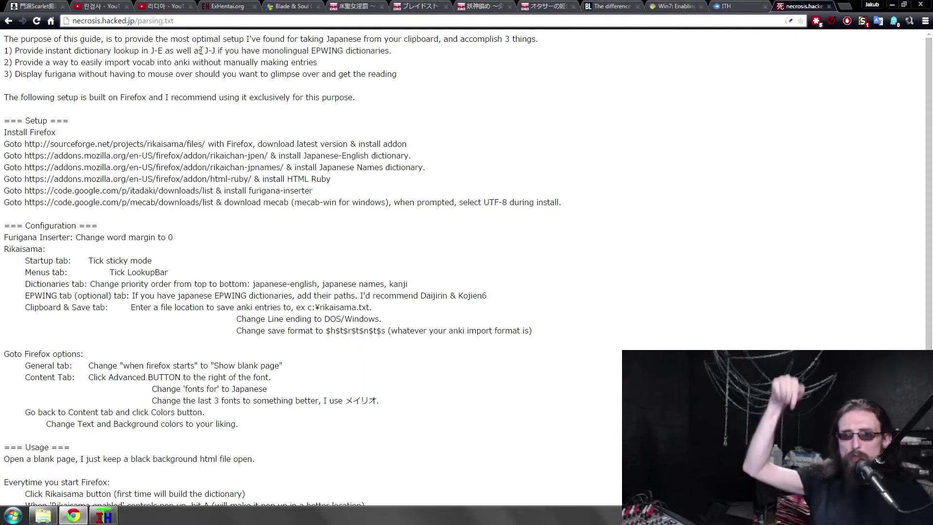
Step: Read through the guide's Setup, Configuration and Usage sections, highlighting the parts being discussed
left_click_drag(199, 111, 70, 447)
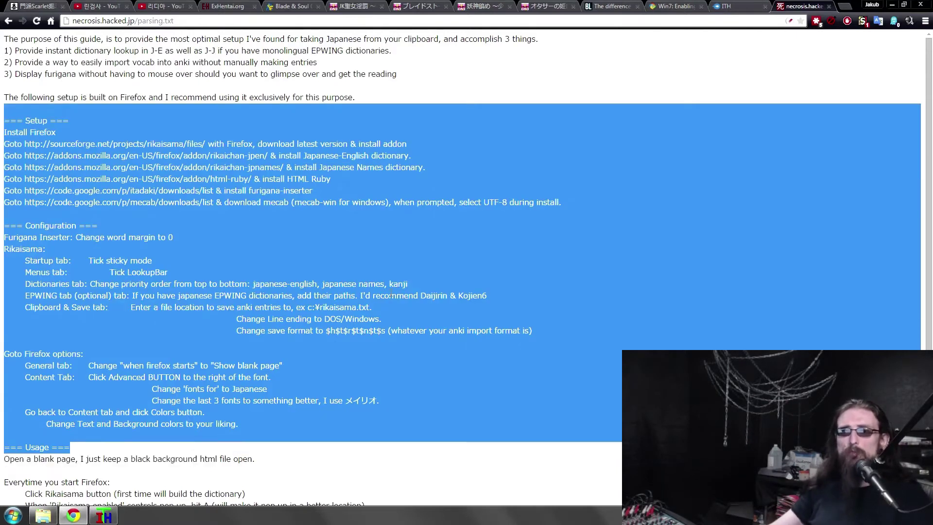
left_click(249, 108)
left_click_drag(250, 97, 298, 331)
scroll(379, 331, "down", 1)
left_click(392, 329)
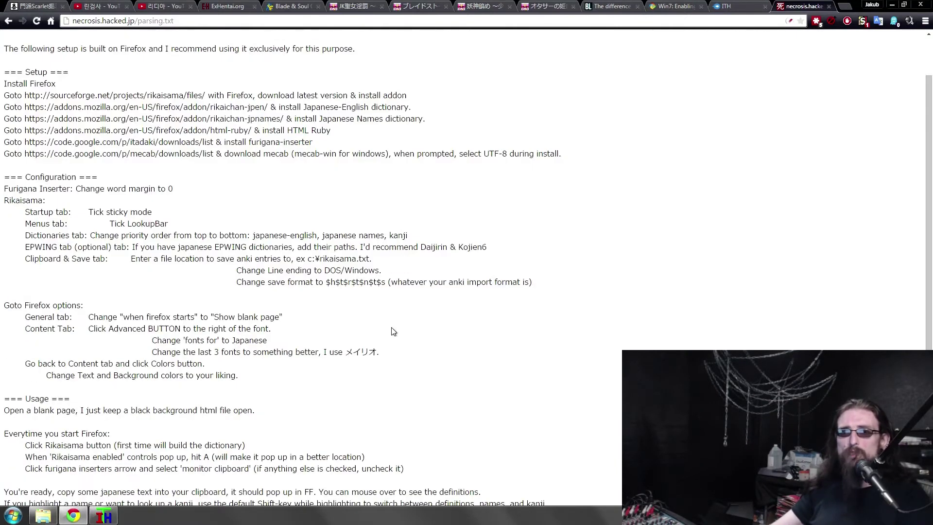
scroll(391, 328, "down", 2)
scroll(393, 332, "up", 3)
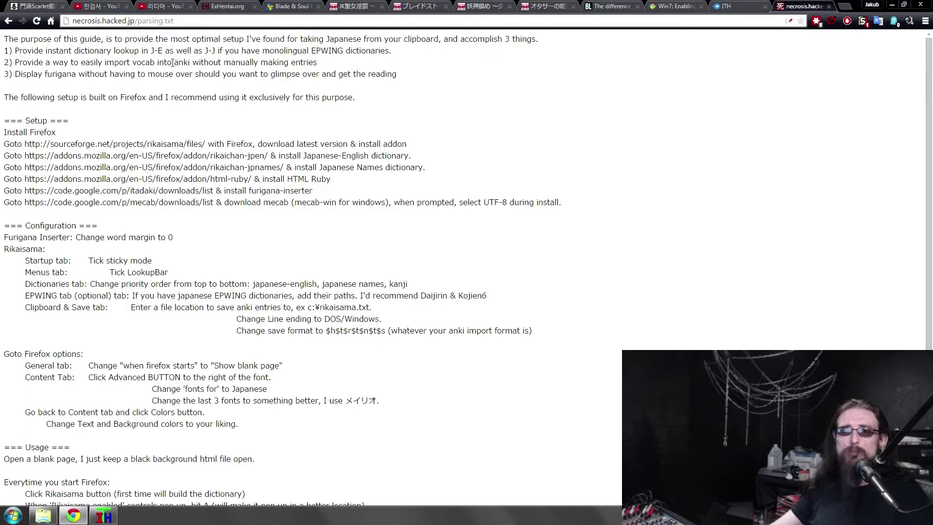
left_click_drag(389, 111, 614, 171)
left_click(626, 247)
left_click(590, 105)
left_click(625, 208)
left_click_drag(608, 236, 566, 99)
left_click_drag(562, 88, 595, 206)
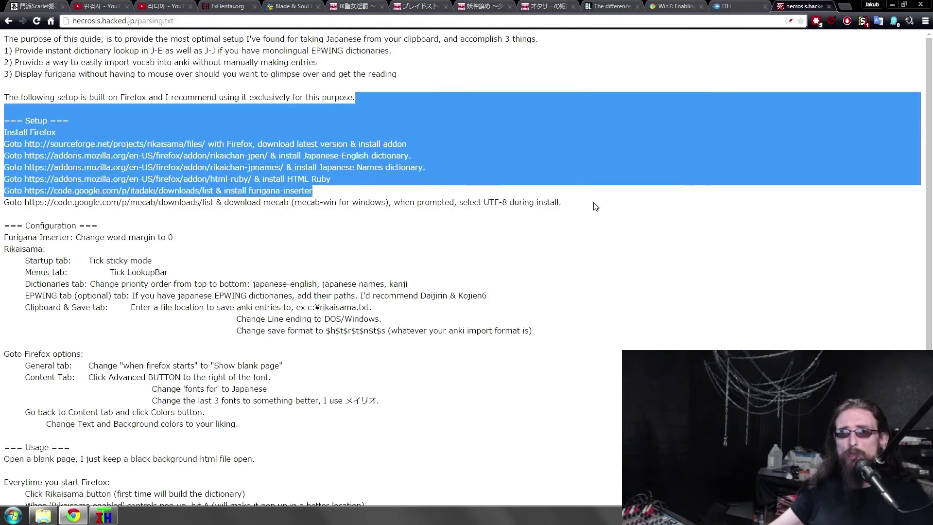
left_click(608, 211)
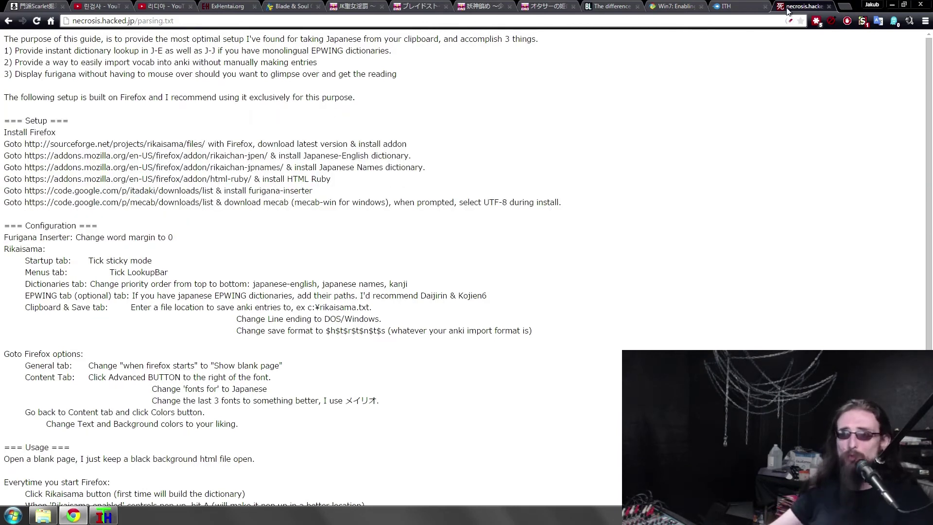
Step: Open a new browser tab and search Google for firefox
left_click(846, 6)
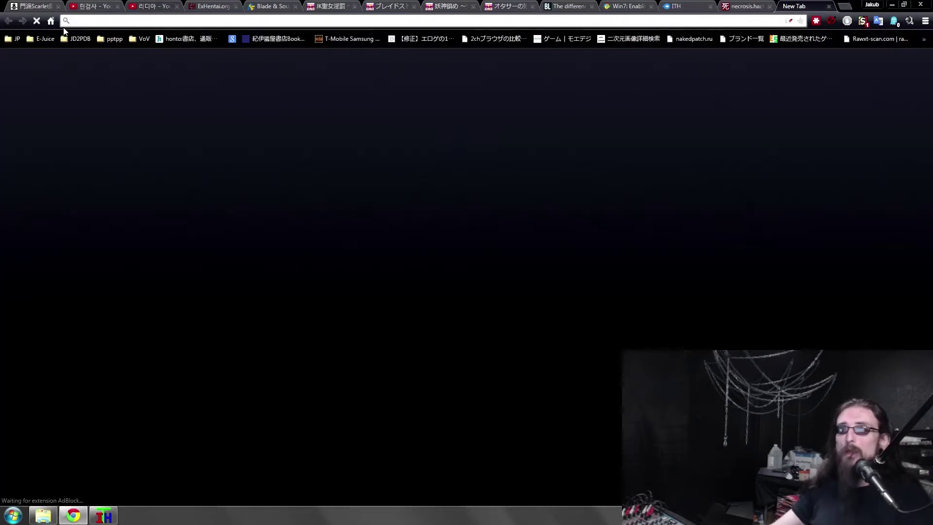
left_click(54, 21)
type("fi")
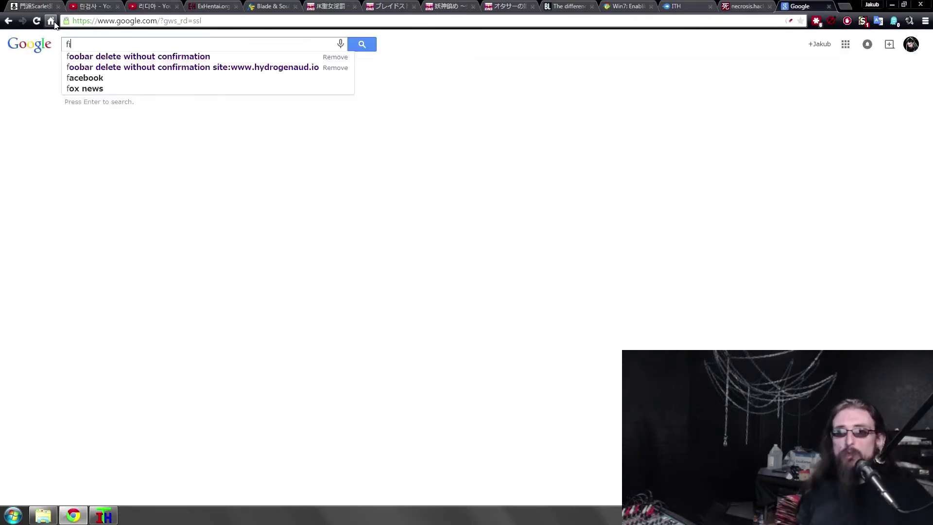
type("refox")
key("Return")
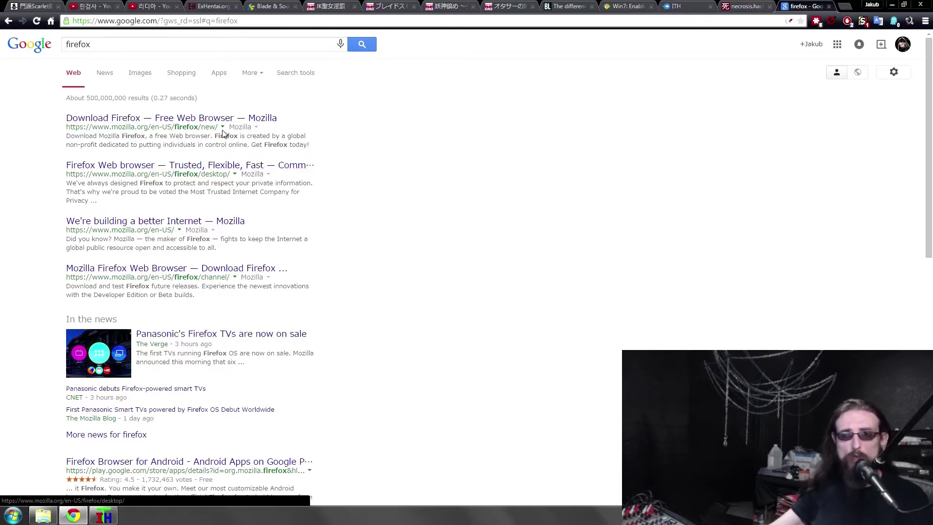
Step: Download the Firefox installer from Mozilla's download page and launch it
left_click(220, 118)
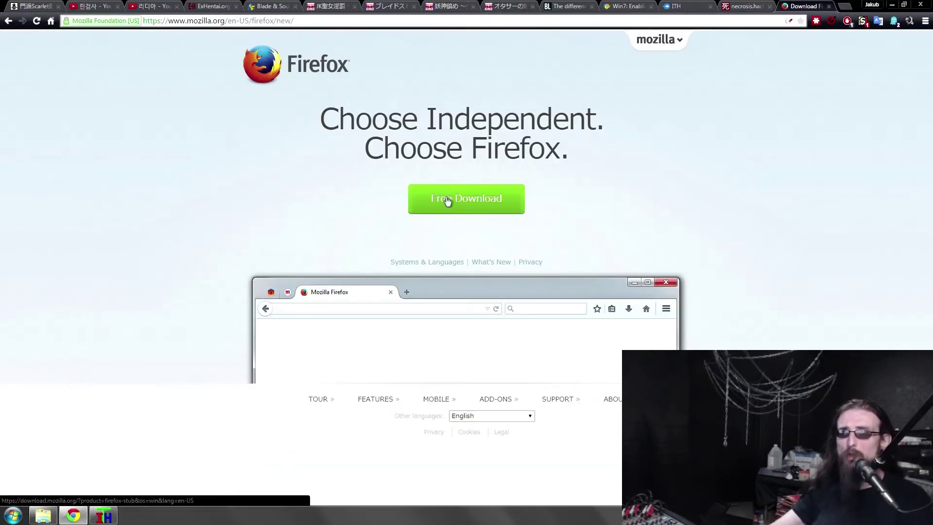
left_click(474, 198)
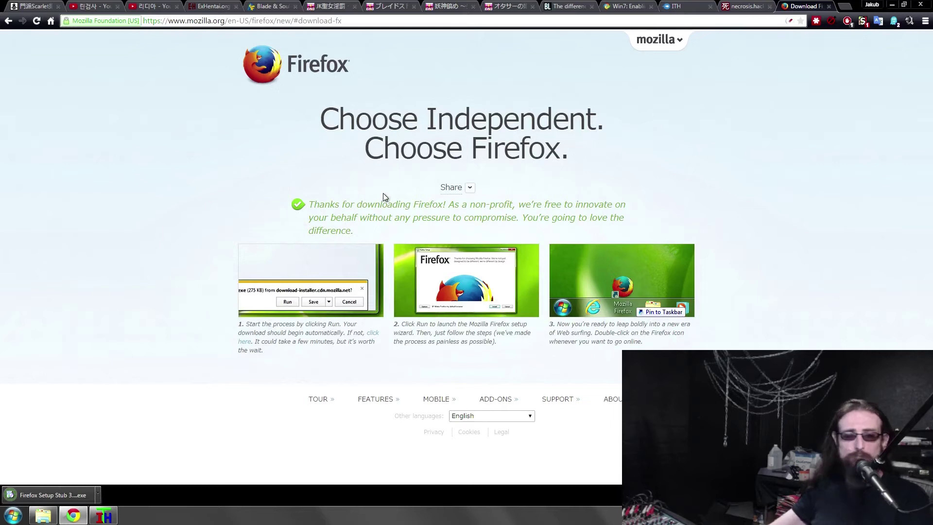
left_click(68, 495)
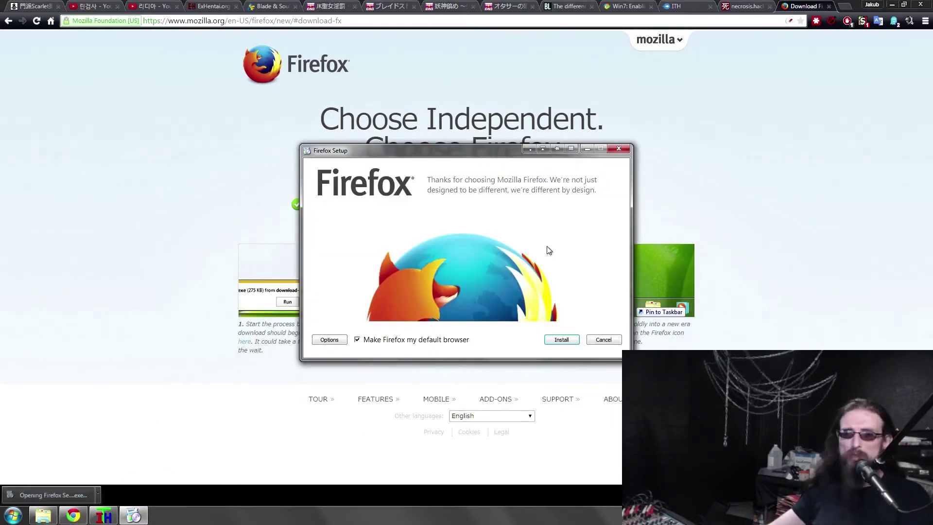
Step: Turn off the default browser option, all three shortcuts, the installation report to Mozilla and the background update service in Firefox Setup
left_click(358, 340)
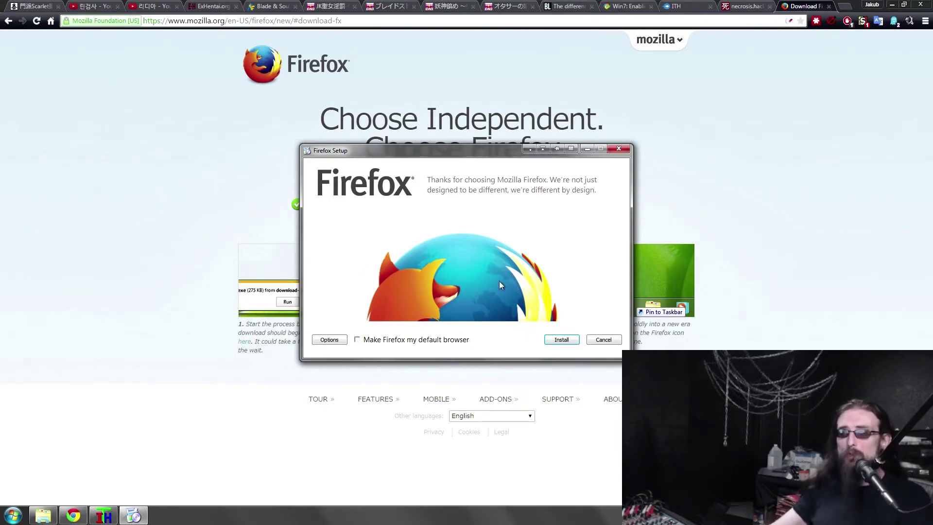
left_click(316, 339)
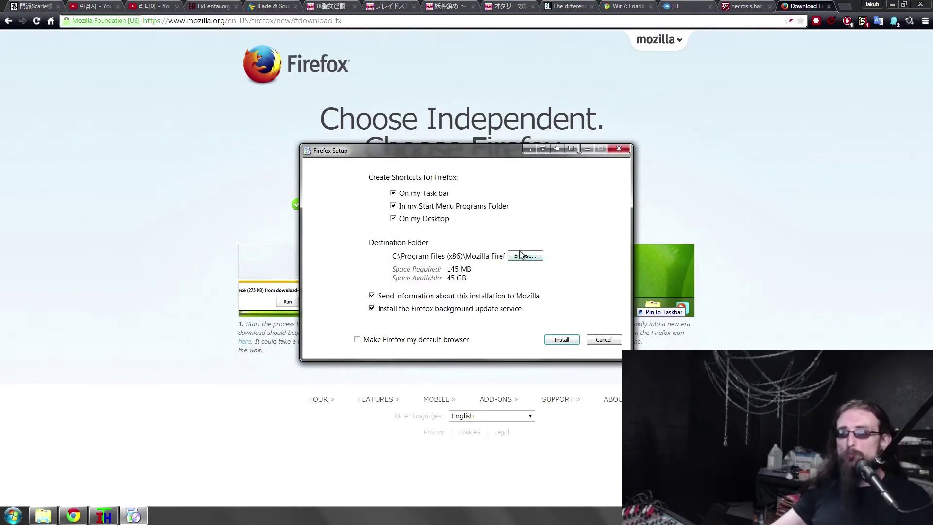
left_click(393, 194)
left_click(393, 205)
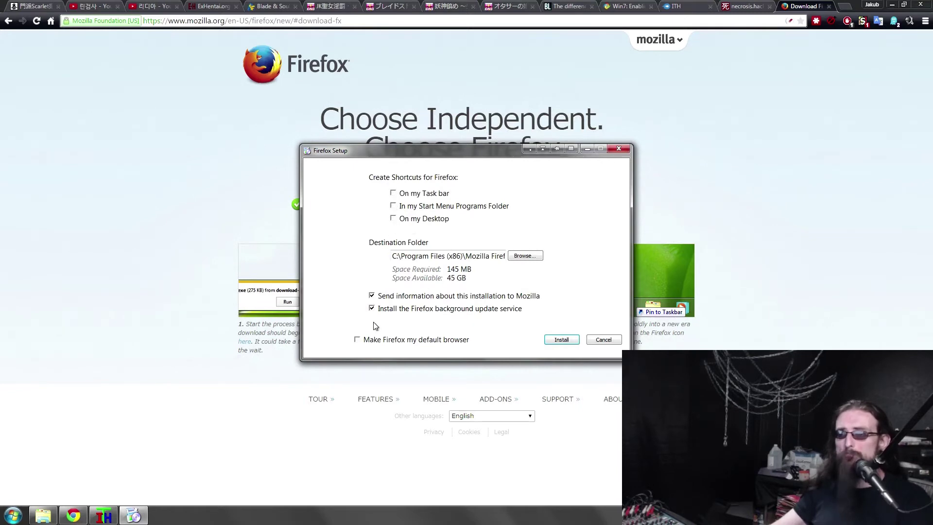
left_click(372, 296)
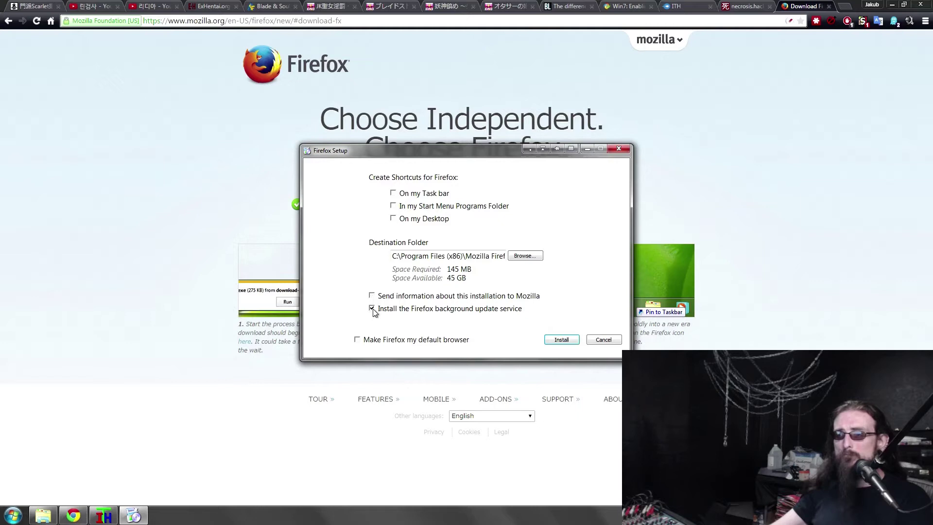
Step: Set Firefox's destination folder to Z:\FireFox, choosing the Installs (Z:) drive as its base
left_click(525, 256)
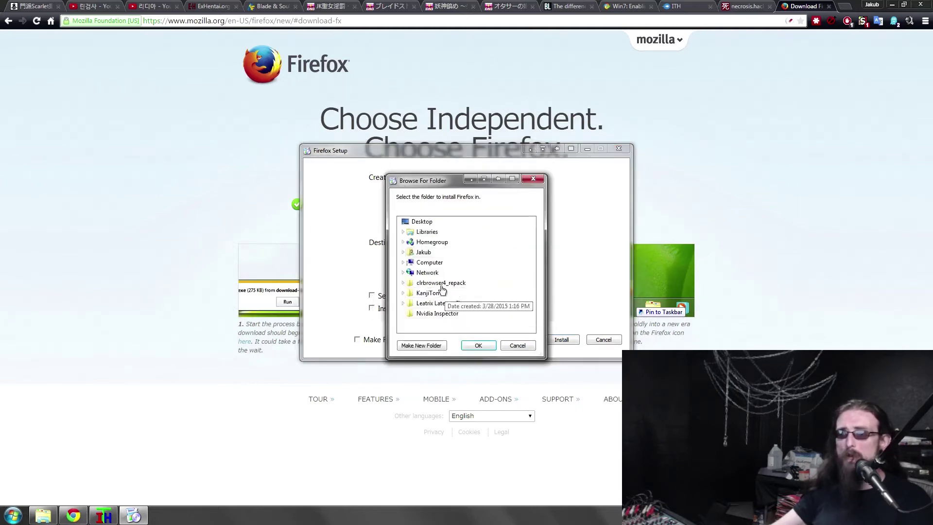
left_click(403, 262)
scroll(464, 291, "down", 2)
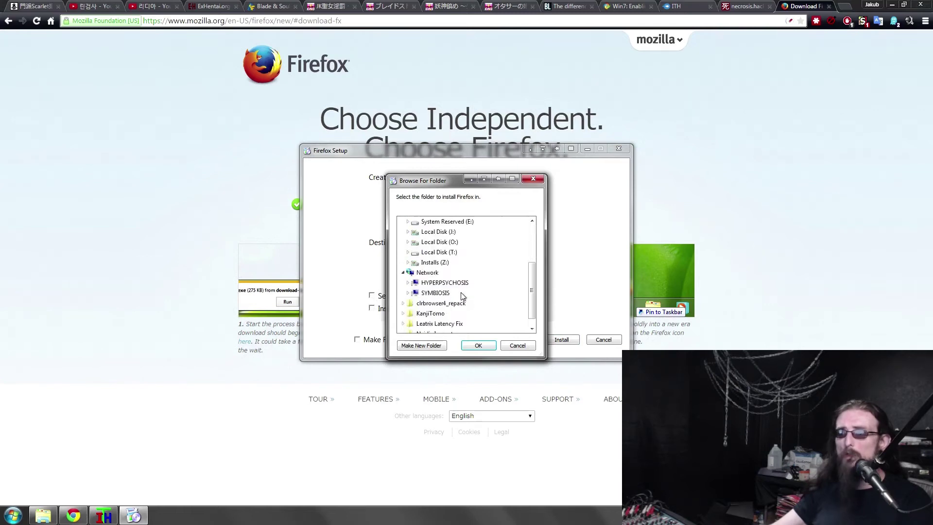
left_click(437, 263)
left_click(481, 350)
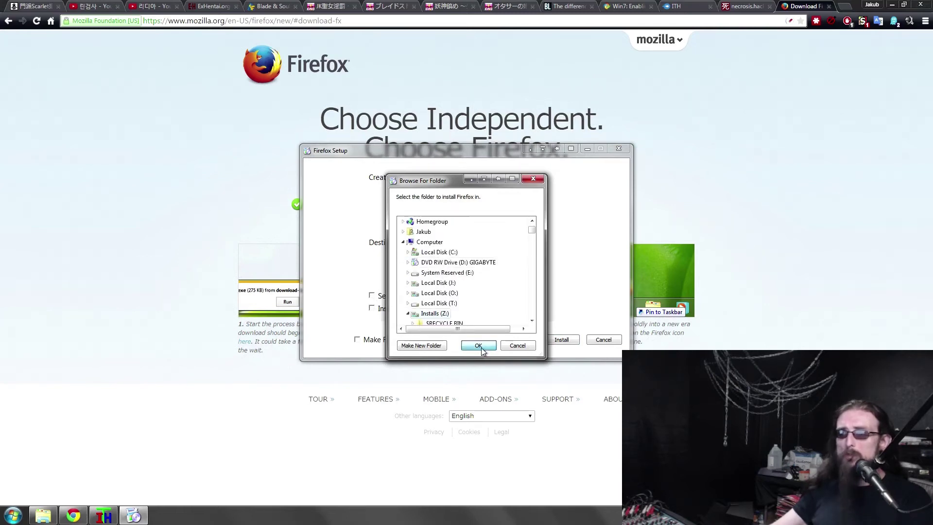
left_click(438, 255)
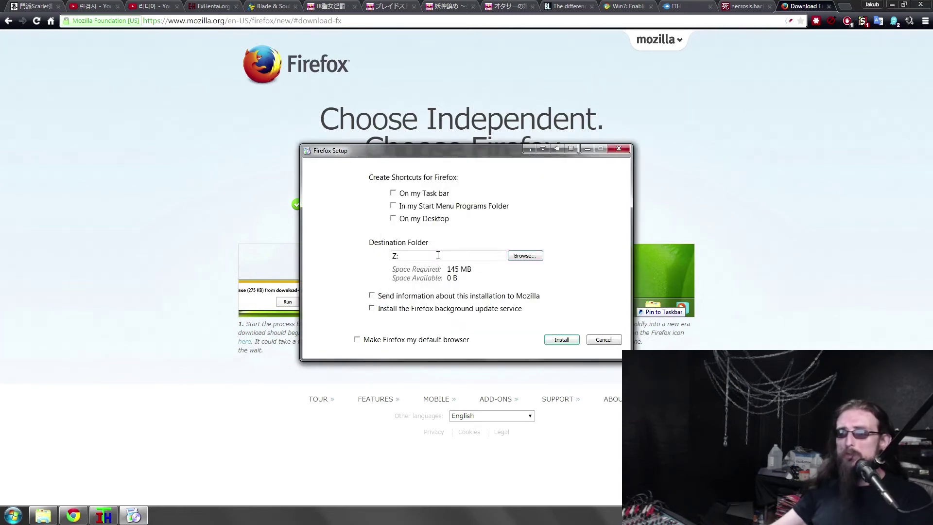
type("\\Fire")
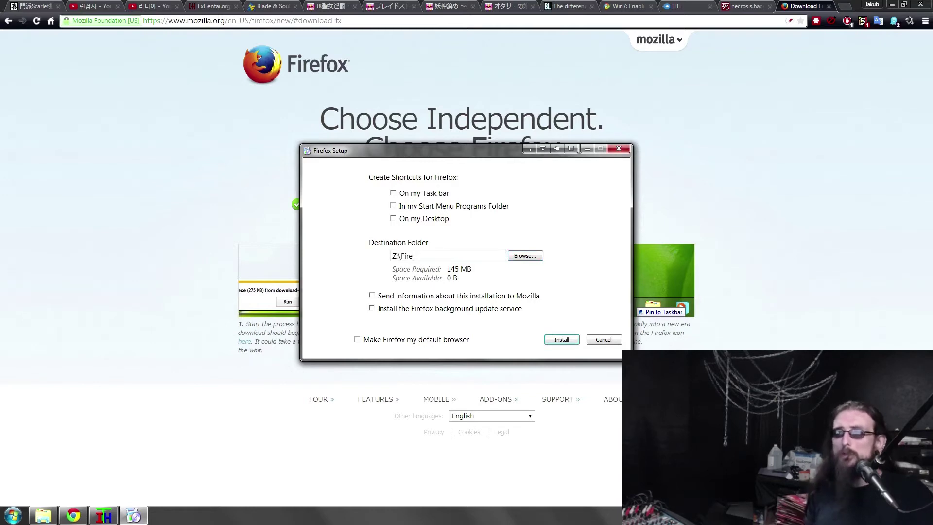
type("Fix")
key("BackSpace")
key("BackSpace")
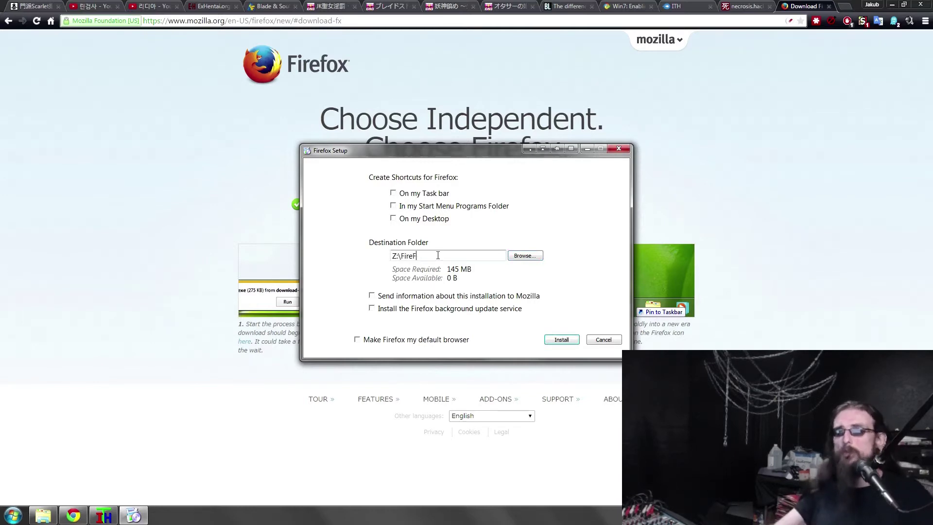
type("ox")
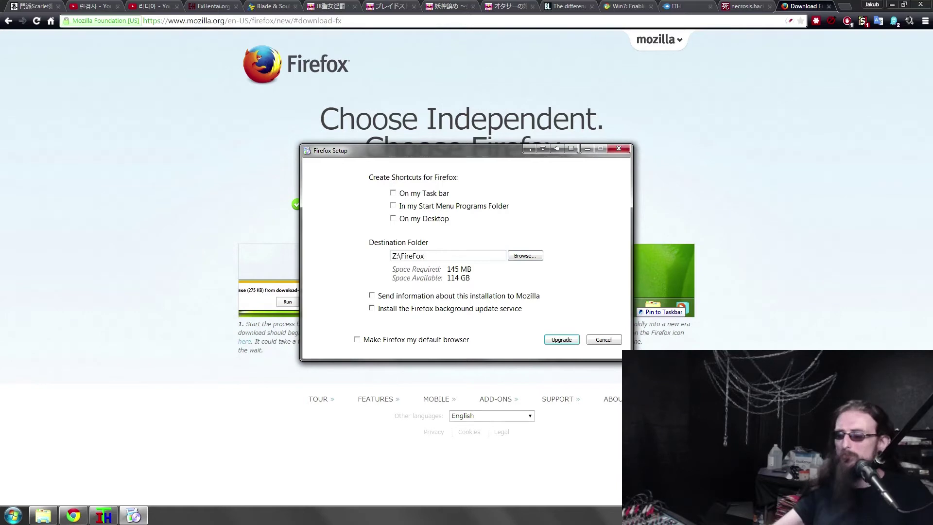
Step: Start the Firefox upgrade and allow the installer's outbound traffic through the firewall
left_click(562, 339)
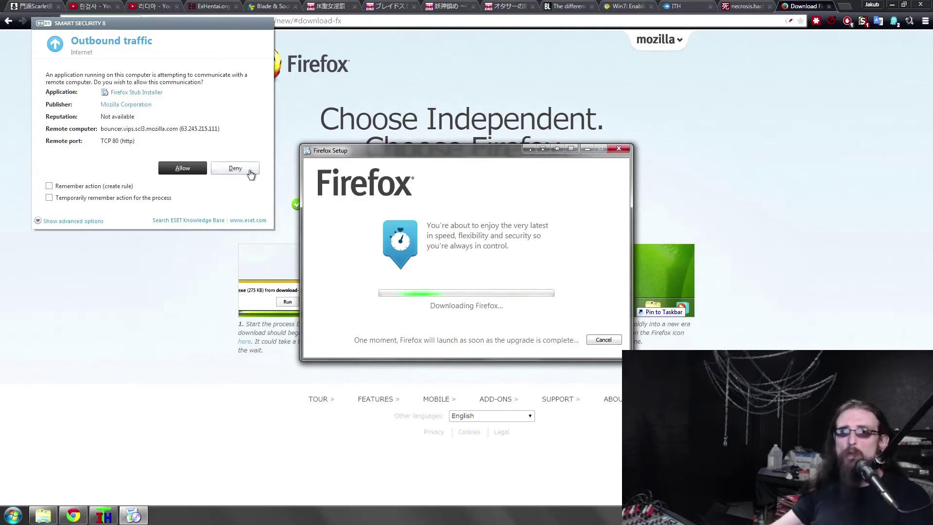
left_click(174, 168)
left_click(174, 169)
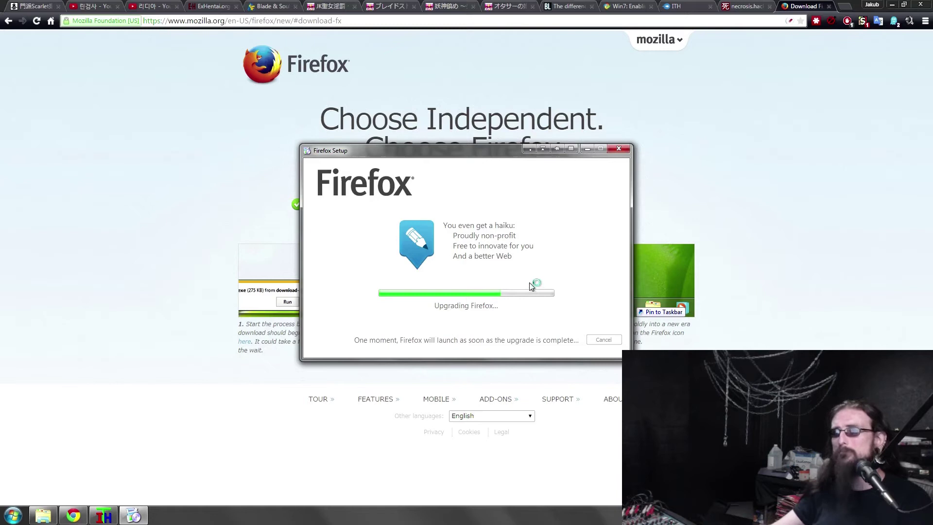
Step: Return to the parsing.txt guide and review its stated purposes and Setup section, highlighting the Anki vocab import point
left_click_drag(723, 76, 817, 182)
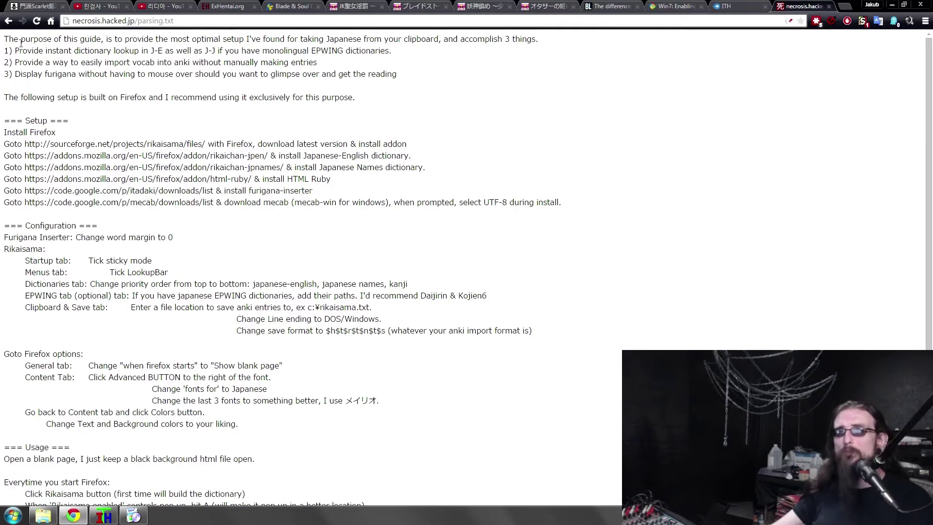
left_click_drag(10, 39, 500, 35)
left_click(585, 90)
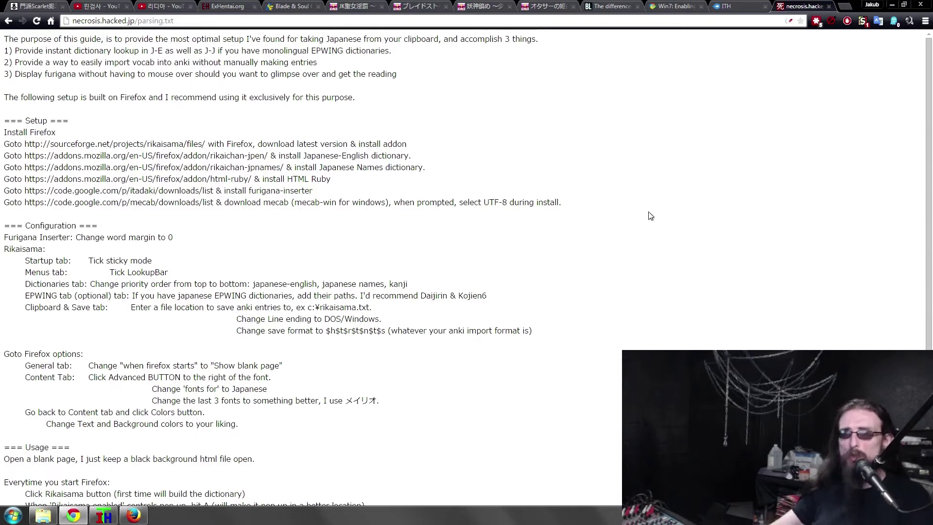
left_click_drag(608, 205, 601, 128)
left_click_drag(601, 121, 611, 183)
left_click(644, 227)
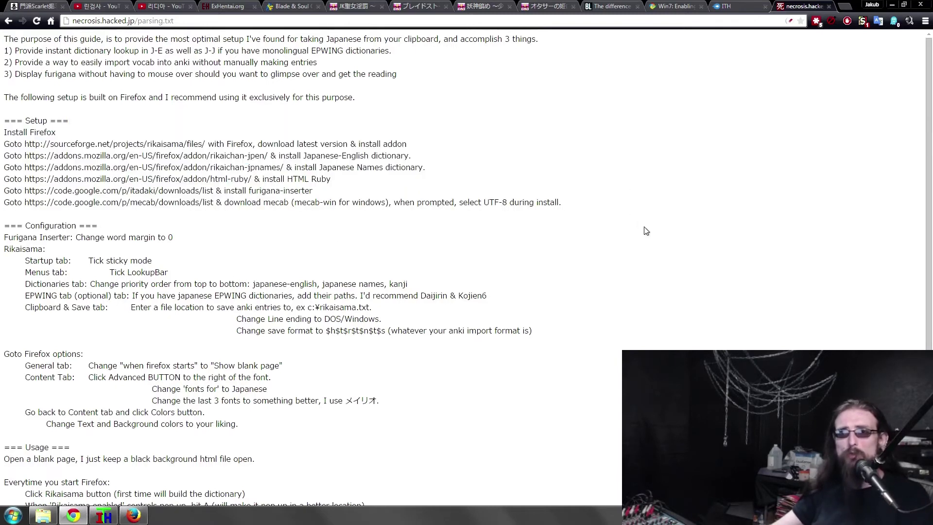
left_click_drag(642, 223, 627, 155)
left_click(623, 137)
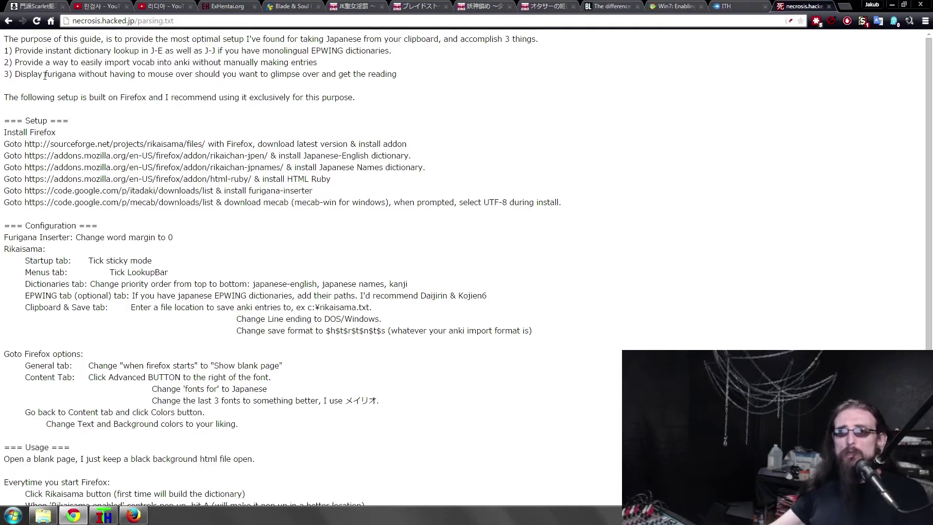
mouse_move(44, 60)
left_mouse_down()
mouse_move(305, 62)
mouse_move(86, 51)
mouse_move(31, 63)
left_mouse_up()
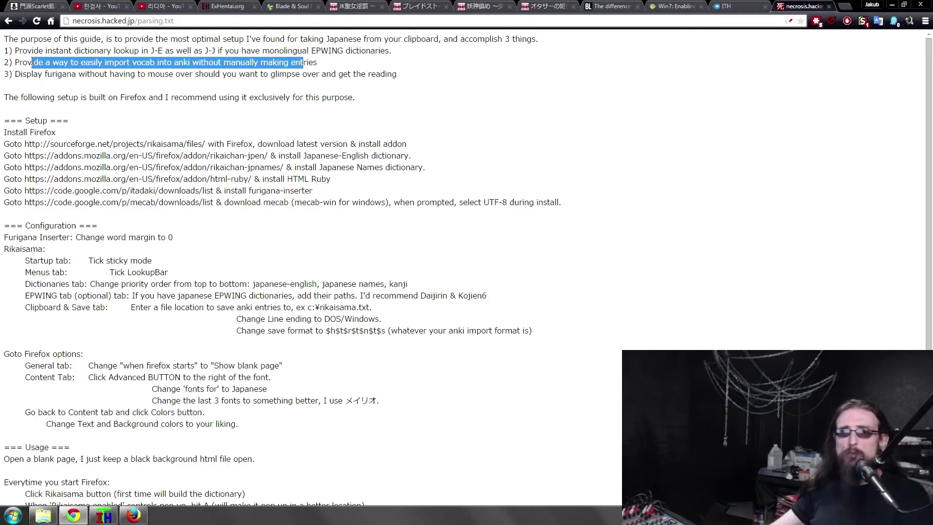
left_click(435, 158)
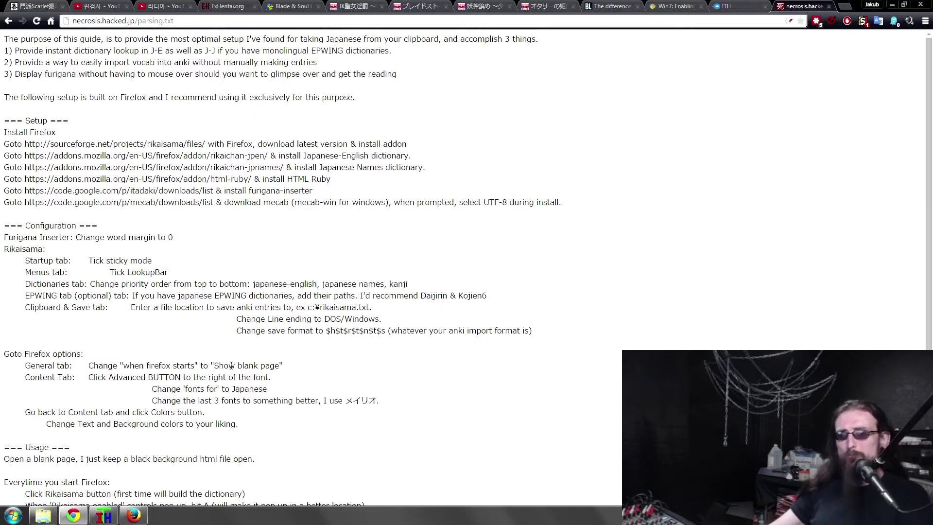
Step: Launch Firefox for the first time without importing any settings or data from another browser
left_click(134, 515)
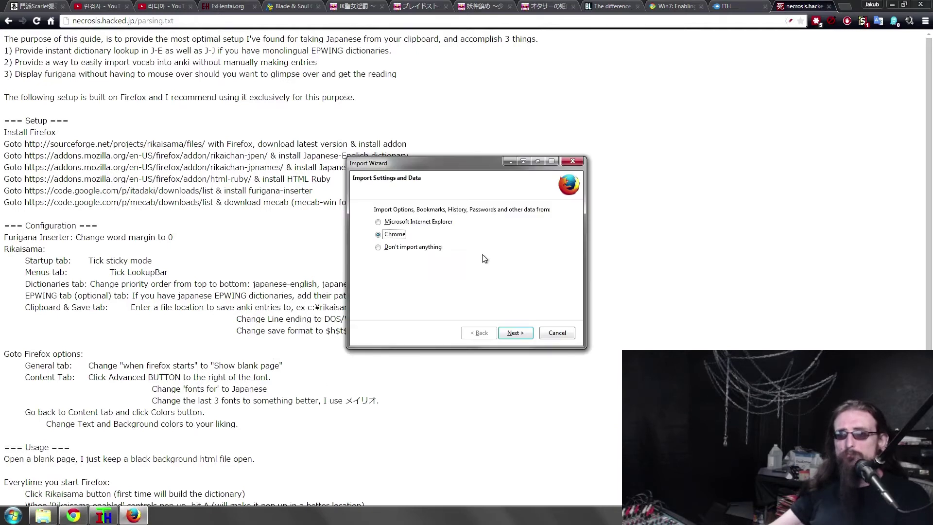
left_click(401, 249)
left_click(515, 332)
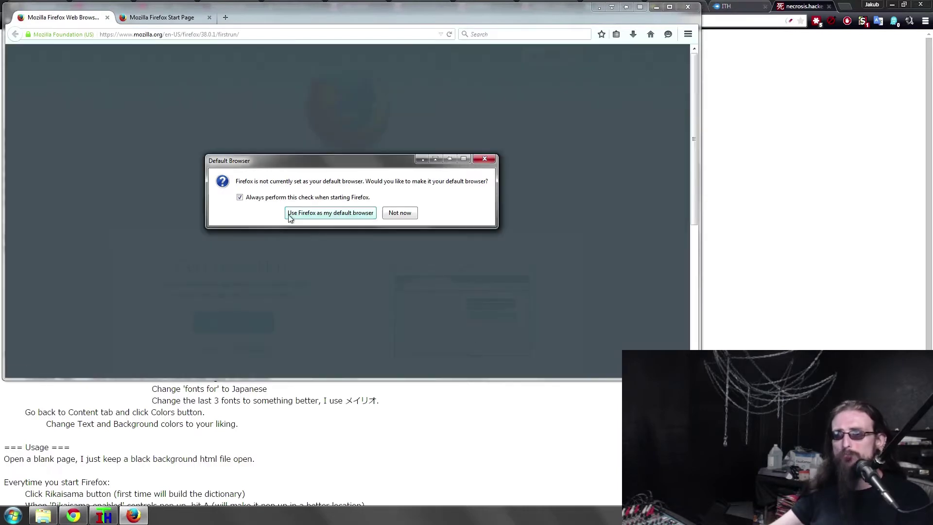
Step: Decline making Firefox the default browser with the startup check disabled, and dismiss the quick tour offer
left_click(239, 197)
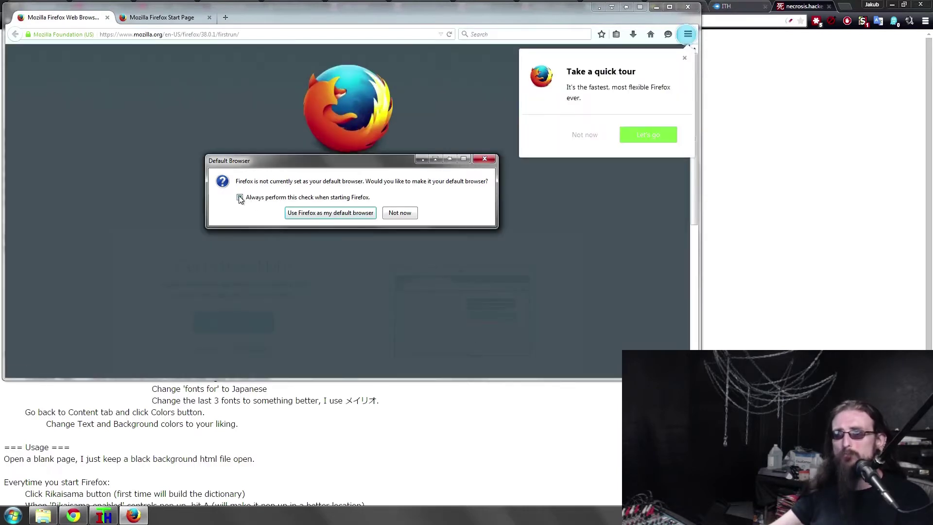
left_click(405, 214)
left_click(684, 57)
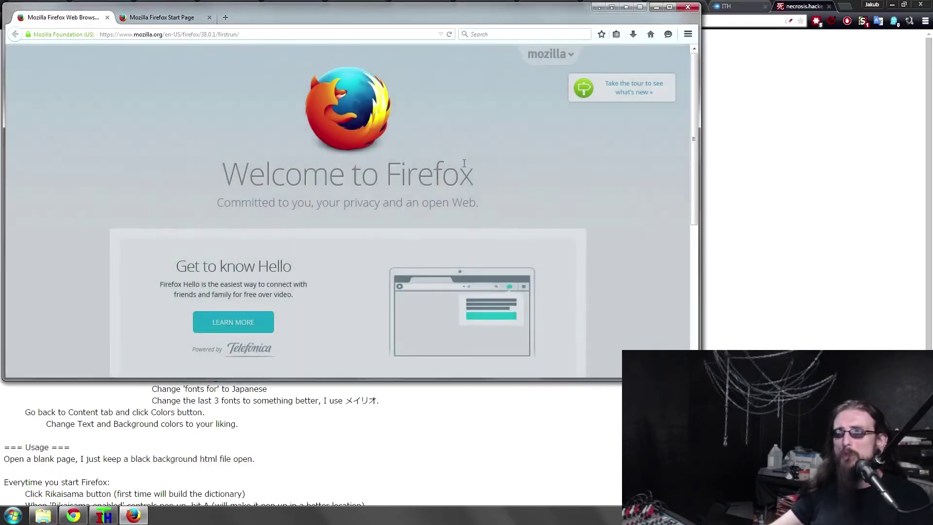
left_click_drag(265, 18, 423, 45)
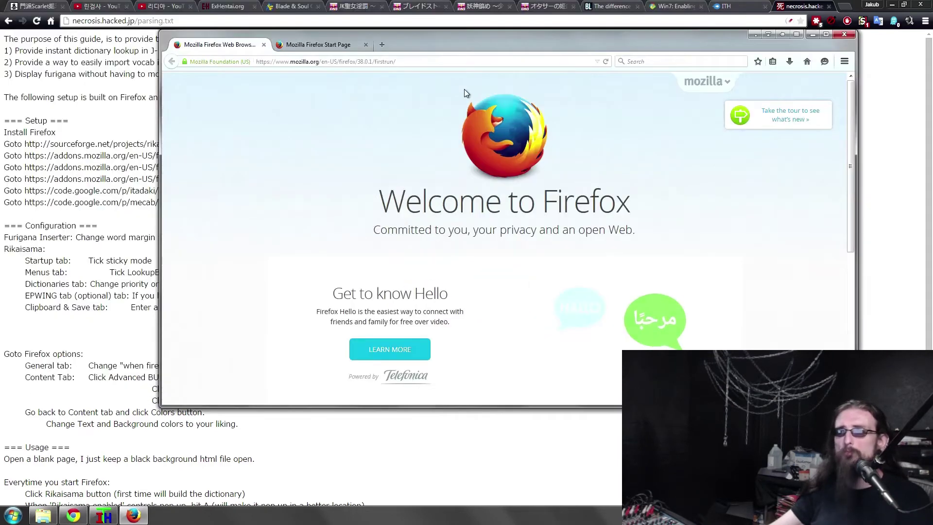
Step: Switch back to the parsing guide in Chrome and select the rikaisama SourceForge files address in the Setup section
key("alt+Tab")
left_click_drag(600, 121, 600, 222)
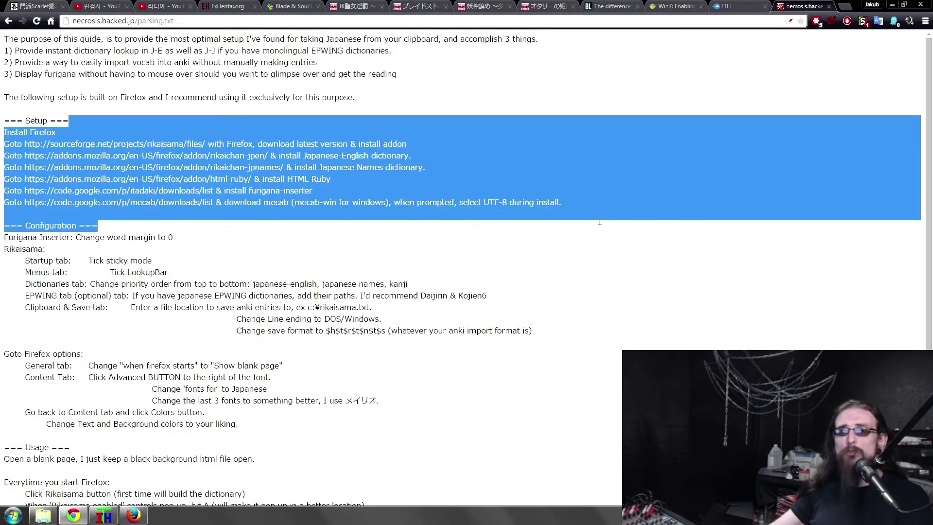
left_click_drag(273, 103, 98, 86)
left_click(131, 151)
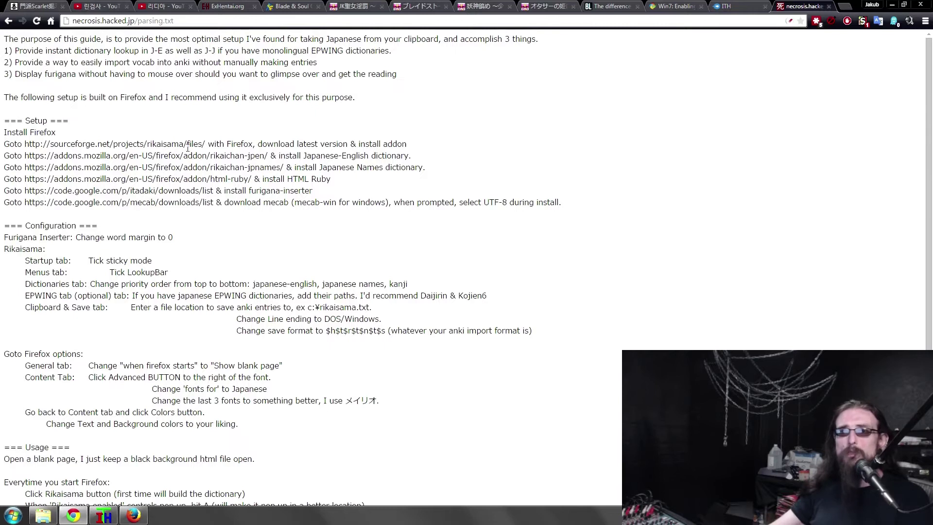
left_click_drag(25, 145, 206, 141)
Step: Switch to the Firefox window and take a brief look at its main menu commands
left_click(134, 515)
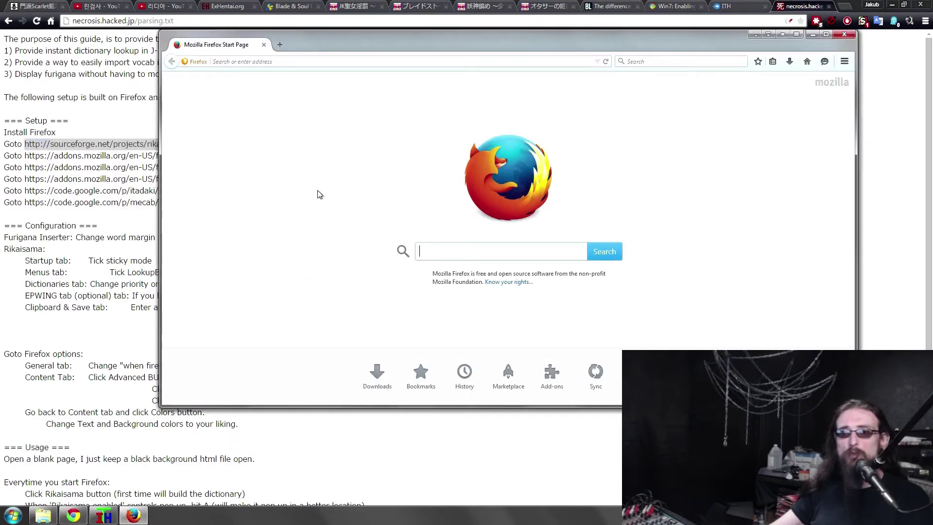
left_click(845, 61)
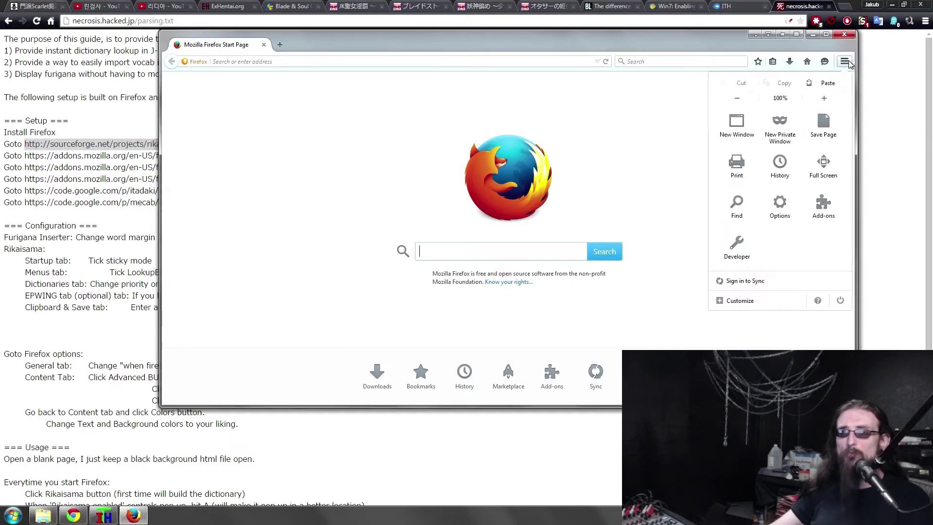
left_click(849, 64)
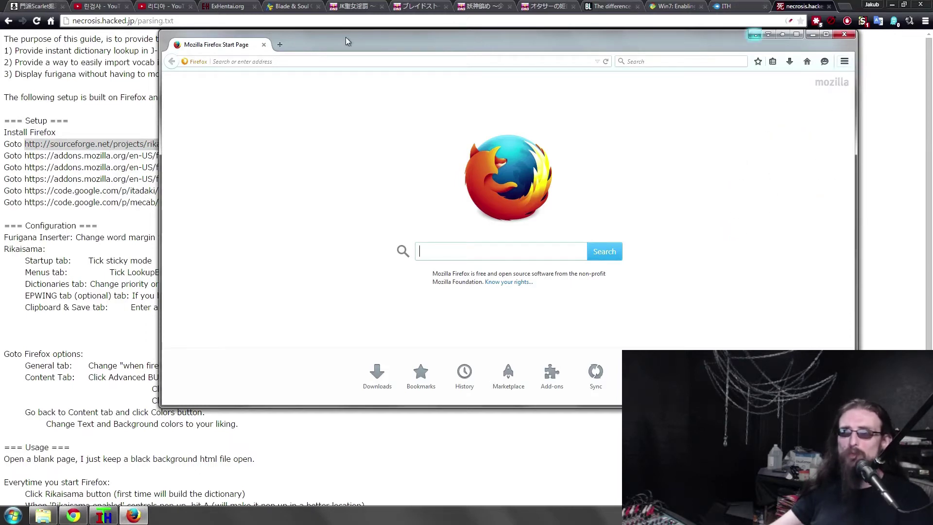
Step: Copy the rikaisama SourceForge files address from the parsing guide in Chrome and open it in Firefox
left_click(68, 166)
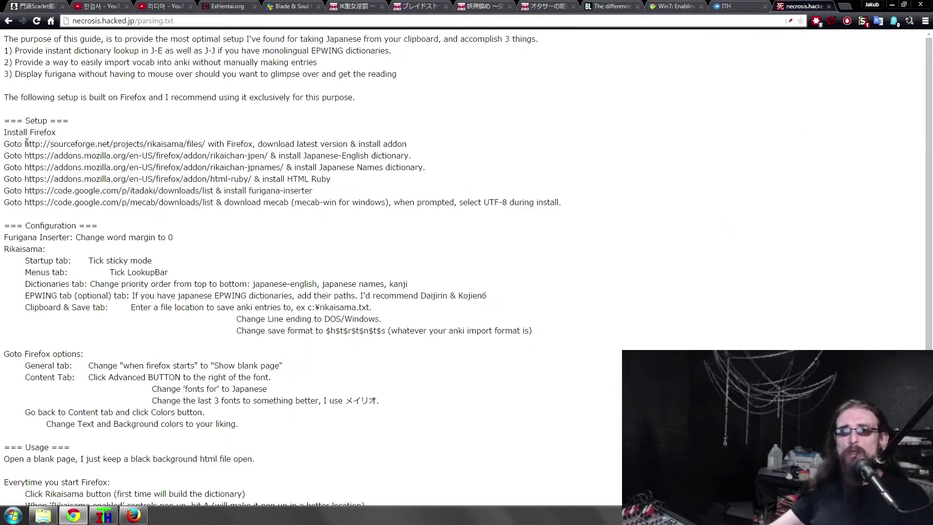
left_click_drag(26, 143, 205, 144)
key("ctrl+c")
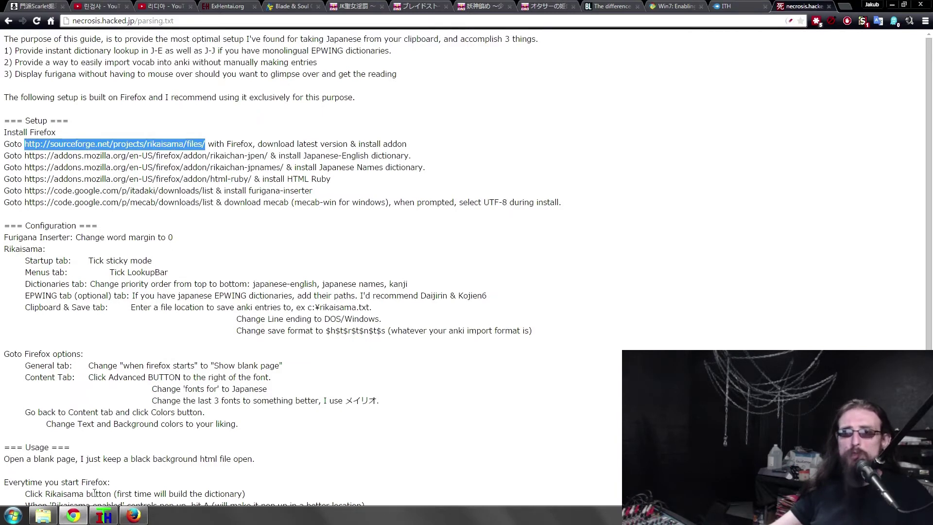
left_click(133, 515)
left_click(322, 61)
key("ctrl+v")
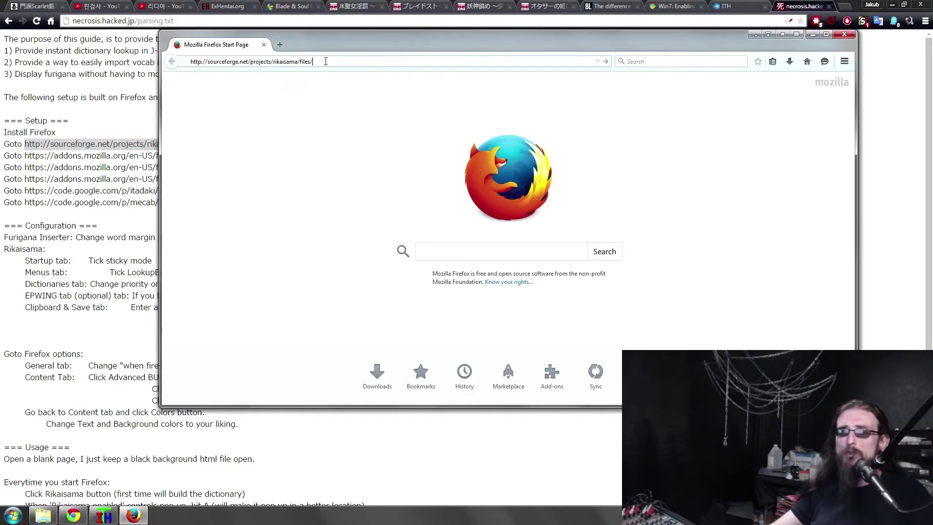
key("Return")
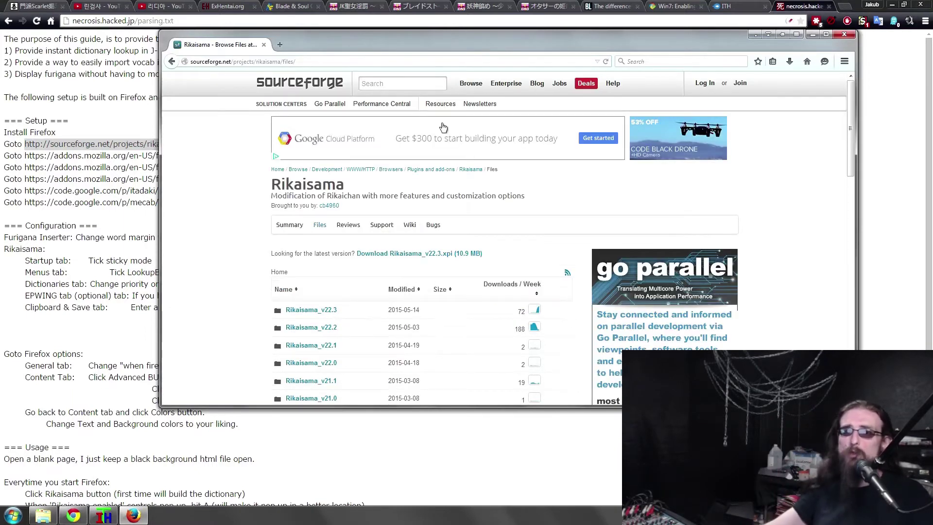
Step: Open the Rikaisama_v22.3 folder on SourceForge and try to install Rikaisama_v22.3.xpi directly in Firefox
scroll(439, 194, "down", 5)
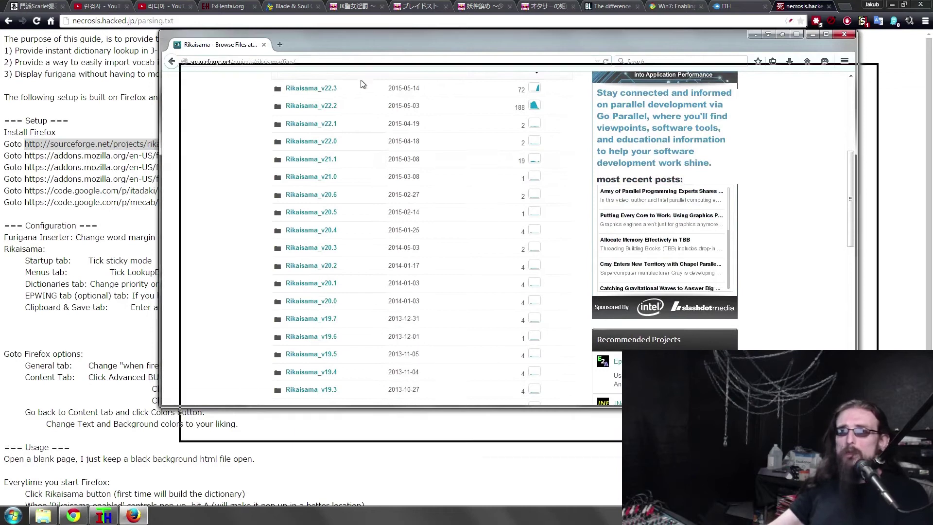
left_click_drag(361, 84, 417, 261)
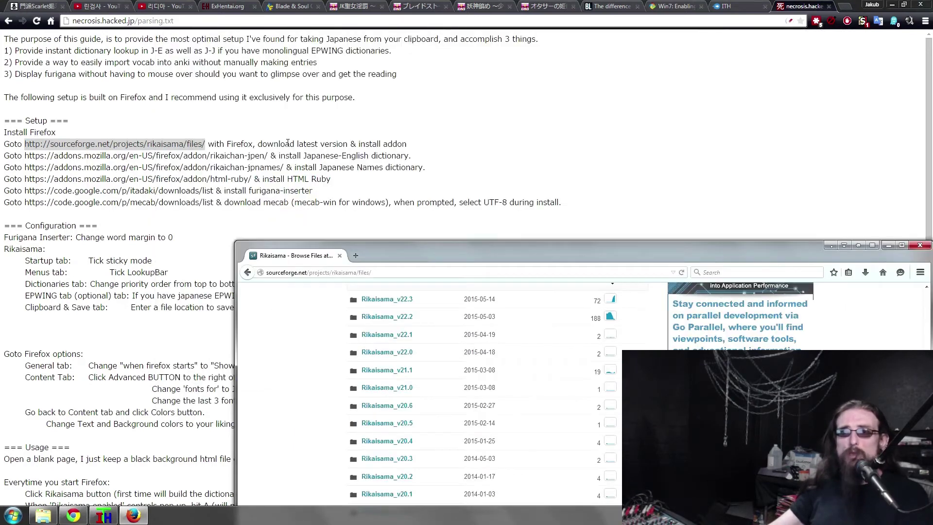
left_click_drag(526, 258, 380, 86)
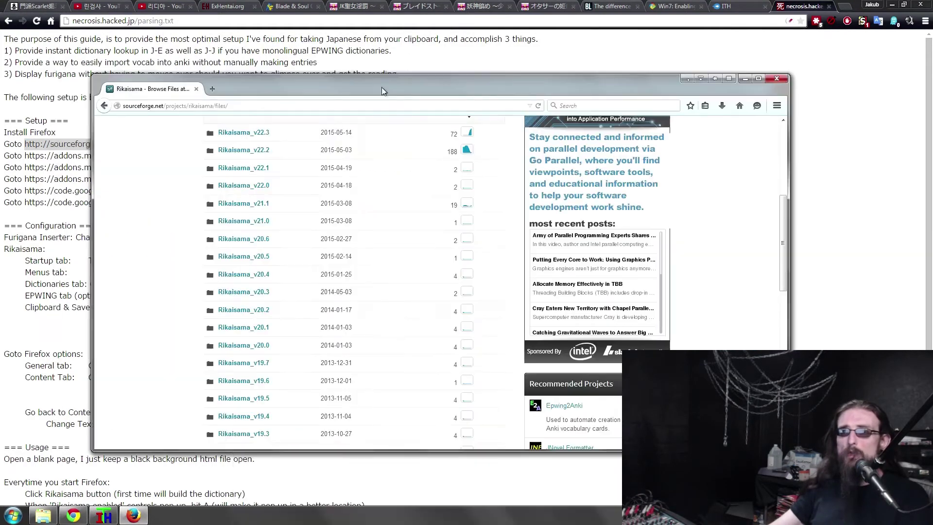
scroll(323, 314, "up", 2)
left_click(244, 190)
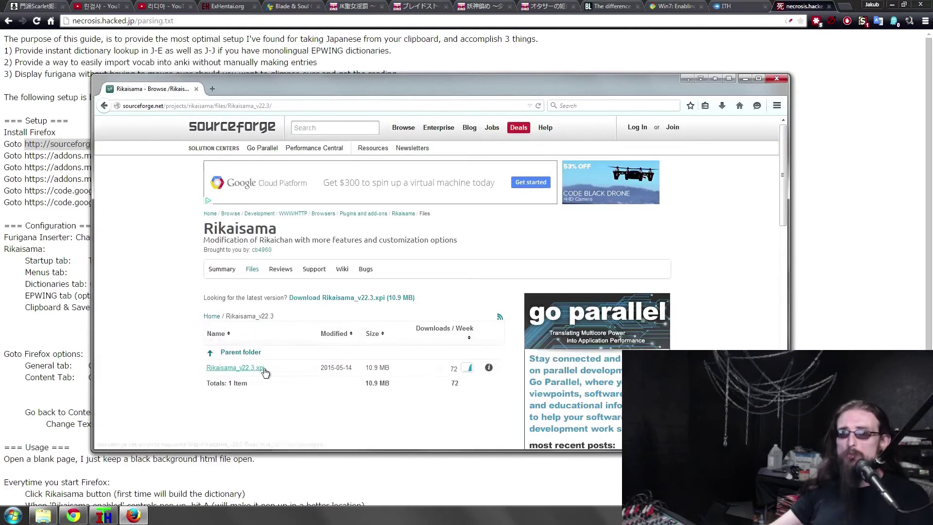
left_click(262, 369)
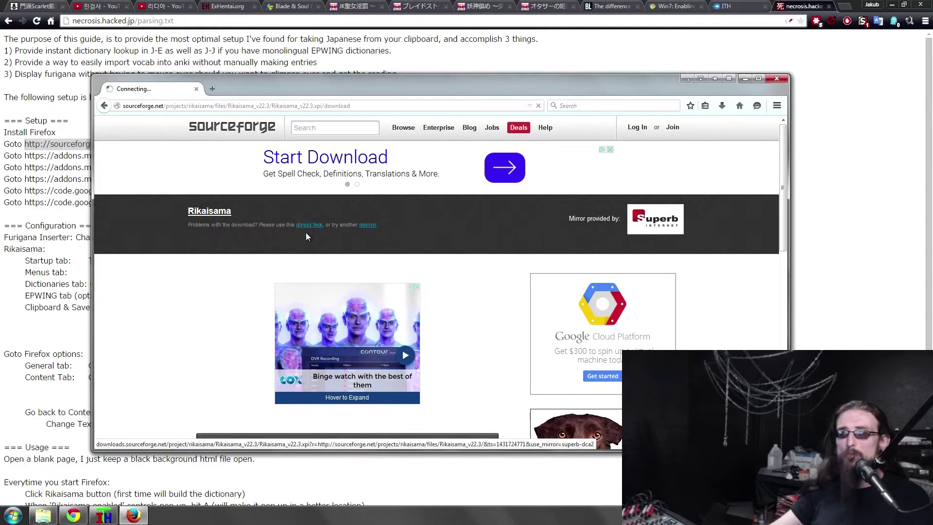
left_click(252, 153)
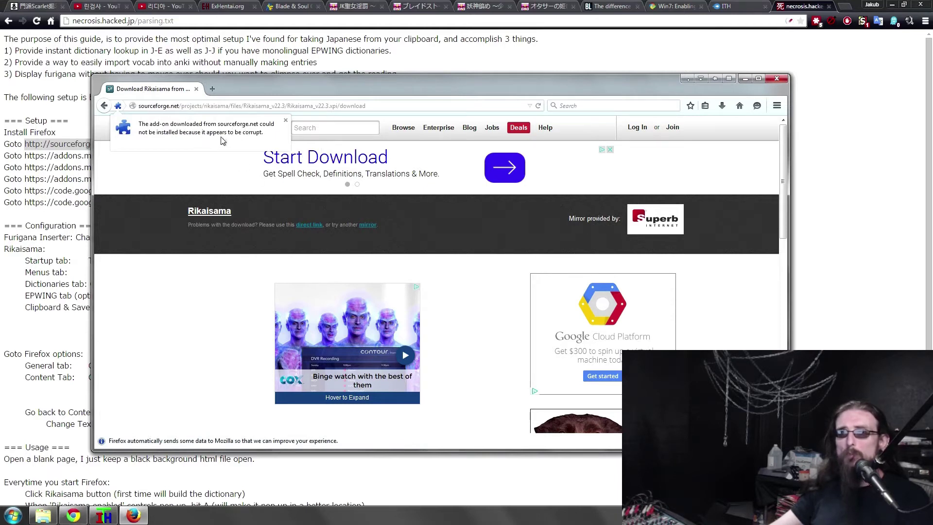
Step: Download Rikaisama_v22.3.xpi in a new Chrome tab from its SourceForge download page and show the file in its folder
left_click(842, 7)
type("http://sourceforge.net/projects/rikaisama/files/Rikaisama_v22.3/Rikaisama_v22.3.xpi/download")
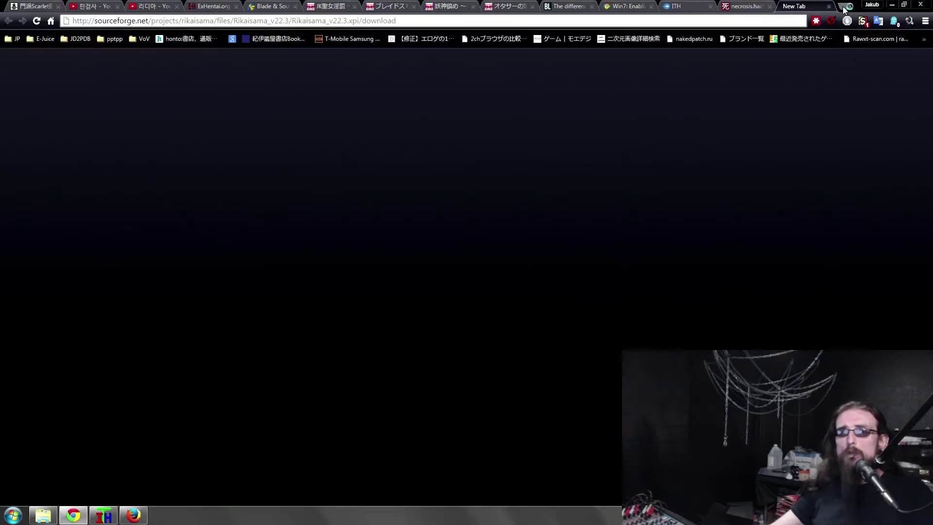
key("Return")
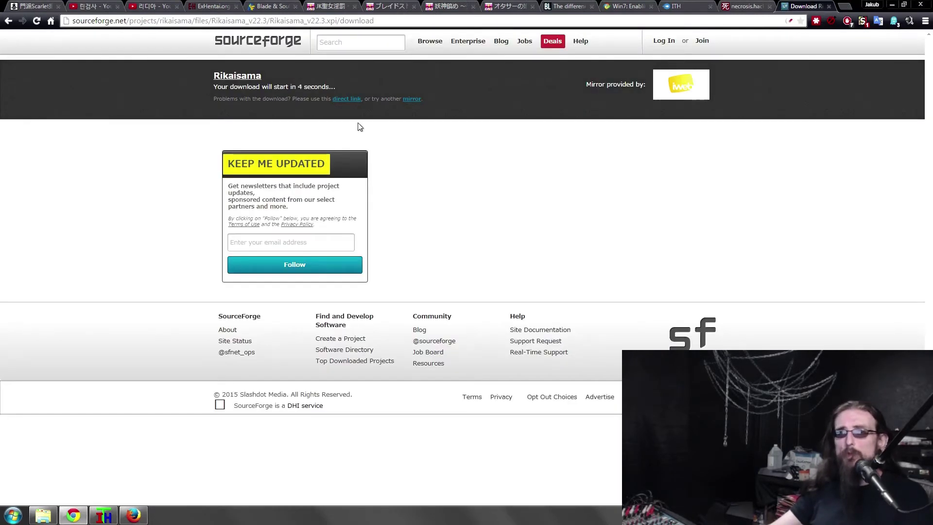
left_click(347, 99)
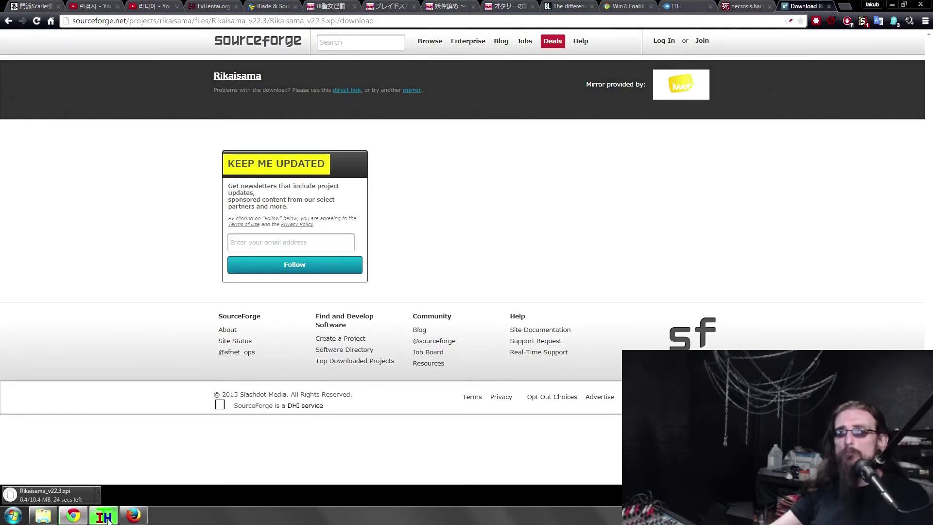
left_click(98, 493)
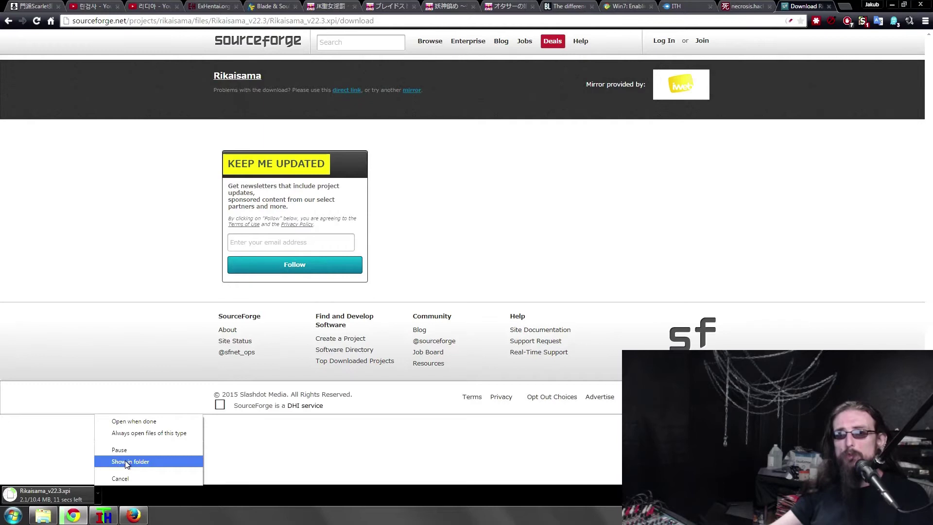
left_click(127, 464)
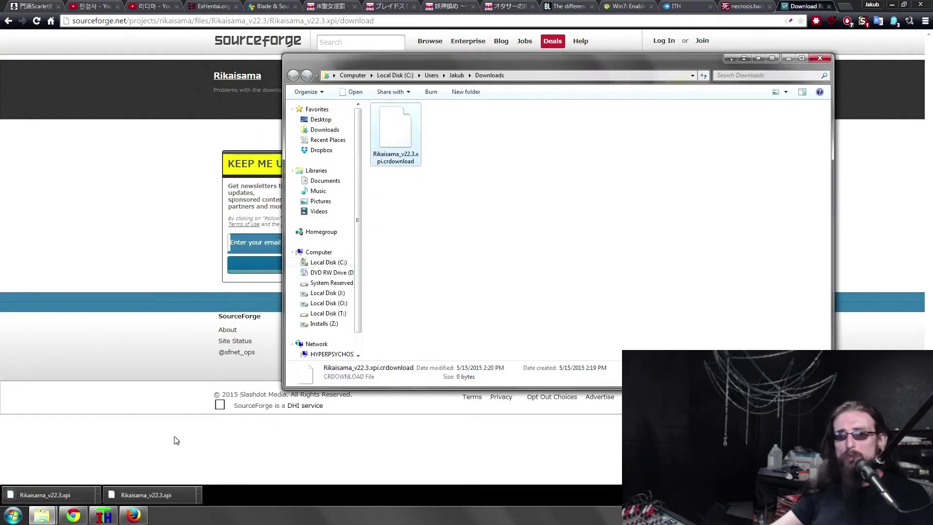
Step: Arrange the Downloads folder window over Firefox so both are reachable, and select the Rikaisama_v22.3.xpi file
left_click(135, 516)
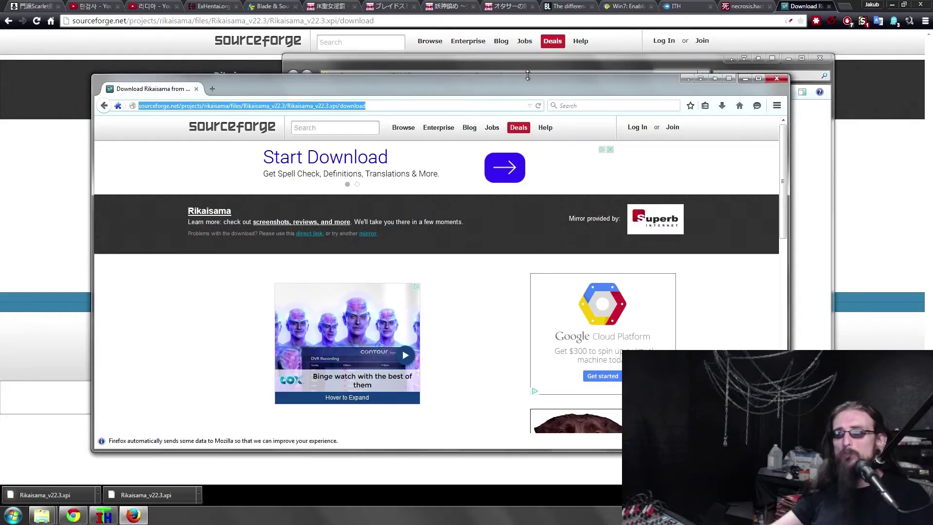
left_click(521, 63)
left_click_drag(520, 64, 262, 43)
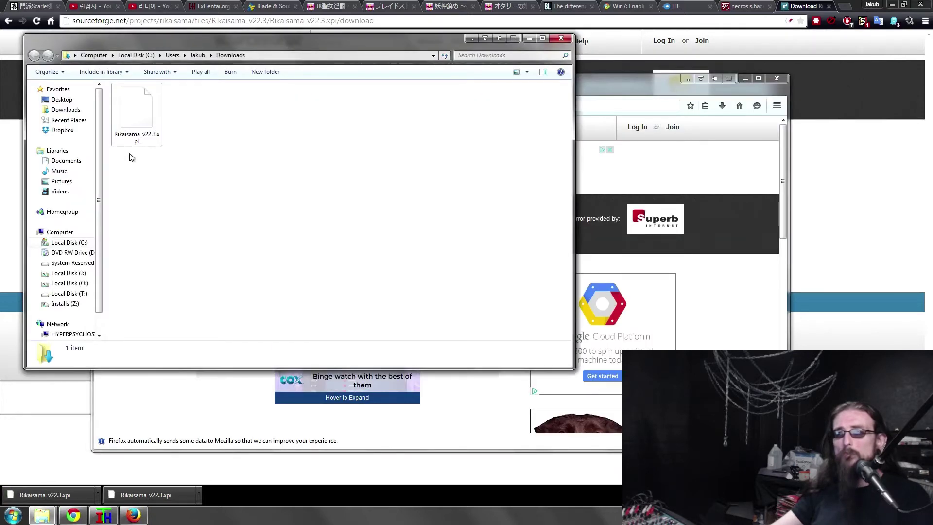
left_click(137, 115)
Step: Open the Add-ons Manager in Firefox and display its Extensions section
left_click(704, 106)
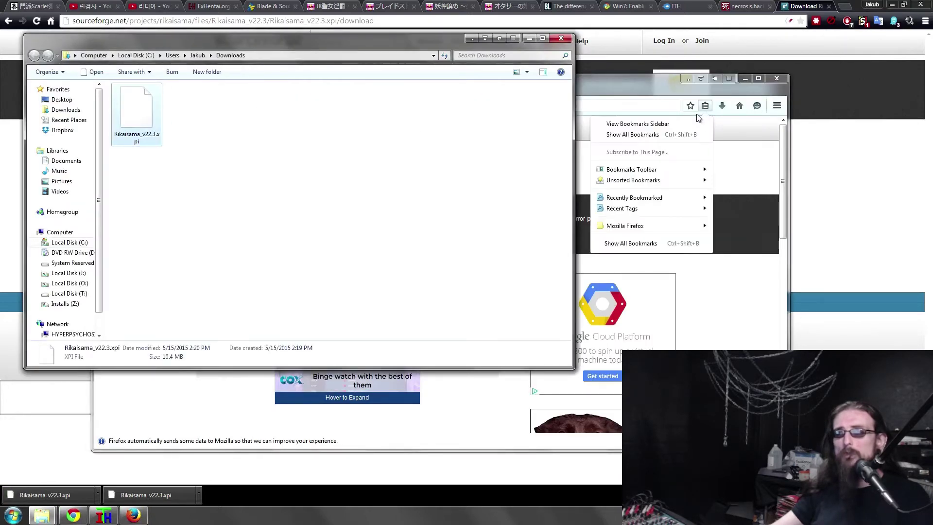
left_click(749, 170)
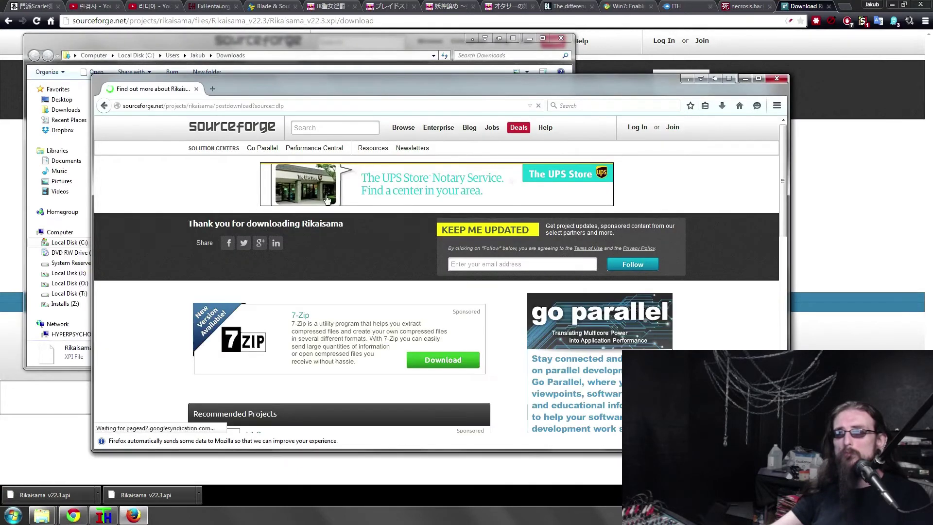
left_click(758, 106)
left_click(776, 106)
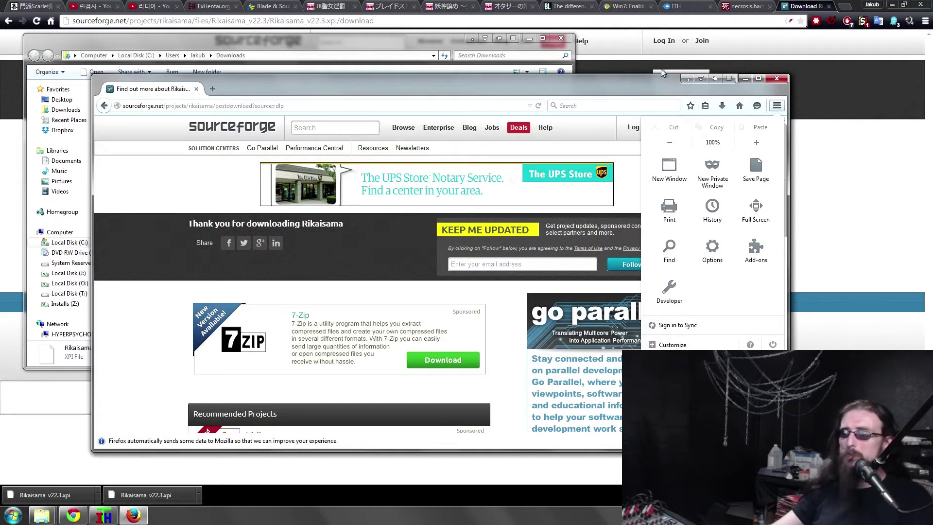
left_click(759, 249)
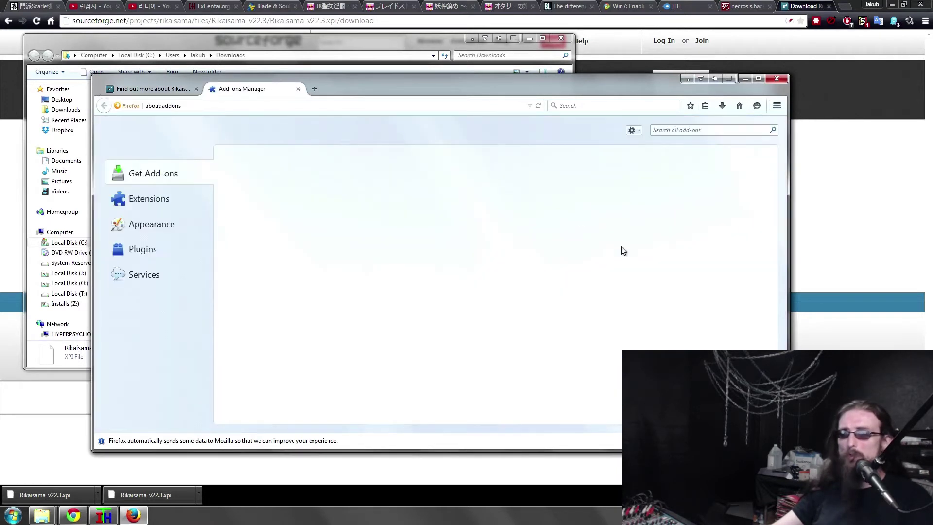
left_click_drag(462, 88, 505, 94)
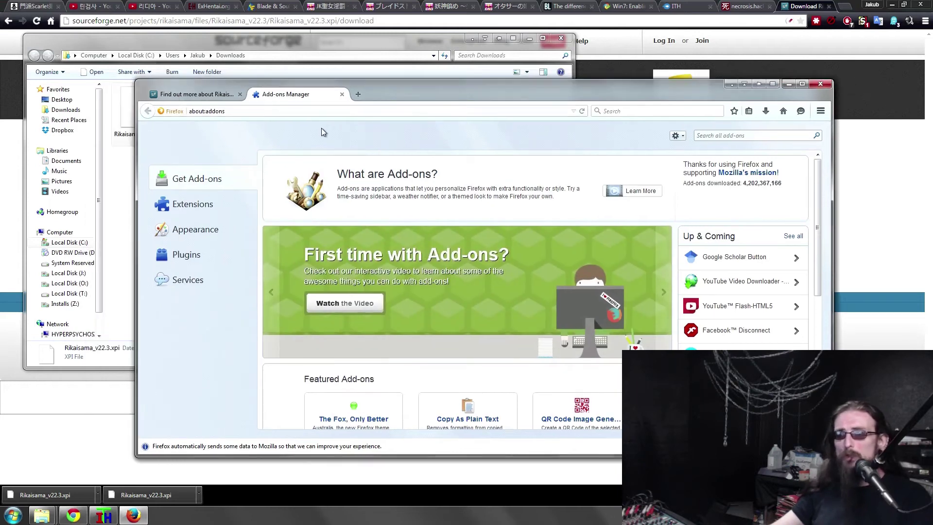
left_click(206, 181)
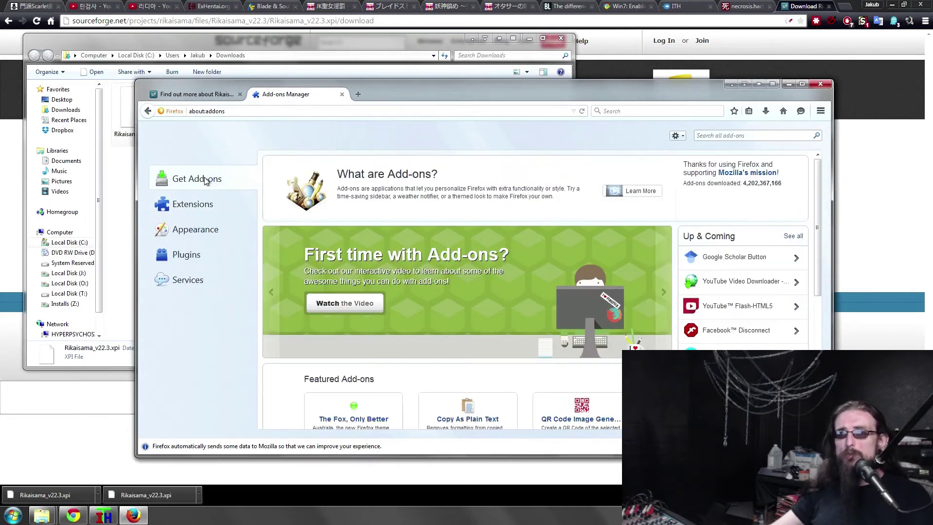
left_click(196, 203)
left_click(184, 262)
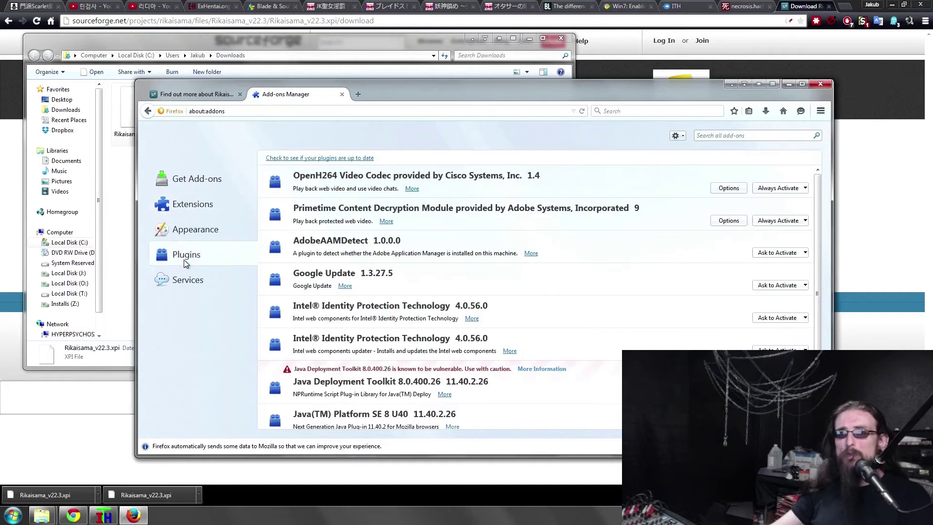
left_click(190, 208)
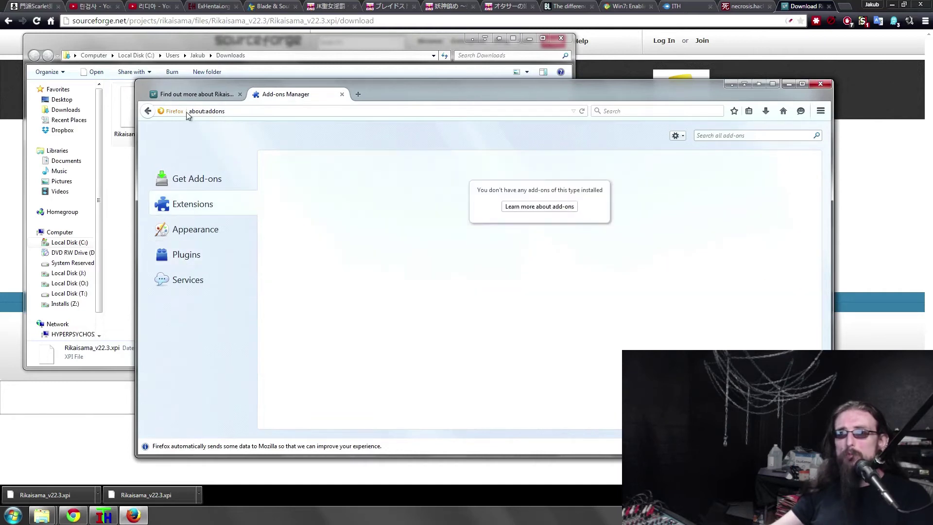
Step: Install Rikaisama from the downloaded Rikaisama_v22.3.xpi file through the Add-ons Manager and restart Firefox
left_click(217, 42)
left_click_drag(664, 273, 663, 274)
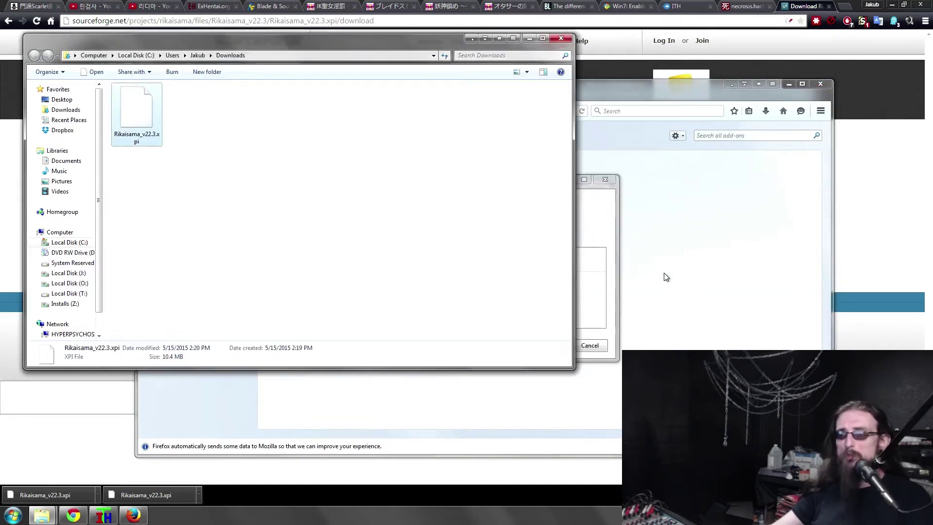
left_click(548, 345)
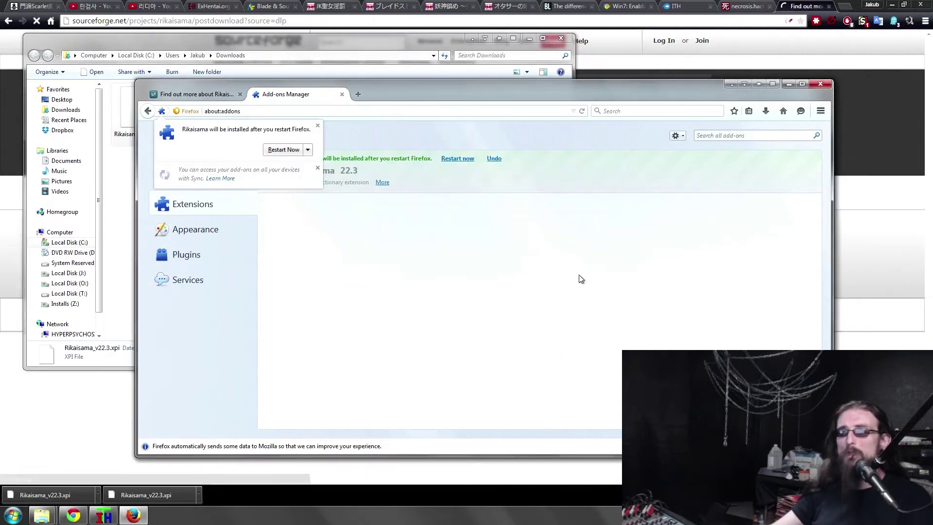
left_click(289, 151)
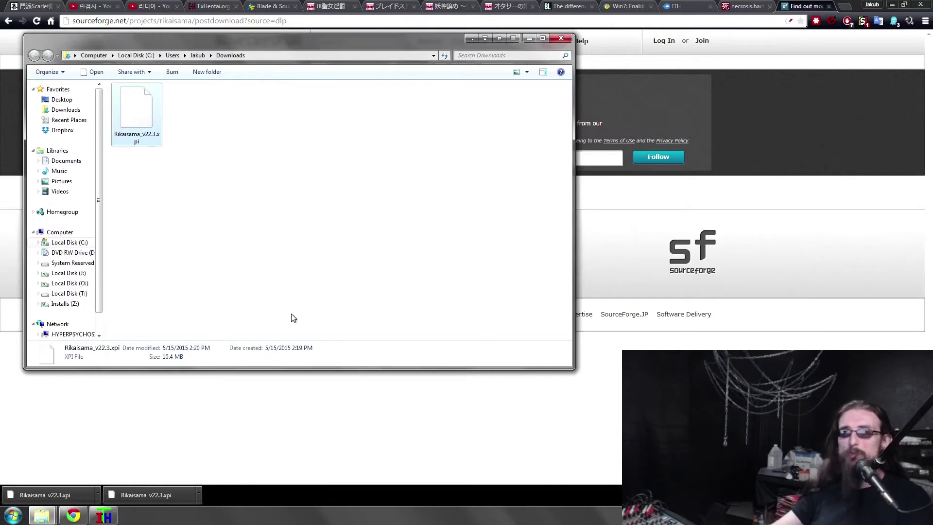
Step: Install the Rikaichan Japanese-English Dictionary File from the Rikaichan dictionary page's Addons.Mozilla.org downloads and restart Firefox
left_click(678, 92)
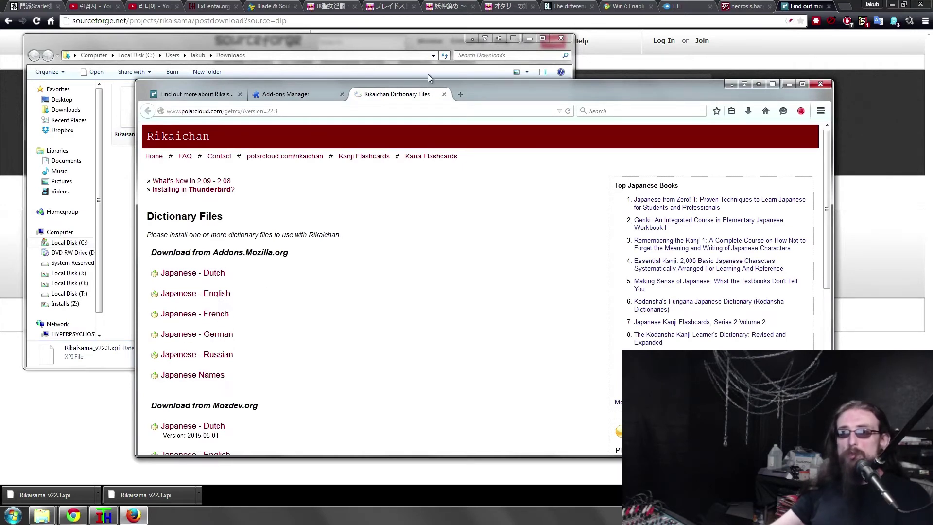
left_click(202, 295)
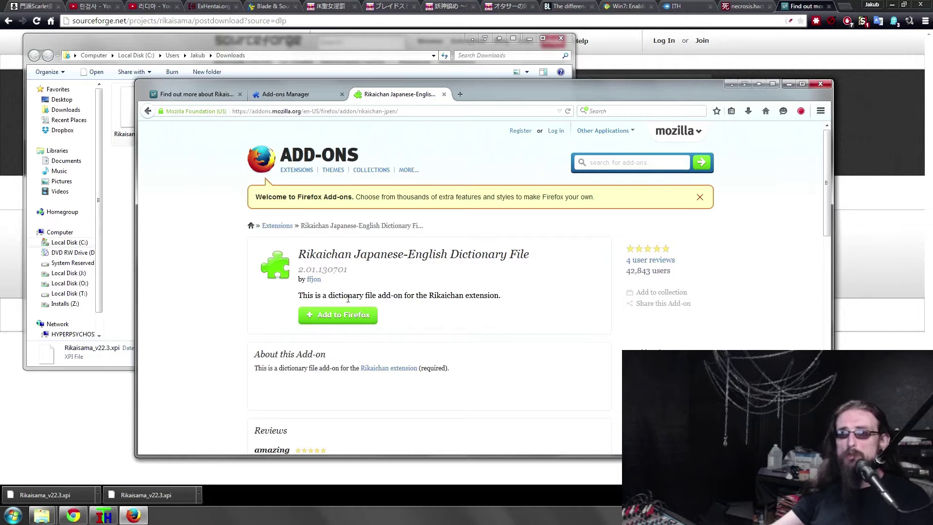
left_click(335, 315)
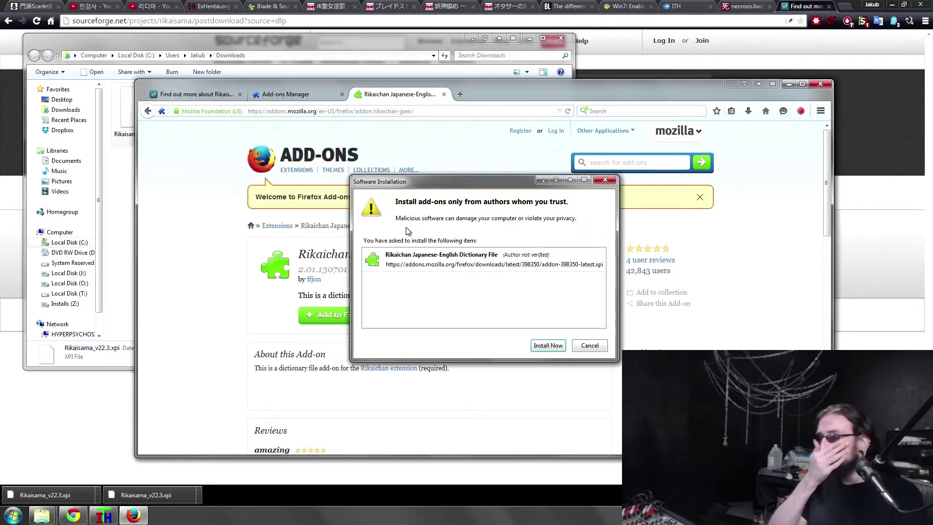
left_click(547, 345)
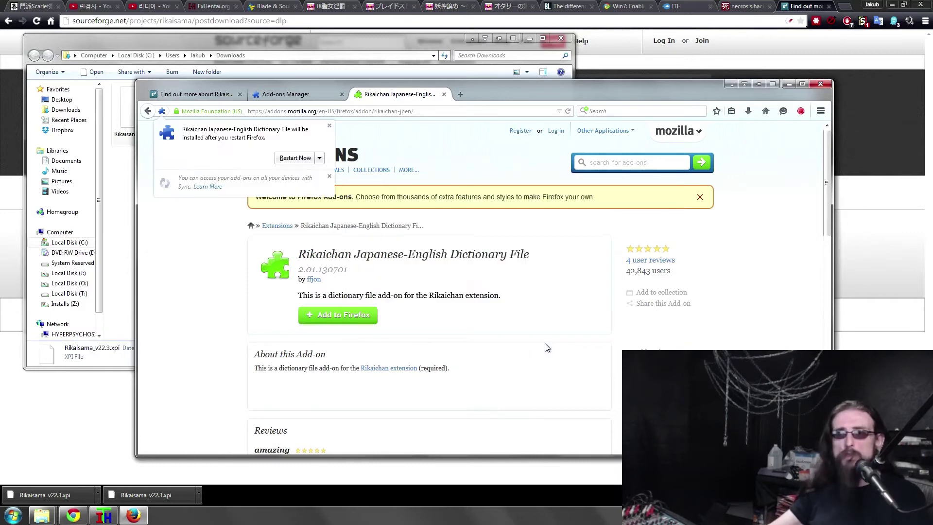
left_click(288, 159)
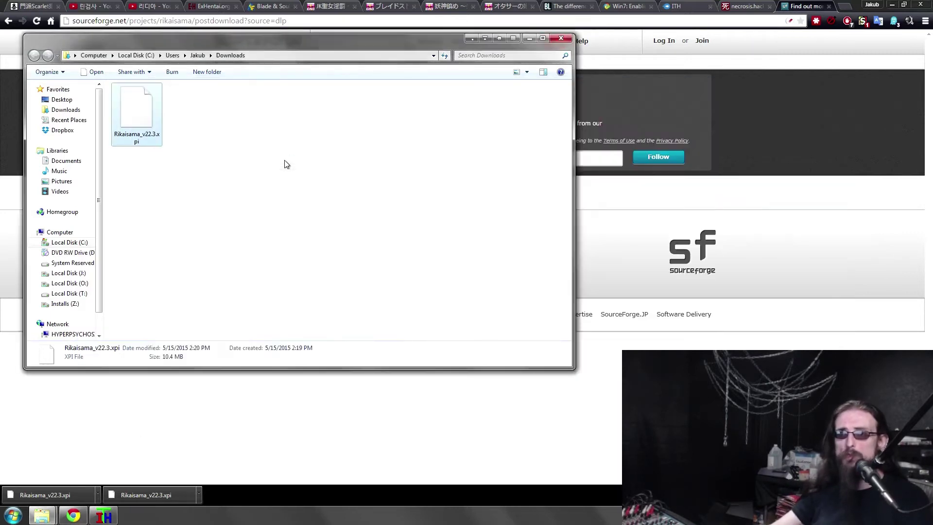
Step: Delete the downloaded Rikaisama_v22.3.xpi file from the Downloads folder
left_click(125, 124)
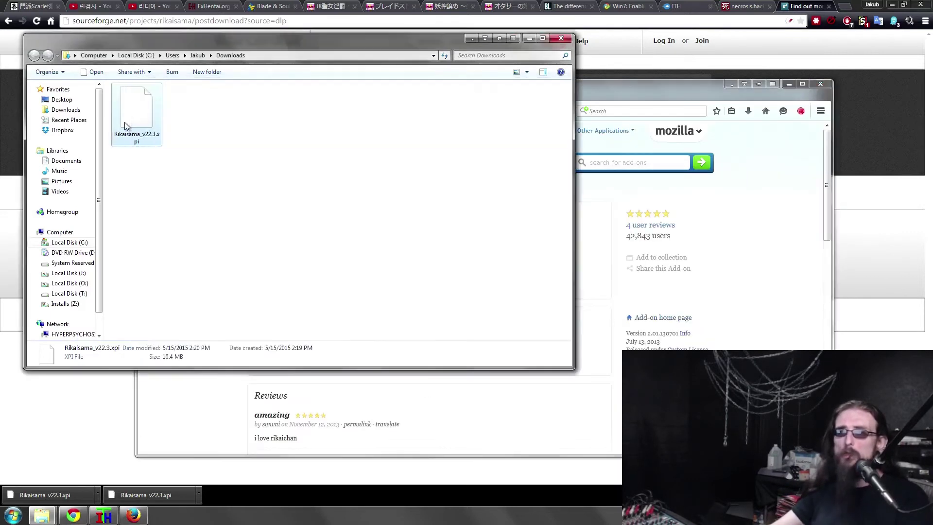
key("Delete")
key("Return")
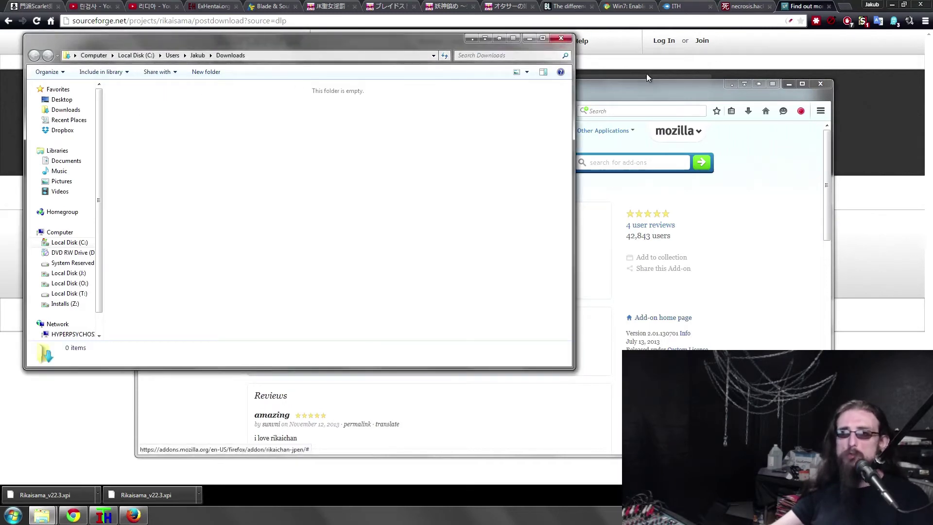
Step: Close the Downloads folder window and the Rikaichan dictionary tab, and return to the parsing.txt guide in Chrome
left_click(561, 40)
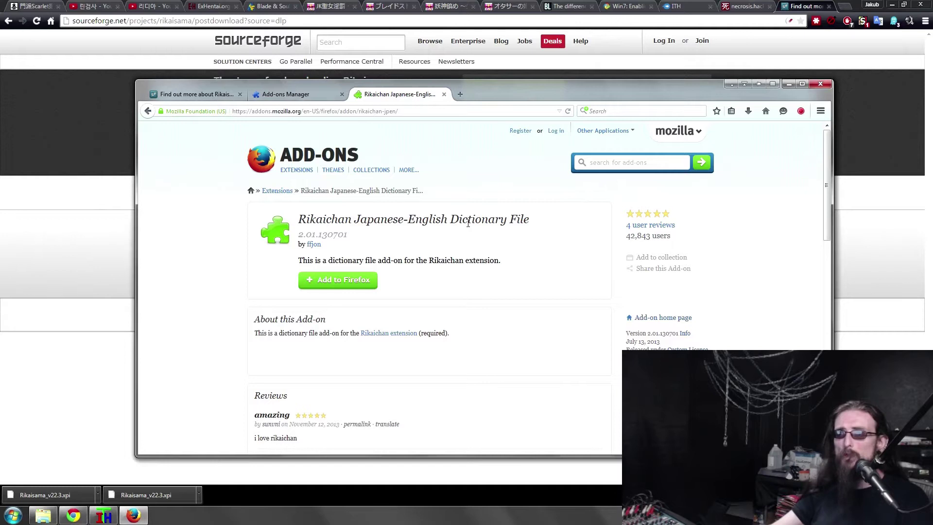
left_click_drag(344, 220, 509, 224)
scroll(504, 233, "down", 11)
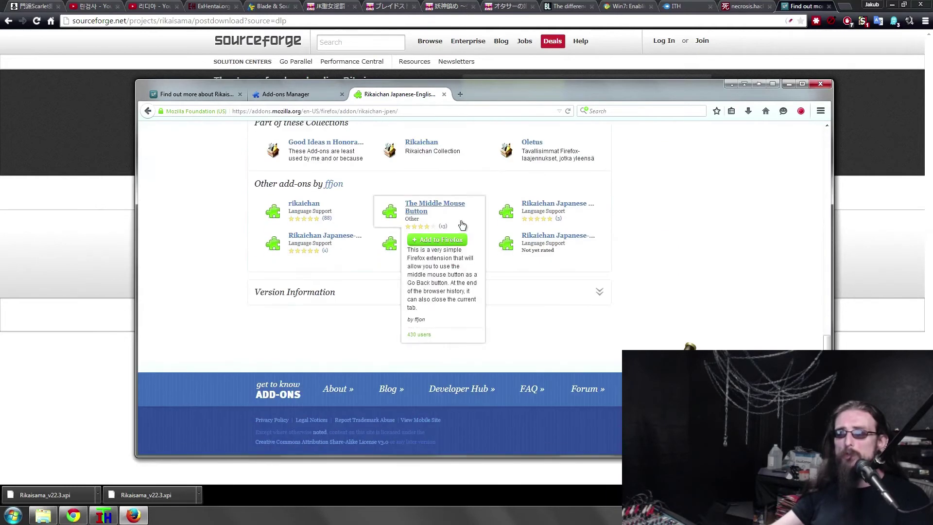
left_click(443, 94)
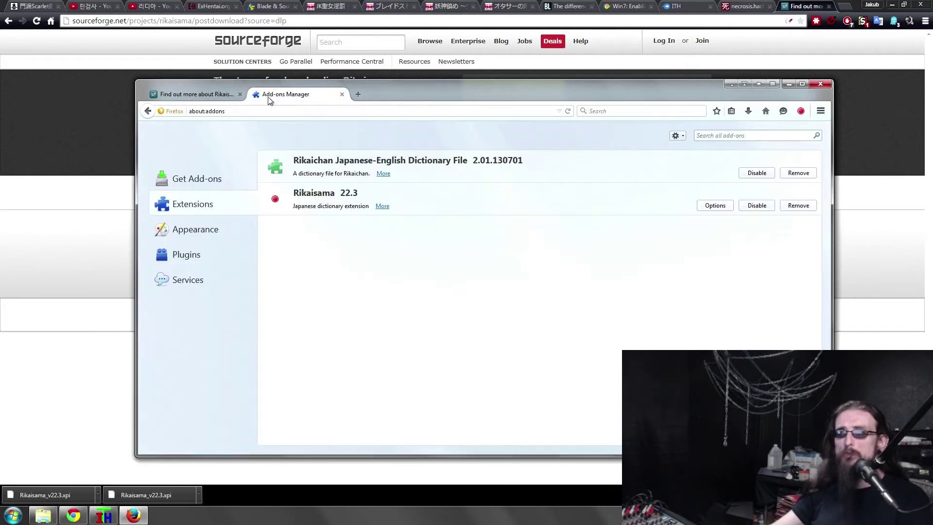
left_click(195, 94)
left_click(110, 280)
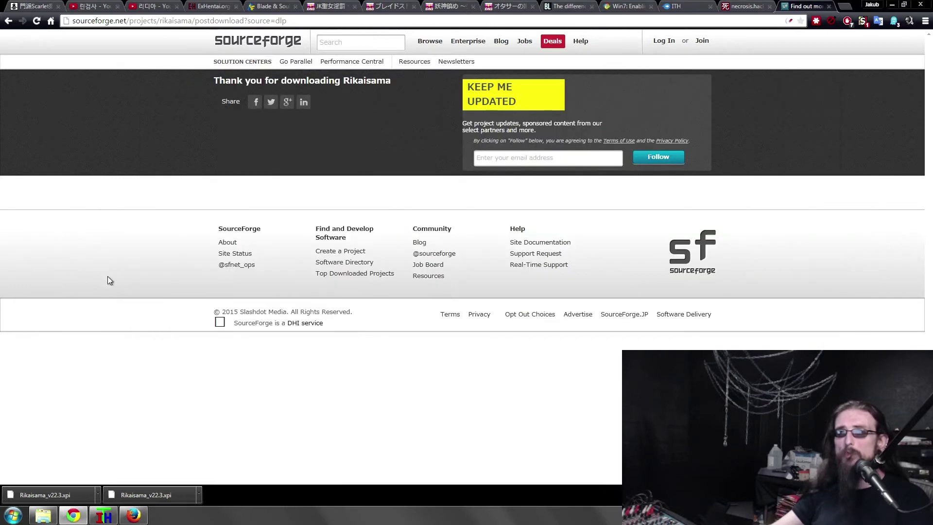
left_click_drag(302, 121, 403, 190)
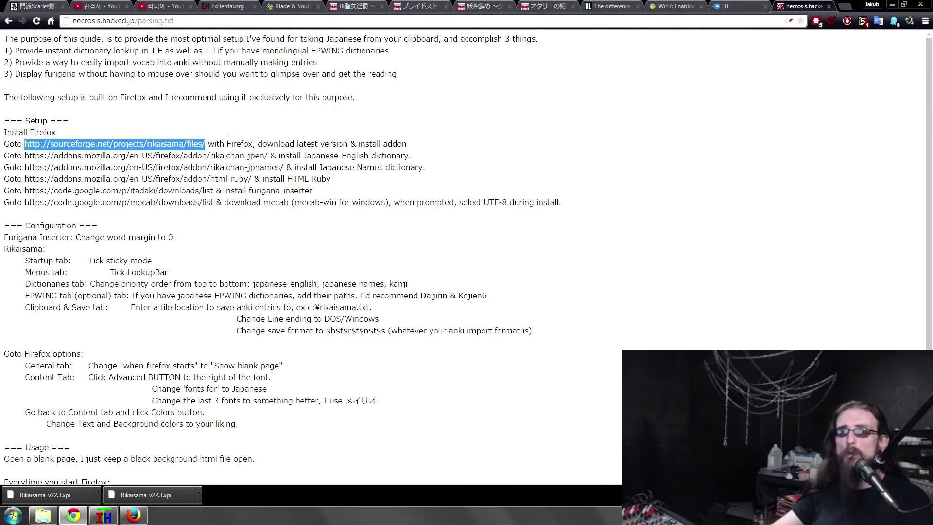
left_click_drag(256, 143, 411, 145)
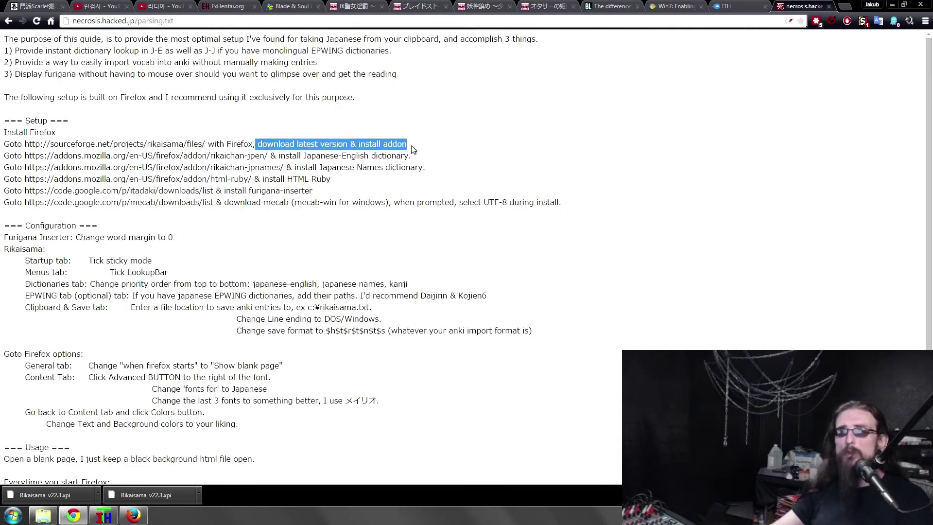
left_click(25, 155)
left_click_drag(26, 155, 266, 156)
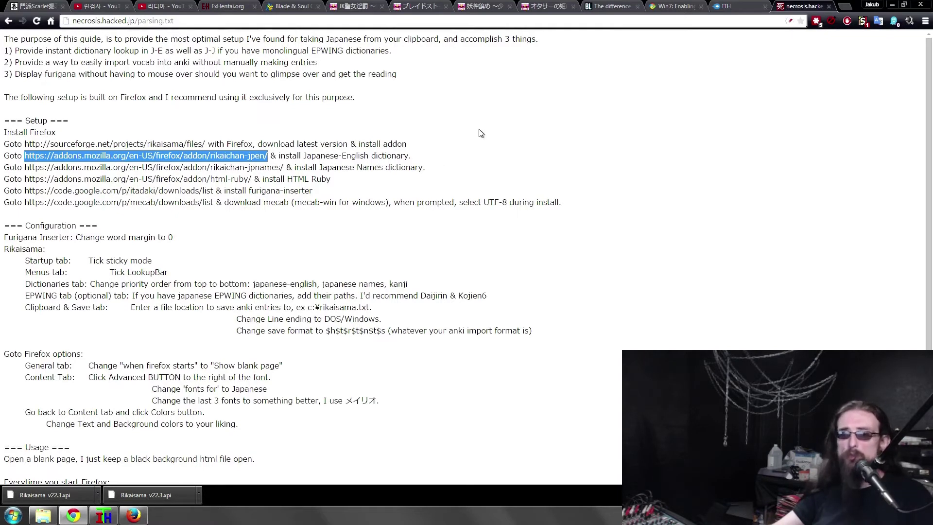
left_click_drag(26, 167, 136, 168)
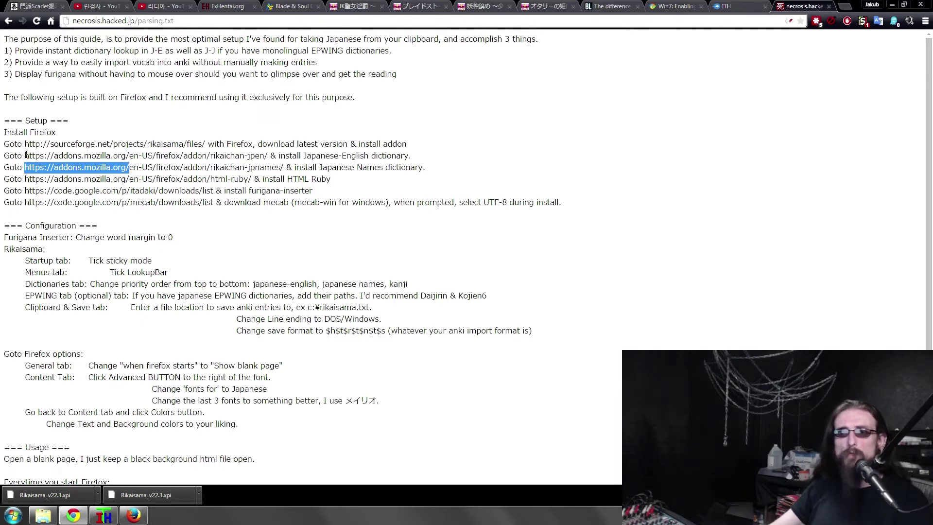
left_click_drag(26, 156, 267, 156)
key("ctrl+c")
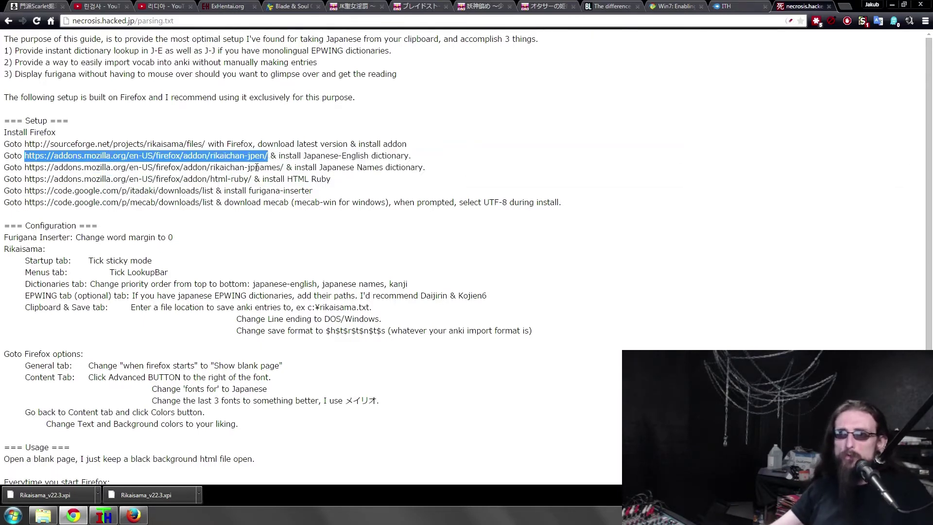
left_click(133, 515)
left_click(328, 111)
key("ctrl+v")
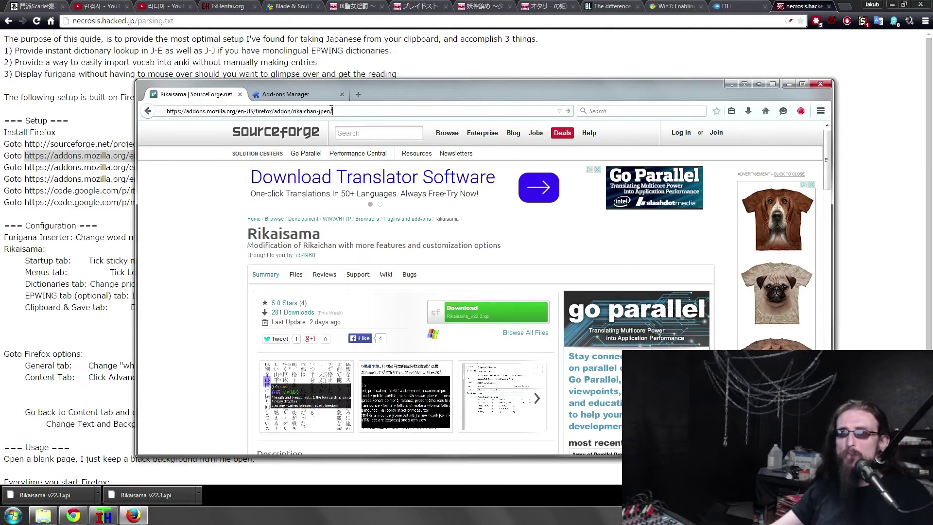
key("Return")
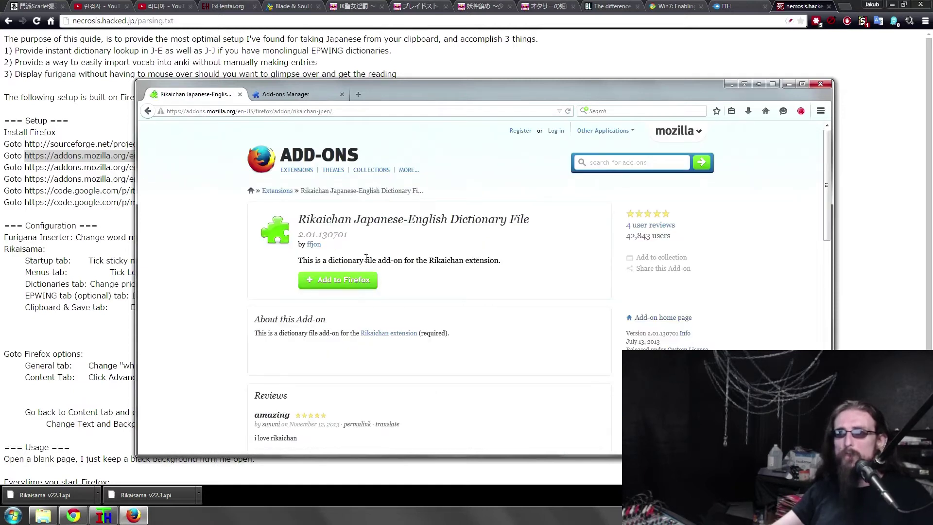
Step: Install the Rikaichan Japanese-English Dictionary File from its Mozilla add-on page and restart Firefox
left_click(342, 281)
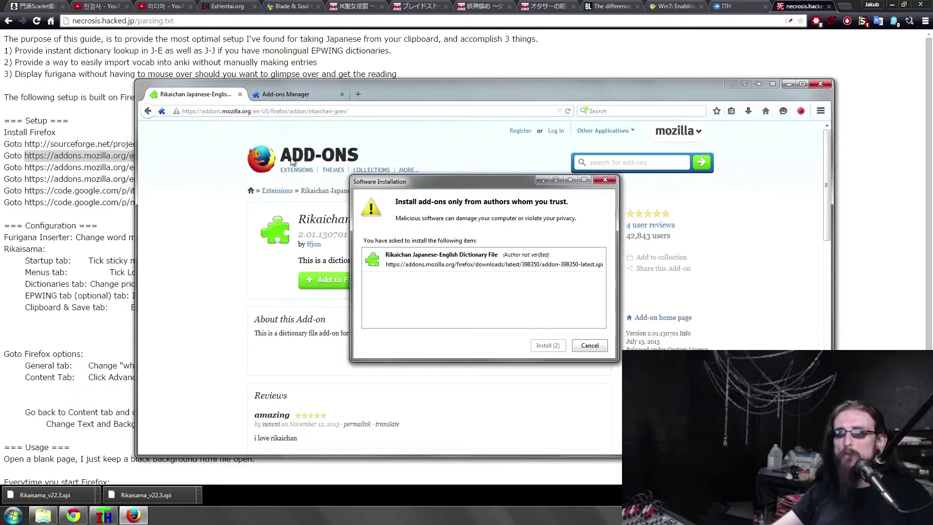
left_click(548, 346)
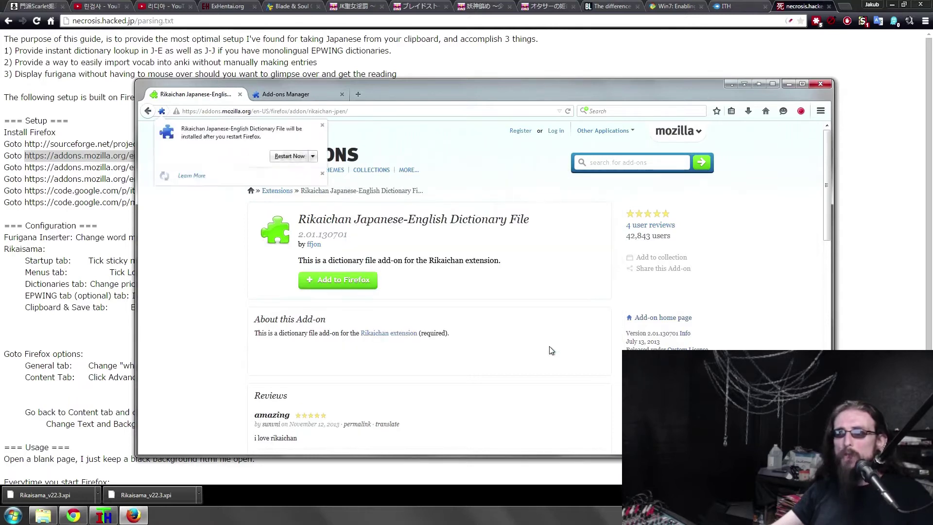
left_click(293, 160)
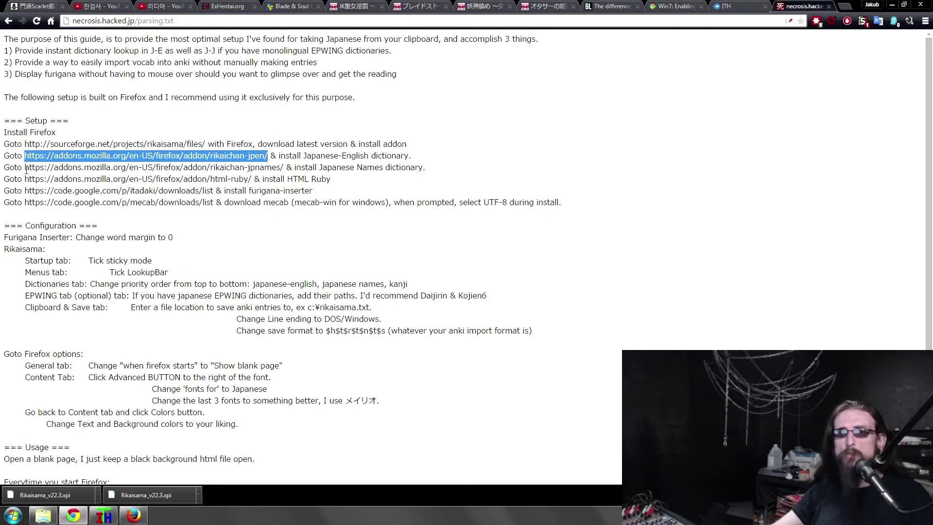
left_click_drag(26, 170, 281, 167)
key("ctrl+c")
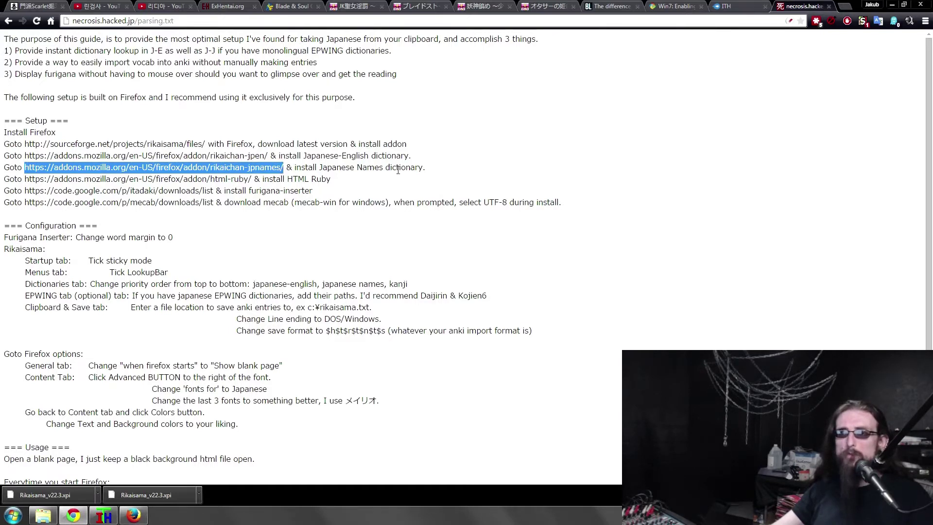
left_click(134, 515)
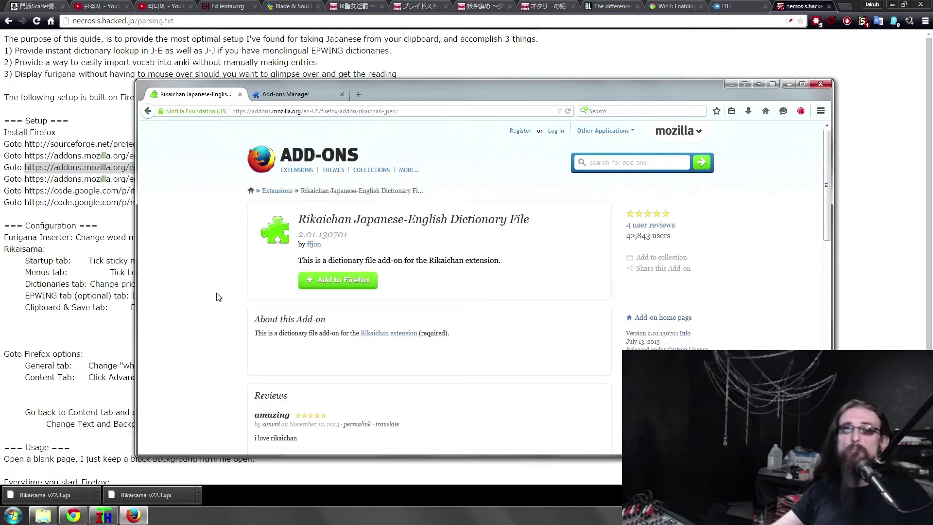
left_click(311, 111)
key("ctrl+v")
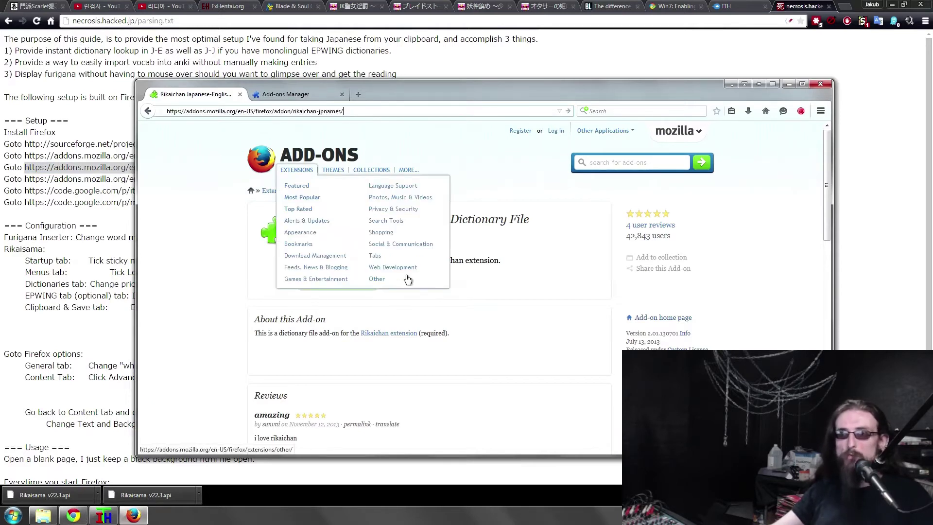
key("Return")
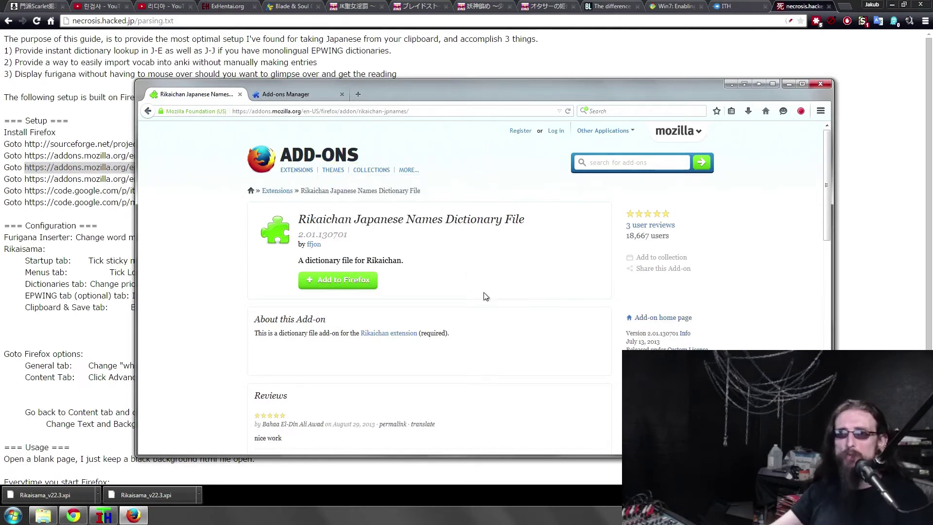
Step: Install the Rikaichan Japanese Names Dictionary File from its add-on page and restart Firefox
left_click(335, 290)
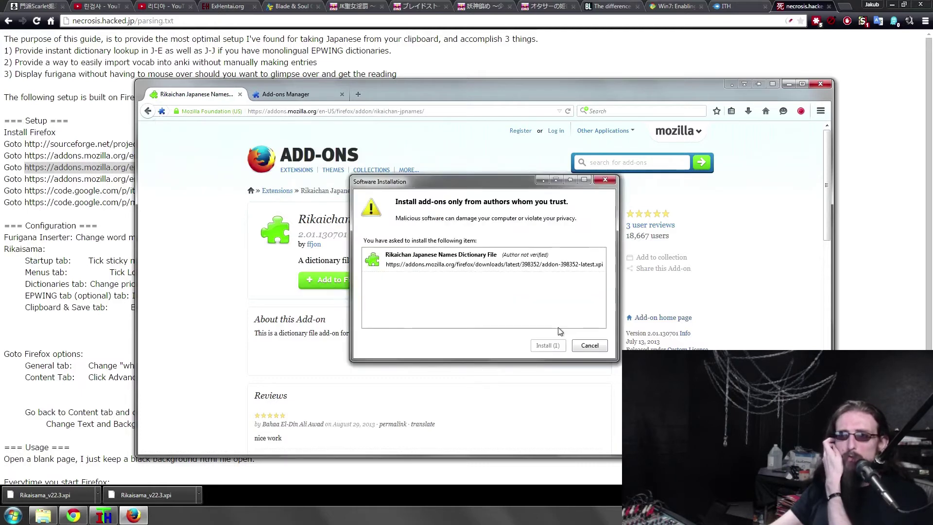
left_click(549, 345)
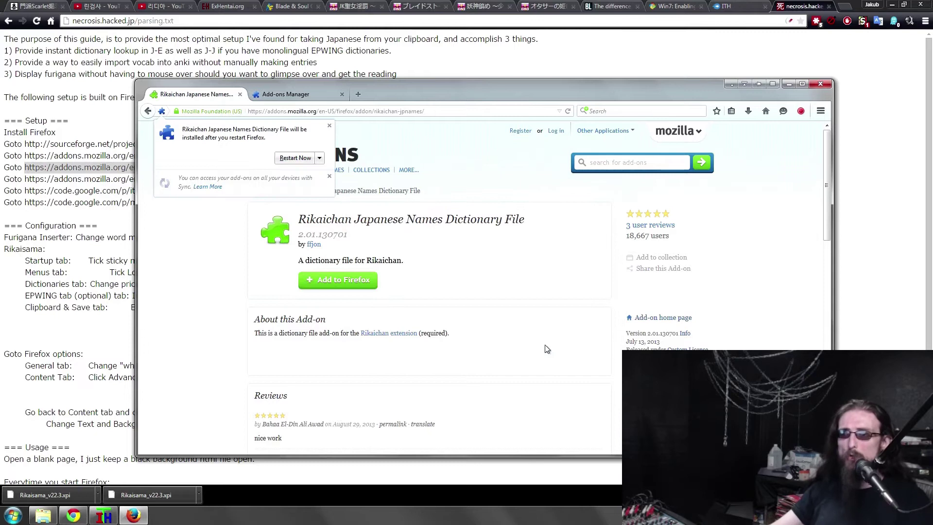
left_click(295, 158)
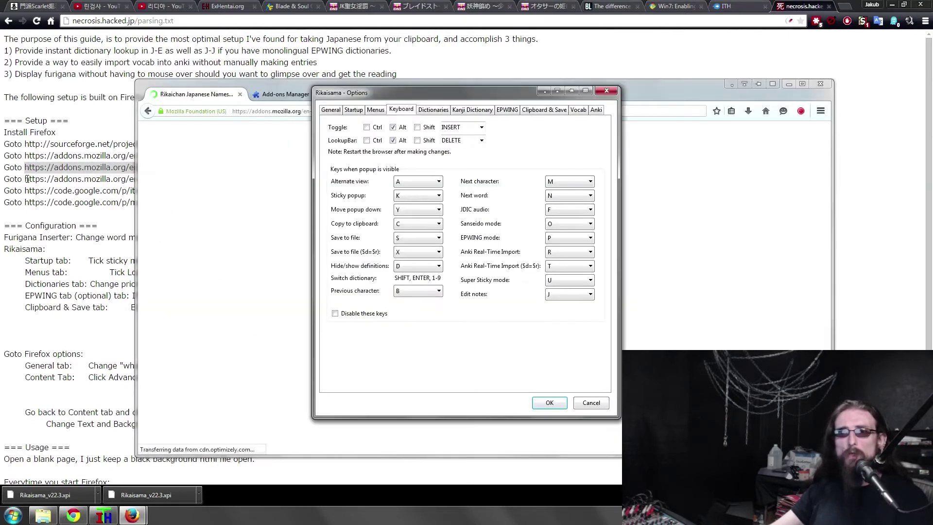
left_click_drag(24, 179, 250, 179)
key("ctrl+c")
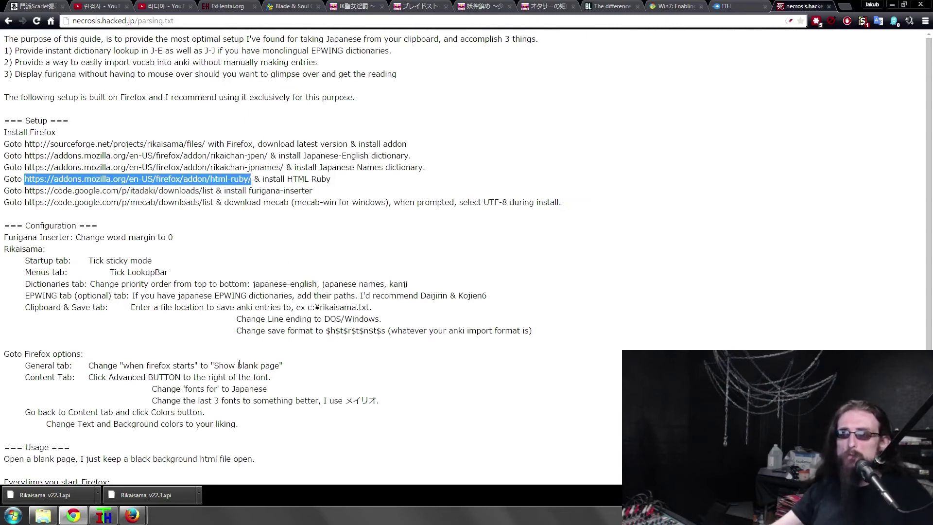
mouse_move(132, 515)
left_click(168, 475)
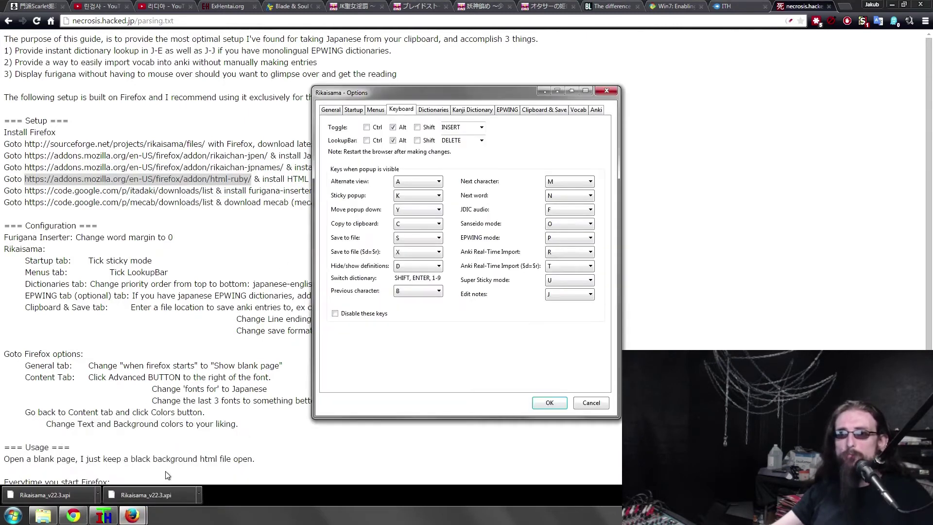
left_click(549, 403)
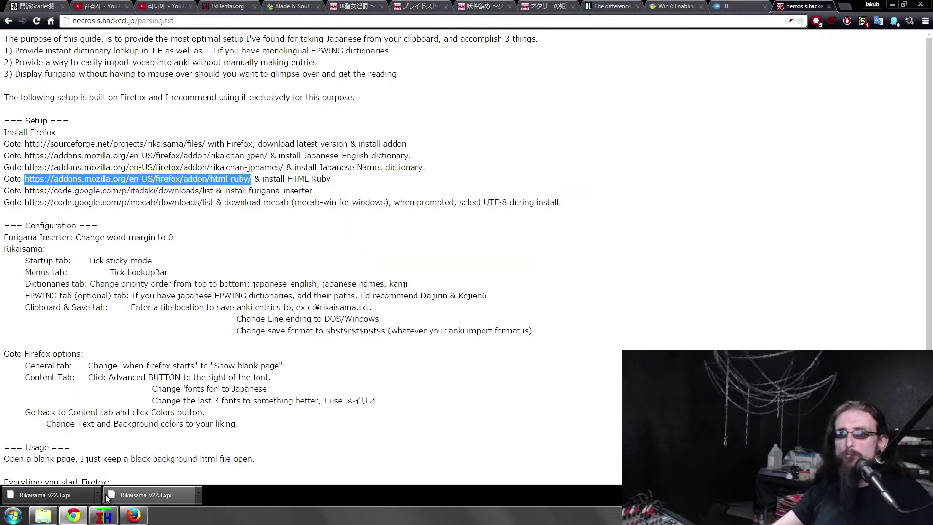
left_click(132, 515)
left_click(305, 112)
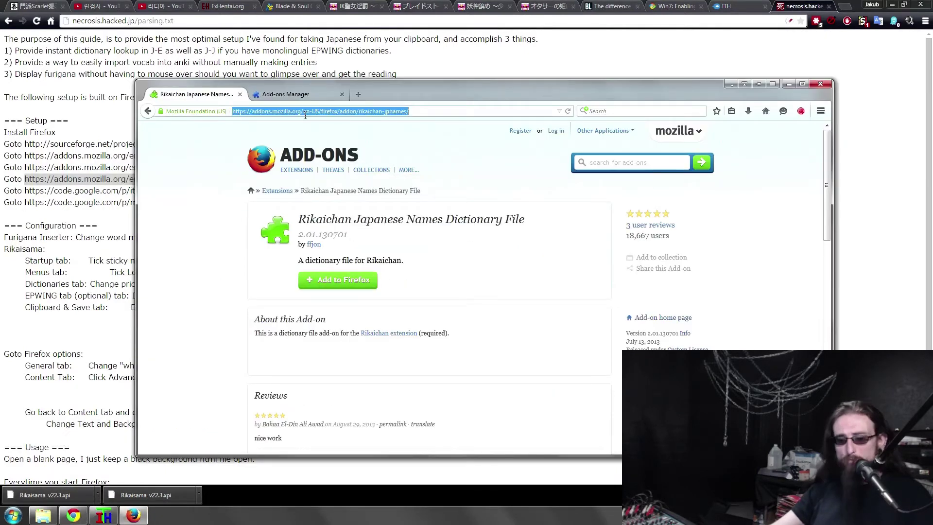
key("ctrl+v")
key("Return")
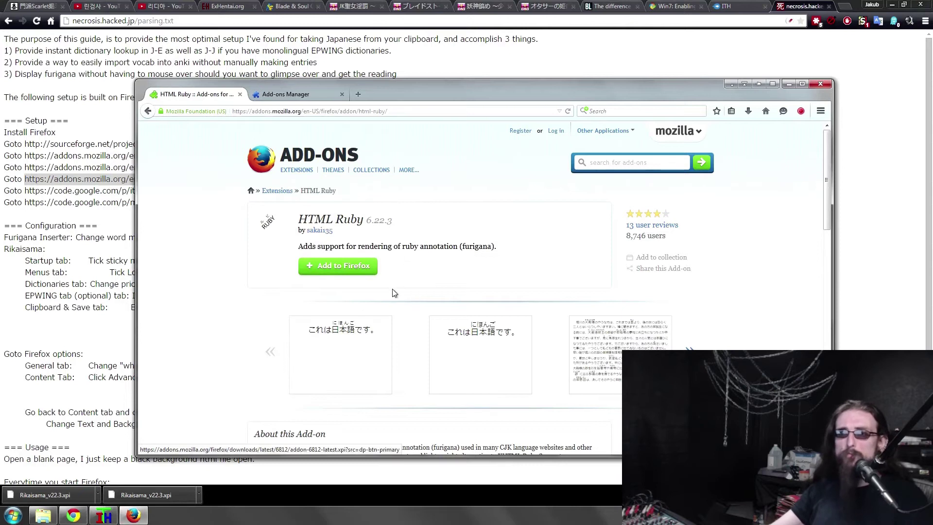
Step: Install the HTML Ruby add-on from its page and restart Firefox
left_click(331, 268)
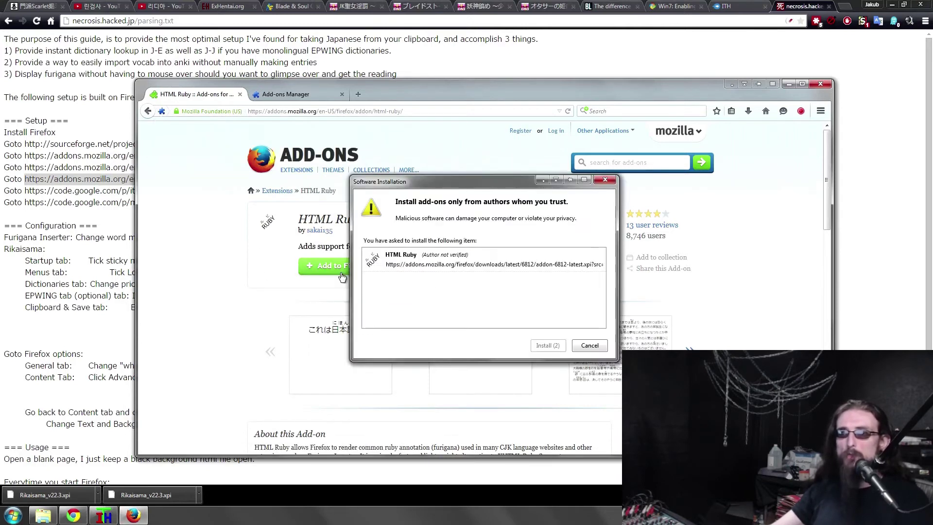
left_click(548, 347)
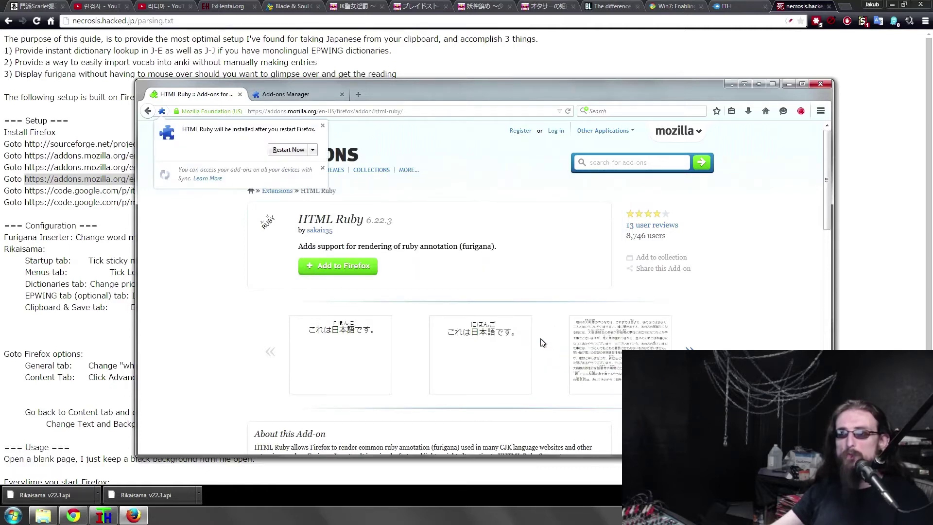
left_click(288, 149)
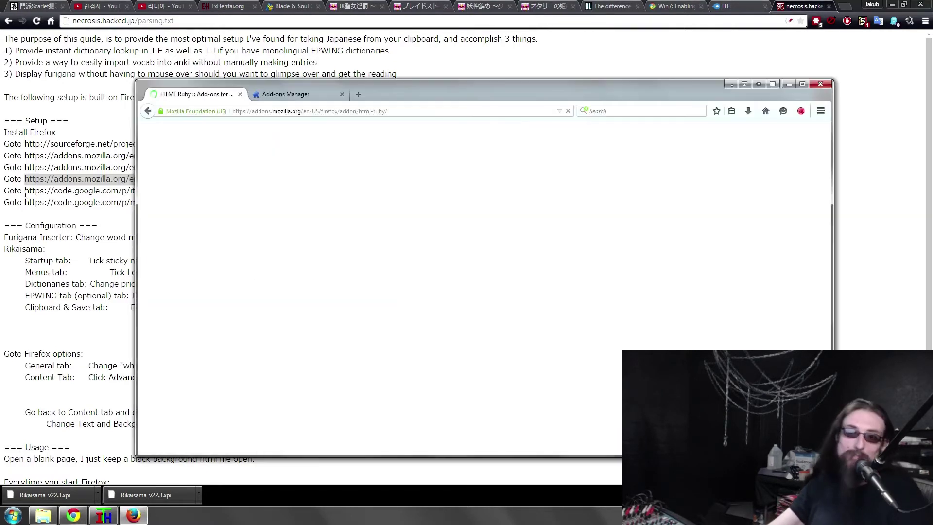
left_click_drag(27, 191, 215, 191)
key("ctrl+c")
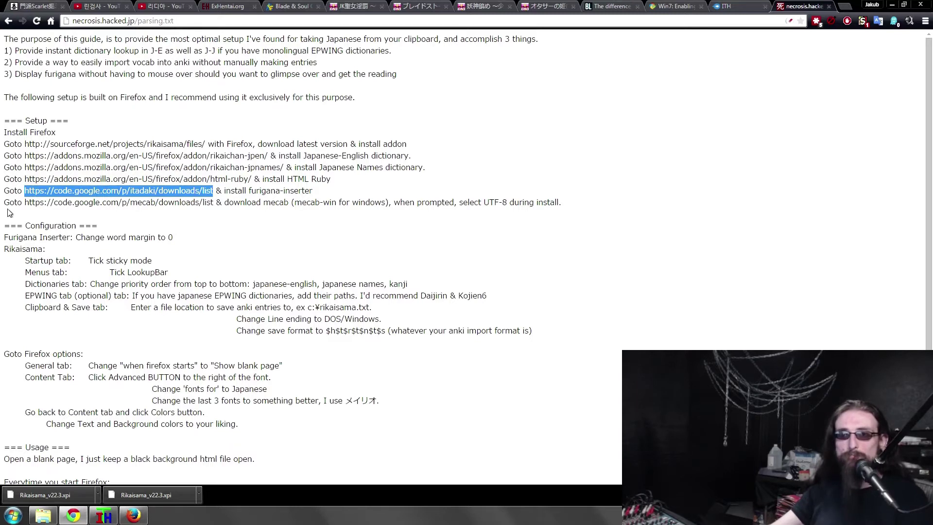
left_click(134, 515)
left_click(372, 113)
key("ctrl+v")
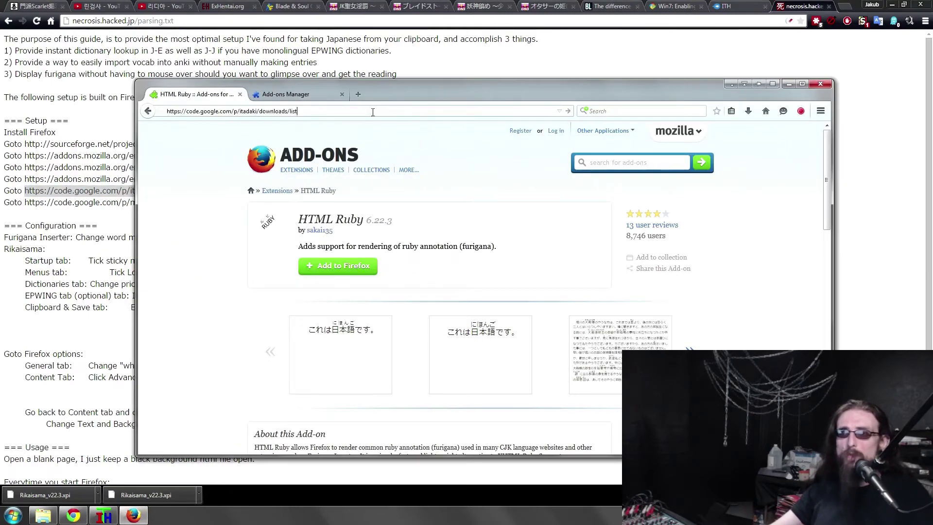
key("Return")
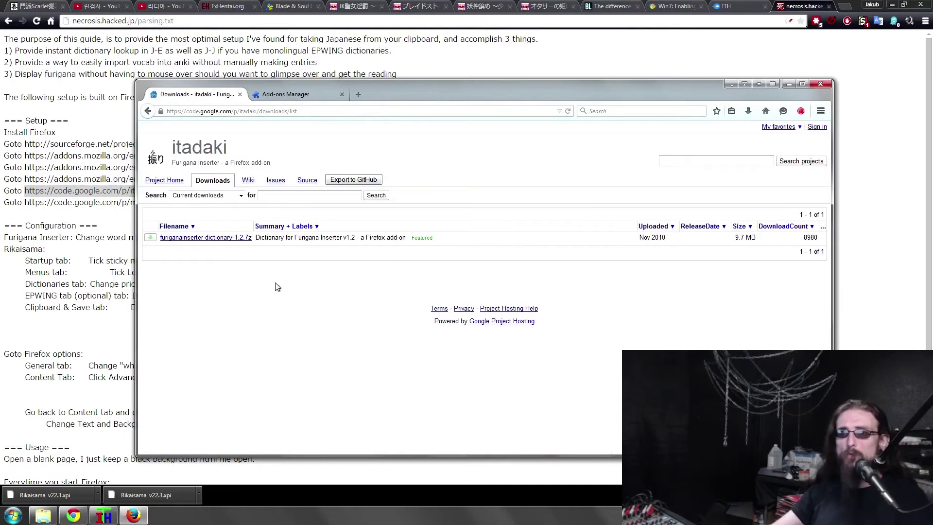
Step: Switch to ITH to examine the hook entries in its console output, and return to the itadaki downloads page in Firefox
left_click(103, 515)
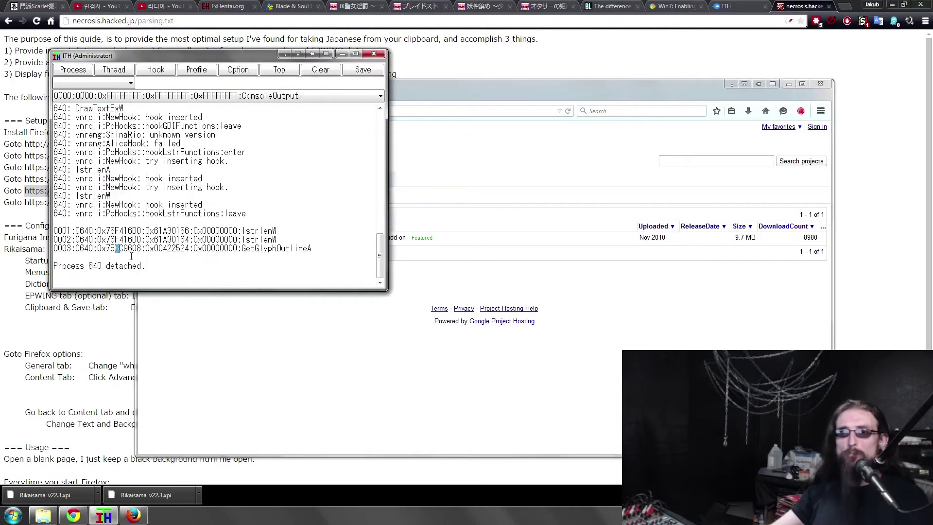
left_click_drag(131, 256, 170, 263)
left_click_drag(55, 231, 167, 224)
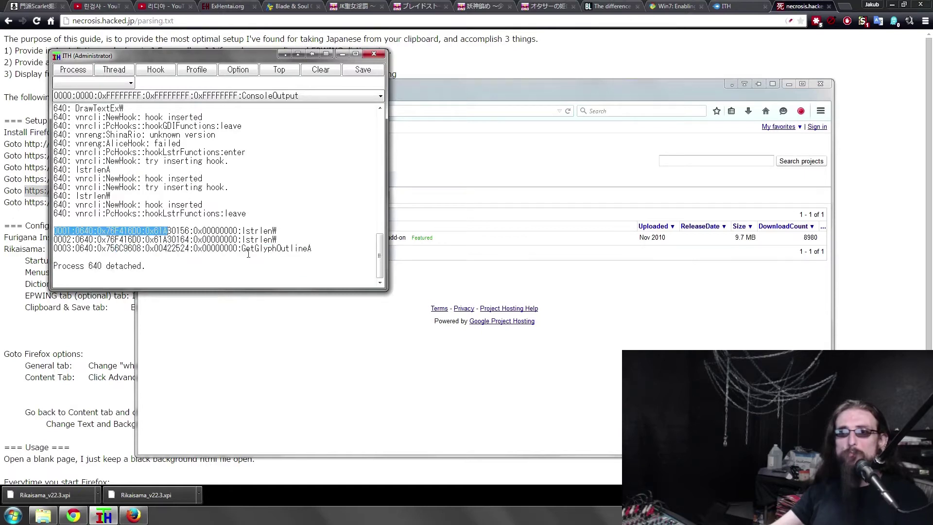
left_click(294, 346)
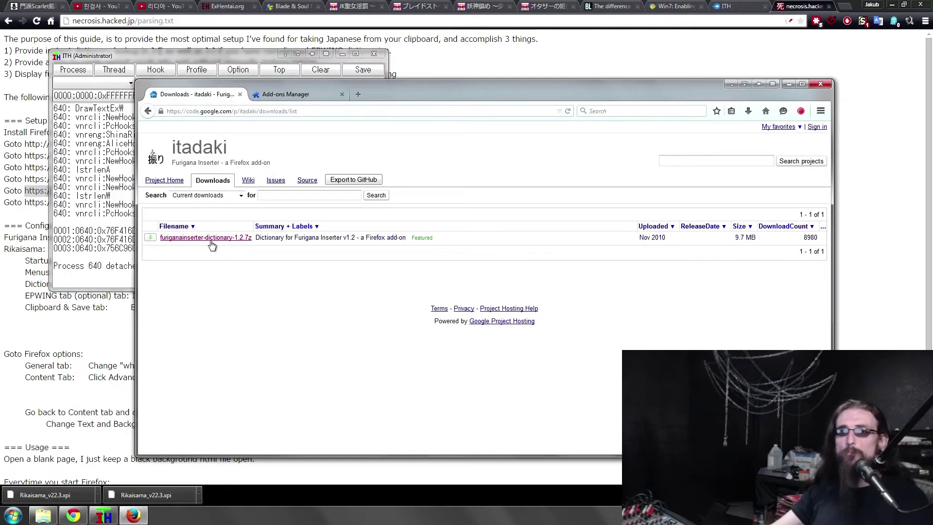
Step: Download furiganainserter-dictionary-1.2.7z from the itadaki downloads page and open it with WinRAR
left_click(211, 238)
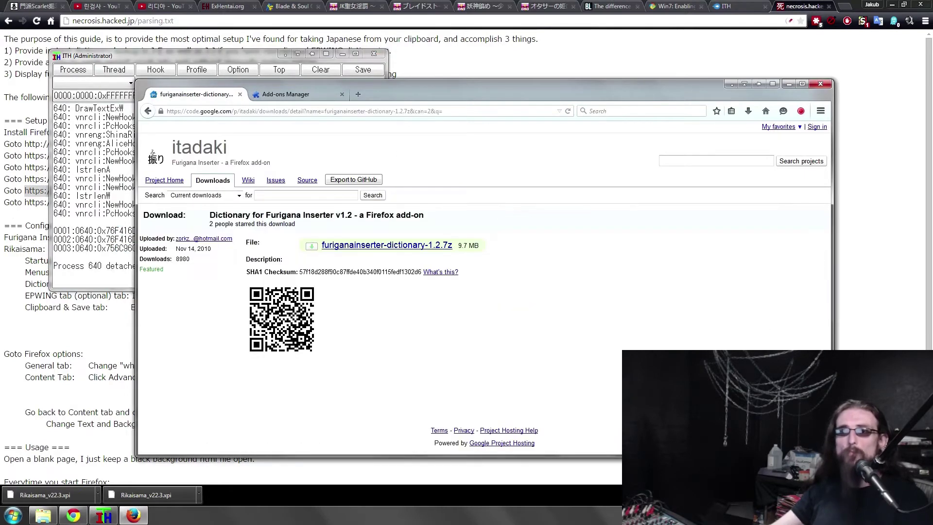
left_click(385, 245)
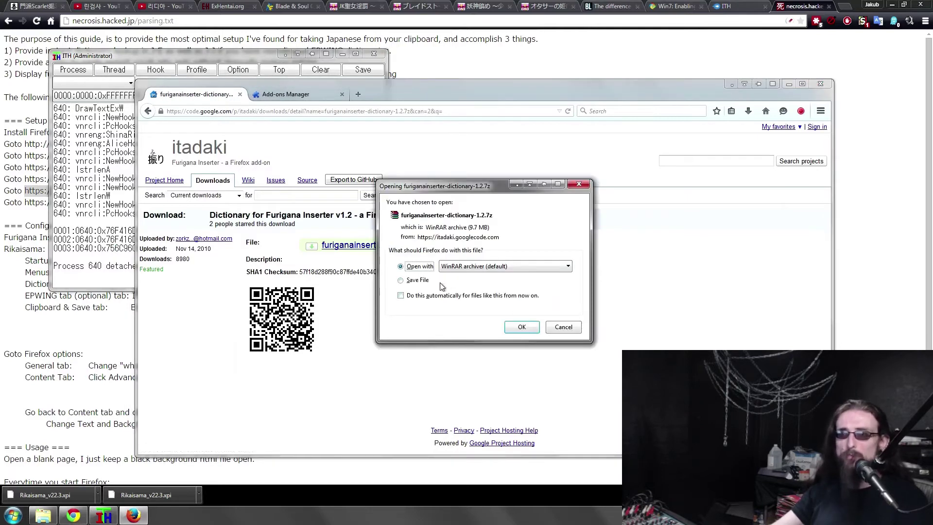
left_click(519, 332)
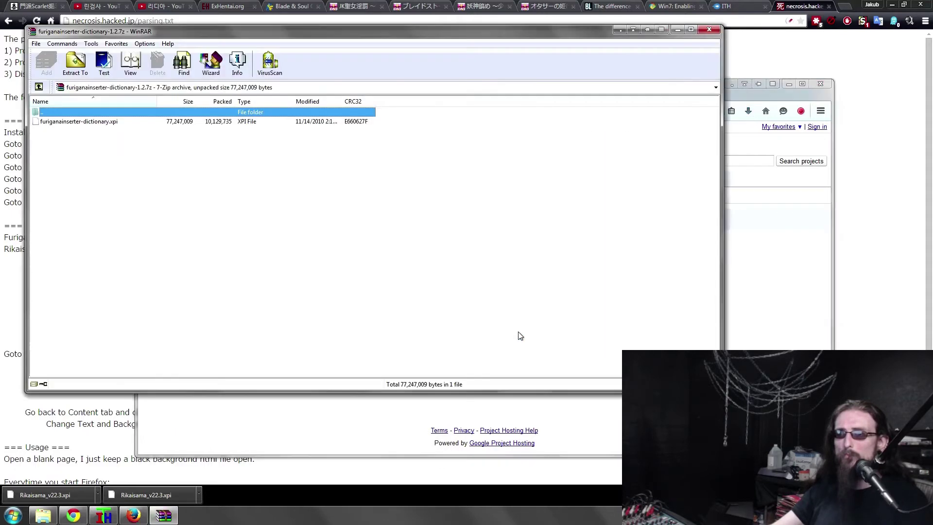
Step: Install furiganainserter-dictionary.xpi from the archive through Firefox's Add-ons Manager, restart Firefox and close the WinRAR archive
left_click(764, 220)
left_click(272, 93)
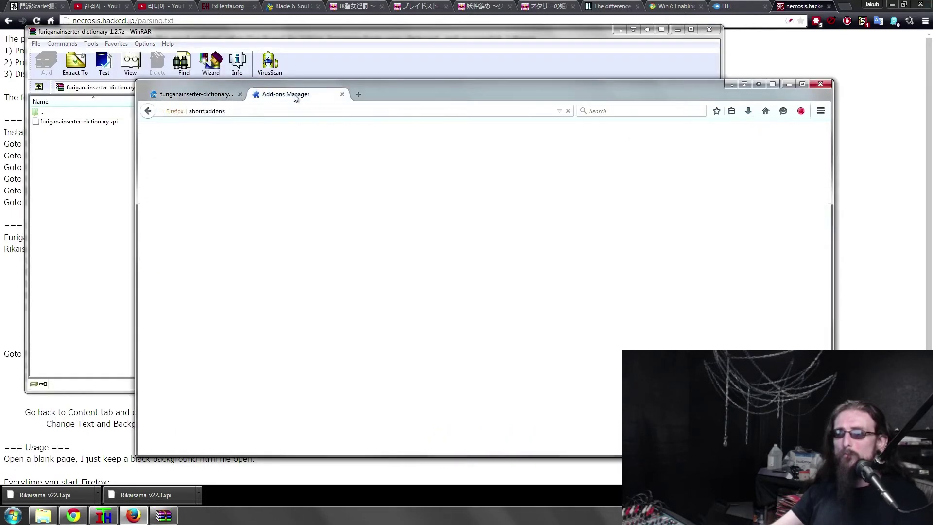
left_click_drag(80, 121, 748, 322)
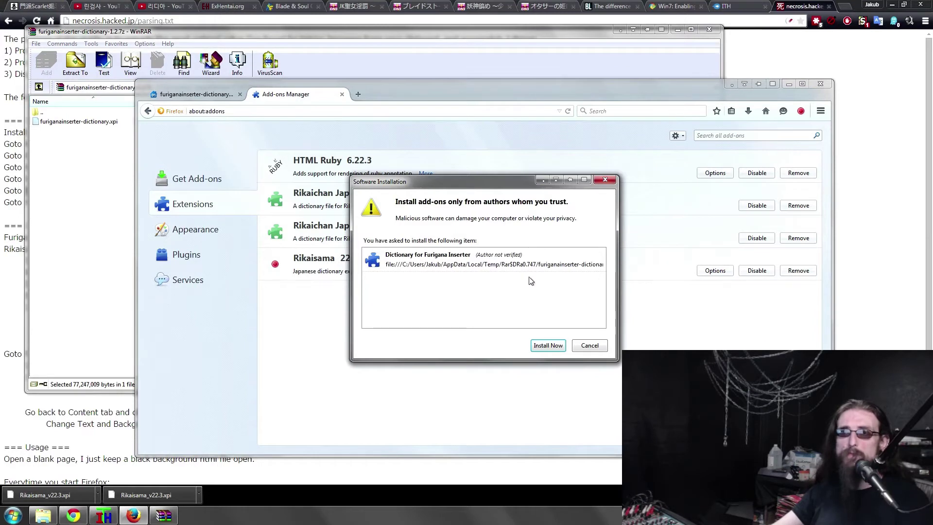
left_click(548, 346)
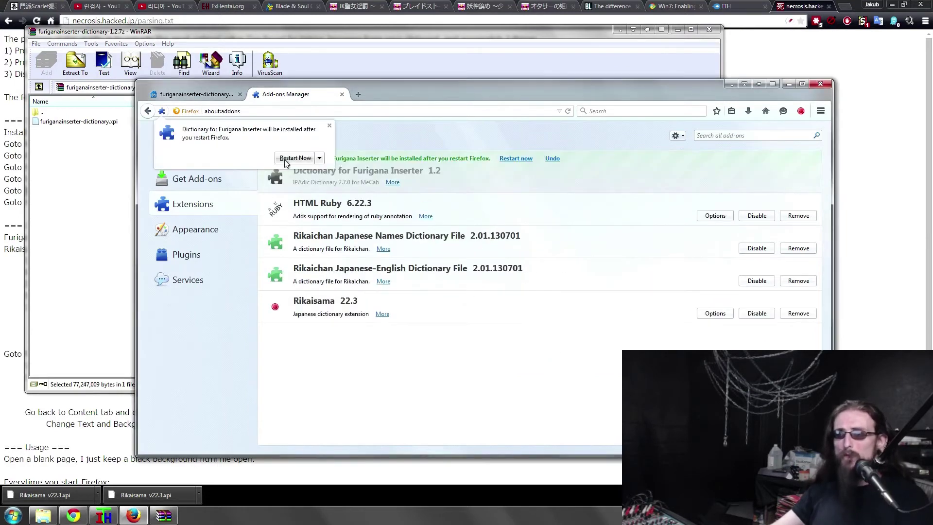
left_click(284, 159)
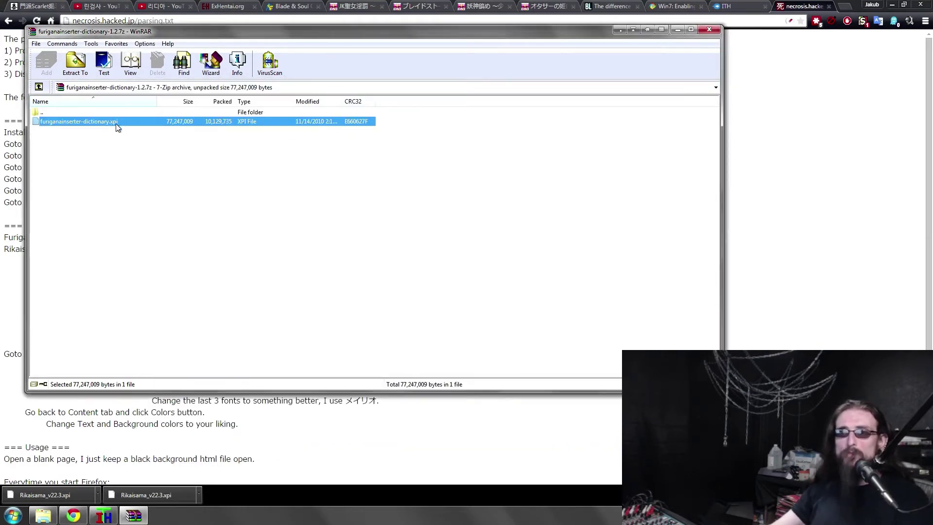
left_click(710, 30)
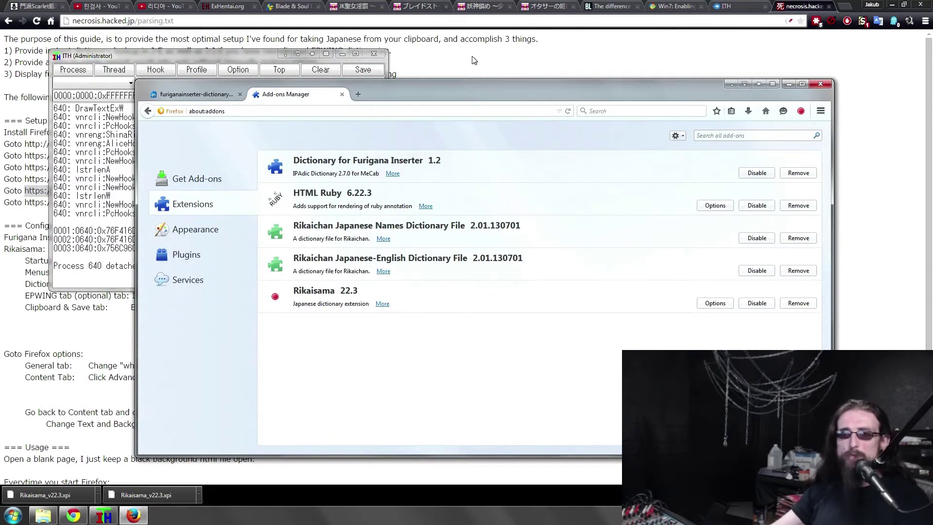
key("alt+Tab")
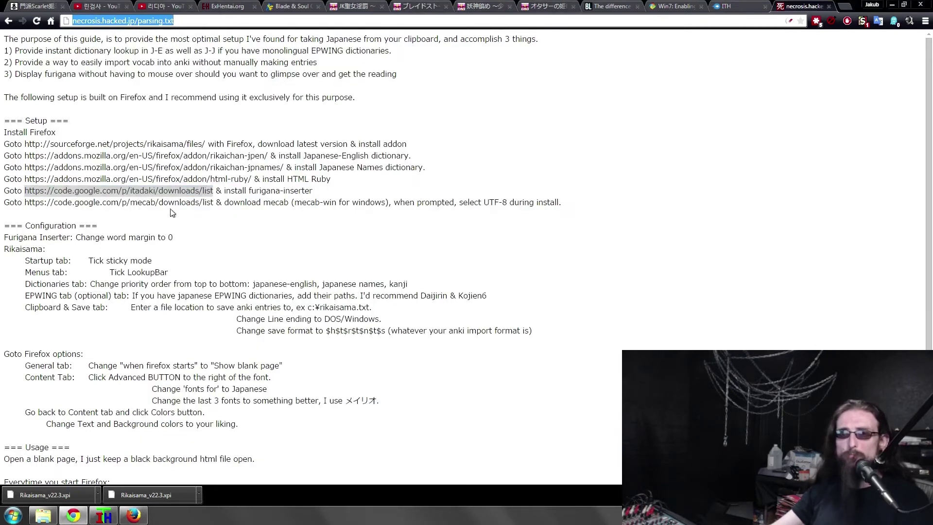
left_click(38, 203)
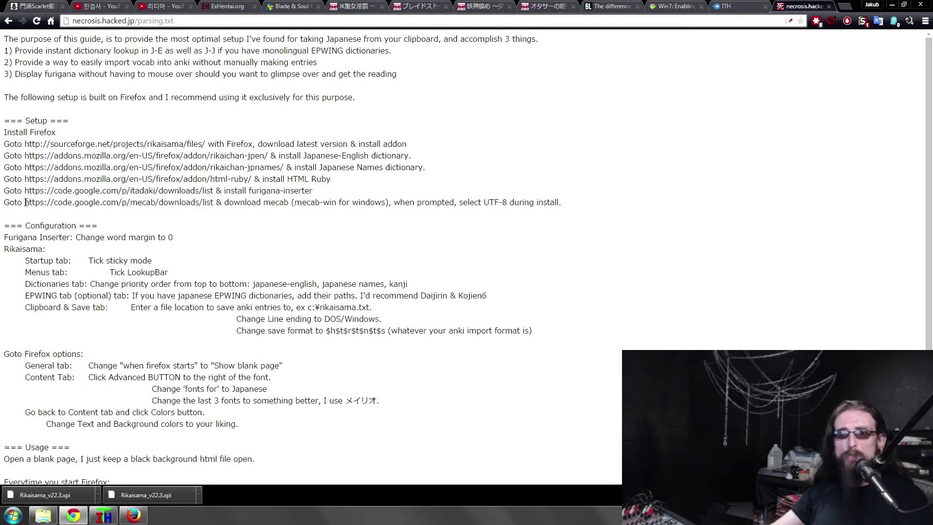
left_click_drag(38, 203, 217, 208)
key("ctrl+c")
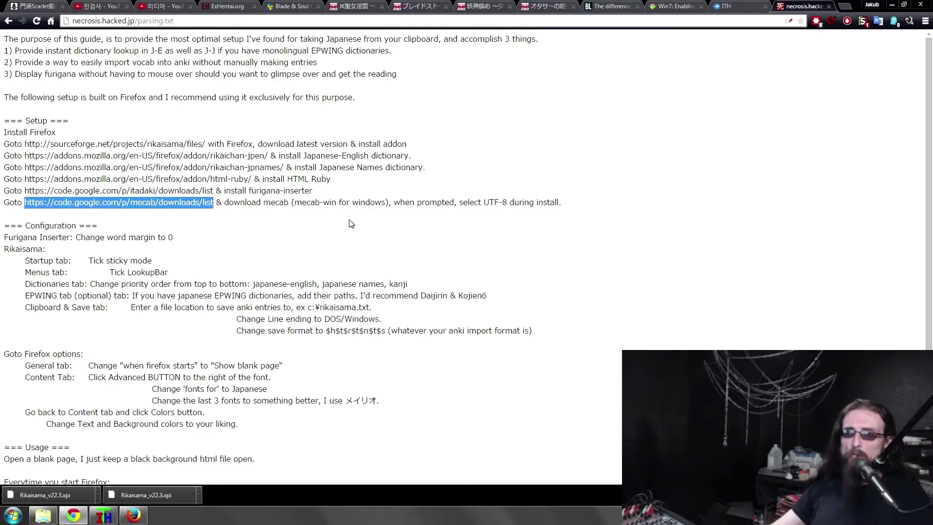
left_click(134, 515)
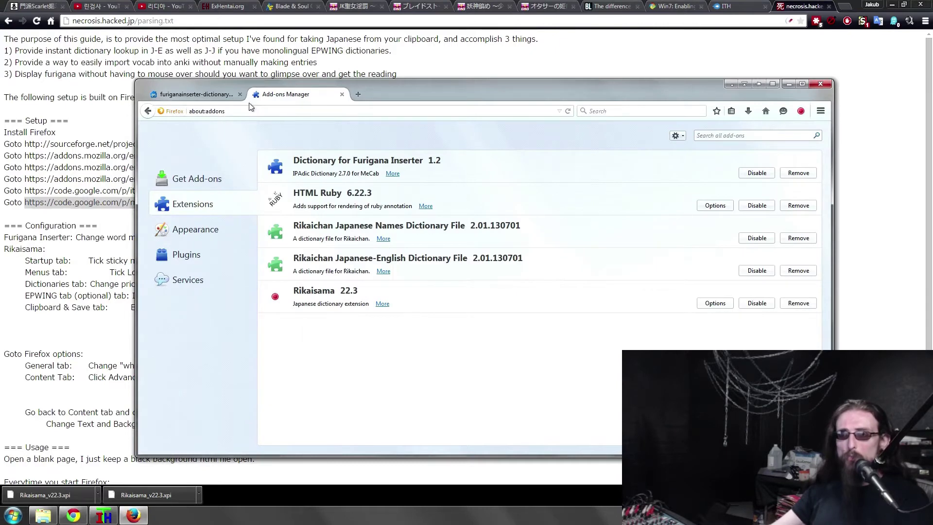
left_click(196, 94)
left_click(240, 111)
key("ctrl+v")
key("Return")
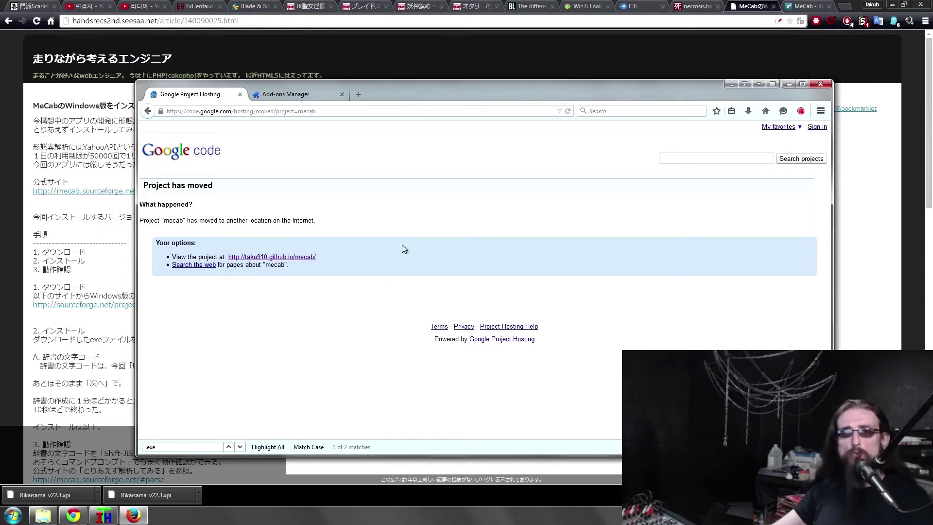
left_click(77, 229)
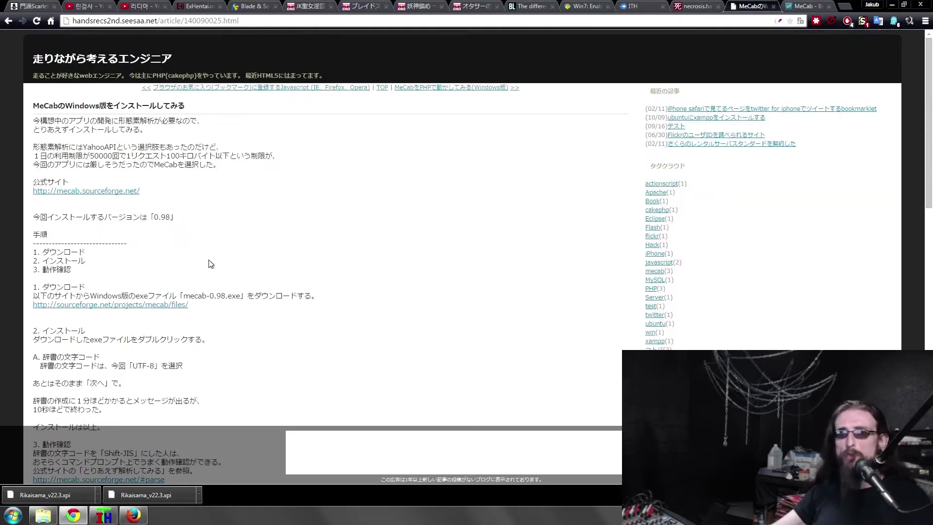
left_click(93, 305)
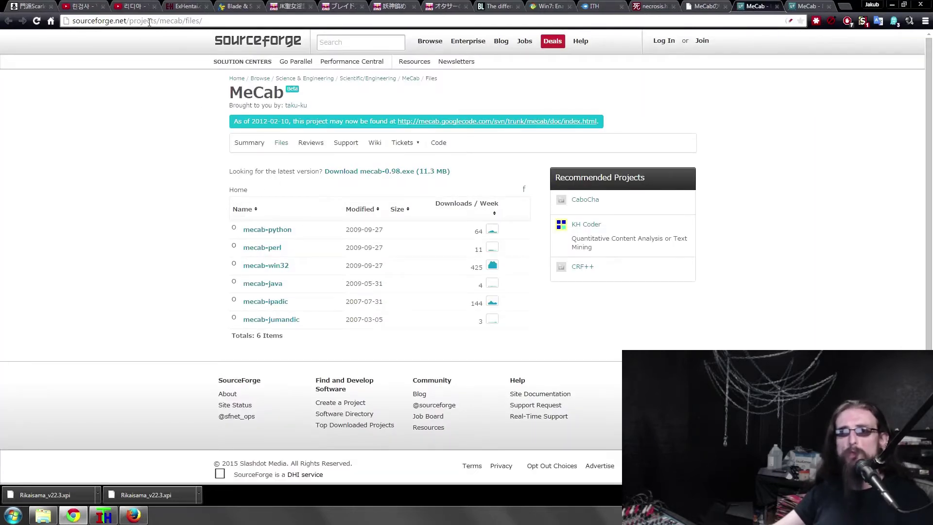
left_click(89, 22)
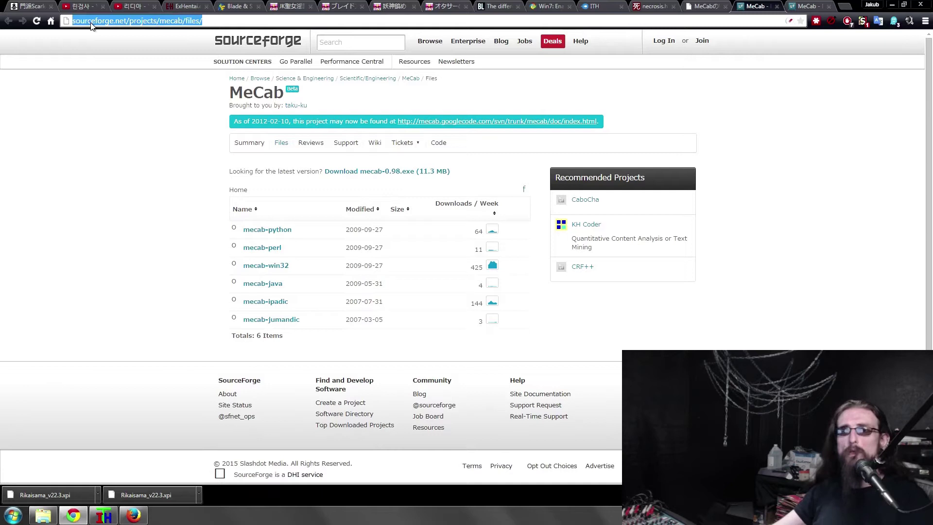
left_click(129, 199)
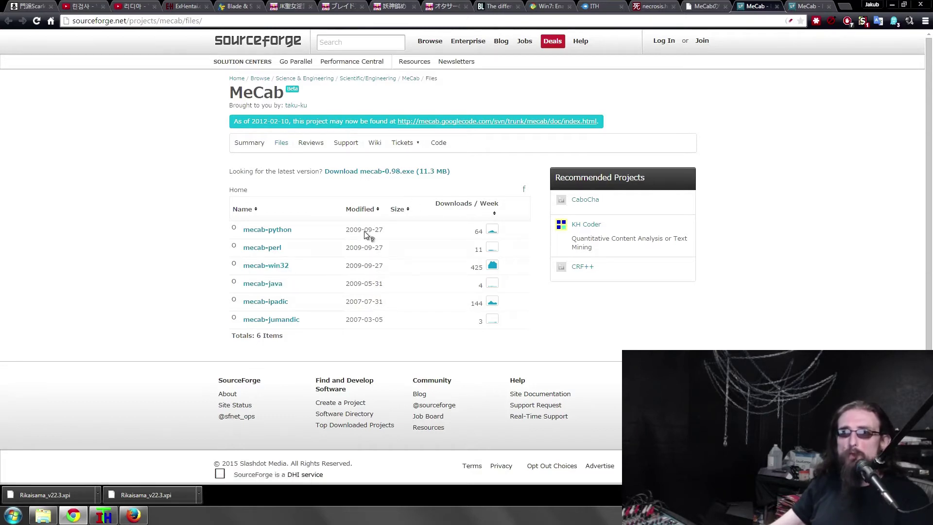
Step: Download mecab-0.98.exe from the 0.98 folder of mecab-win32 on SourceForge
left_click(272, 267)
scroll(282, 276, "down", 1)
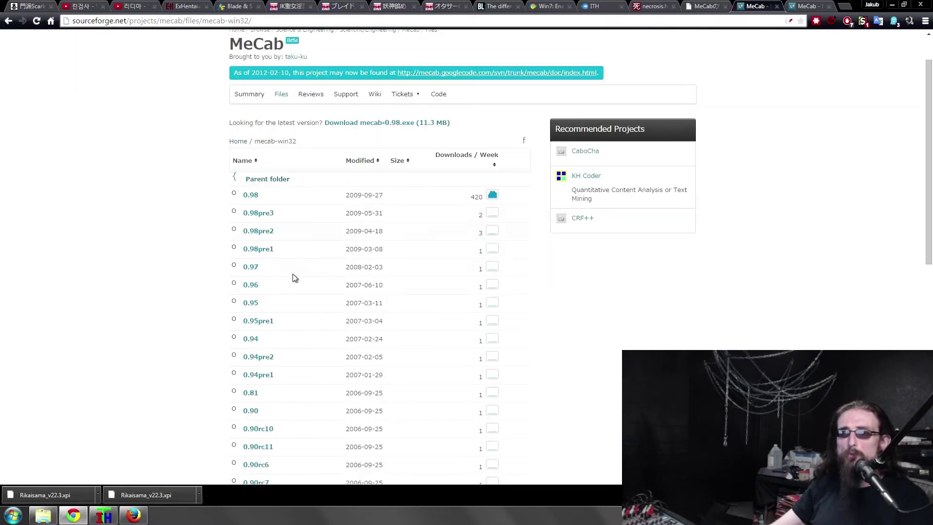
left_click(252, 195)
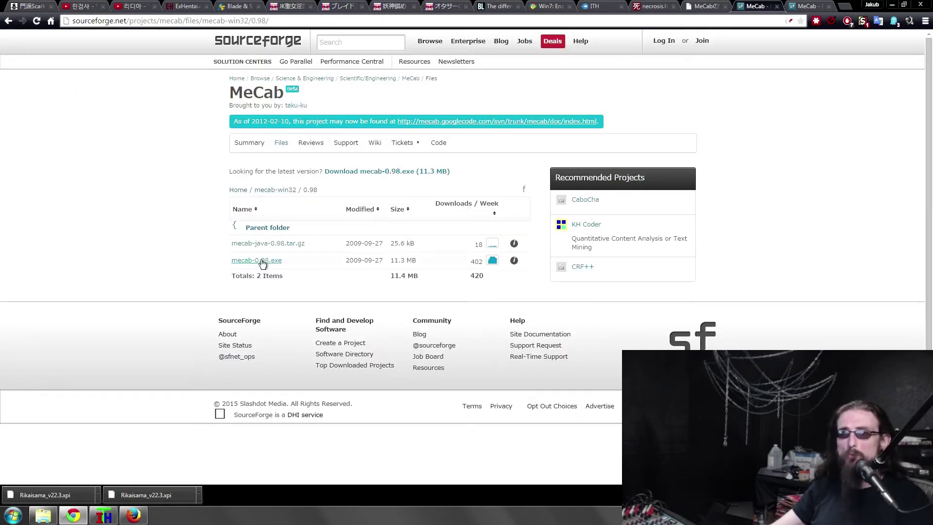
left_click(254, 260)
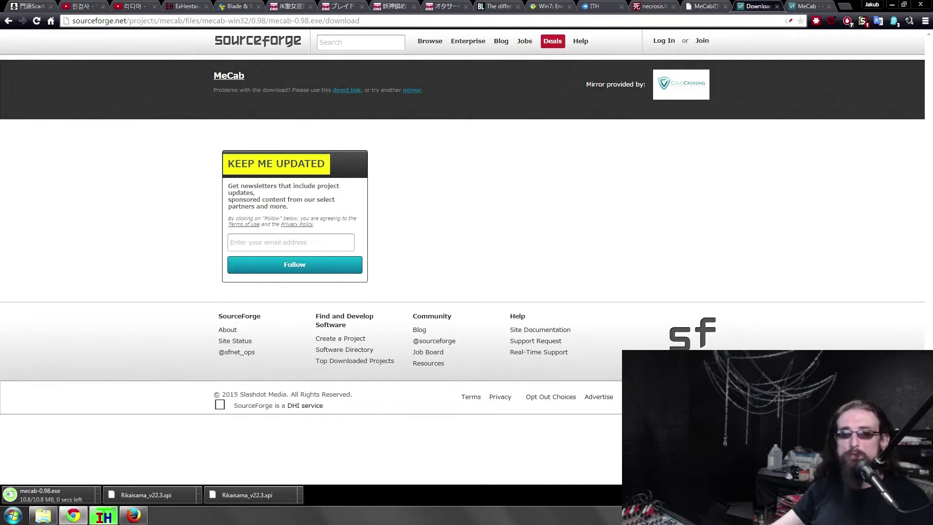
Step: Launch the downloaded mecab-0.98.exe installer in English and proceed to the dictionary charset choice
left_click(72, 499)
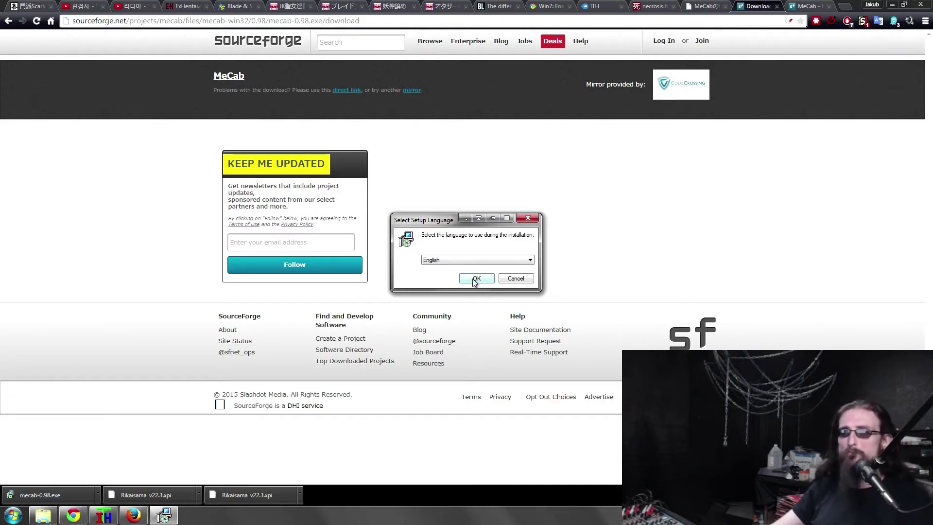
left_click(475, 280)
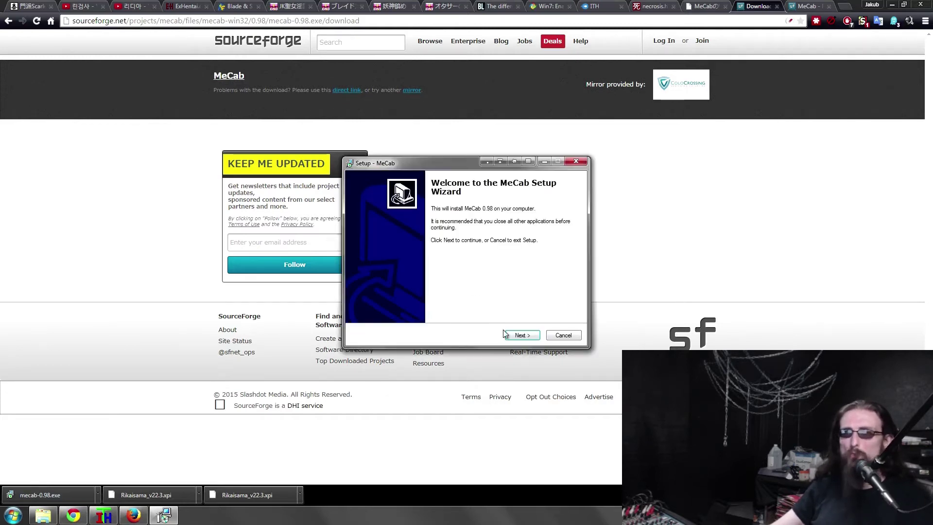
left_click(529, 343)
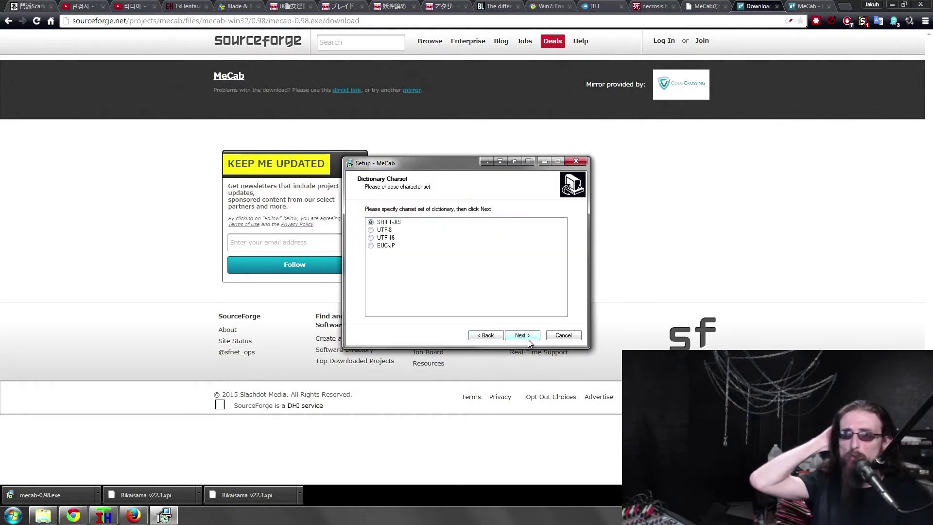
Step: Close the MeCab download and article tabs in Chrome and check the guide's character set instruction for MeCab
left_click(73, 514)
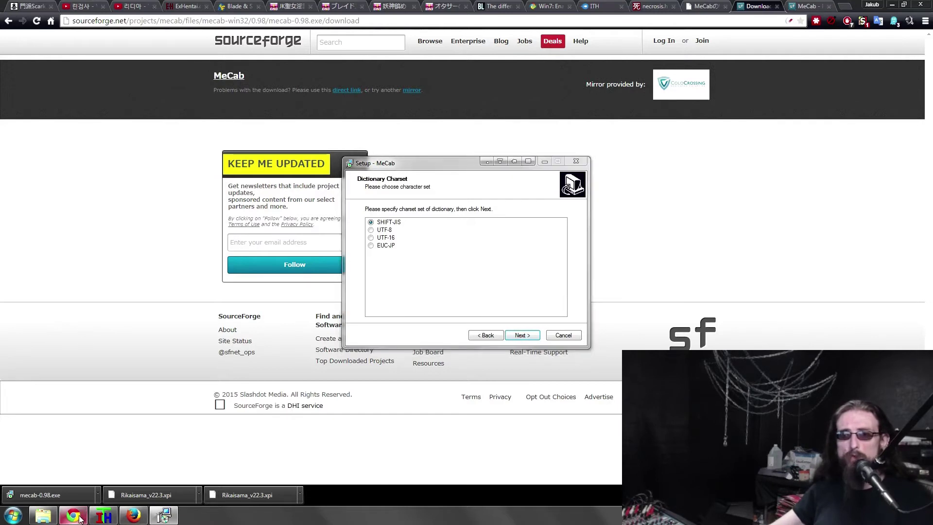
left_click_drag(417, 199, 523, 350)
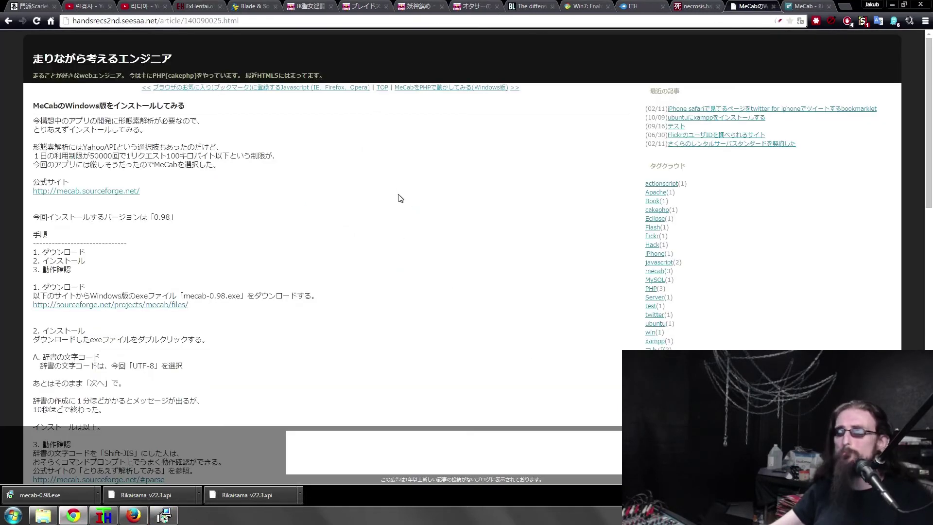
left_click_drag(398, 198, 486, 289)
right_click(455, 285)
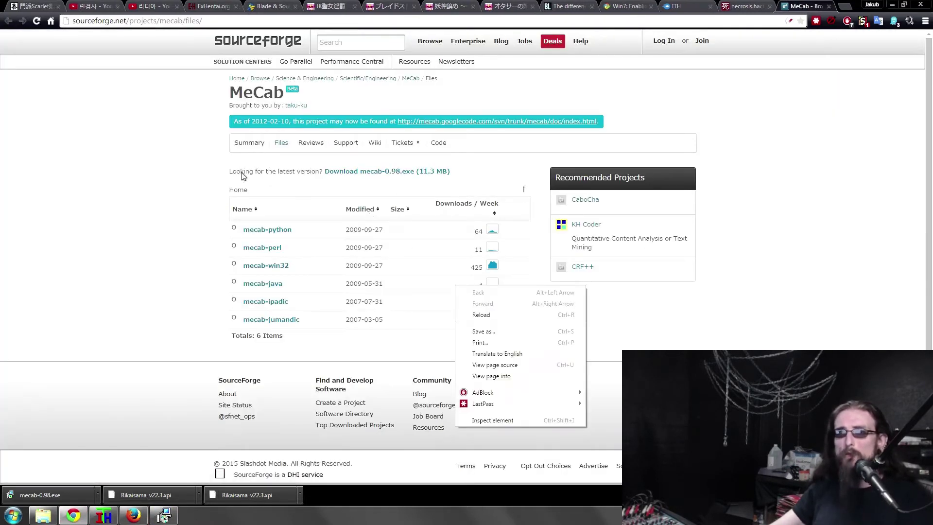
left_click_drag(157, 159, 209, 117)
left_click(749, 7)
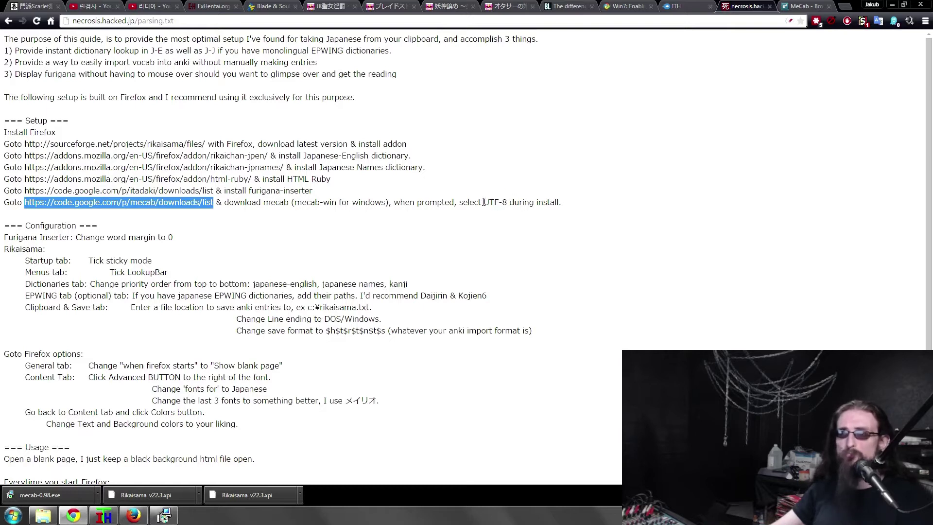
Step: Return to the MeCab installer, choose UTF-8 as the dictionary charset and accept the license agreement
left_click(176, 514)
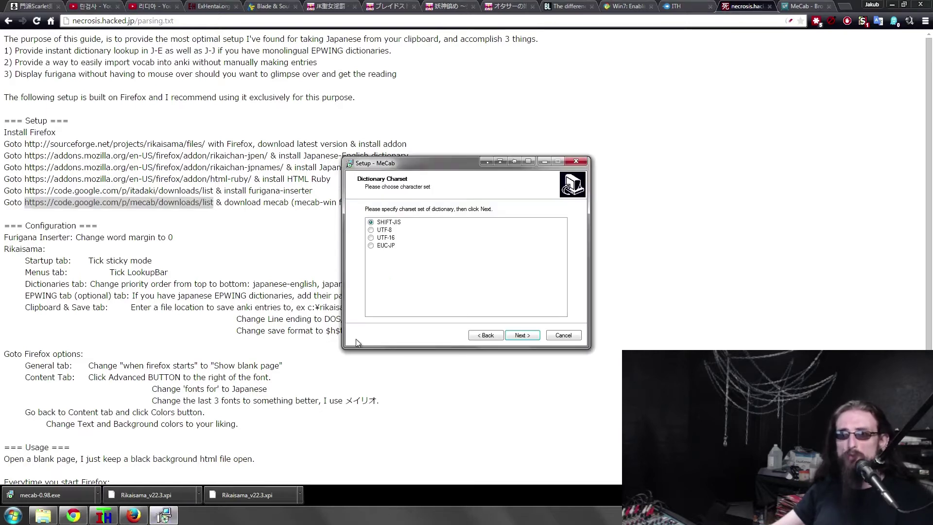
left_click(371, 229)
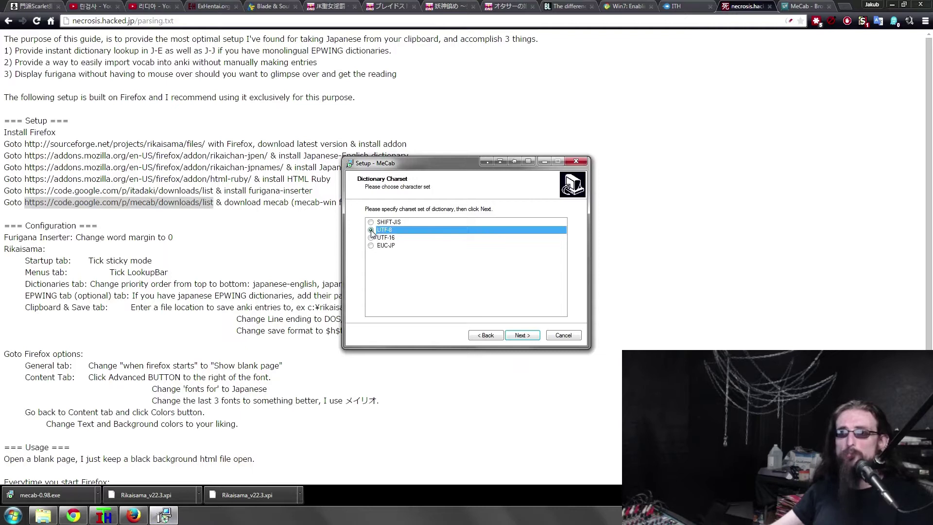
left_click(524, 336)
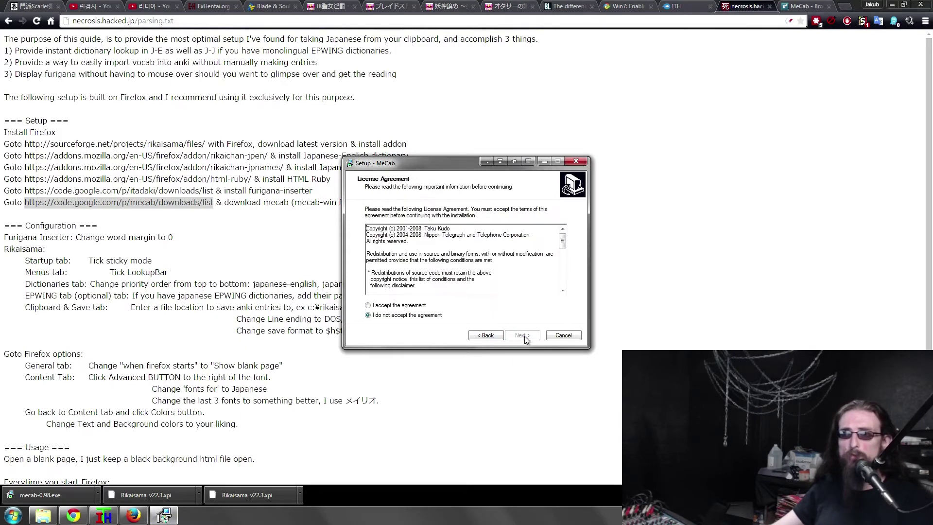
left_click(392, 305)
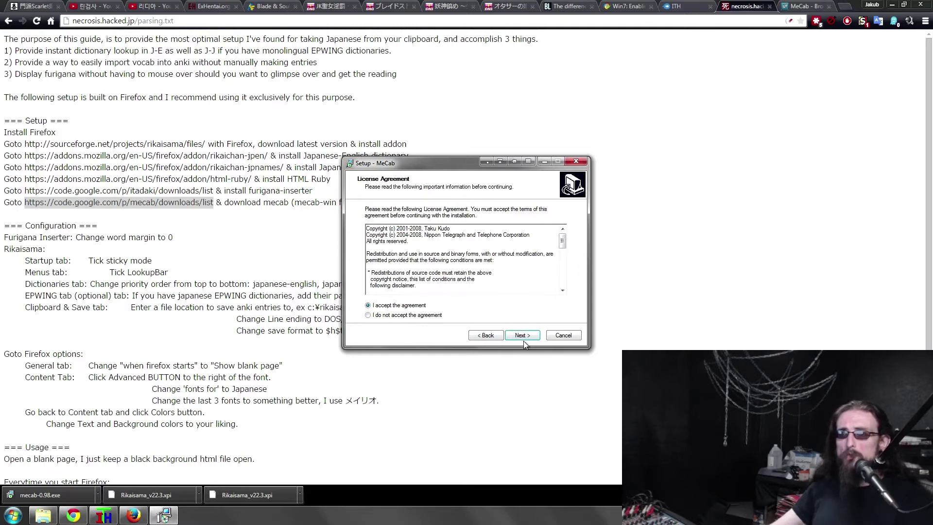
left_click(523, 336)
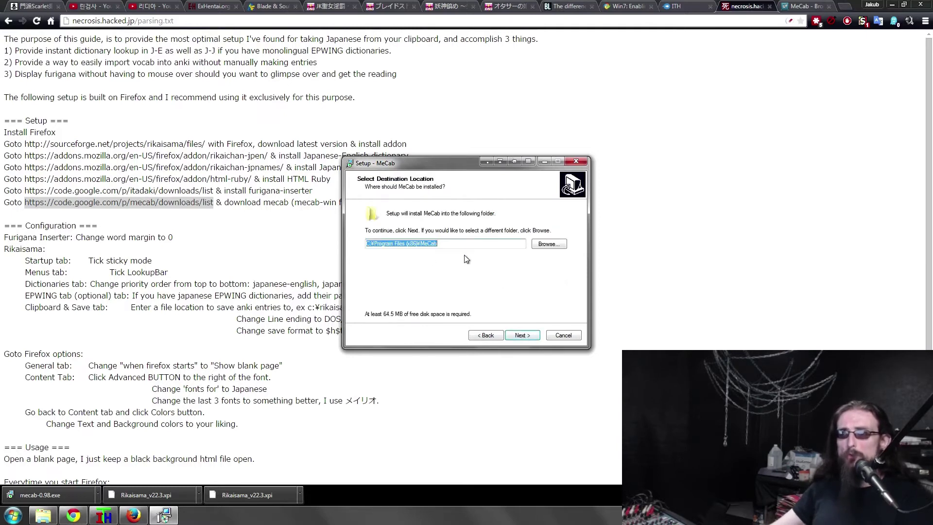
Step: Set the MeCab installation folder to Z:\MeCab and proceed with the setup
left_click_drag(417, 243, 297, 244)
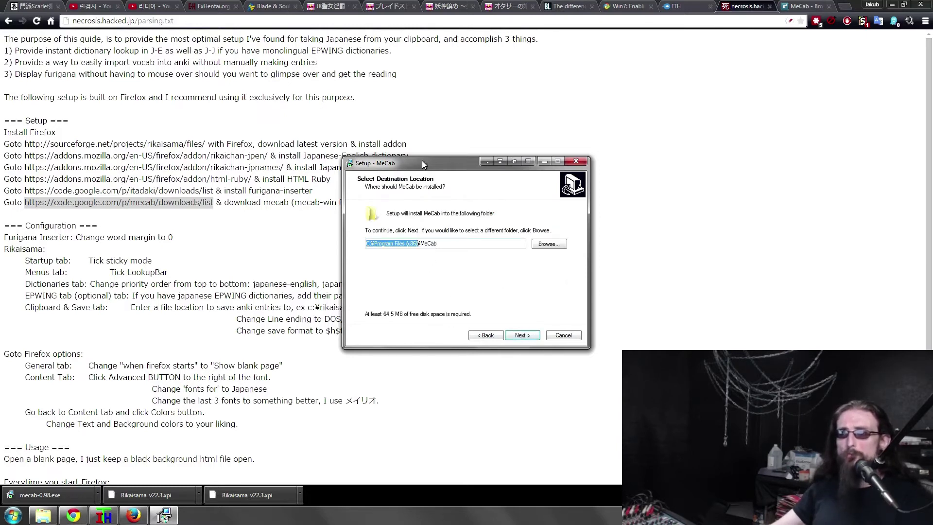
type("Z:")
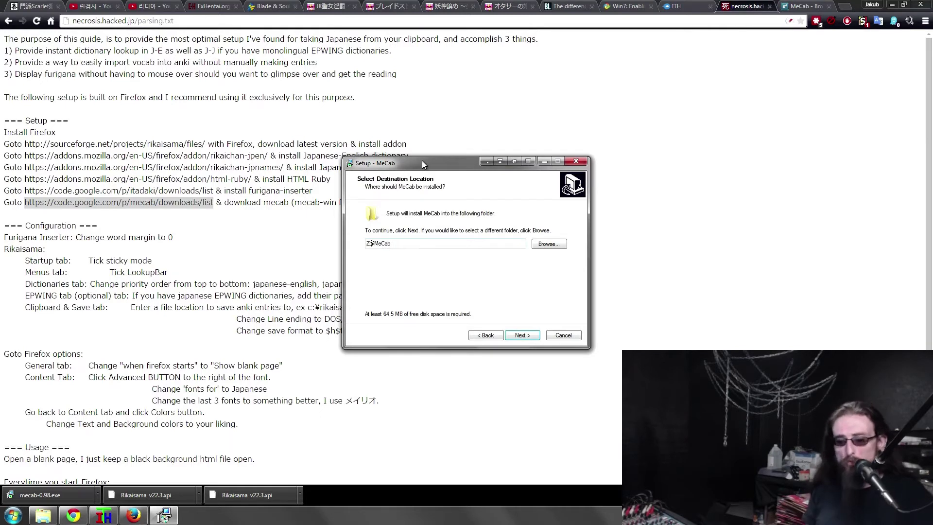
left_click(528, 340)
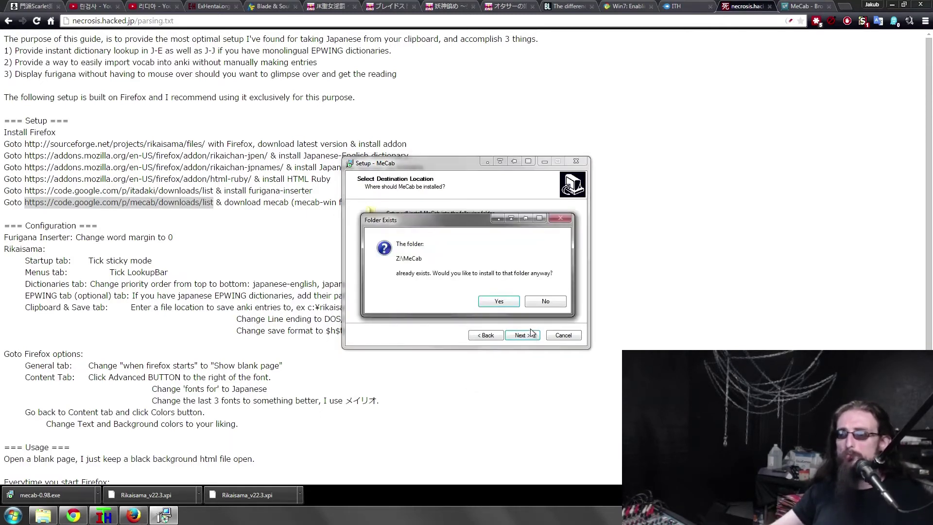
Step: Complete the MeCab installation in the existing folder with the default Start Menu folder, permitting all users and compiling the dictionary
left_click(500, 301)
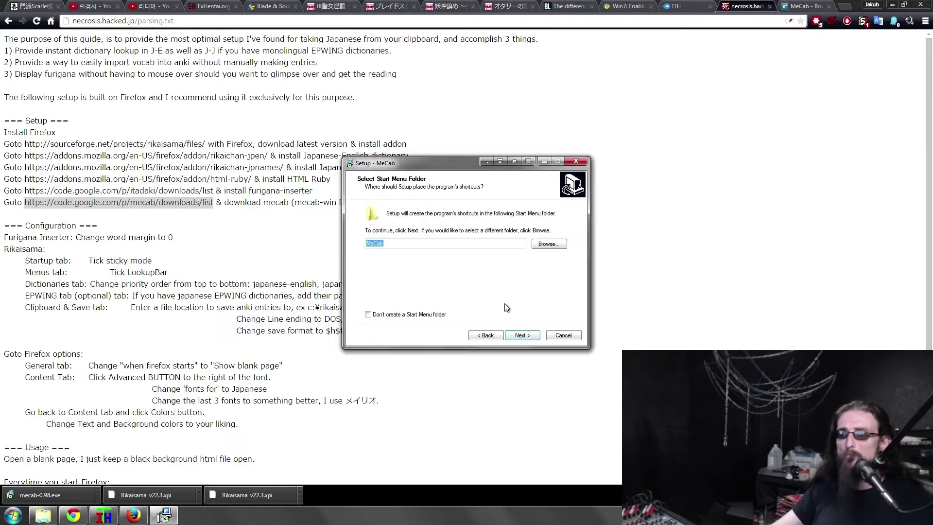
left_click(523, 335)
left_click(527, 334)
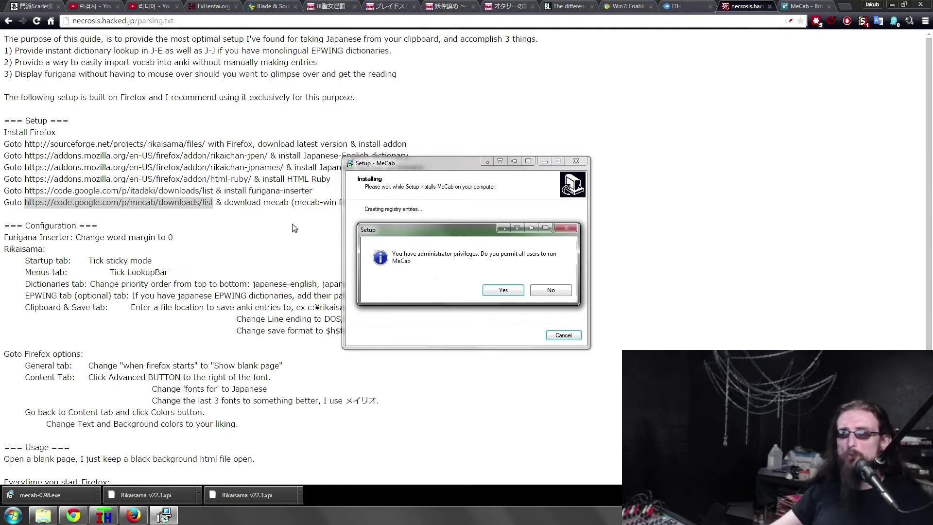
left_click(506, 292)
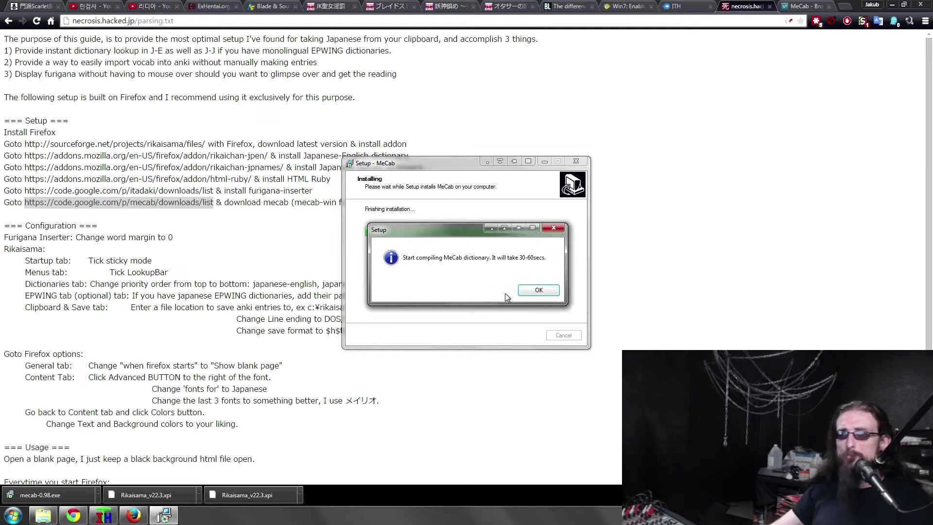
left_click(523, 292)
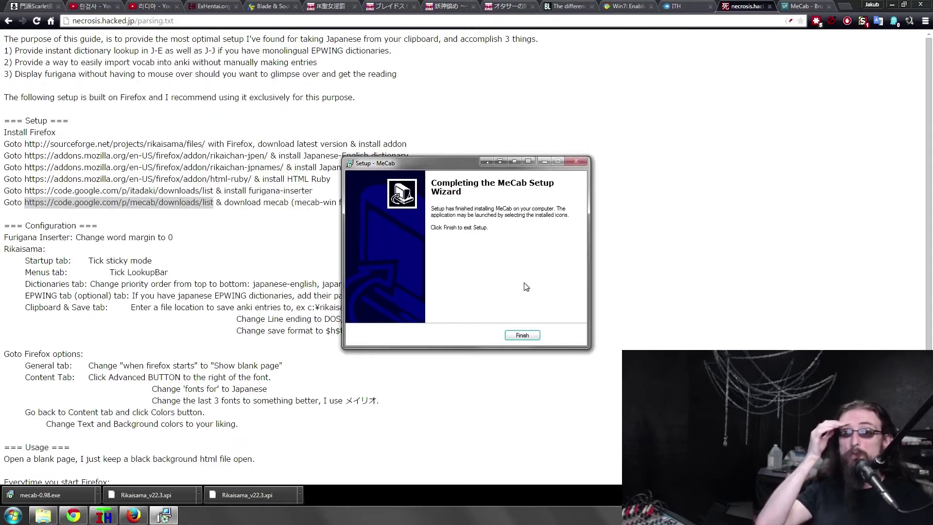
left_click(522, 336)
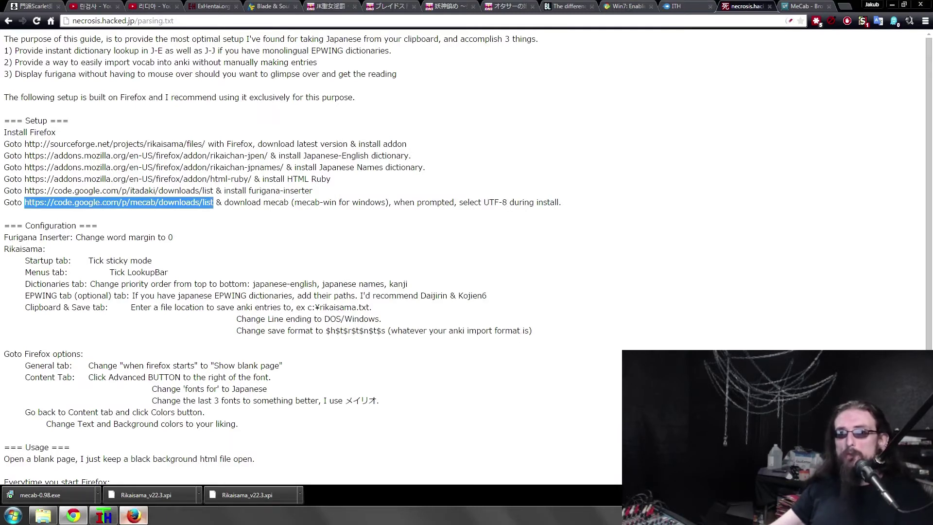
Step: Restart Firefox by closing its window with both open tabs and launching firefox.exe again
left_click(134, 515)
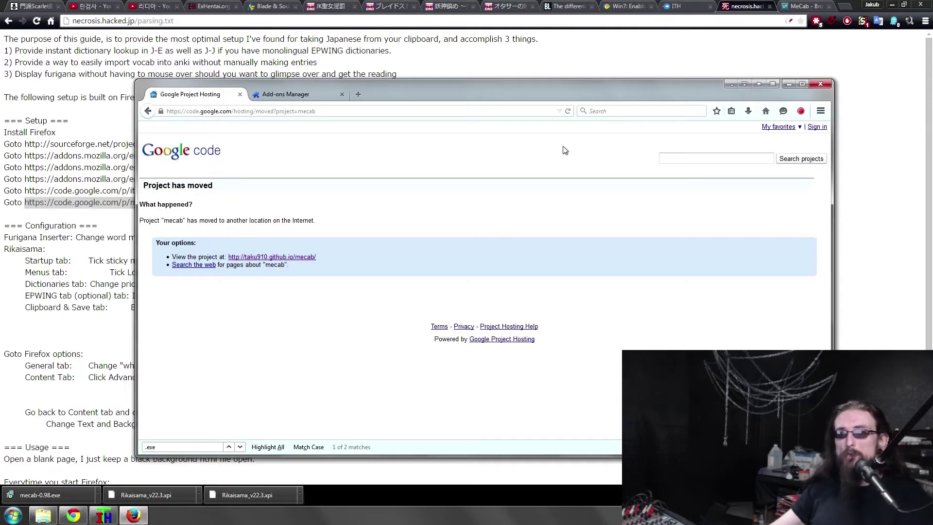
left_click(821, 85)
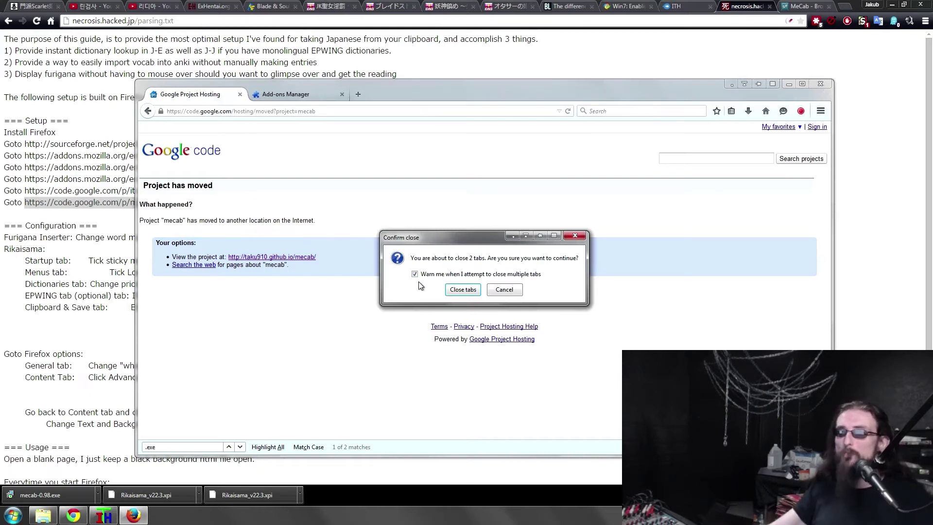
left_click(457, 291)
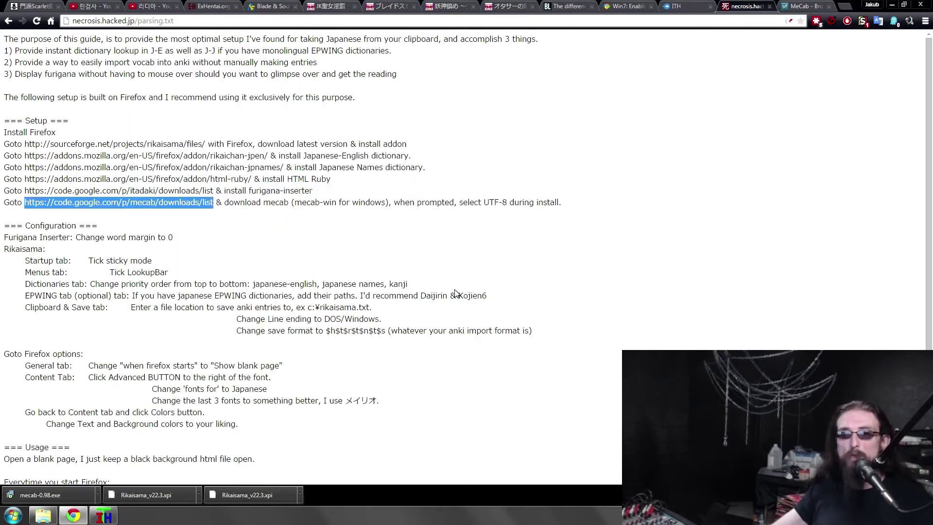
key("super")
type("fire")
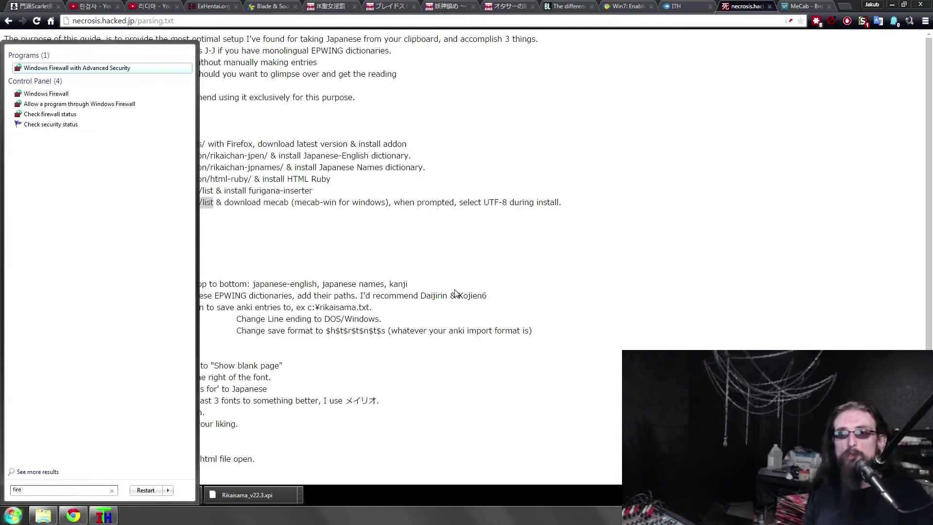
type("fox")
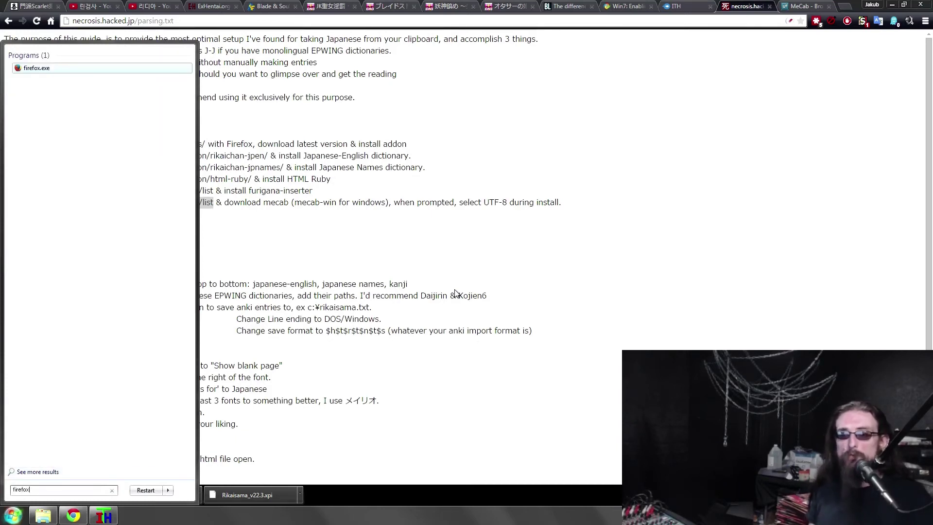
key("Return")
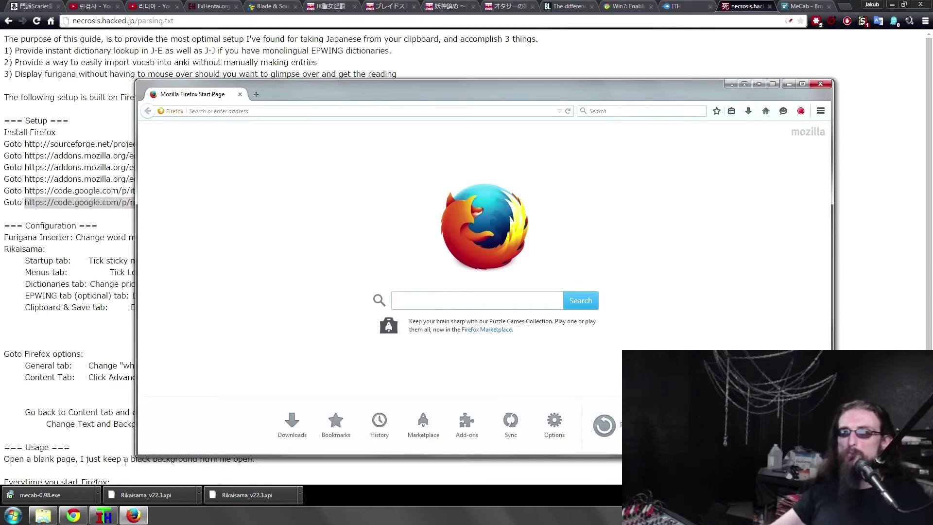
Step: Move and narrow the Firefox window so the guide stays readable, and open the Add-ons Manager
left_click_drag(318, 94, 361, 89)
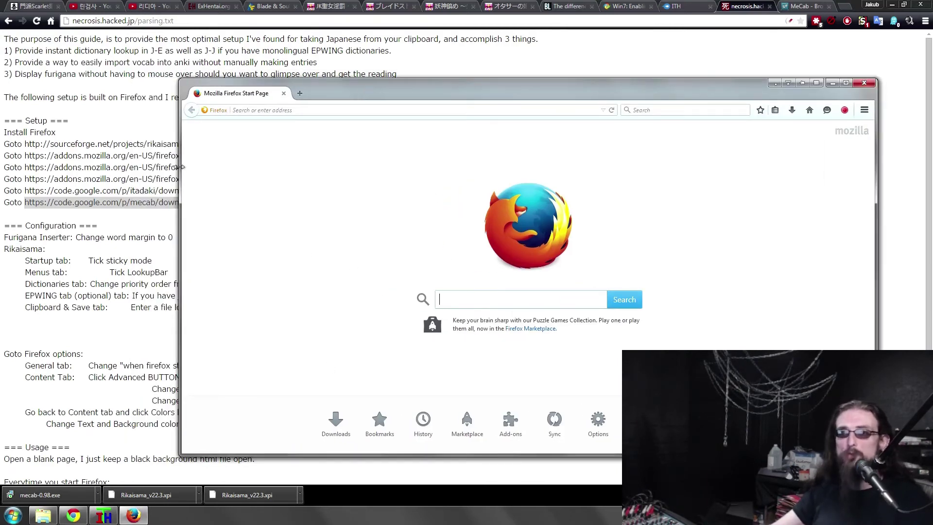
left_click_drag(179, 166, 352, 173)
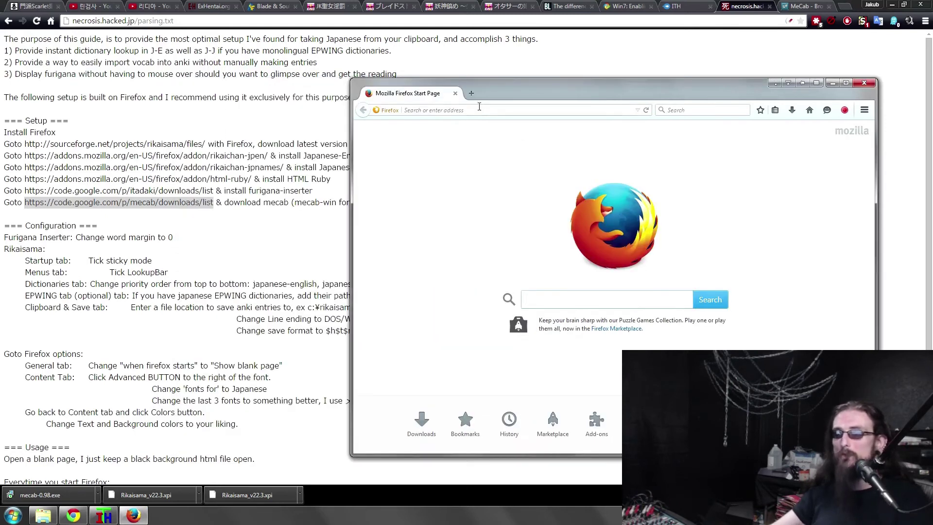
left_click(471, 94)
left_click(557, 94)
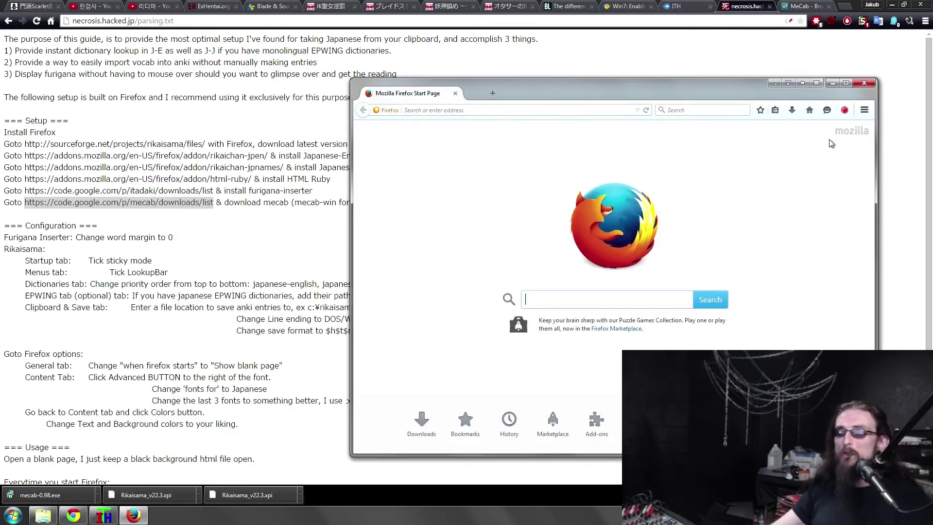
left_click(863, 112)
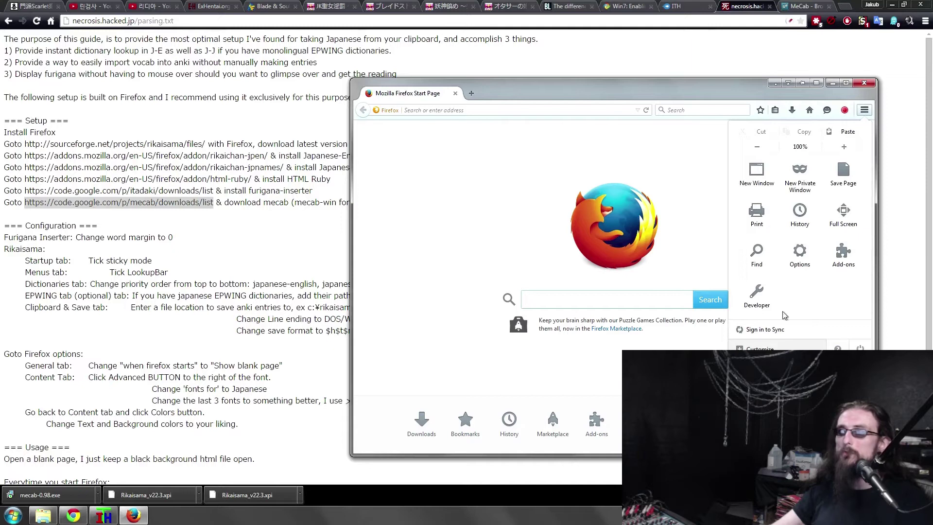
left_click(837, 262)
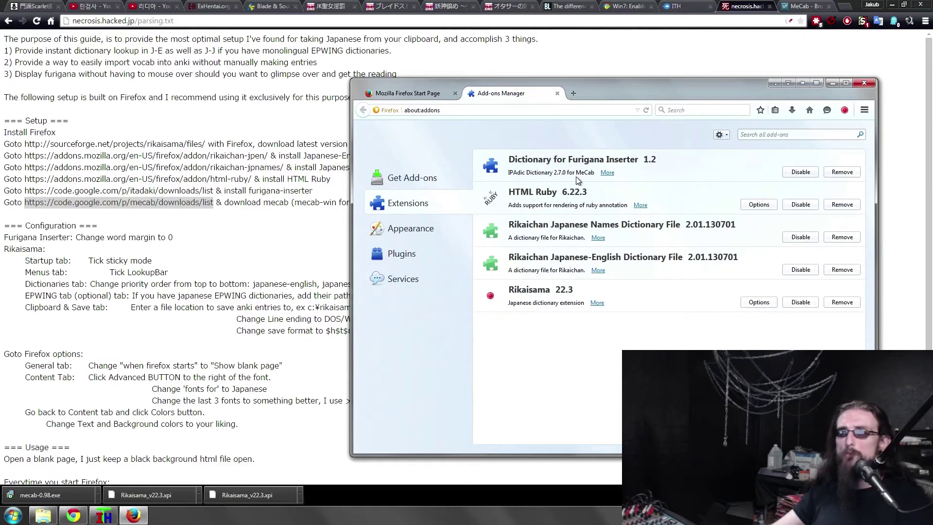
Step: Copy the itadaki downloads URL from the guide in Chrome and load it in Firefox's start page tab
left_click(185, 208)
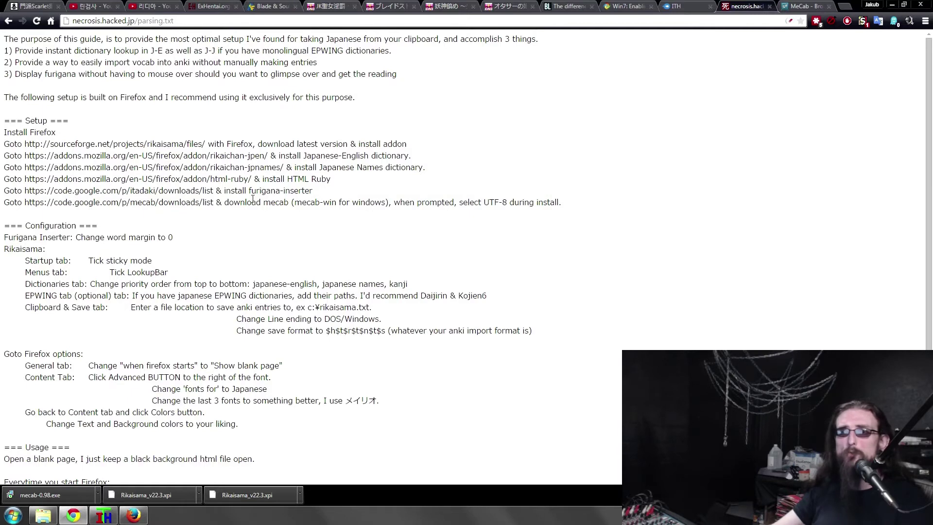
left_click_drag(213, 190, 24, 191)
key("ctrl+c")
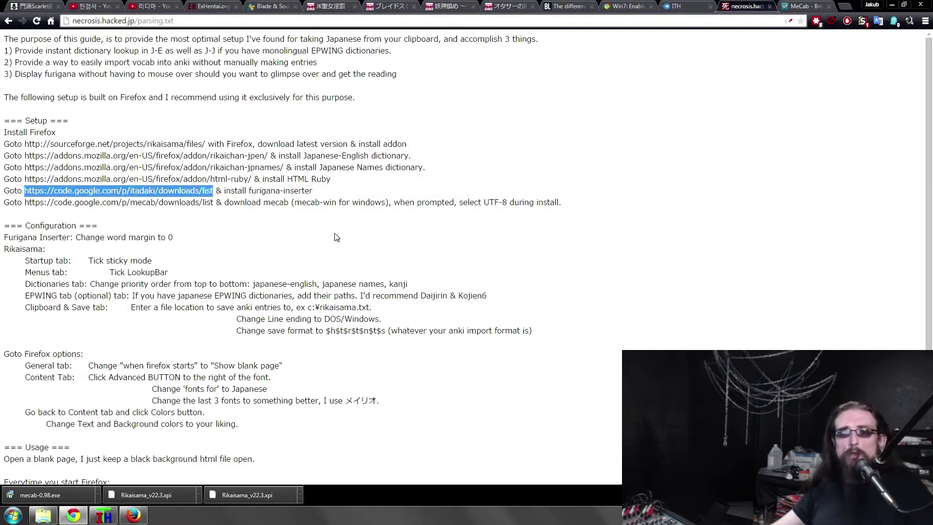
left_click(133, 515)
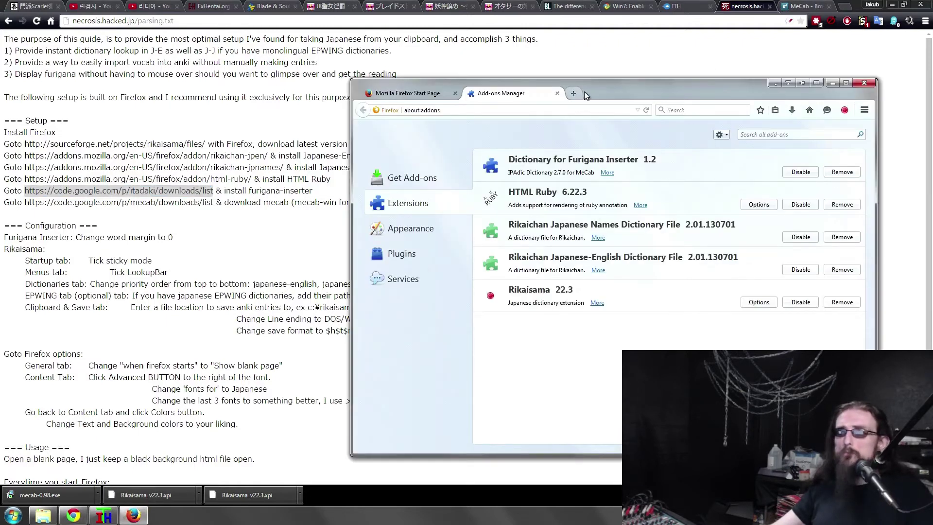
left_click(371, 94)
left_click(457, 111)
key("ctrl+v")
key("Return")
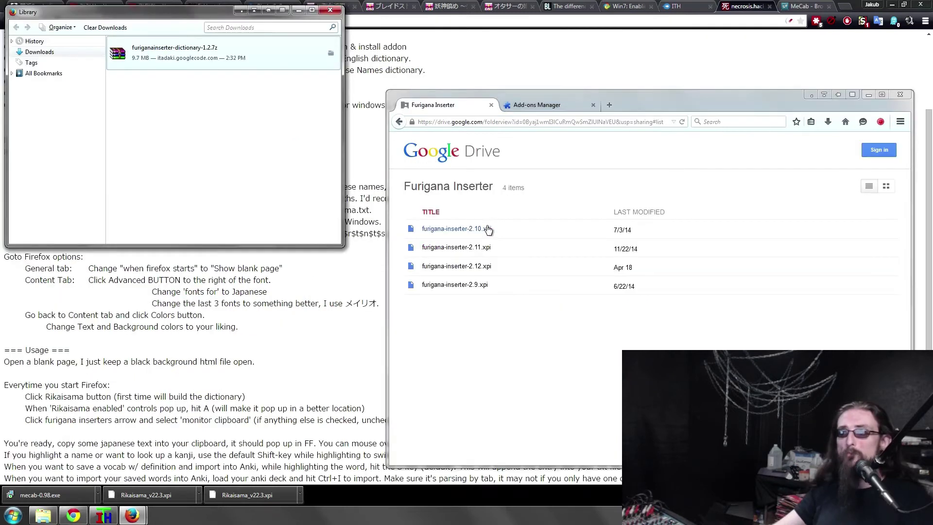
Step: Download furigana-inserter-2.10.xpi from the Google Drive folder and try to open it with an external program
left_click(486, 228)
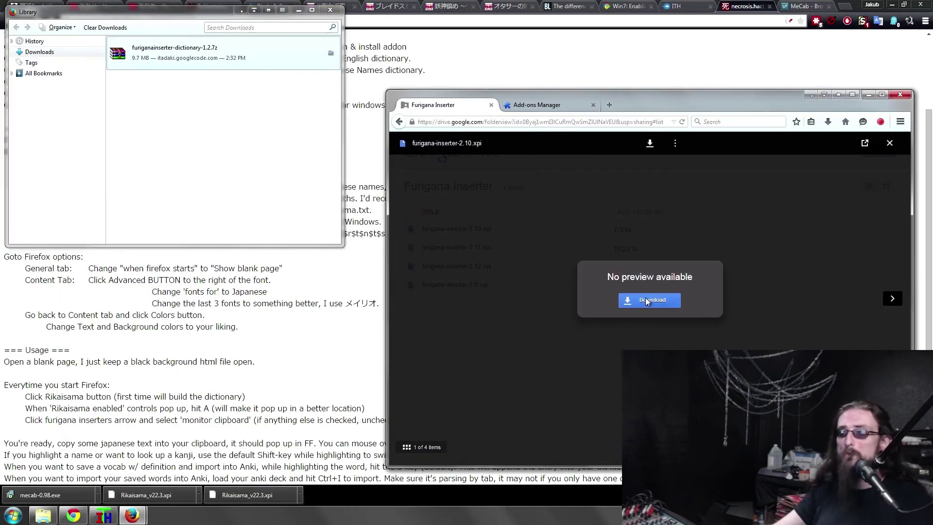
left_click(645, 300)
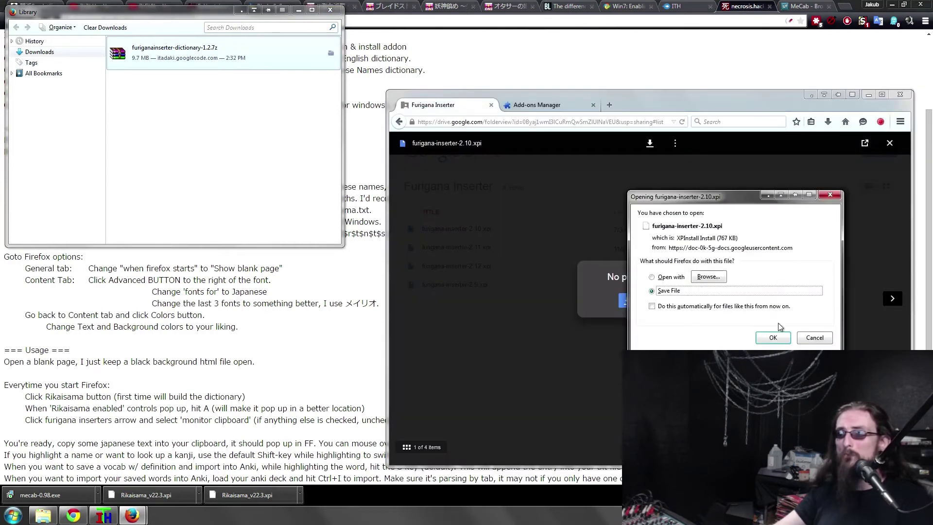
left_click(652, 277)
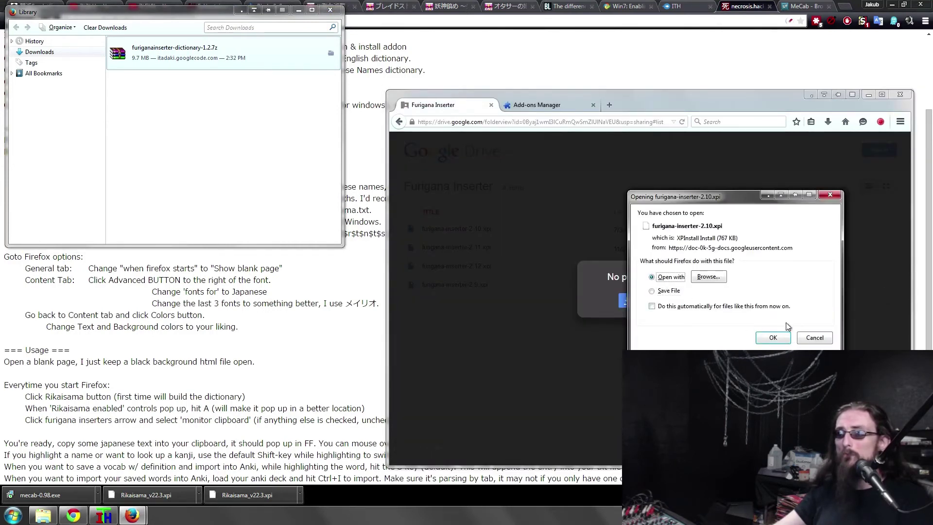
left_click(772, 339)
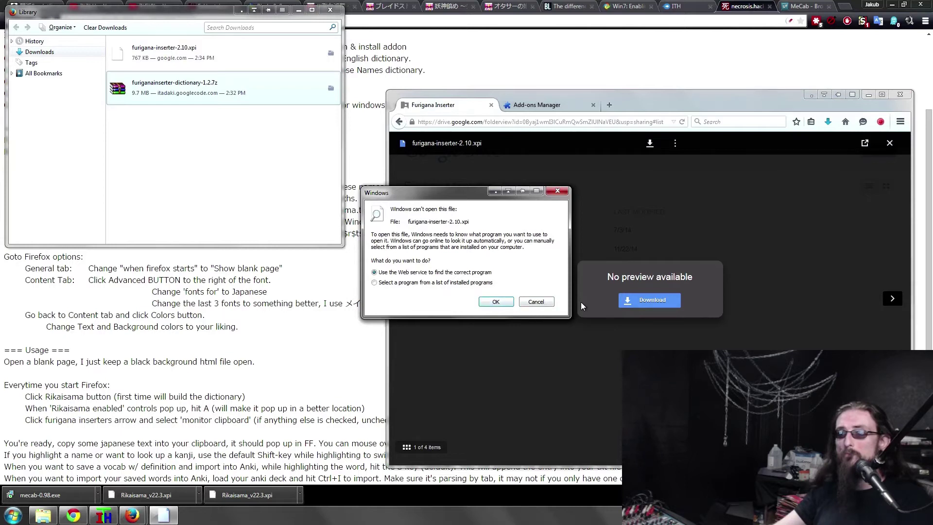
left_click(495, 301)
Step: Download furigana-inserter-2.10.xpi again, this time saving the file
left_click(646, 300)
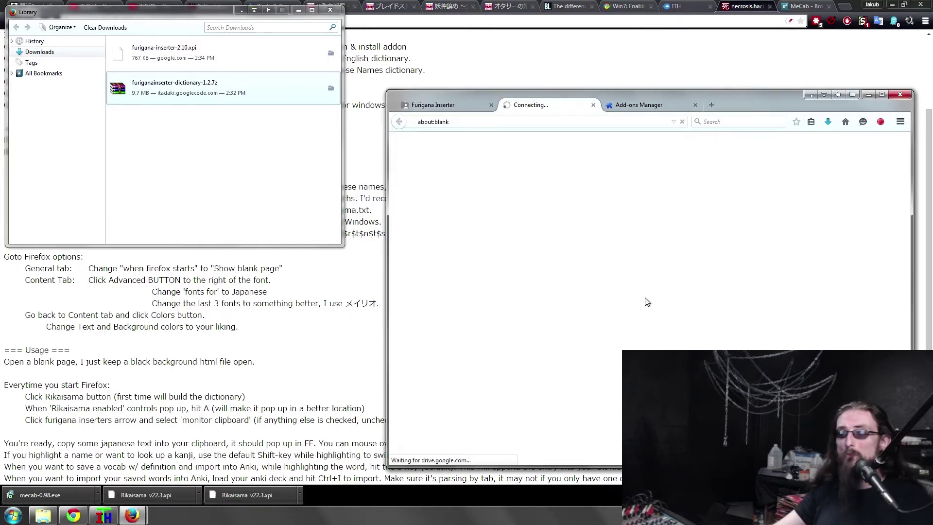
left_click(202, 58)
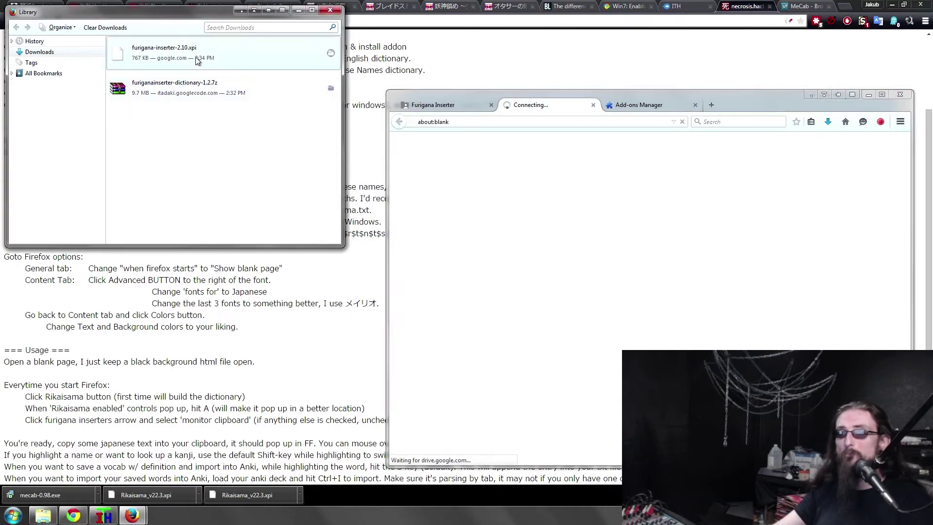
right_click(197, 59)
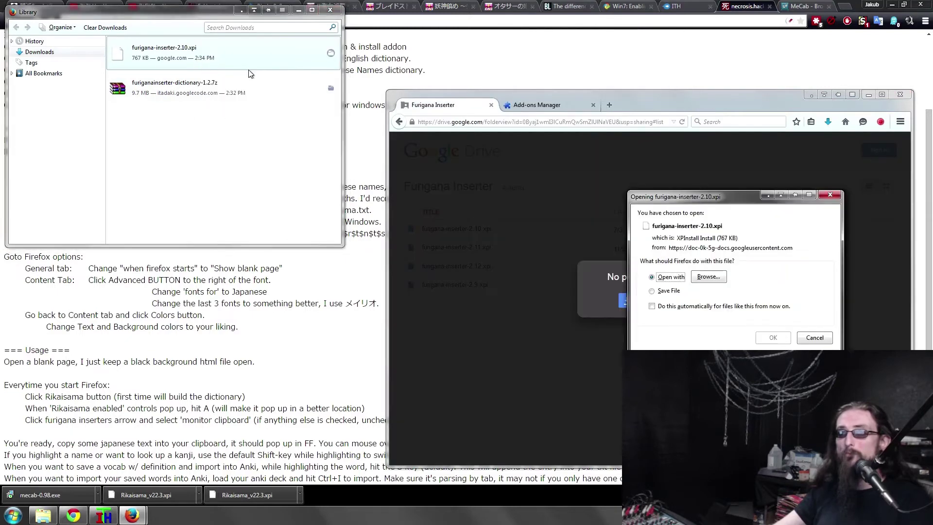
left_click(674, 291)
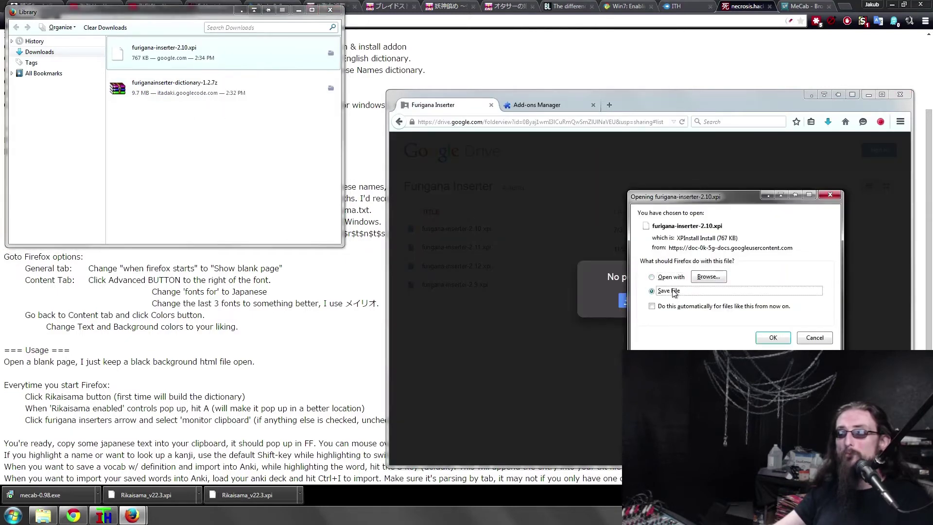
left_click(772, 337)
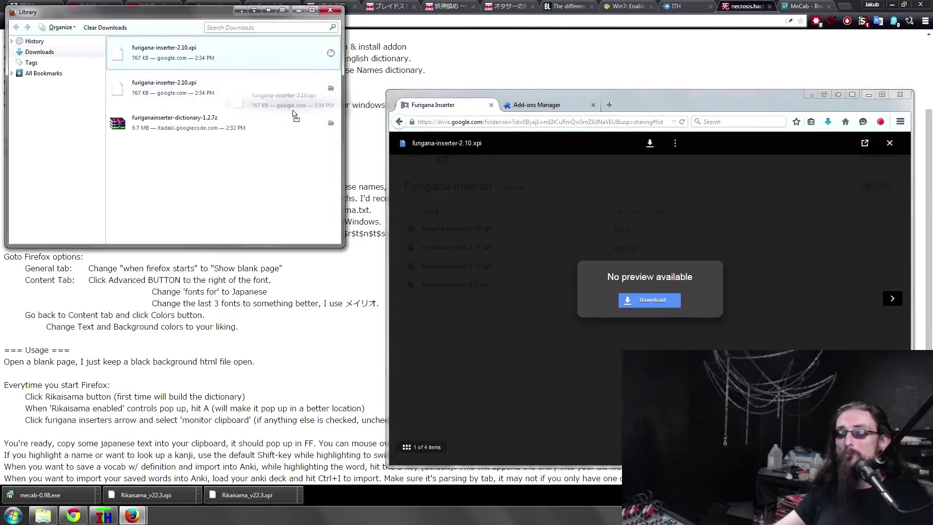
Step: Install the downloaded furigana-inserter-2.10.xpi through the Add-ons Manager and restart Firefox
left_click(535, 109)
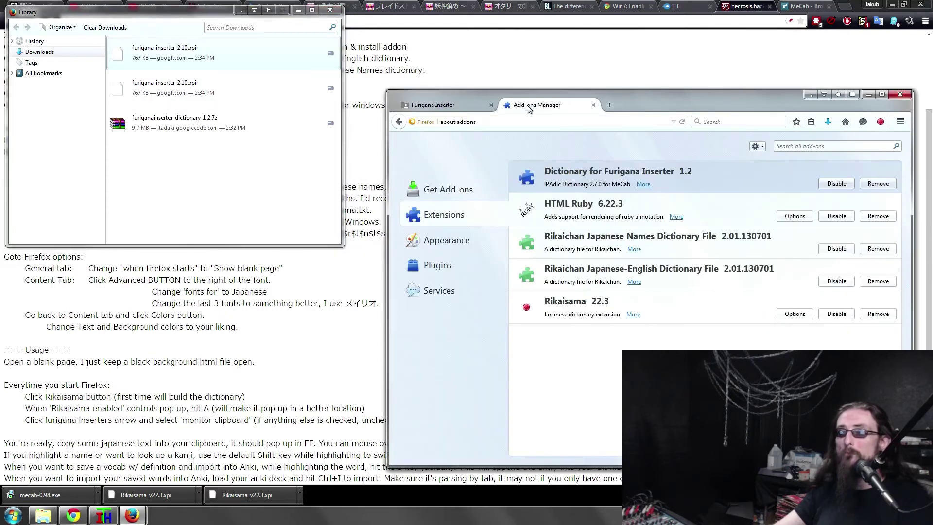
left_click_drag(180, 90, 618, 286)
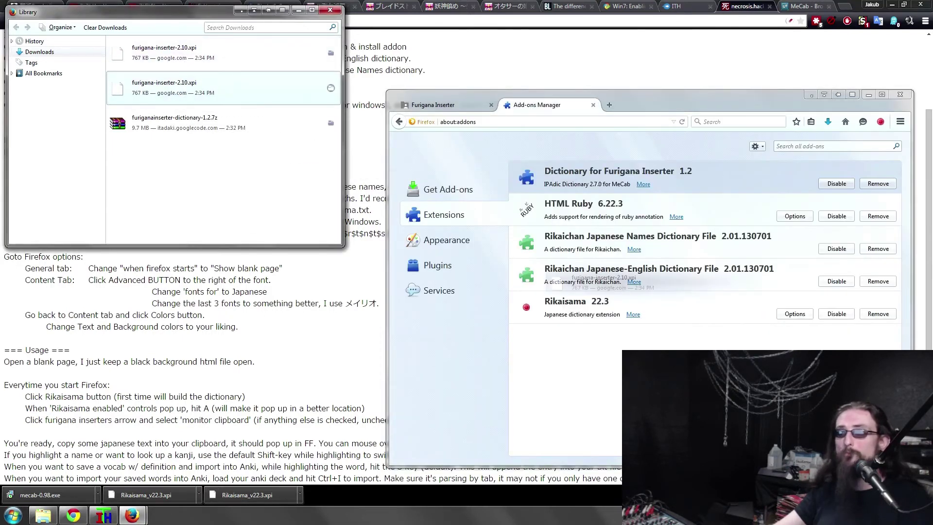
left_click(713, 358)
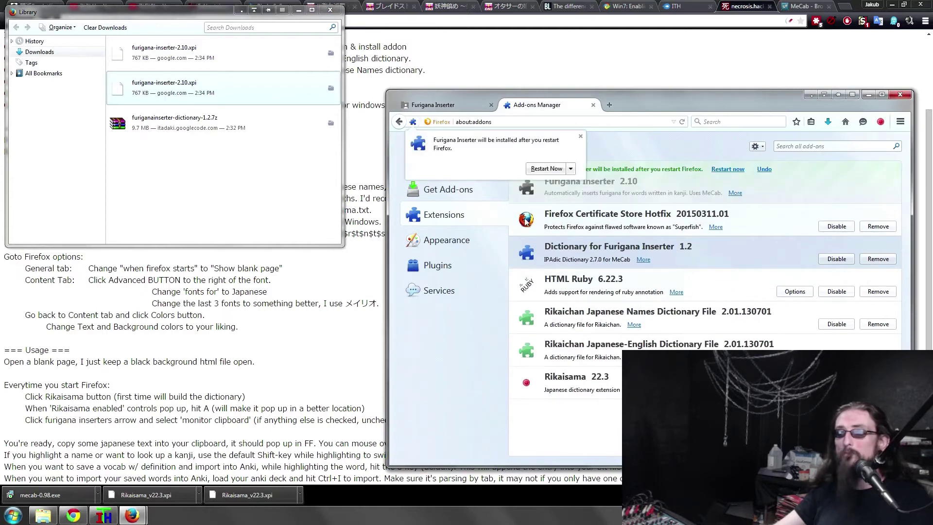
left_click(546, 169)
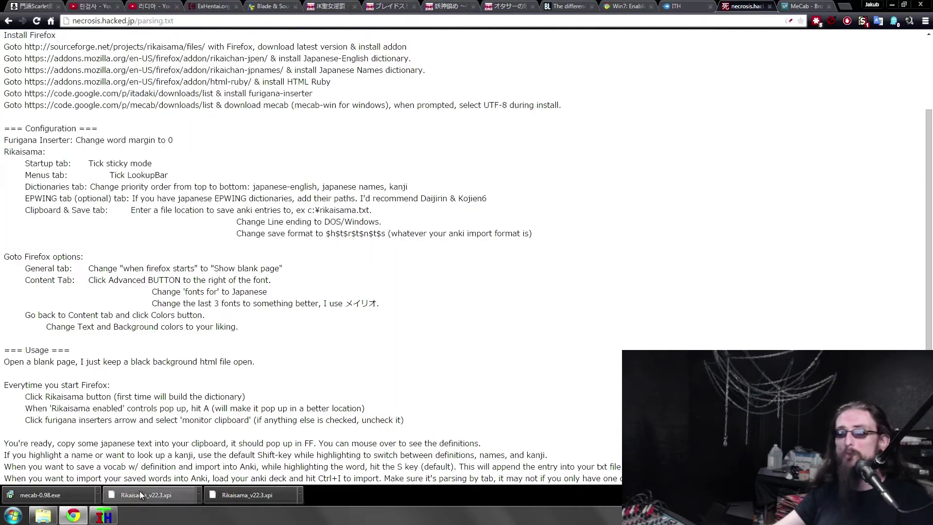
Step: Check the guide's Setup section for the Furigana Inserter and MeCab download links
scroll(293, 200, "up", 2)
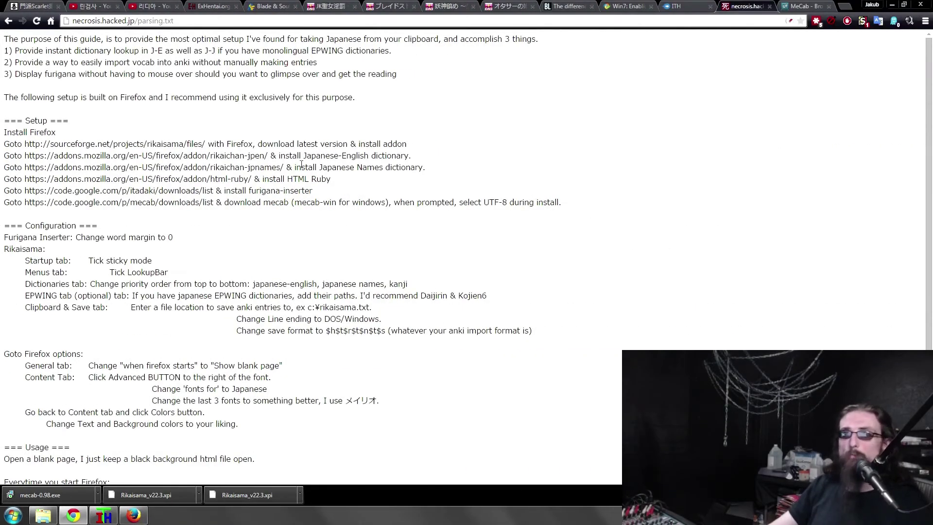
mouse_move(594, 257)
left_mouse_down()
mouse_move(604, 202)
mouse_move(596, 252)
left_mouse_up()
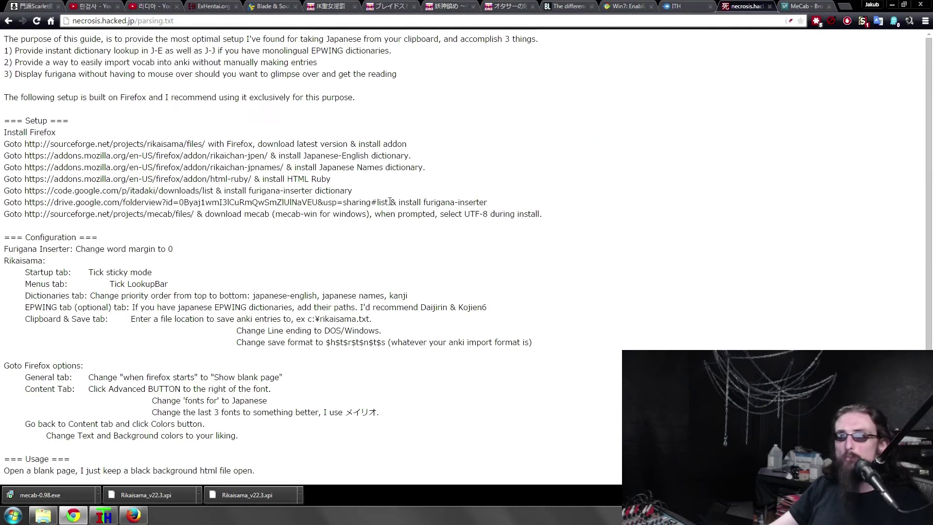
Step: Review the guide's Furigana Inserter and MeCab download links, and switch to Firefox to check the installed extensions in the Add-ons Manager
left_click_drag(387, 201, 28, 204)
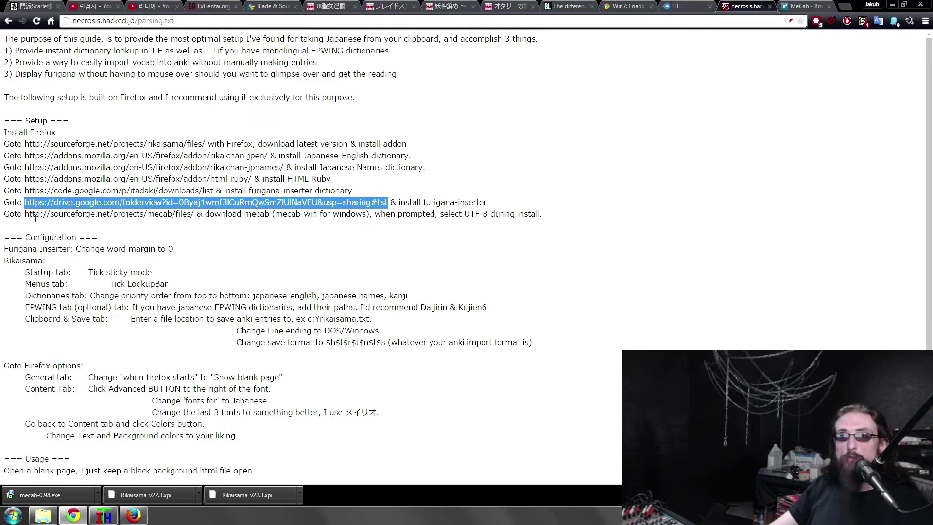
left_click_drag(26, 214, 194, 214)
left_click(601, 275)
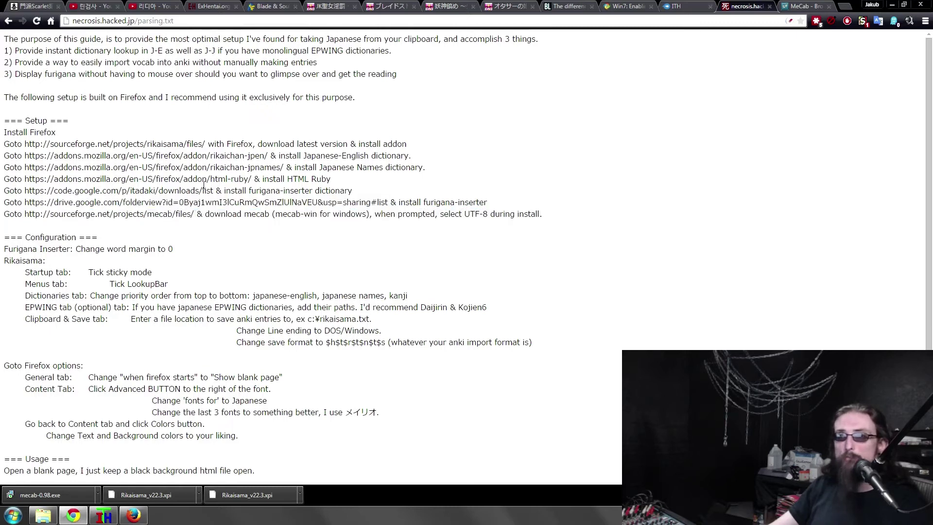
left_click(133, 515)
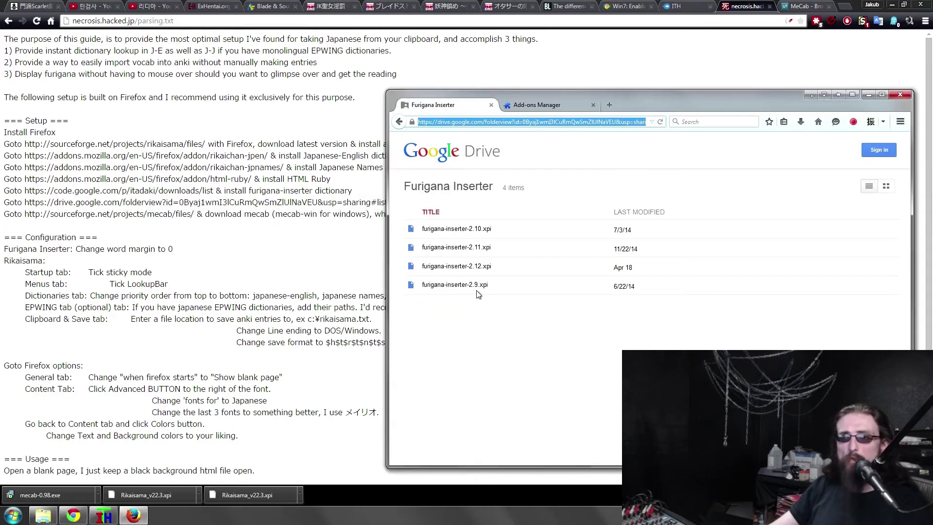
left_click(531, 110)
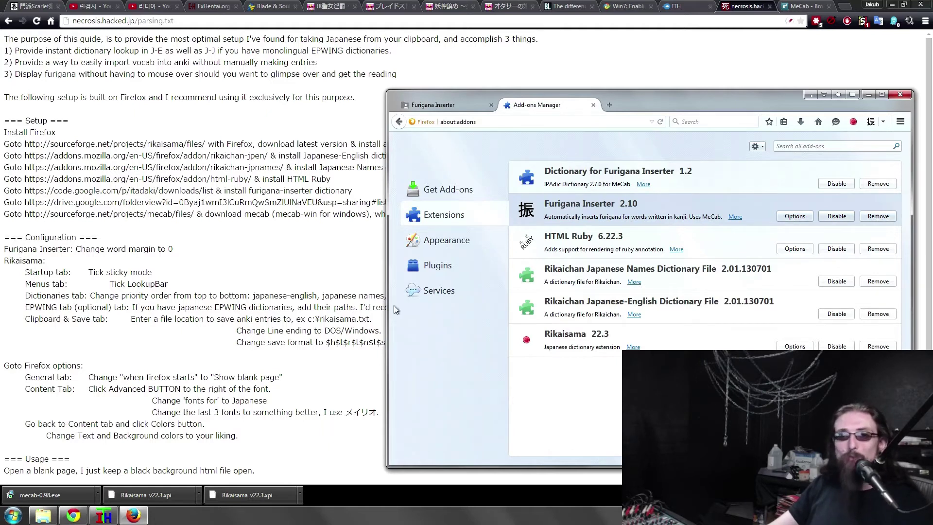
Step: Switch to the guide in Chrome and find the Furigana Inserter setting in its Configuration section
left_click_drag(16, 236, 46, 261)
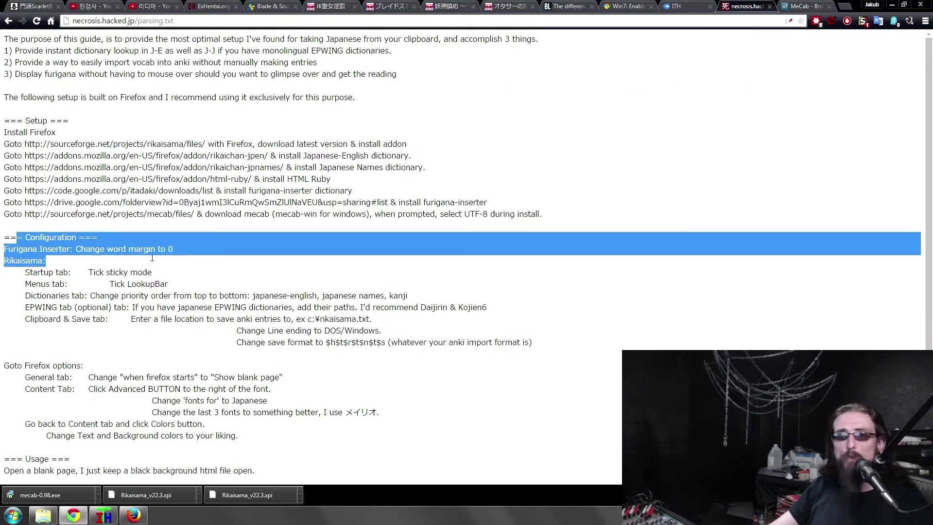
scroll(137, 218, "down", 3)
scroll(147, 154, "up", 1)
left_click(53, 164)
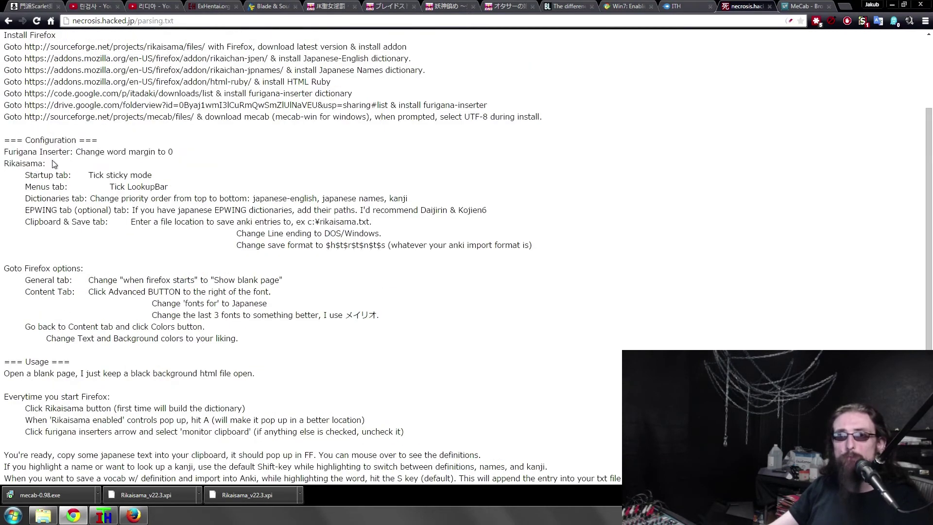
left_click_drag(193, 149, 181, 146)
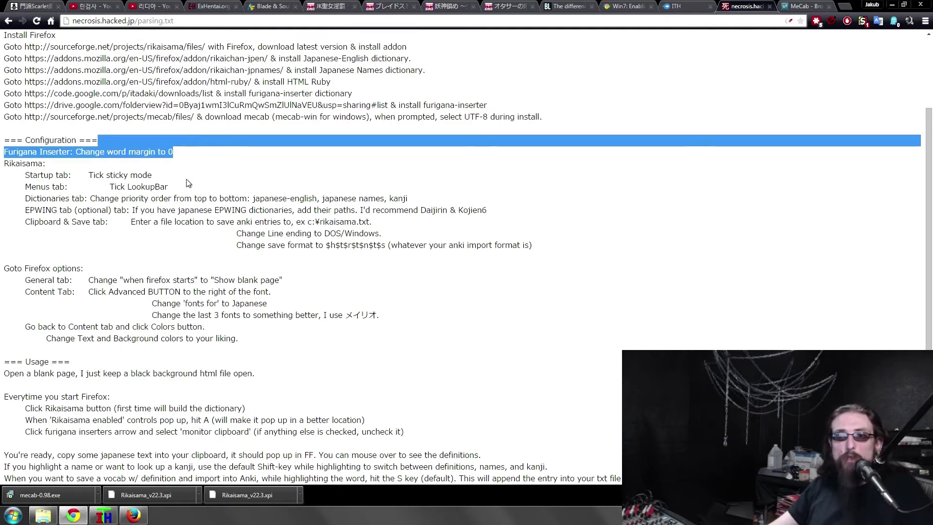
Step: Switch to Firefox, reopen the Add-ons Manager and set Furigana Inserter's word margin to 0
key("alt+Tab")
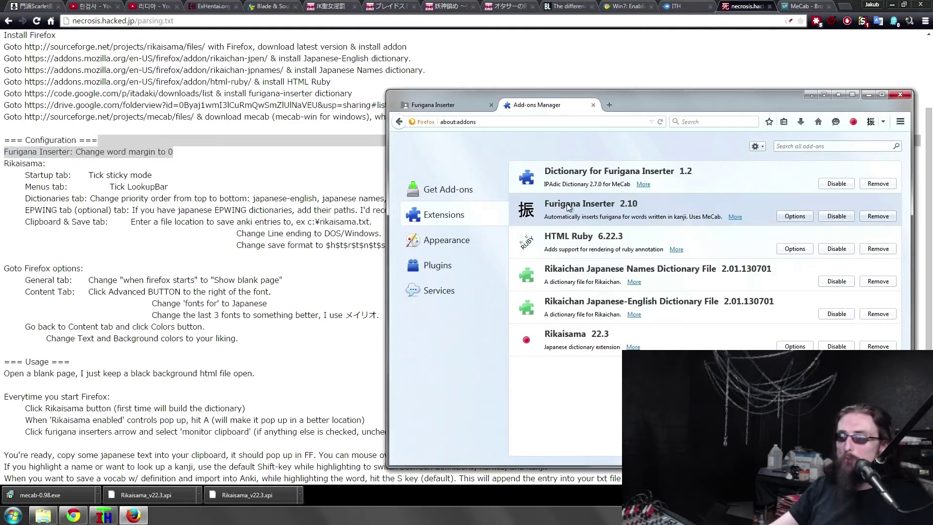
left_click(593, 105)
left_click(900, 122)
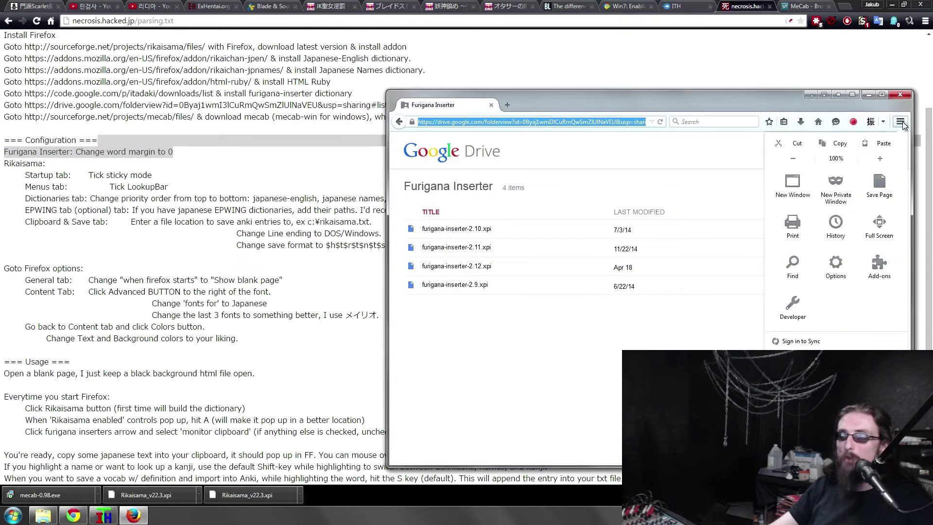
left_click(881, 274)
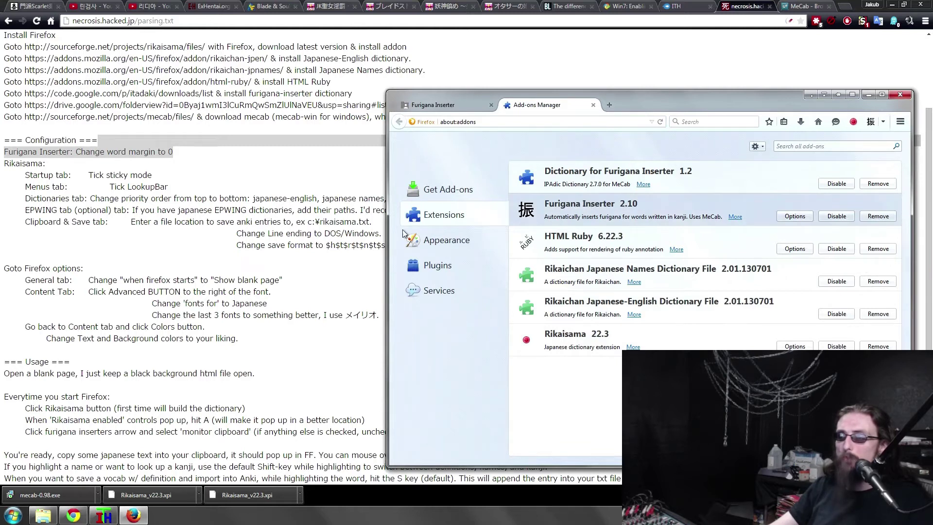
left_click(796, 219)
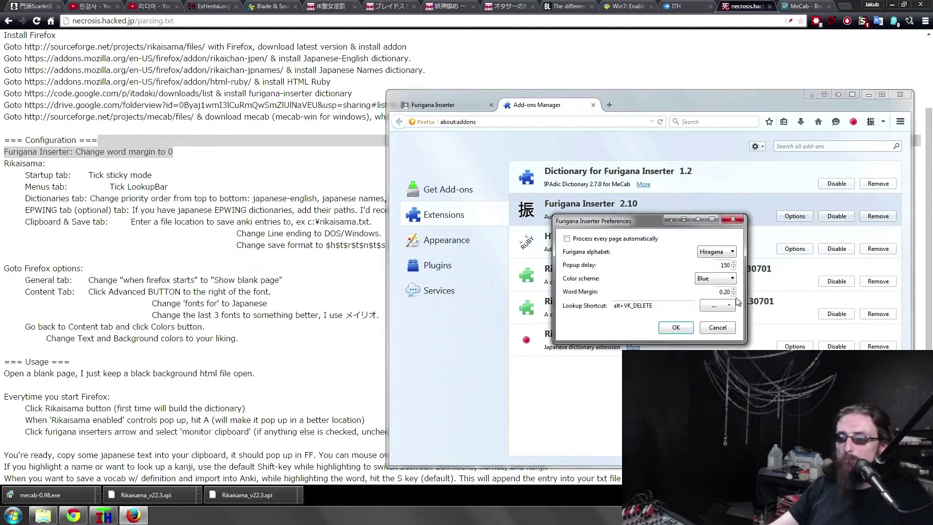
left_click_drag(726, 294, 800, 298)
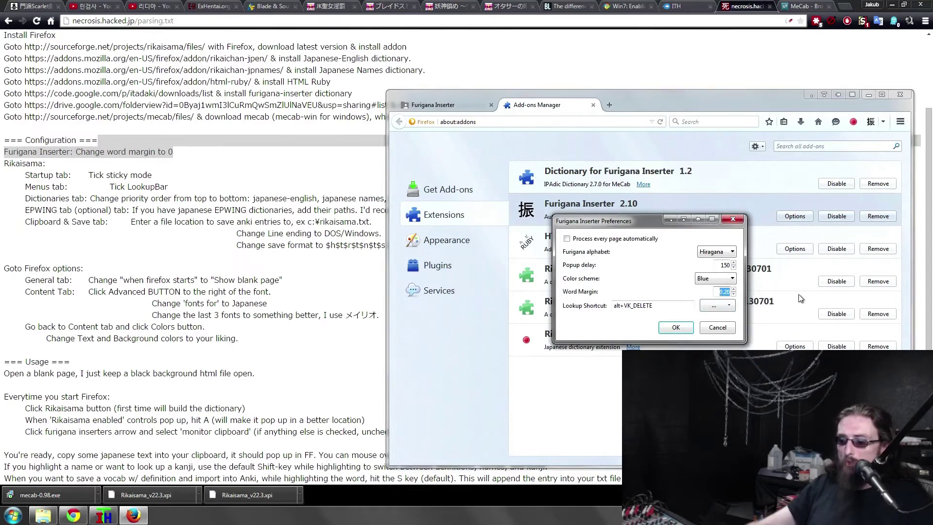
type("0")
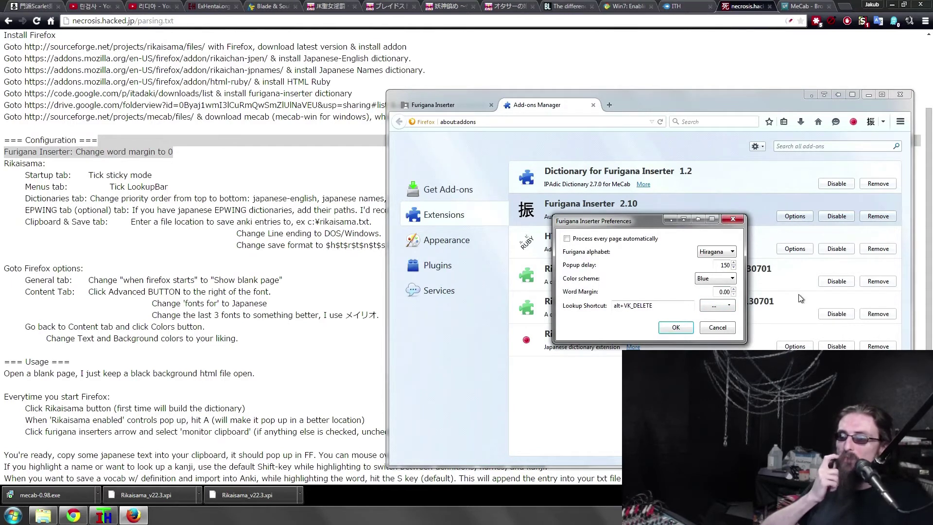
left_click(674, 329)
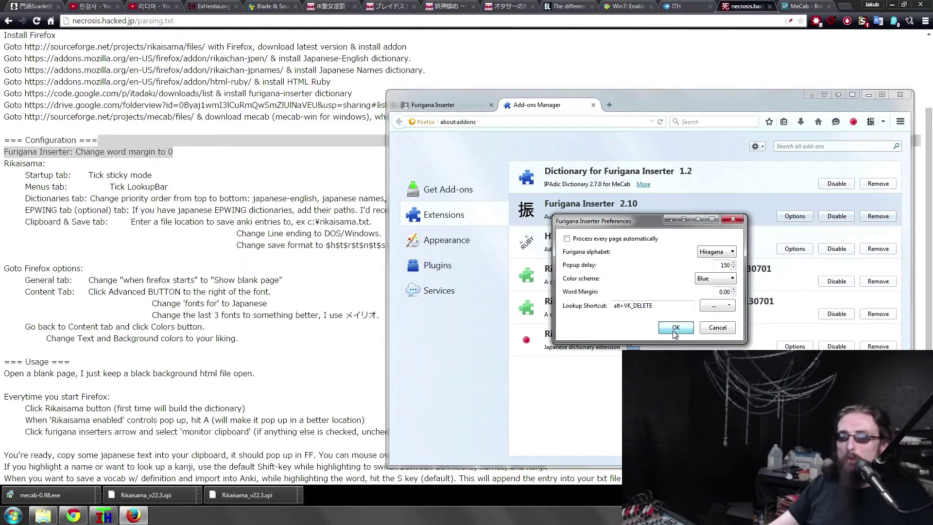
Step: Following the guide's Rikaisama section, enable Sticky Mode at startup and LookupBar in the context menu in Rikaisama's options
left_click_drag(16, 165, 46, 163)
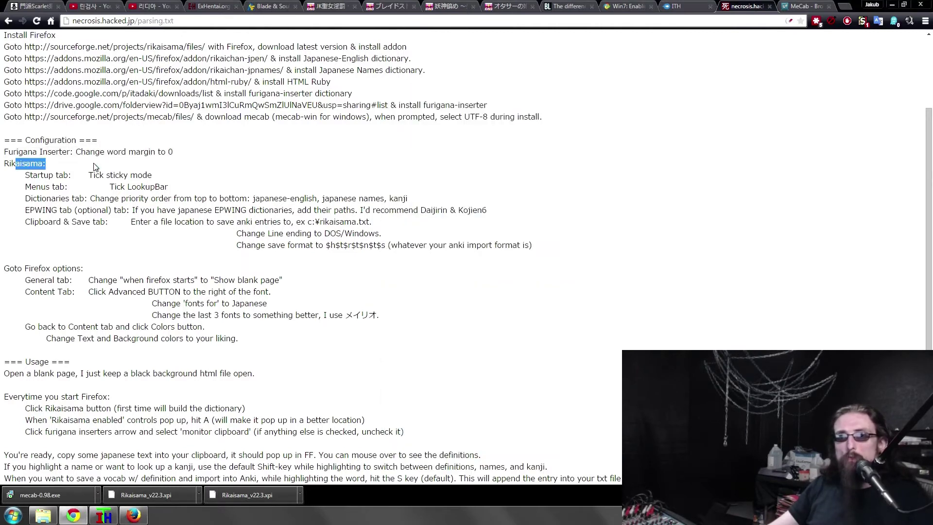
key("alt+Tab")
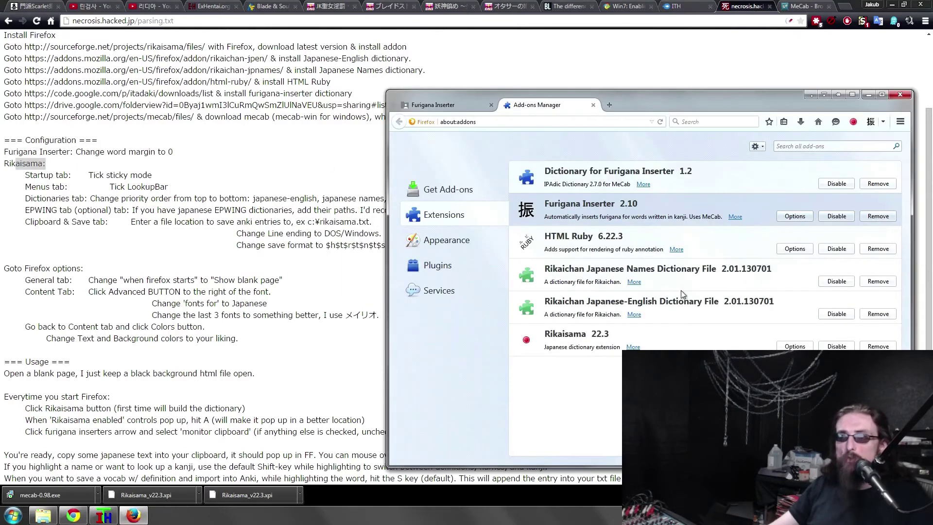
left_click(757, 346)
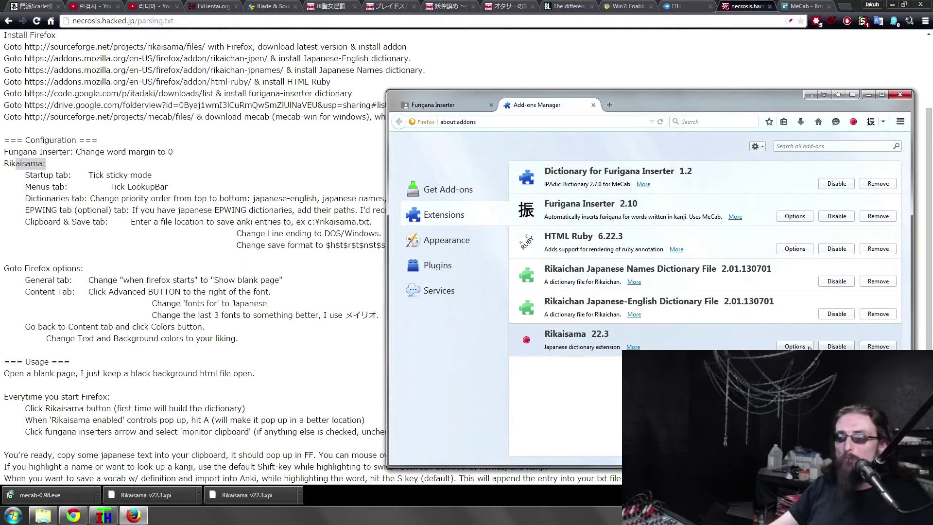
left_click(795, 346)
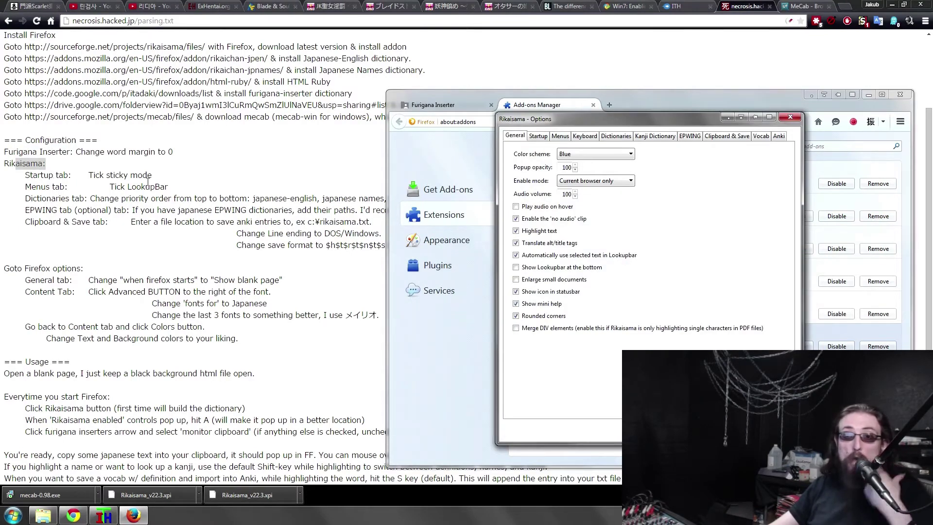
left_click(542, 138)
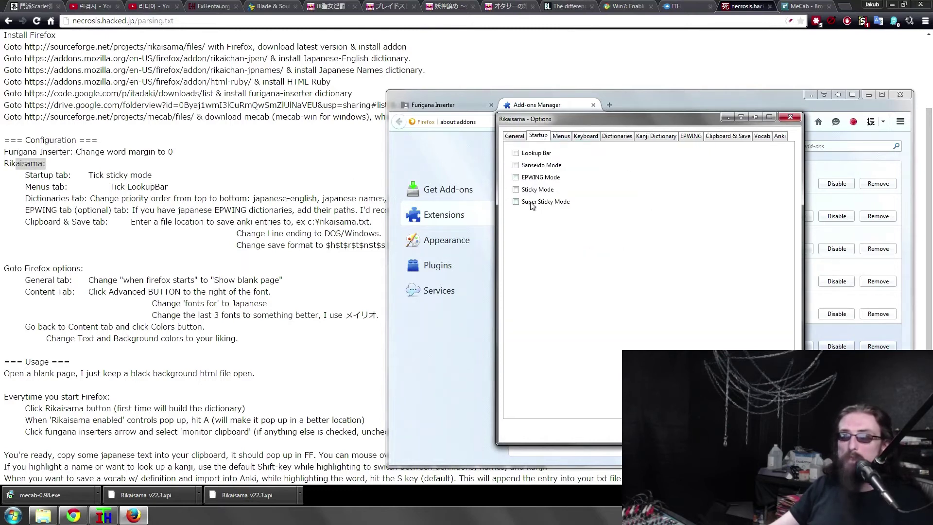
left_click(515, 189)
left_click(561, 137)
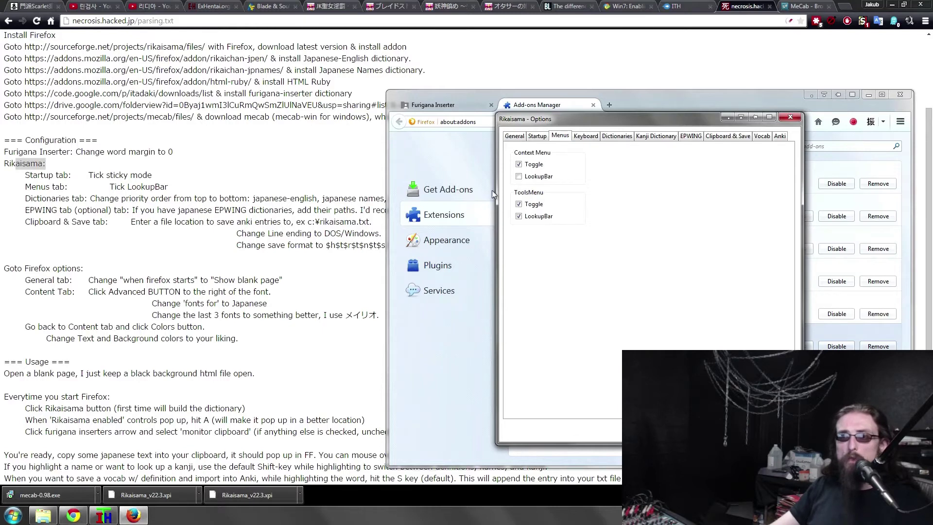
left_click(518, 176)
Step: Check the guide's dictionary order and set Rikaisama's dictionary priority to Japanese-English, Japanese Names, Kanji
left_click(116, 226)
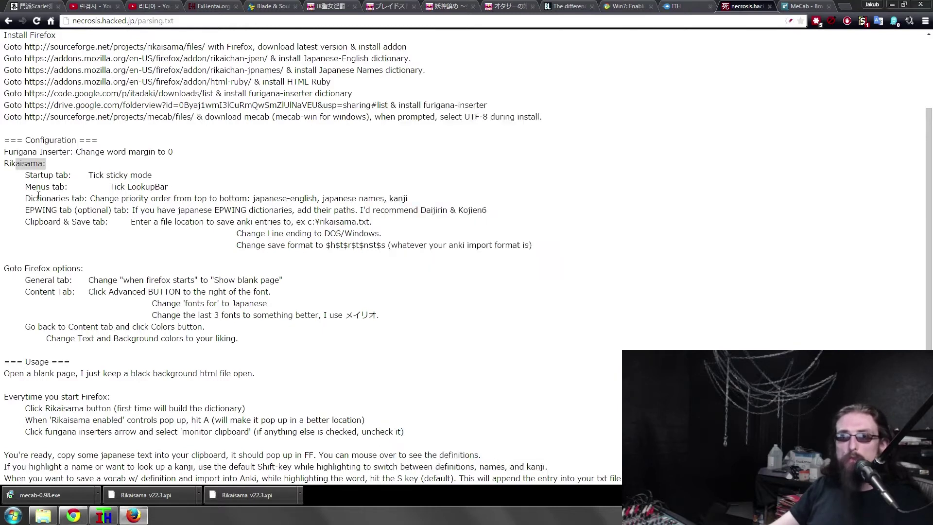
left_click_drag(37, 198, 408, 198)
key("alt+Tab")
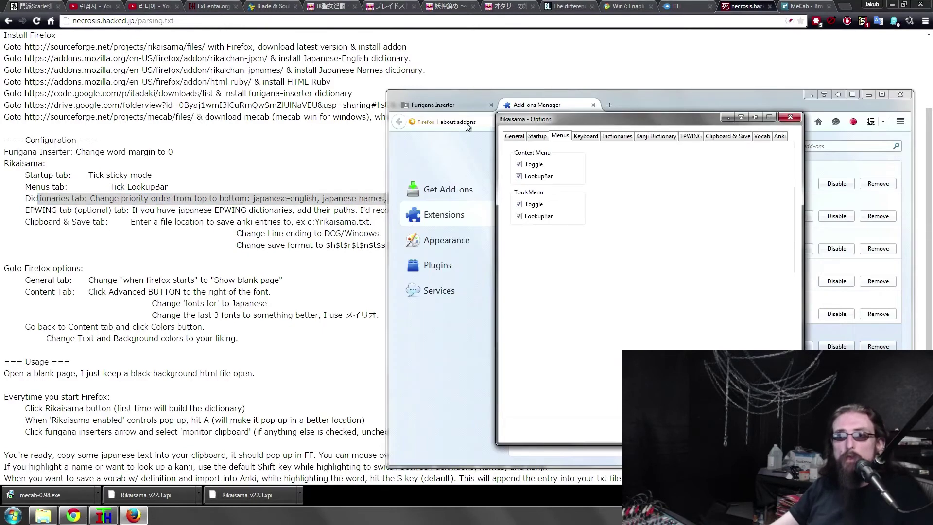
left_click(604, 136)
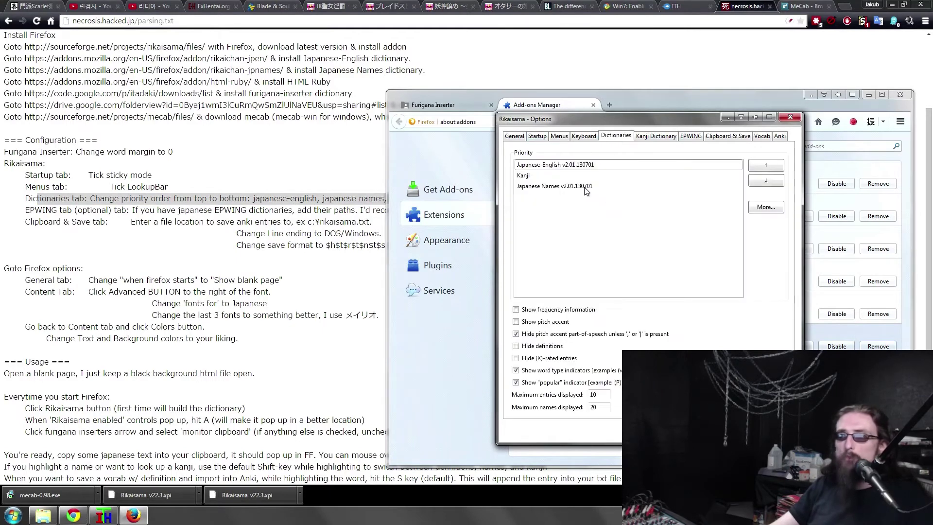
left_click(209, 210)
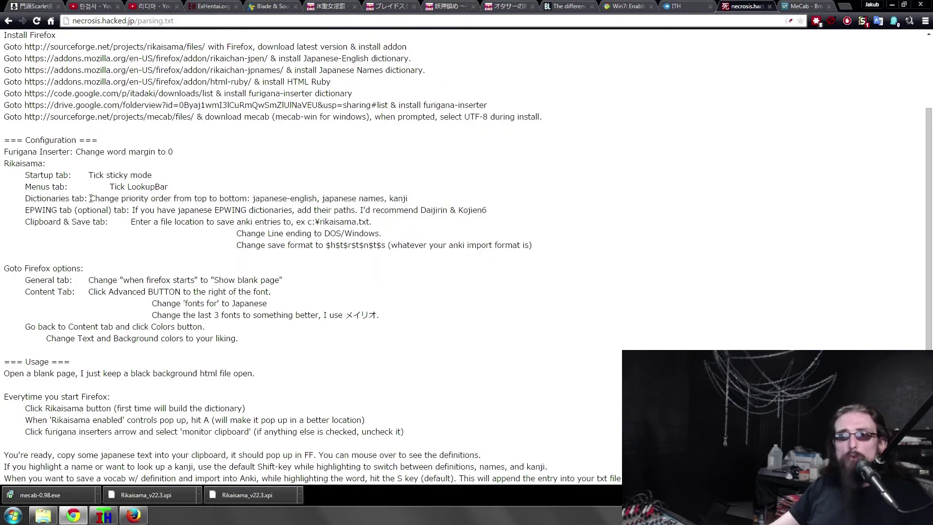
left_click_drag(90, 198, 376, 198)
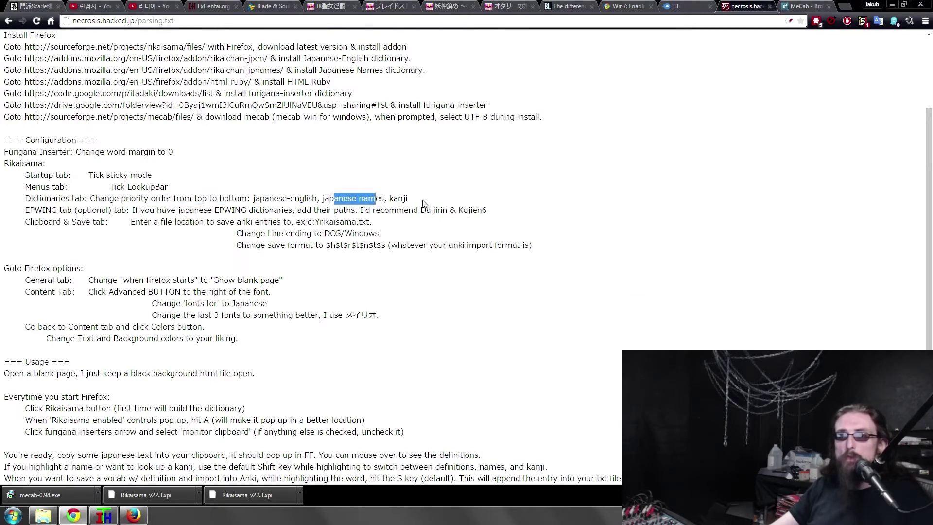
key("alt+Tab")
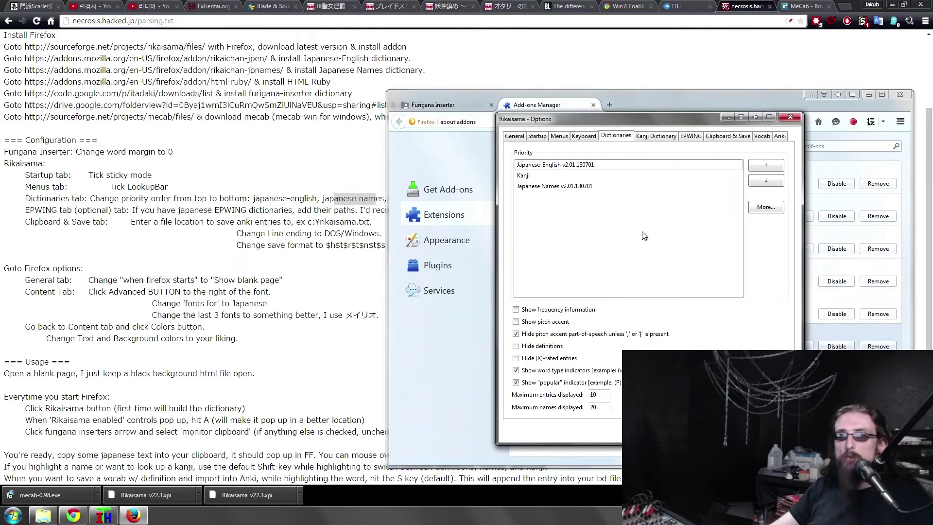
left_click(559, 168)
left_click(566, 187)
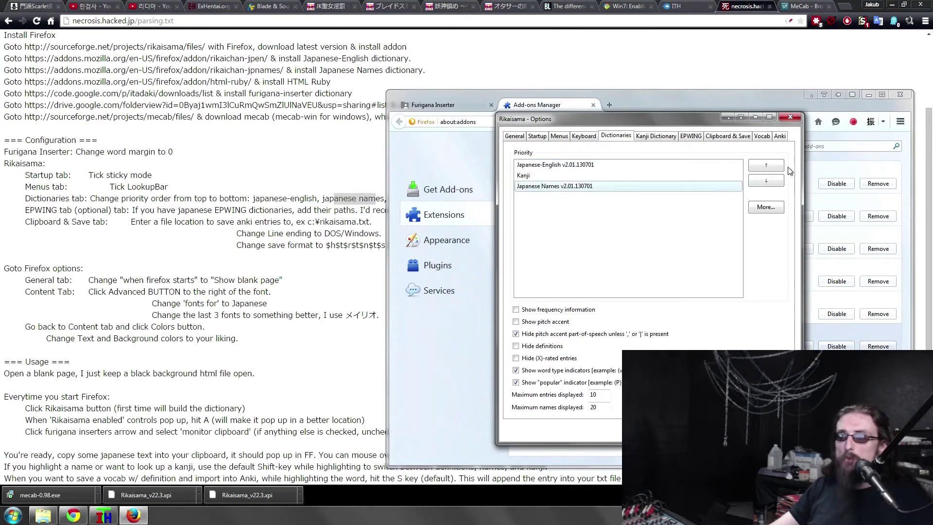
left_click(776, 166)
left_click(557, 192)
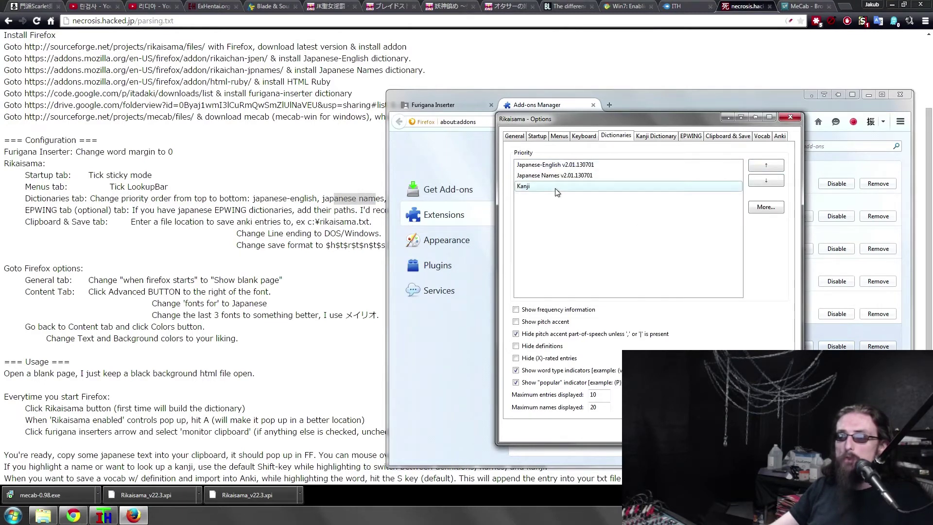
Step: Check the guide's optional EPWING instruction and return to Rikaisama's options in Firefox
left_click(60, 211)
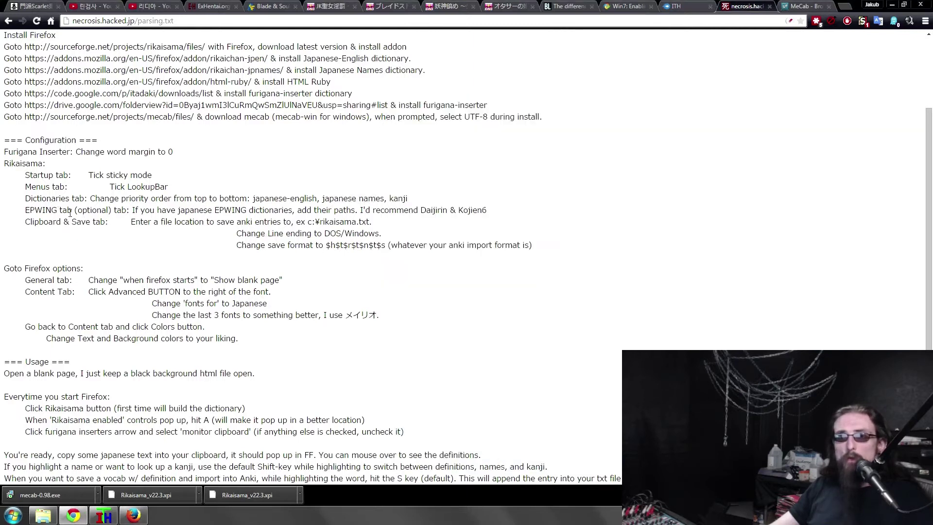
left_click_drag(26, 211, 131, 212)
key("alt+Tab")
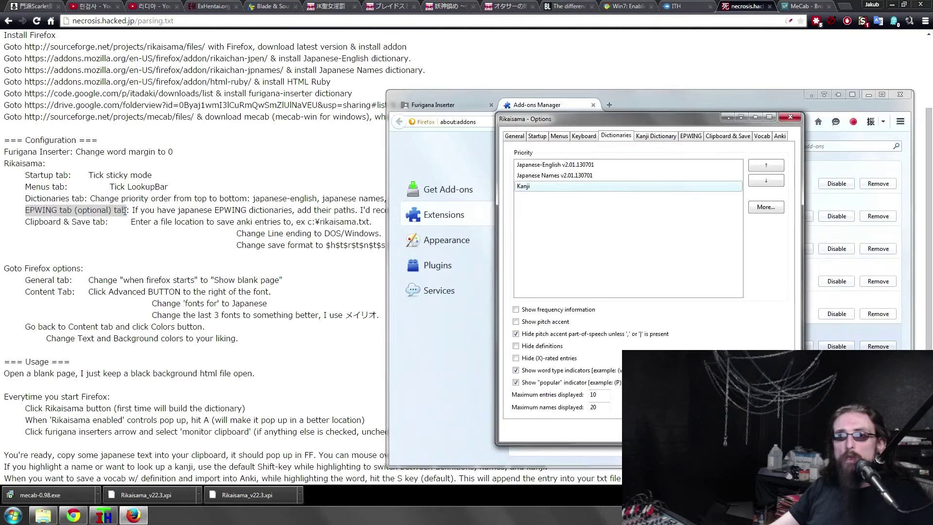
Step: Add the Daijirin dictionary to Rikaisama's EPWING dictionaries using the CATALOGS file in O:\EPWING\Daijirin
left_click(689, 137)
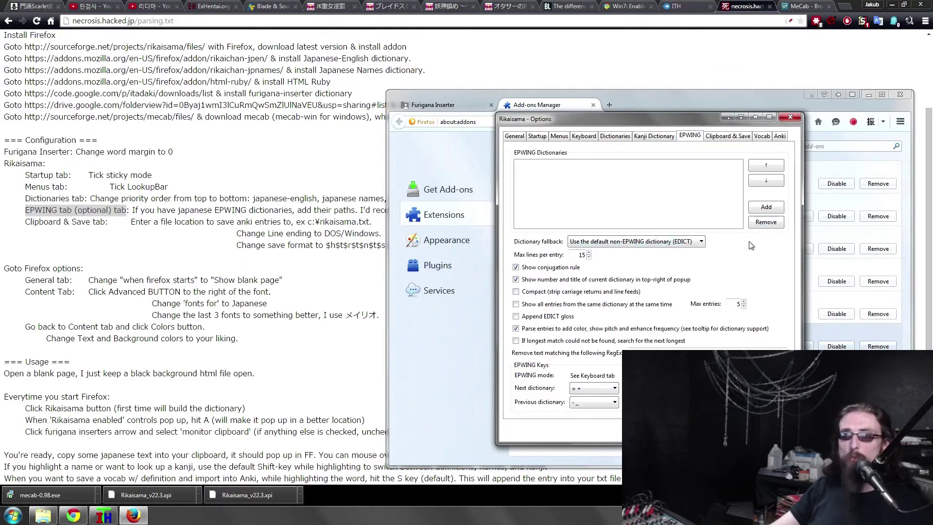
left_click(765, 206)
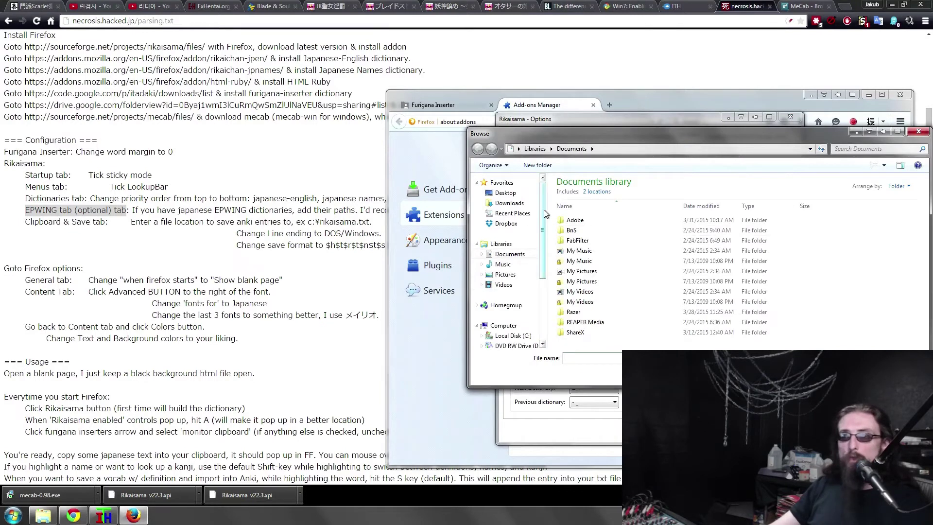
left_click_drag(543, 209, 550, 256)
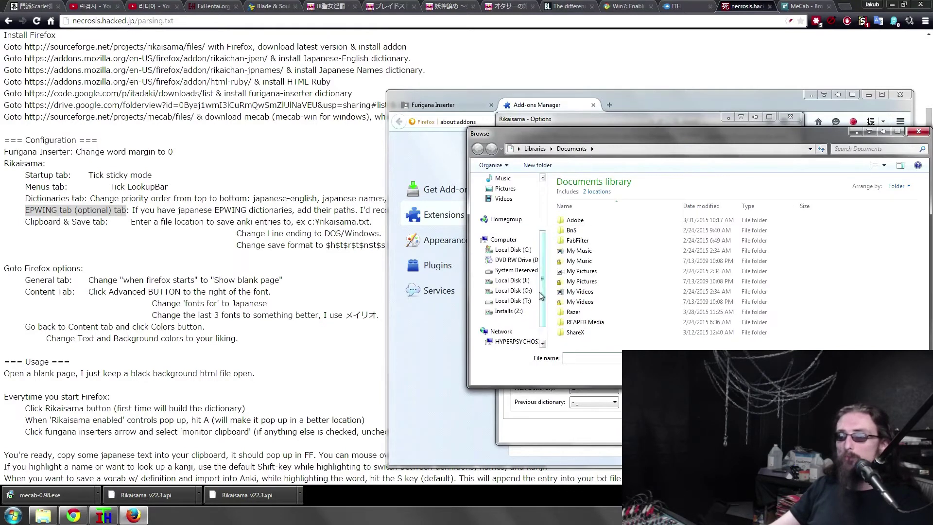
left_click(520, 291)
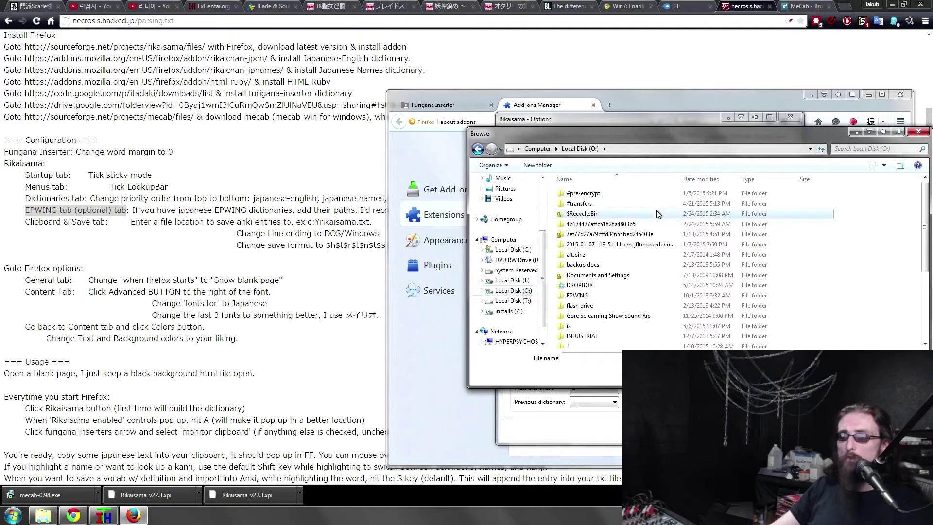
double_click(589, 297)
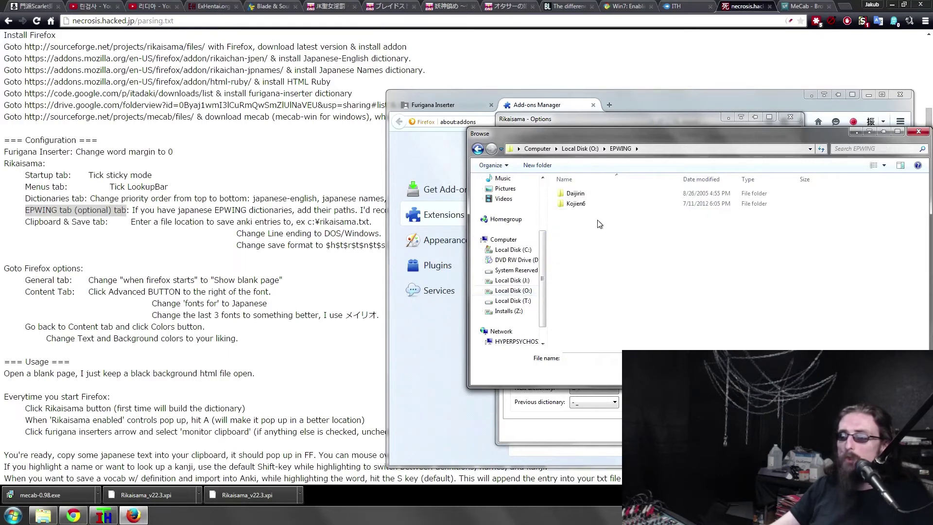
left_click(580, 193)
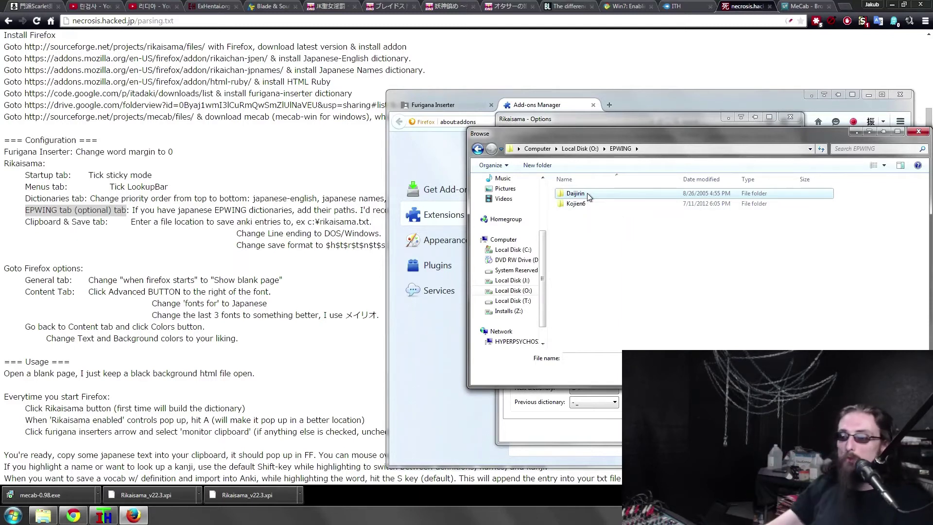
double_click(587, 194)
left_click(600, 206)
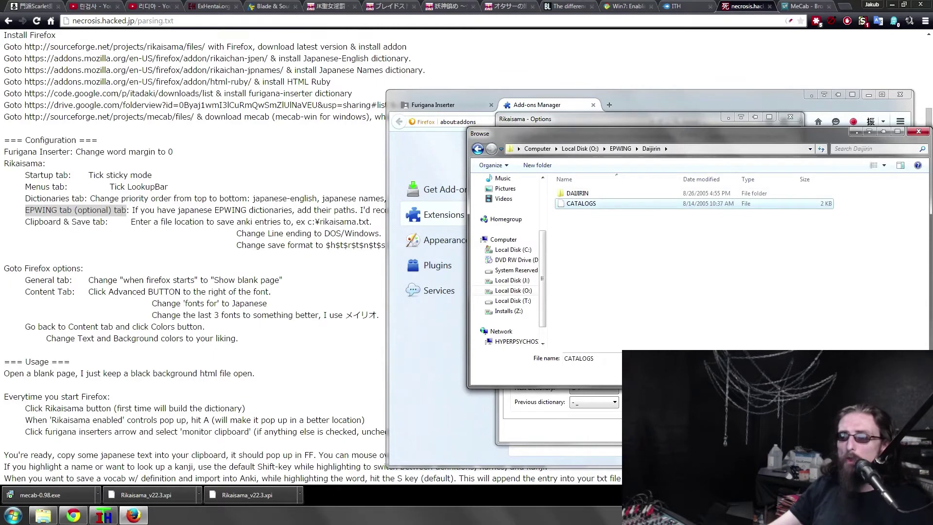
key("Return")
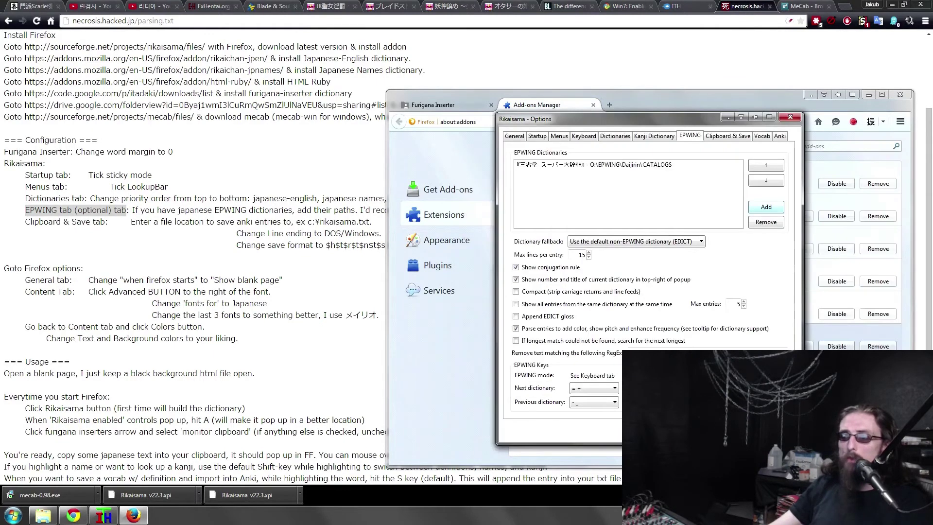
Step: Add the Kojien6 dictionary to the EPWING dictionaries using the CATALOGS file in O:\EPWING\Kojien6
left_click(765, 211)
left_click(626, 256)
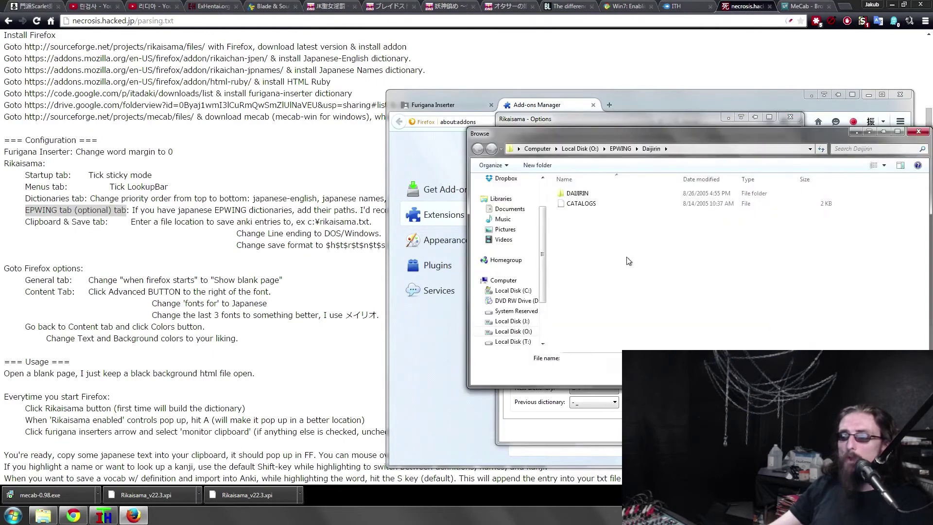
key("BackSpace")
key("BackSpace")
key("Return")
key("k")
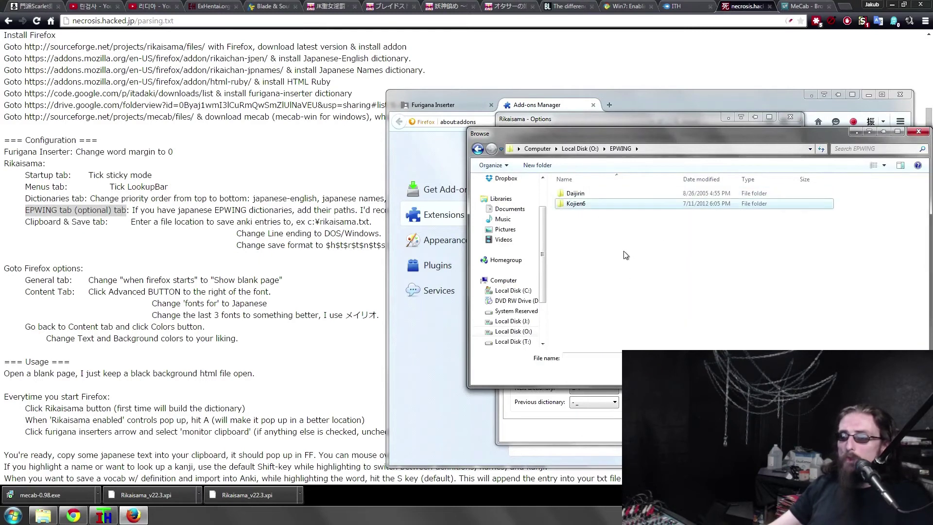
key("Return")
left_click(587, 226)
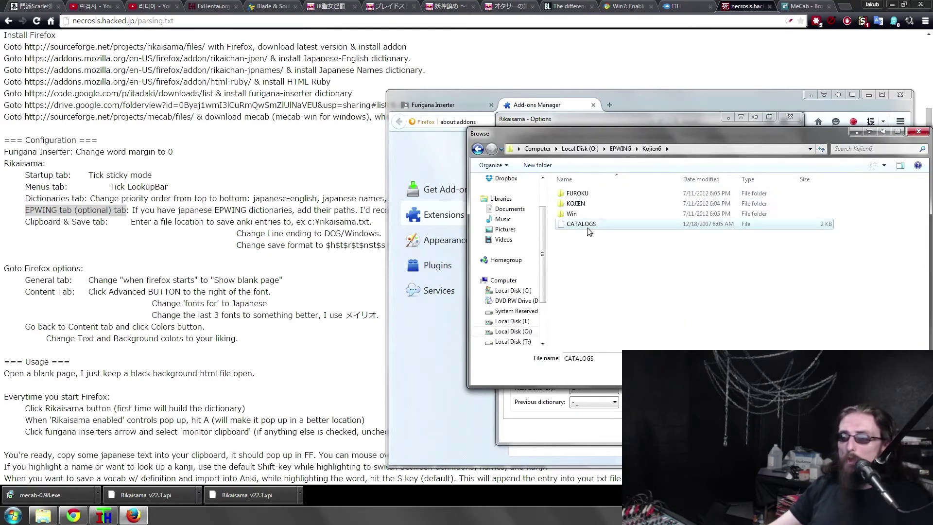
double_click(587, 226)
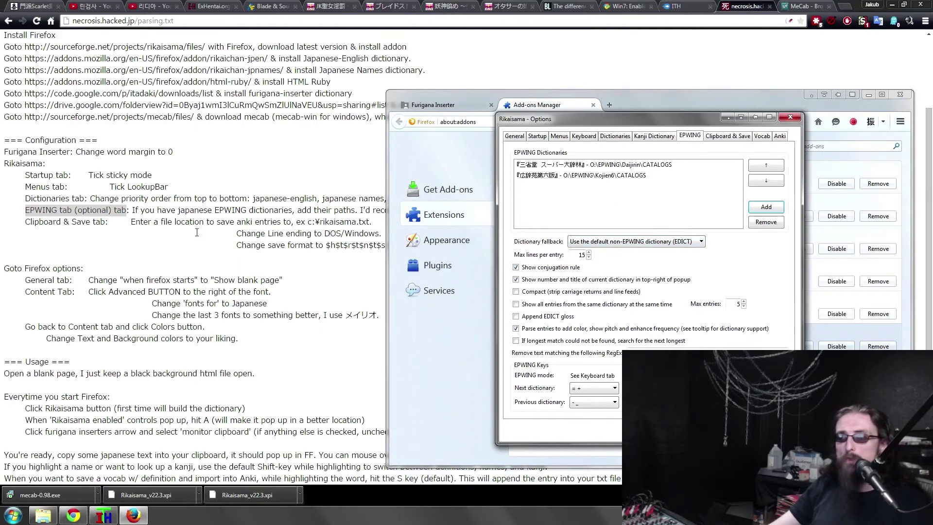
Step: Highlight the Daijirin & Kojien6 dictionary recommendation in the setup notes in Chrome
left_click(380, 213)
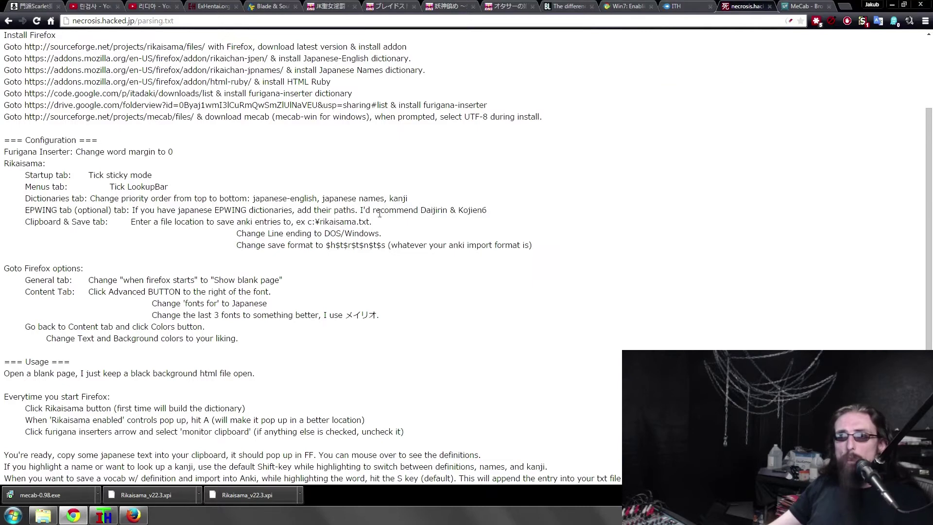
left_click_drag(357, 210, 518, 205)
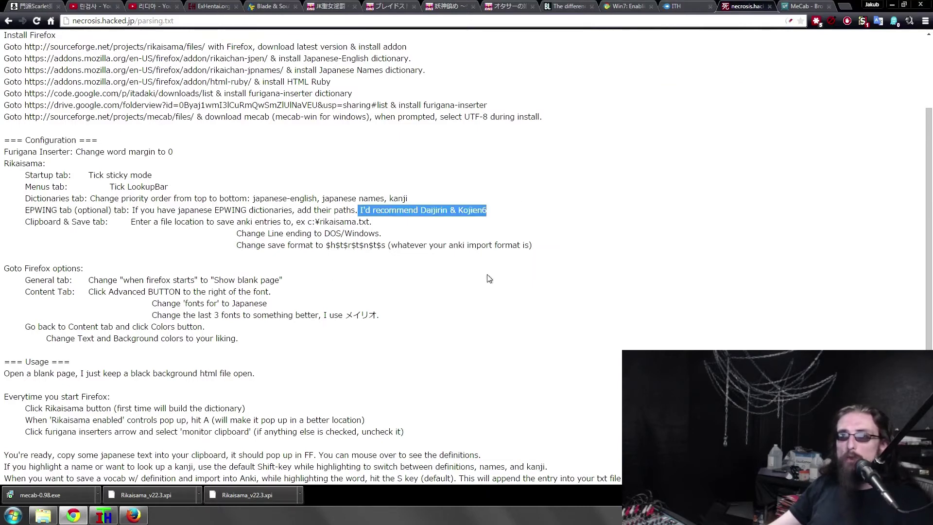
left_click_drag(421, 209, 496, 208)
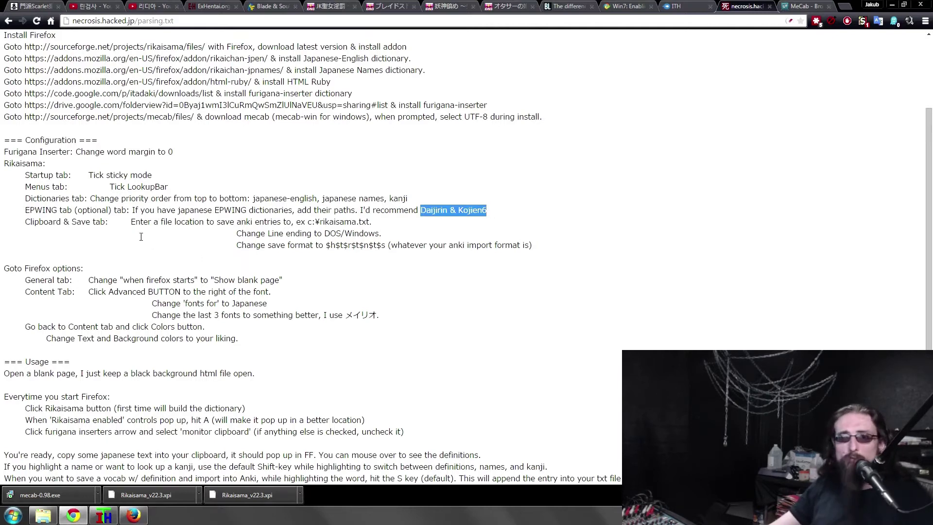
Step: Highlight the Clipboard & Save heading in the notes and open the matching Rikaisama settings in Firefox
left_click(29, 222)
left_click_drag(24, 222, 116, 222)
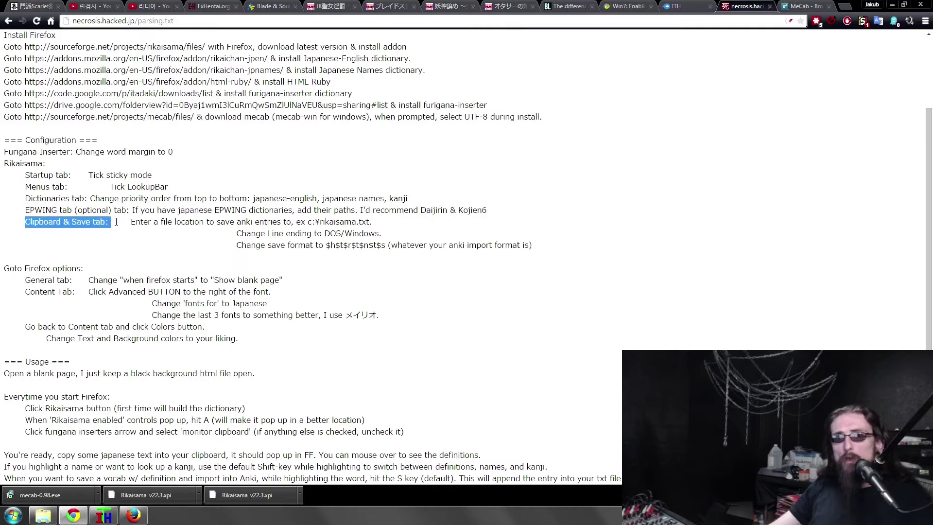
key("alt+Tab")
left_click(724, 137)
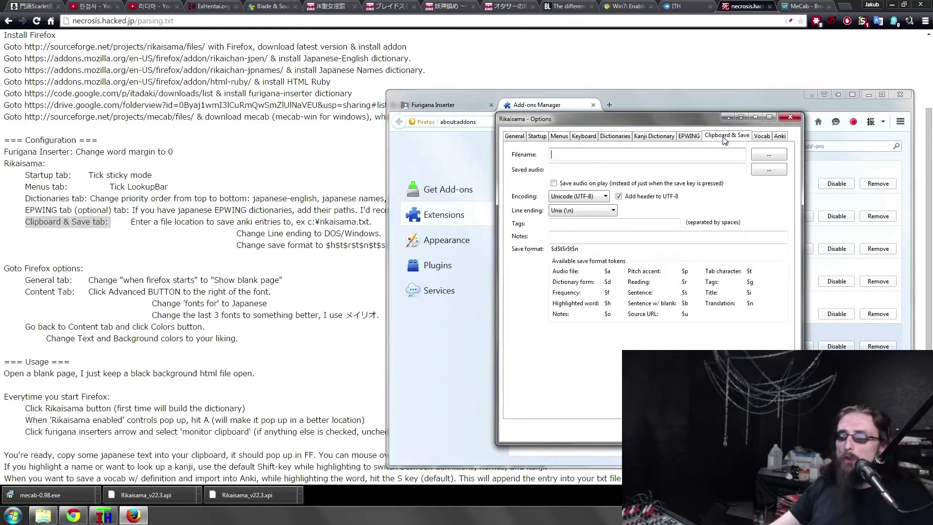
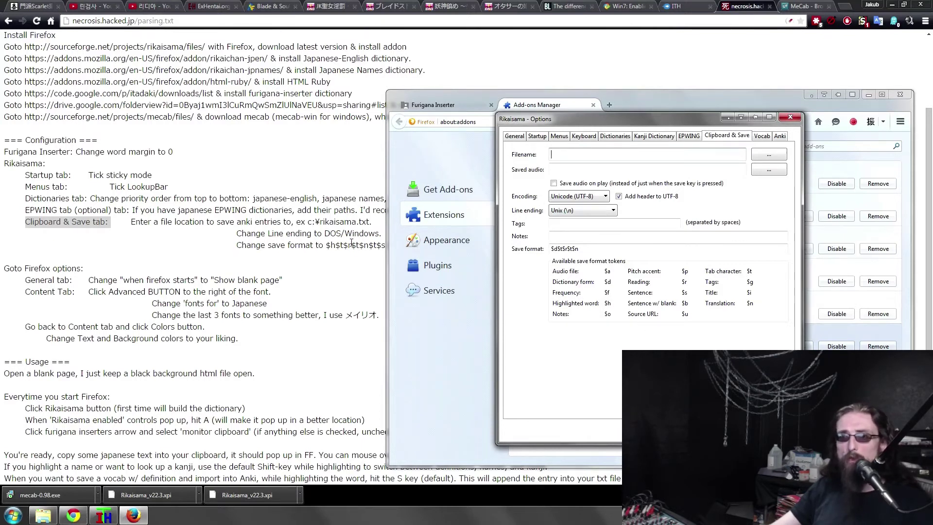
Step: Review the Clipboard & Save instructions in the Chrome notes for the file location, line ending and save format
left_click(165, 229)
left_click_drag(130, 221, 396, 221)
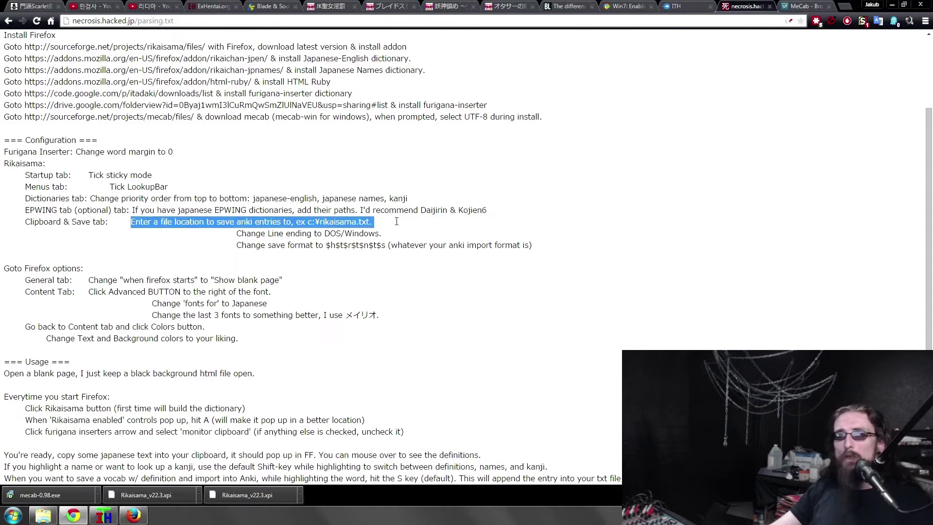
left_click_drag(521, 246, 487, 210)
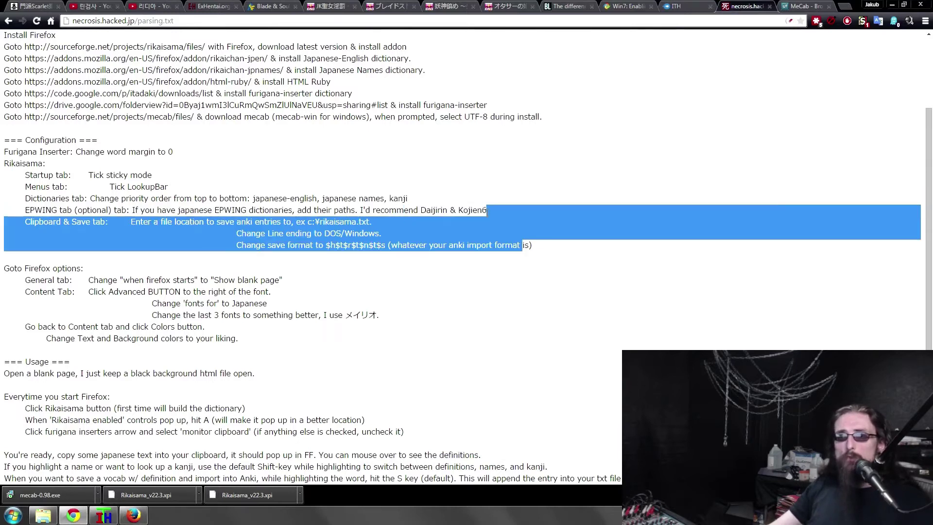
left_click_drag(539, 246, 527, 206)
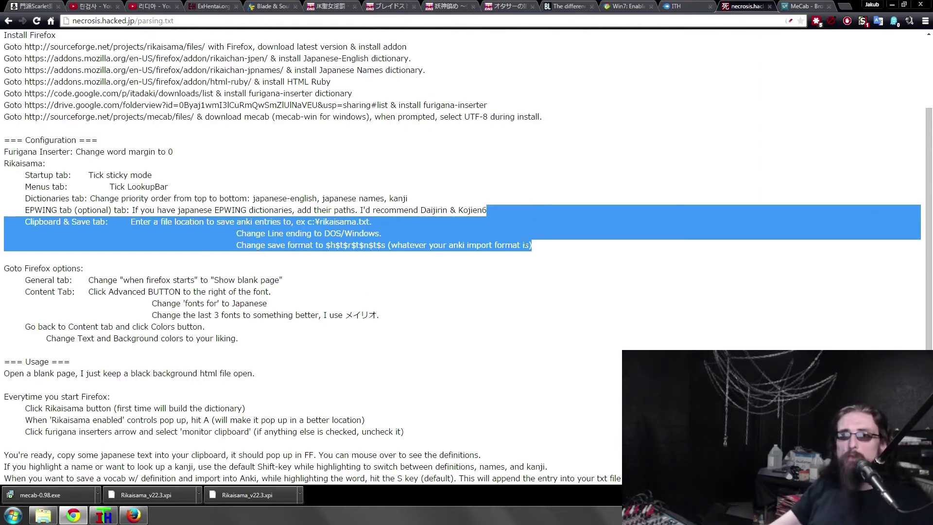
key("alt+Tab")
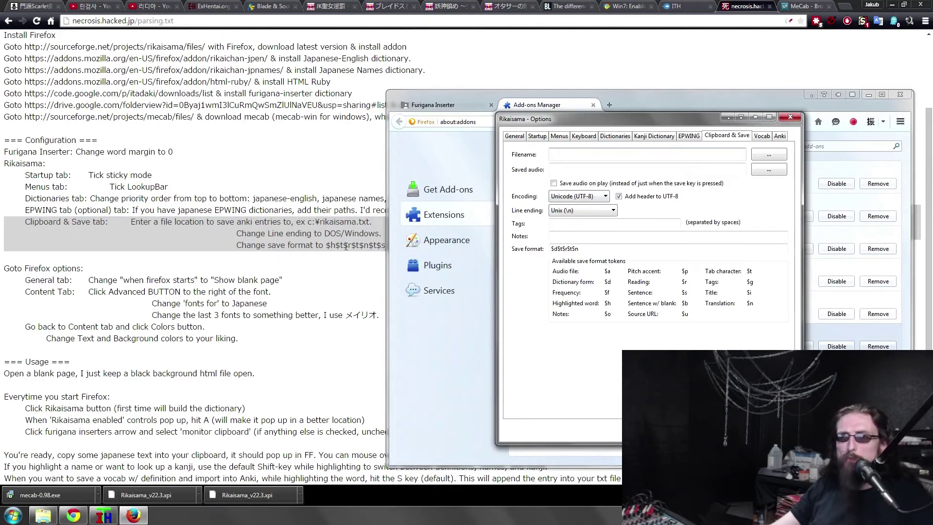
key("alt+Tab")
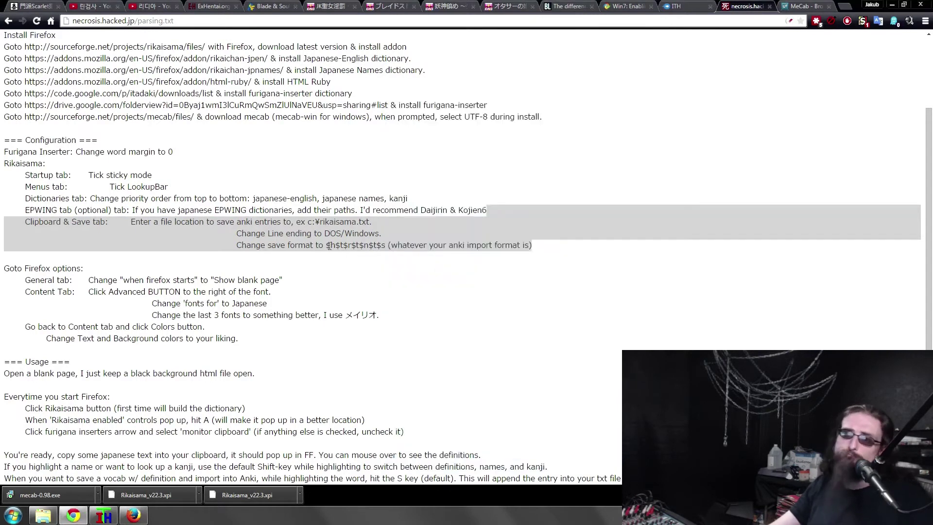
left_click(311, 225)
key("alt+Tab")
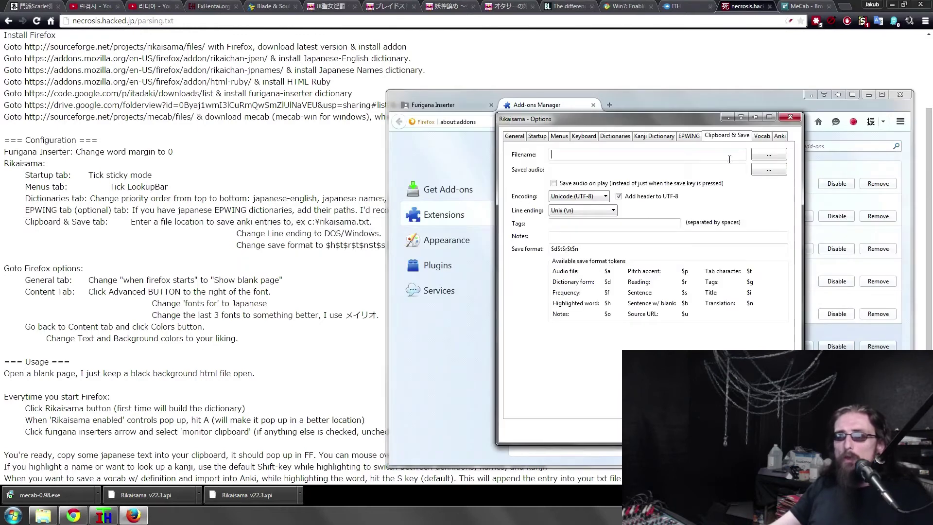
Step: Set the save filename to rikaisama.txt in the Rikaisama folder of O:\DROPBOX, accepting replacement of the existing file
left_click(765, 154)
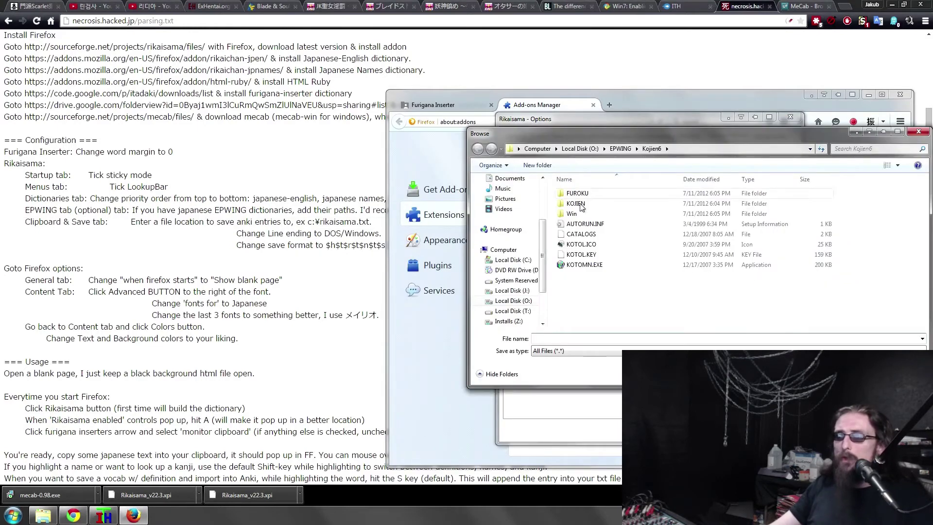
scroll(544, 185, "up", 3)
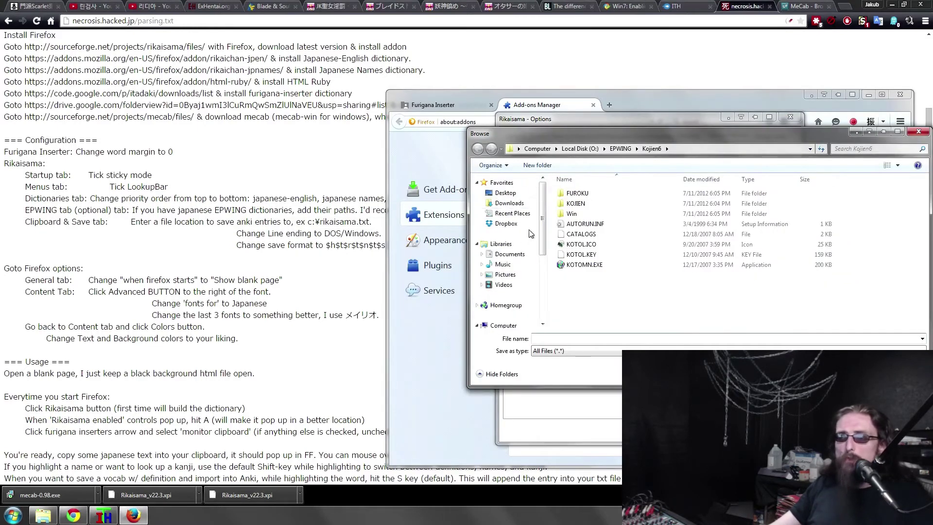
left_click_drag(543, 233, 556, 205)
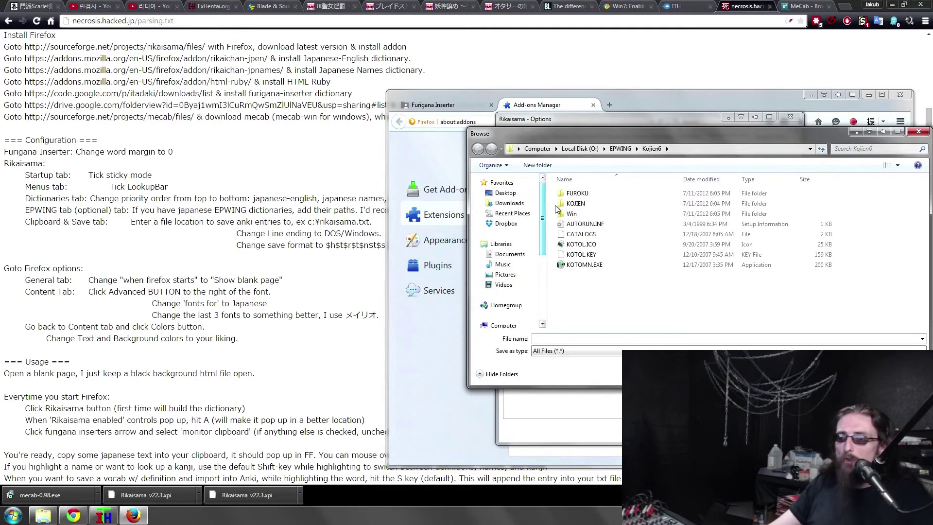
left_click(506, 223)
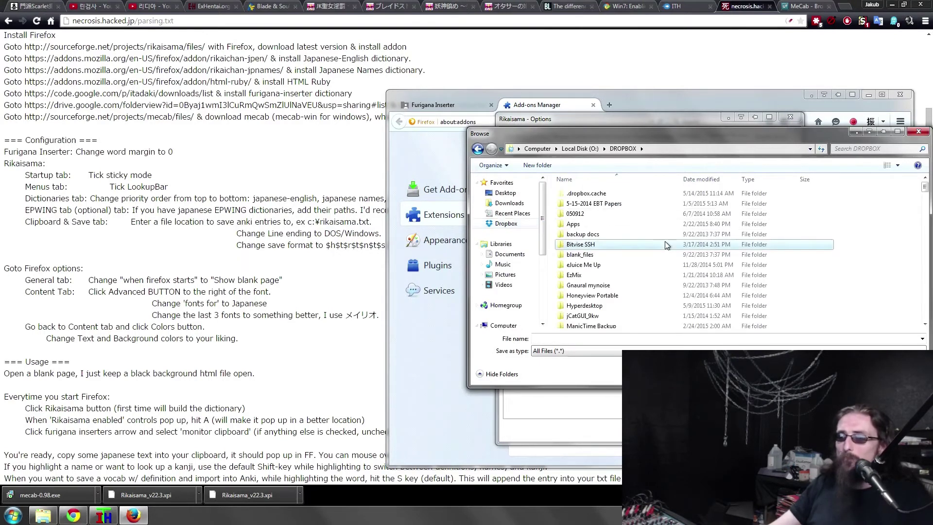
key("a")
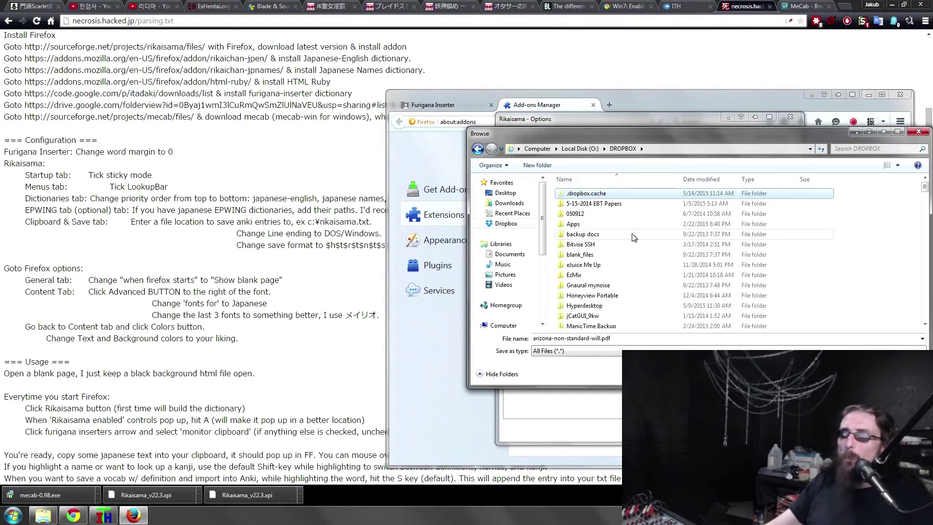
key("r")
key("i")
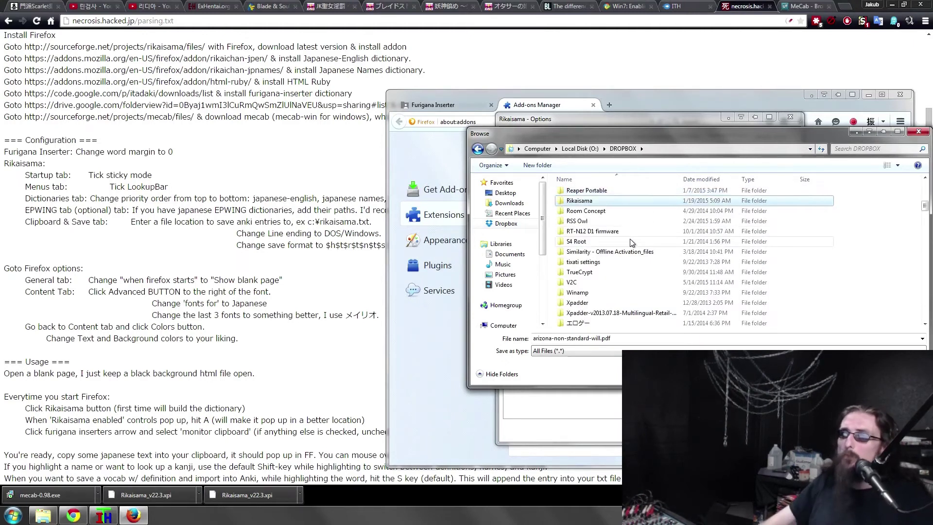
key("Return")
left_click(588, 195)
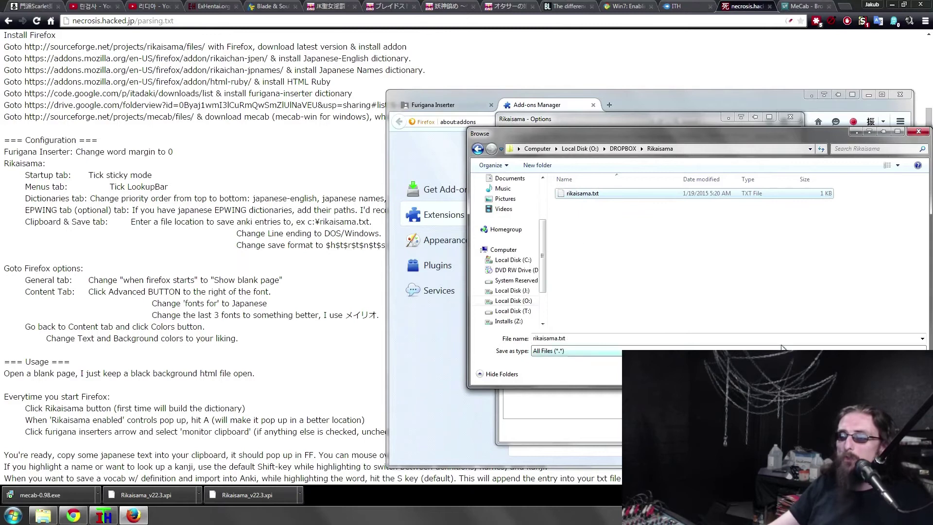
key("Return")
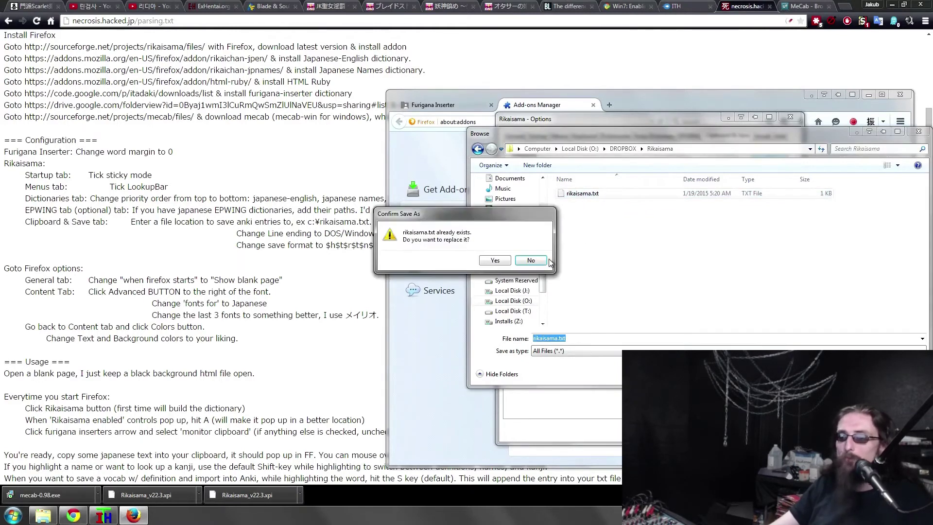
left_click(502, 263)
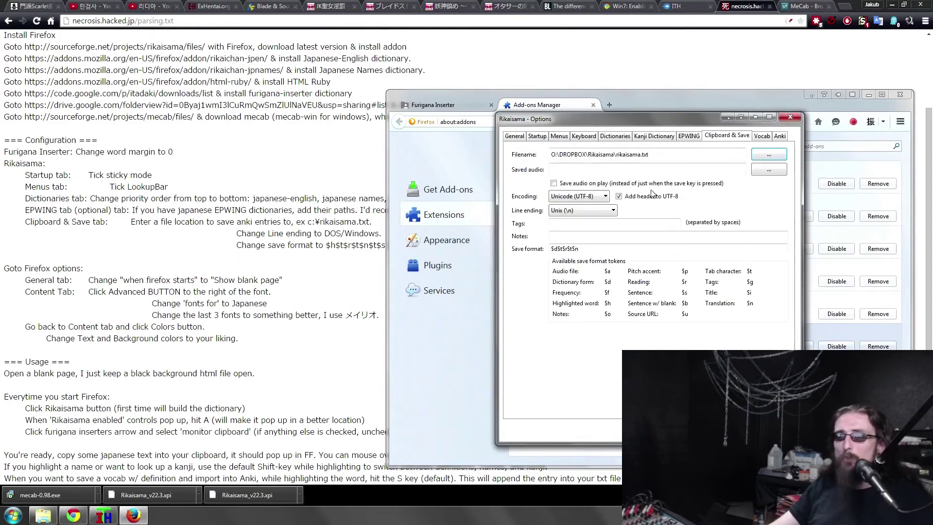
Step: Highlight the line ending instruction in the Chrome notes and set Rikaisama's line ending to DOS/Windows (\r\n) in Firefox
left_click(284, 196)
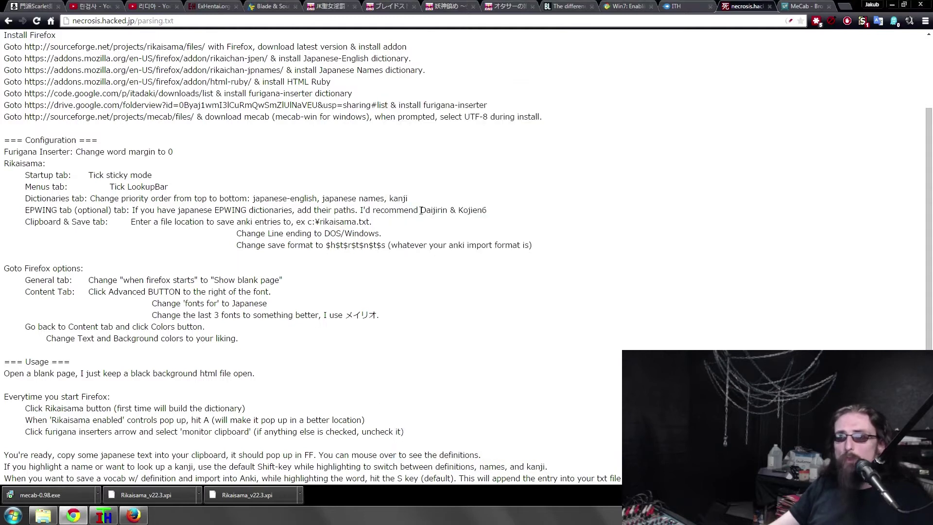
left_click_drag(237, 233, 423, 235)
key("alt+Tab")
left_click(578, 209)
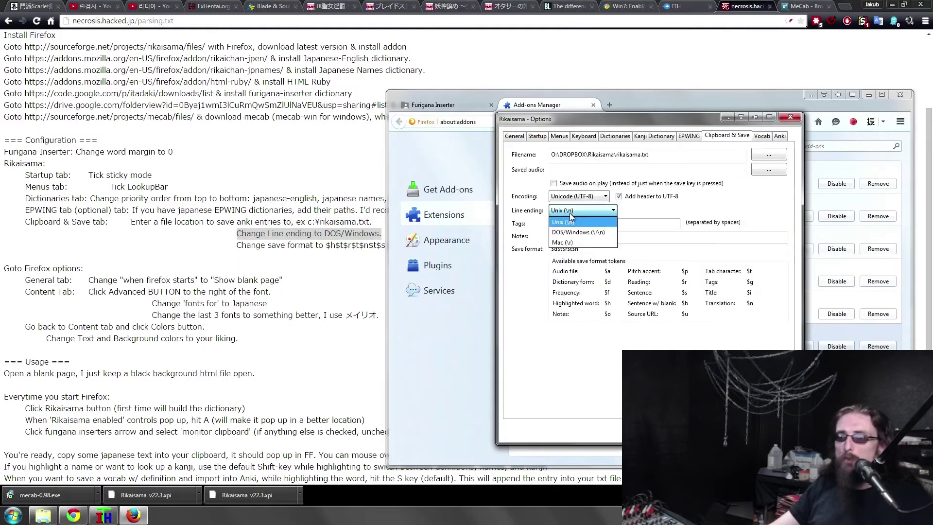
left_click(575, 229)
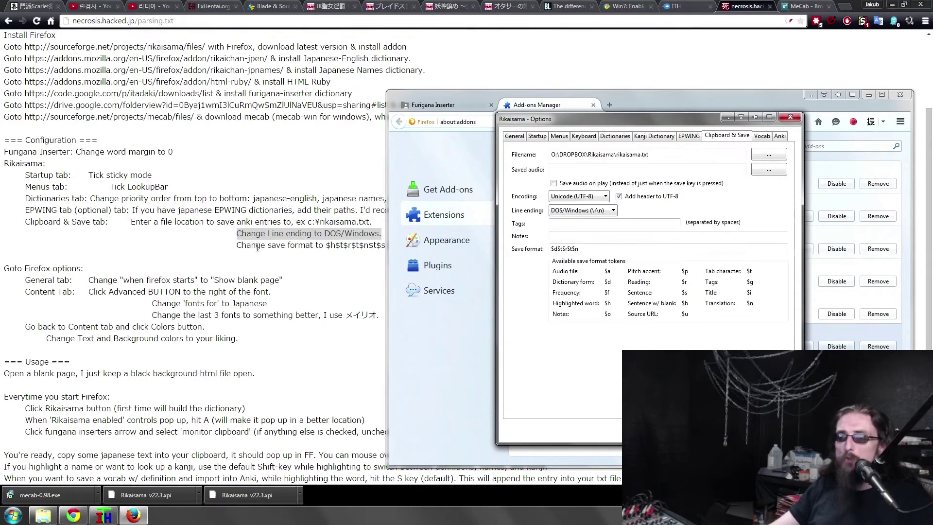
Step: Copy $h$t$r$t$n$t$s from the Chrome notes into Rikaisama's save format in Firefox and accept the options
left_click(342, 246)
left_click_drag(327, 246, 388, 248)
key("ctrl+c")
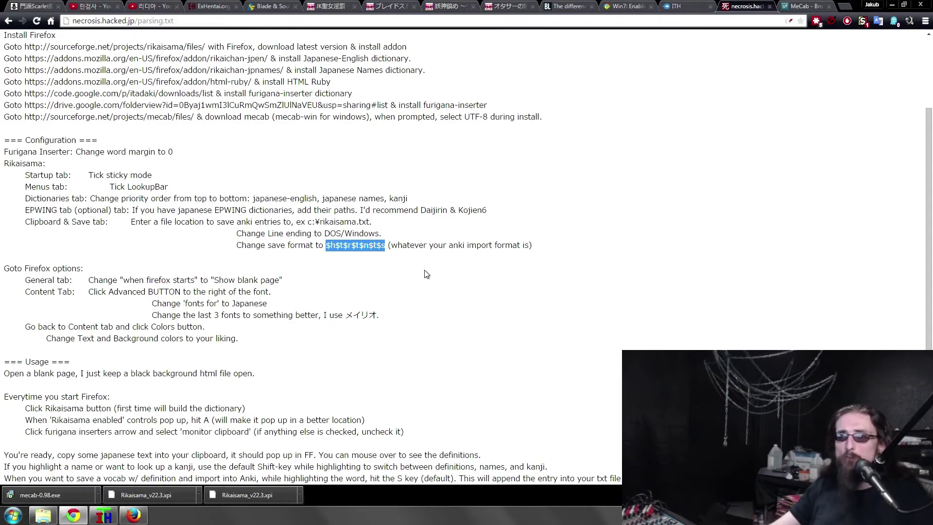
key("alt+Tab")
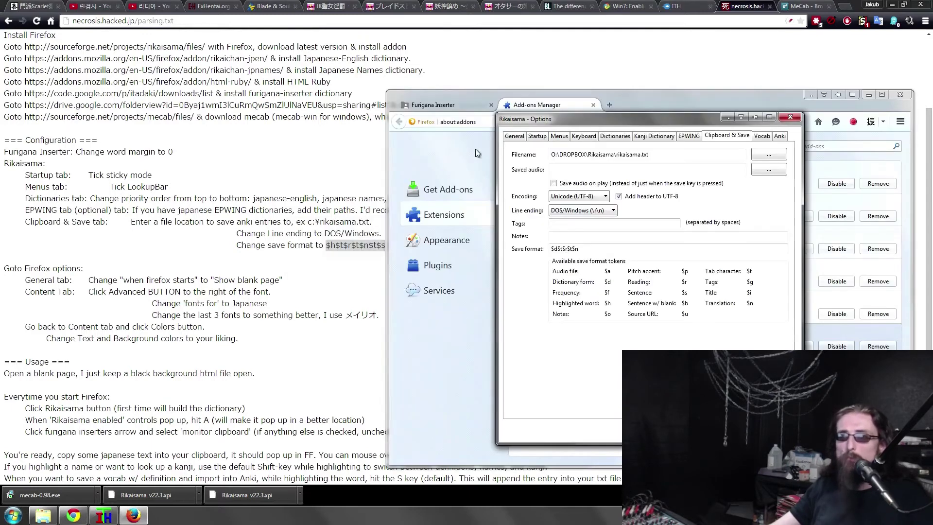
left_click(602, 237)
left_click(598, 249)
key("ctrl+a")
key("ctrl+v")
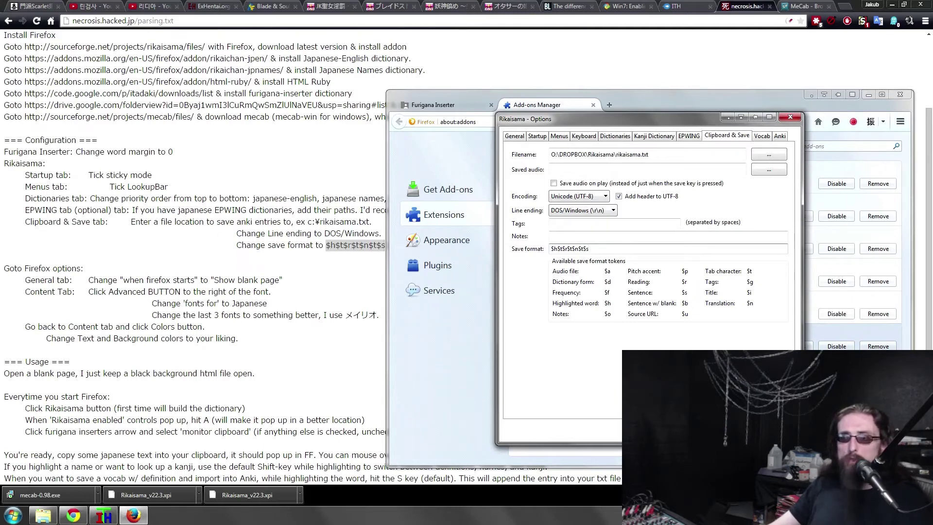
key("Return")
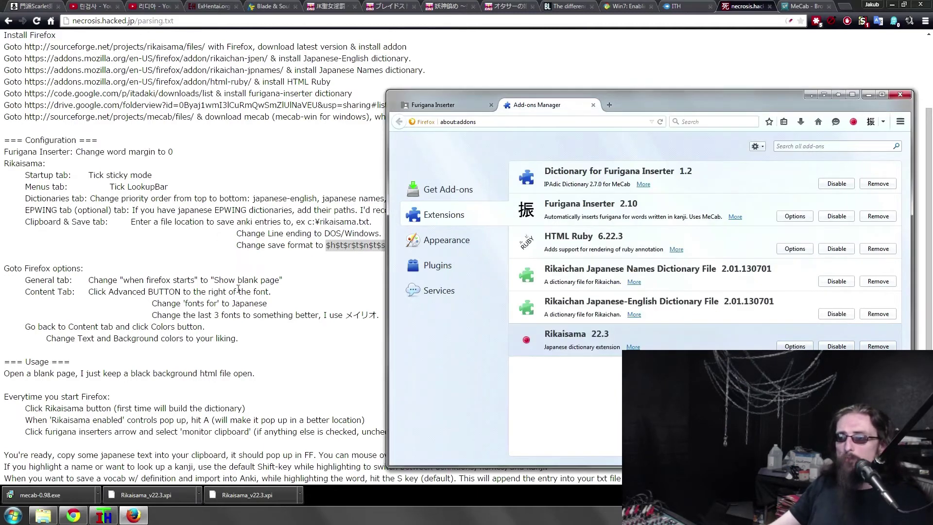
Step: Highlight the Firefox options heading in the Chrome notes and open the Firefox options
left_click_drag(35, 267, 105, 271)
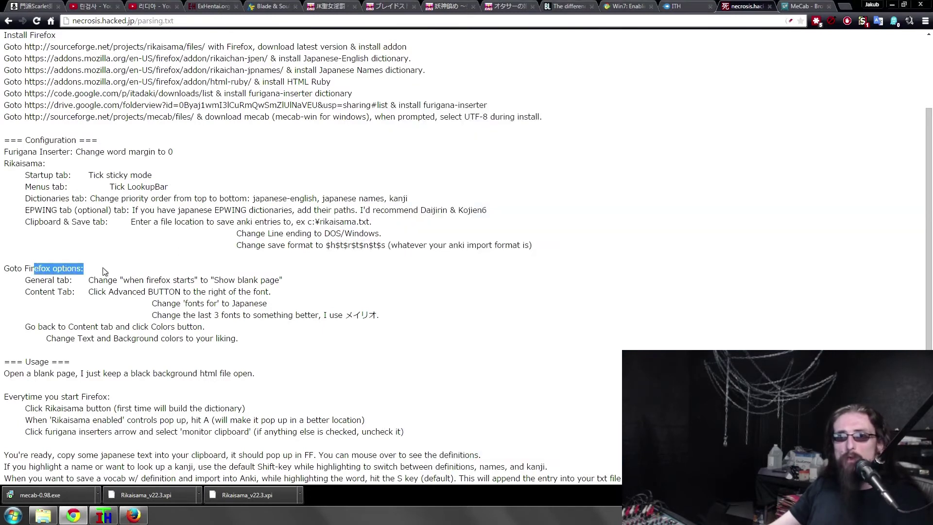
scroll(105, 272, "down", 1)
key("alt+Tab")
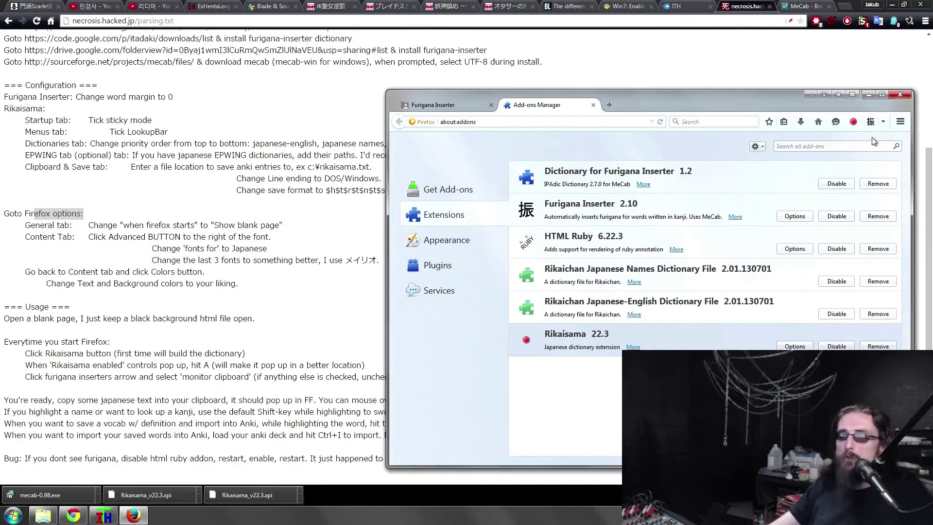
left_click(900, 122)
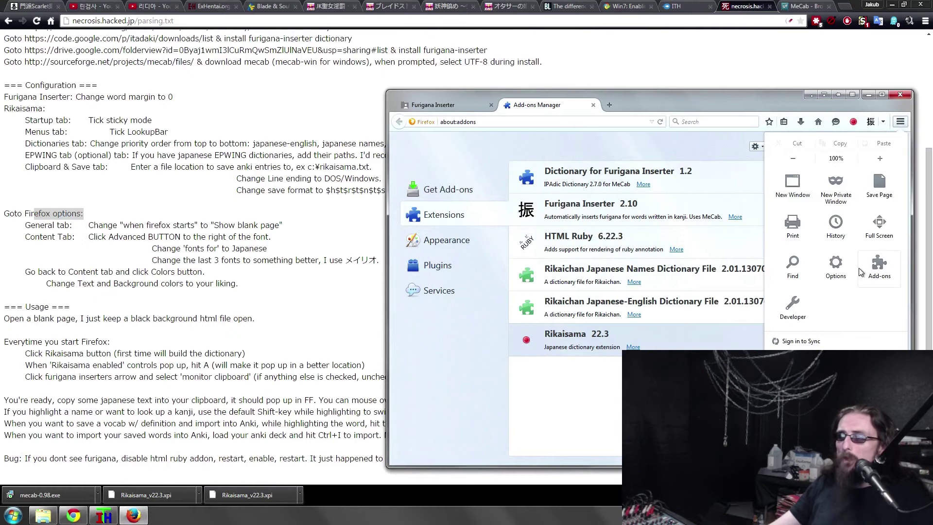
left_click(836, 266)
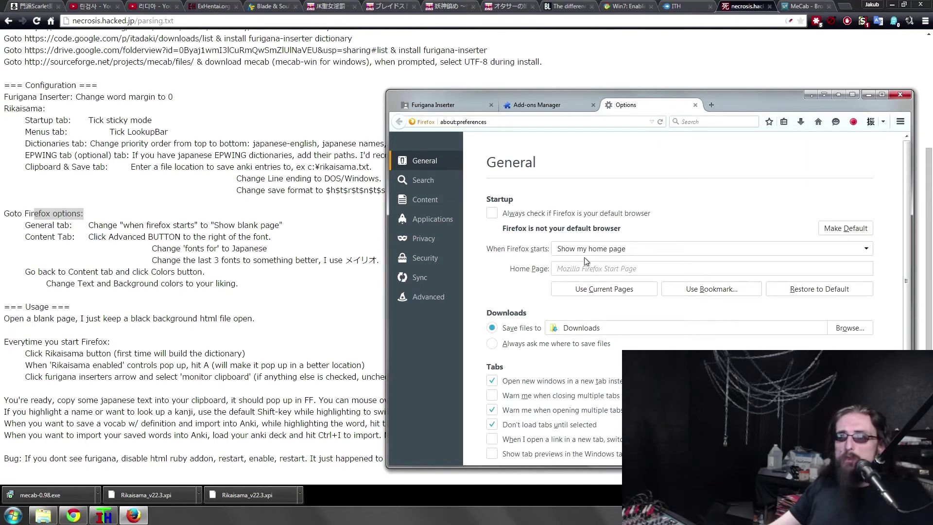
Step: Try the startup setting "Show my windows and tabs from last time" for when Firefox starts
left_click(595, 251)
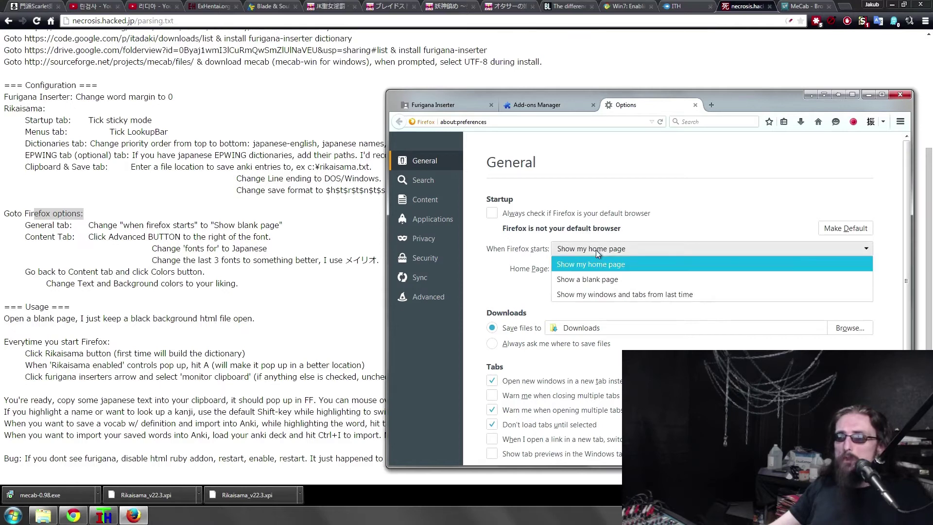
left_click(615, 295)
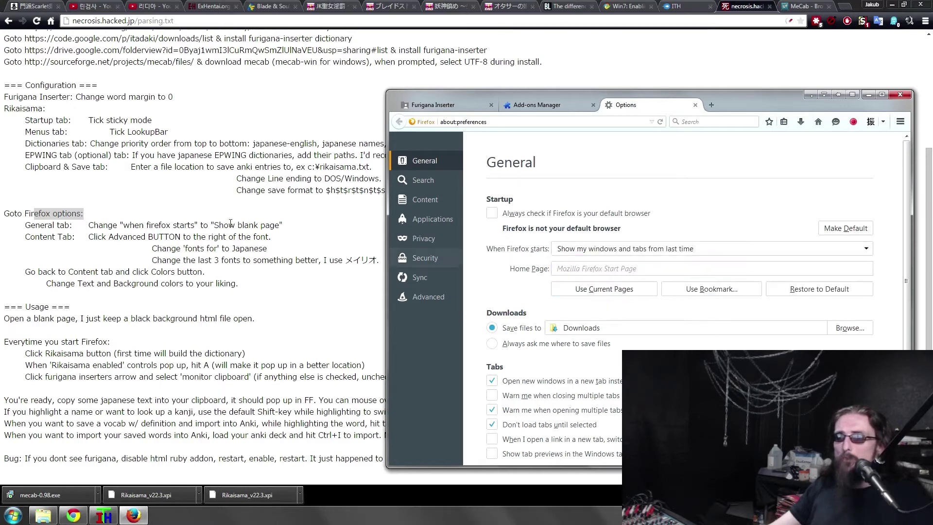
left_click(607, 253)
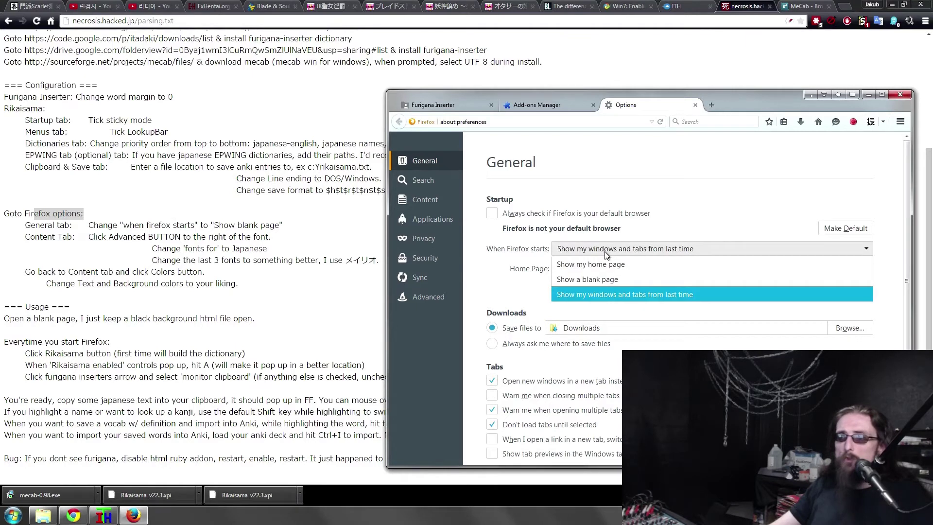
left_click(617, 283)
left_click(611, 251)
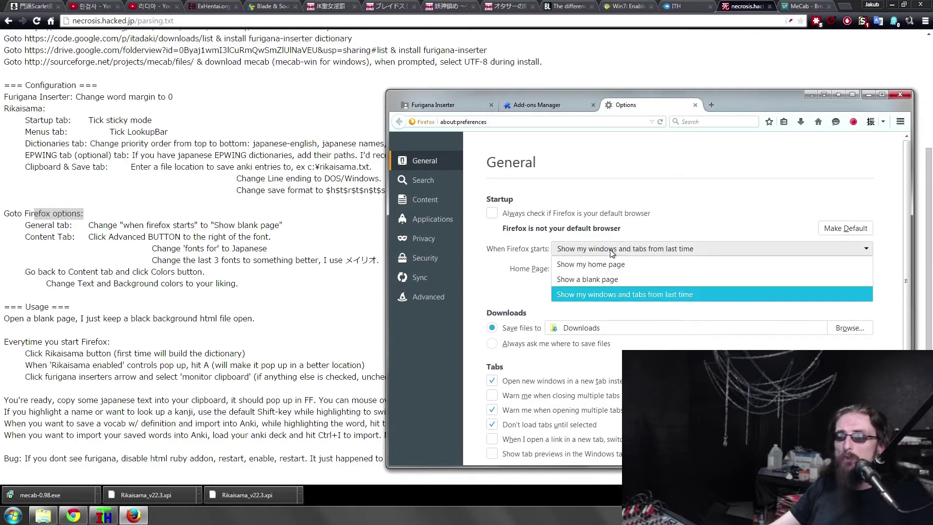
left_click(628, 291)
left_click(623, 253)
left_click(623, 253)
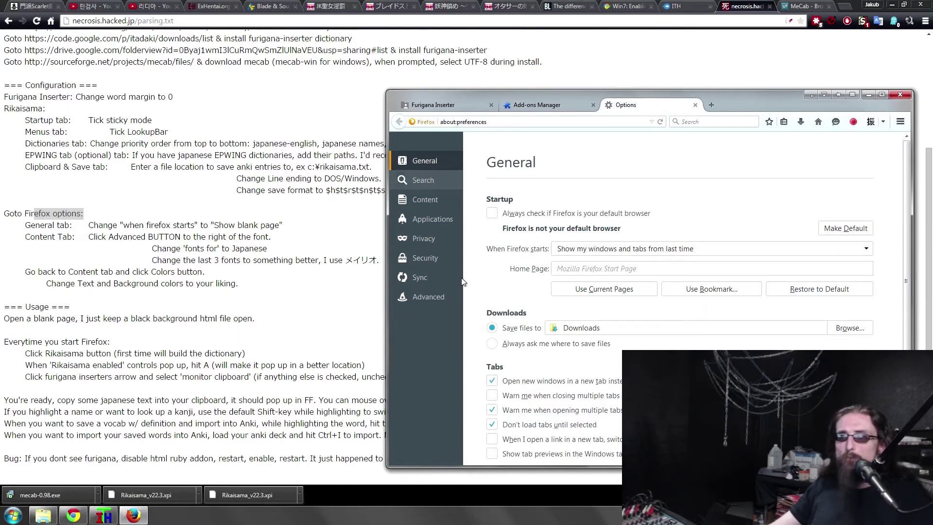
Step: Set Firefox to show a blank page when it starts, and restart Firefox
left_click(632, 248)
left_click(610, 279)
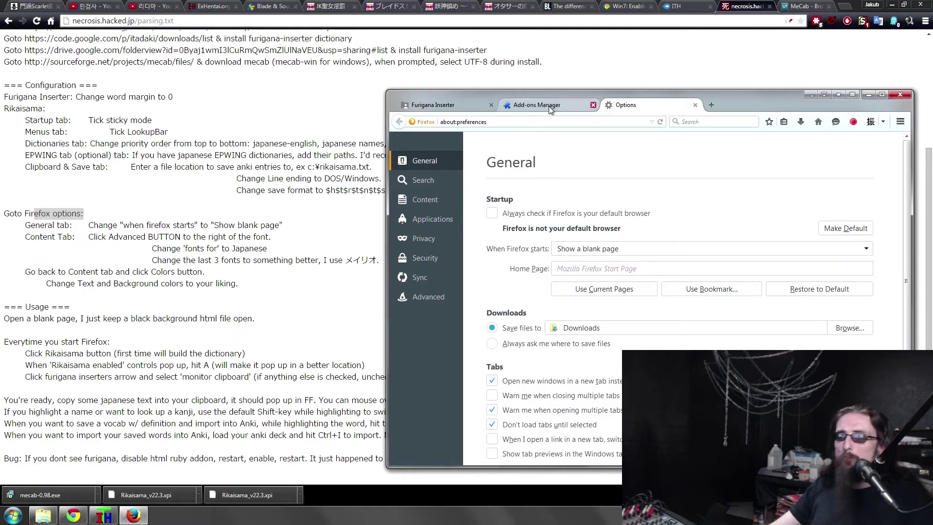
left_click(899, 94)
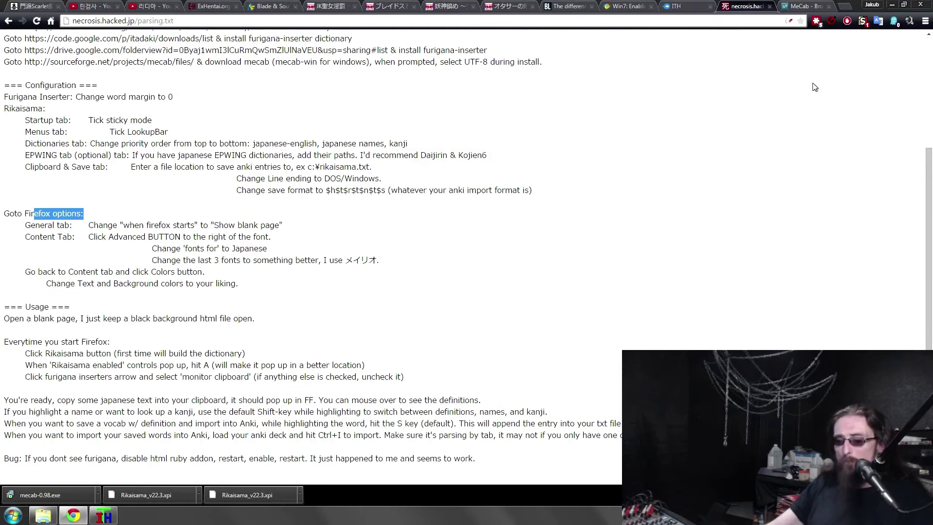
key("super")
type("firefox")
key("Return")
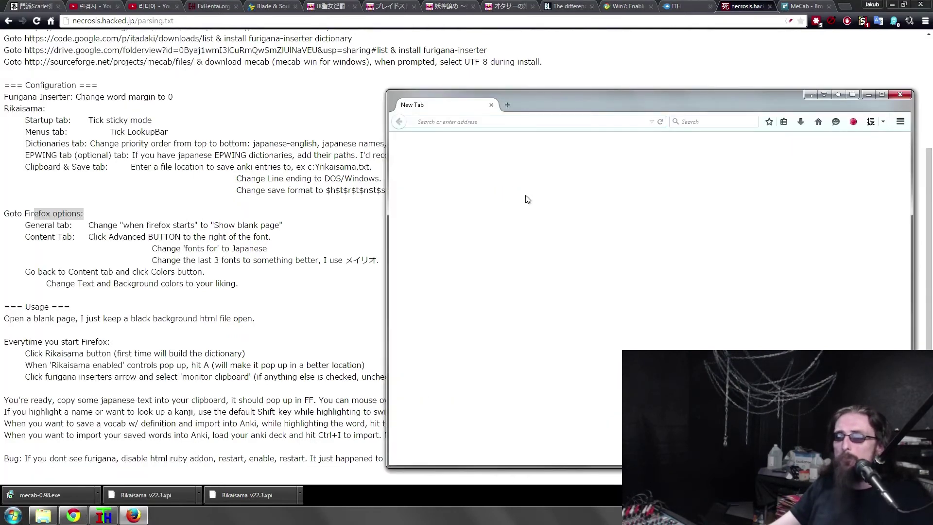
Step: Highlight the General tab startup instruction in the Chrome notes and reopen the General options in Firefox
left_click(198, 241)
left_click_drag(275, 223, 292, 214)
key("alt+Tab")
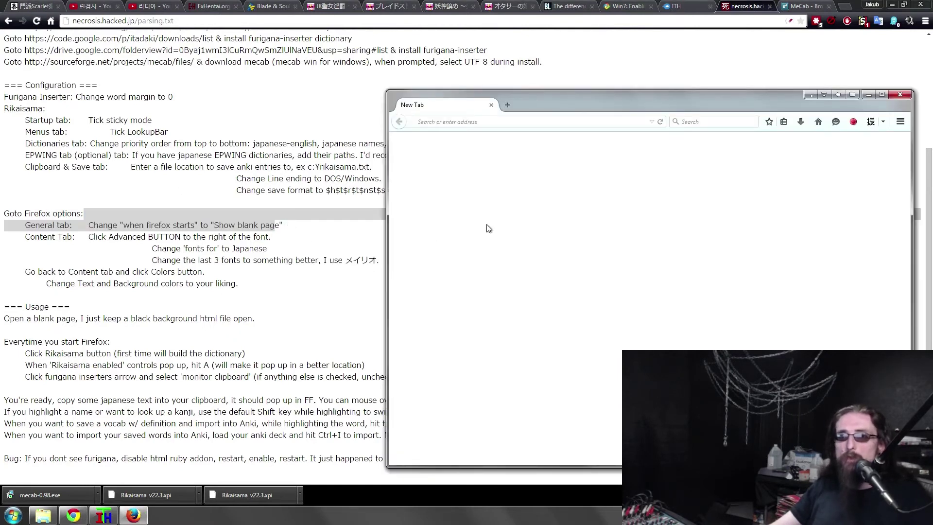
left_click(908, 127)
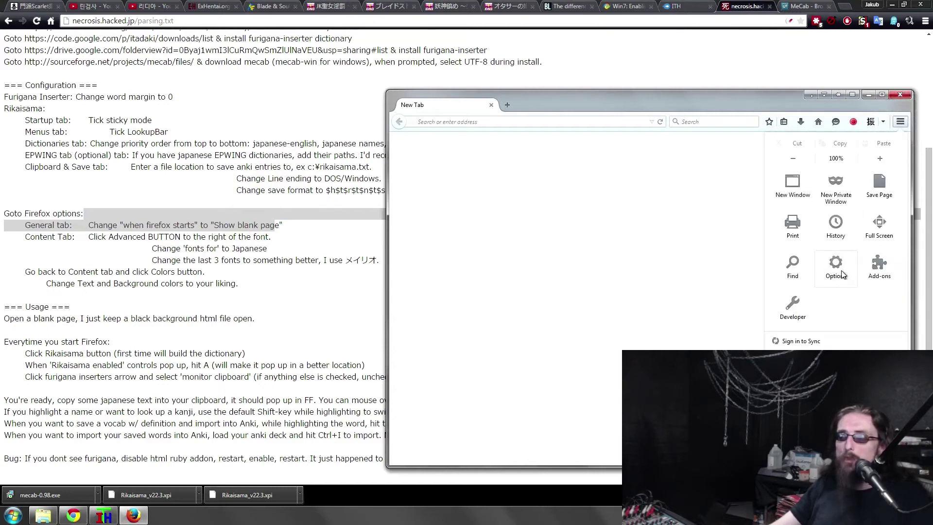
left_click(839, 270)
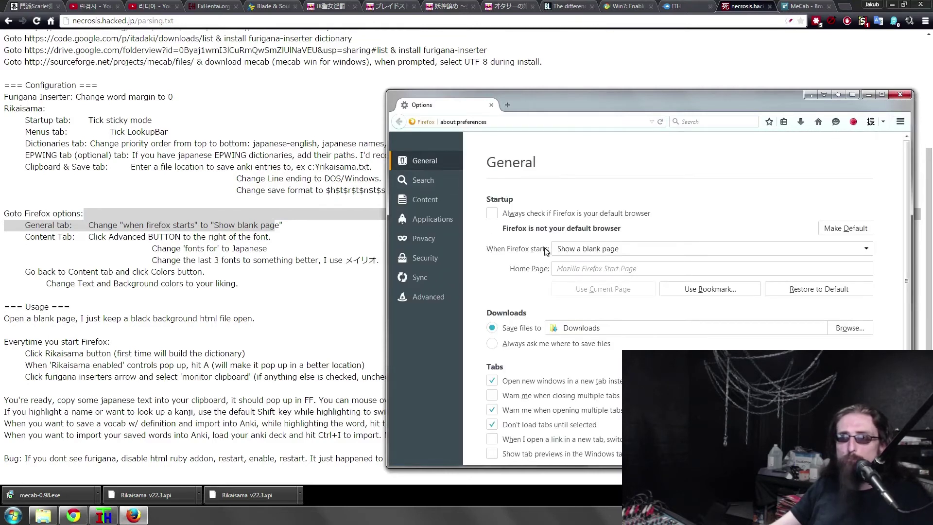
scroll(542, 242, "down", 1)
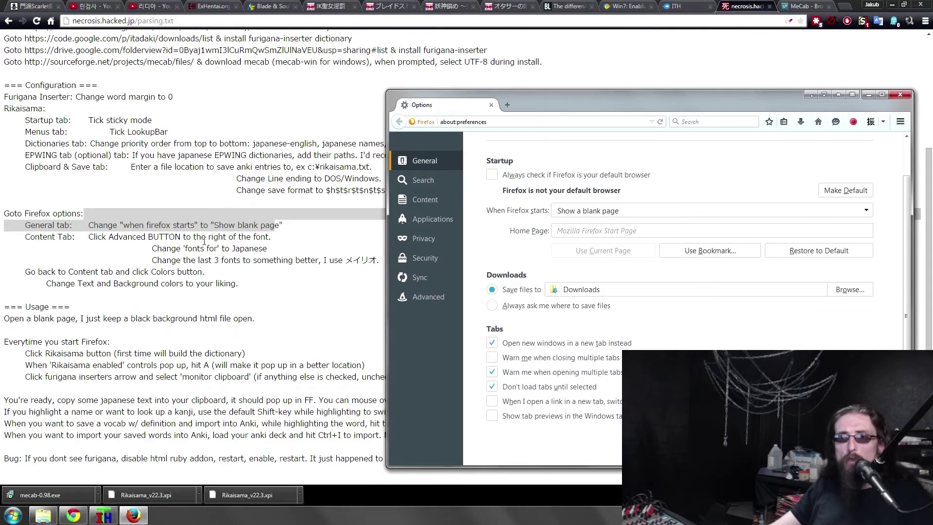
Step: Highlight the Content tab instruction in the Chrome notes and open the advanced font settings in Firefox's Content options
key("alt+Tab")
left_click_drag(43, 236, 168, 237)
key("alt+Tab")
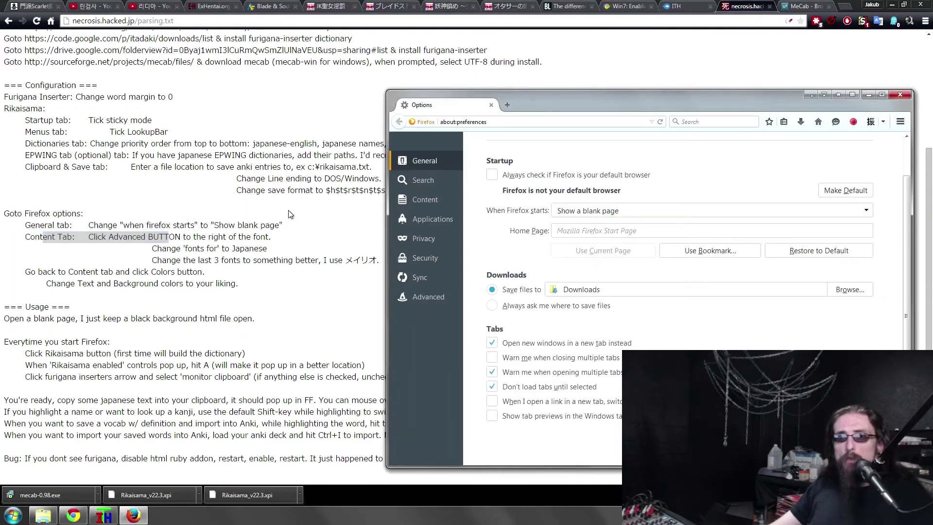
left_click(438, 201)
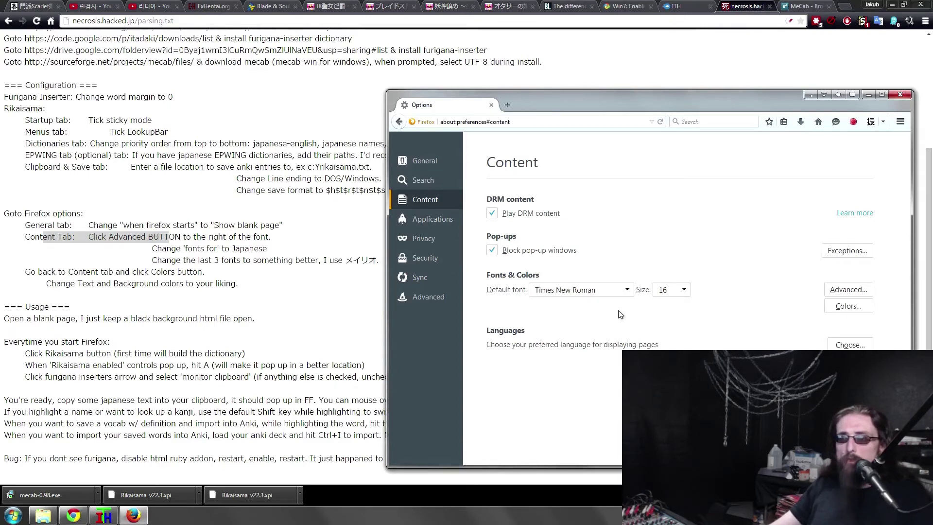
left_click(839, 290)
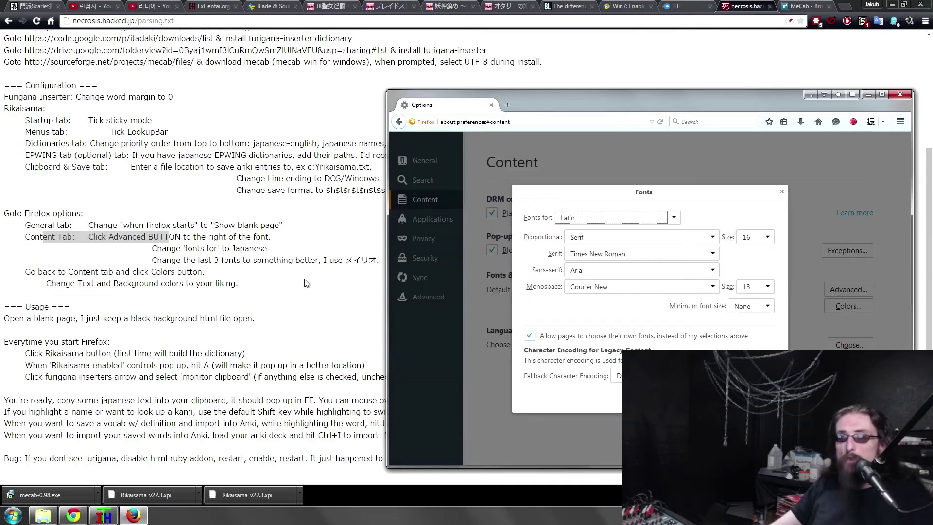
Step: Highlight the 'fonts for' instruction in the Chrome notes and set Firefox's Fonts for option to Japanese
left_click_drag(182, 248, 267, 248)
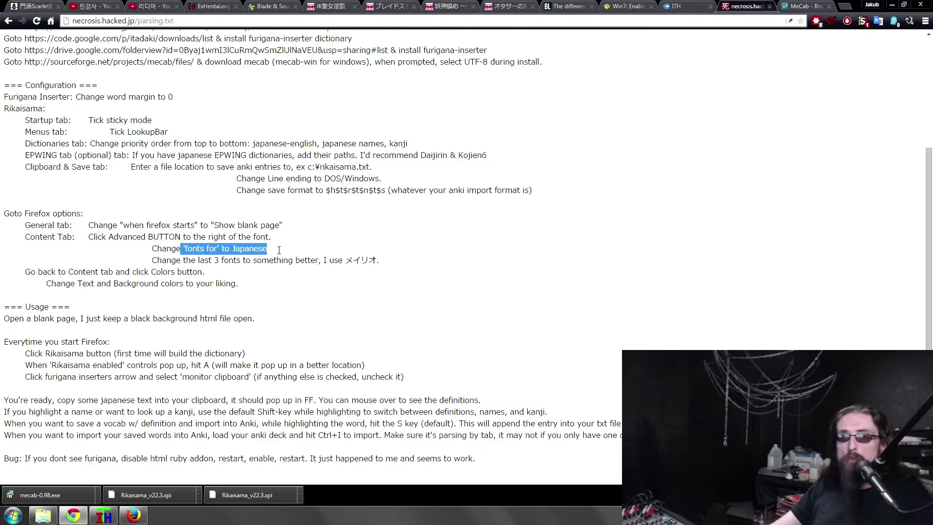
key("alt+Tab")
left_click(597, 222)
scroll(605, 311, "down", 3)
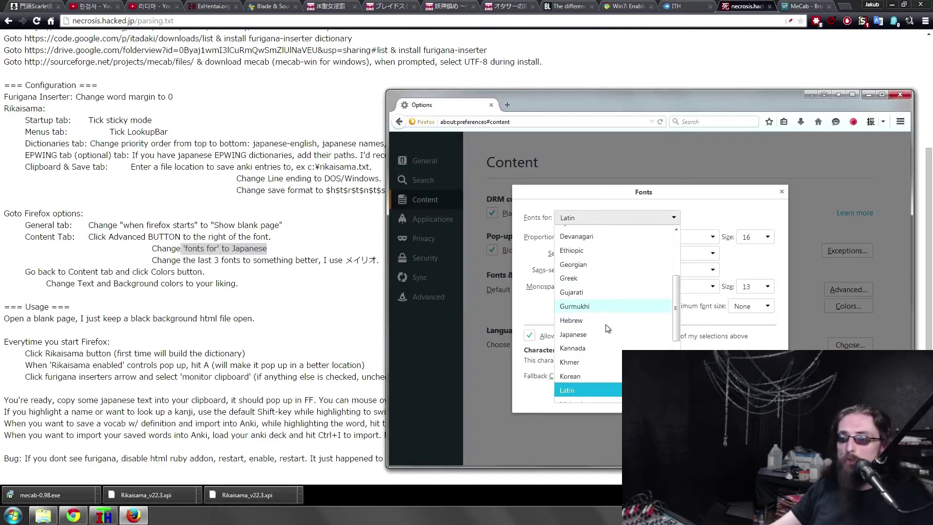
left_click(607, 280)
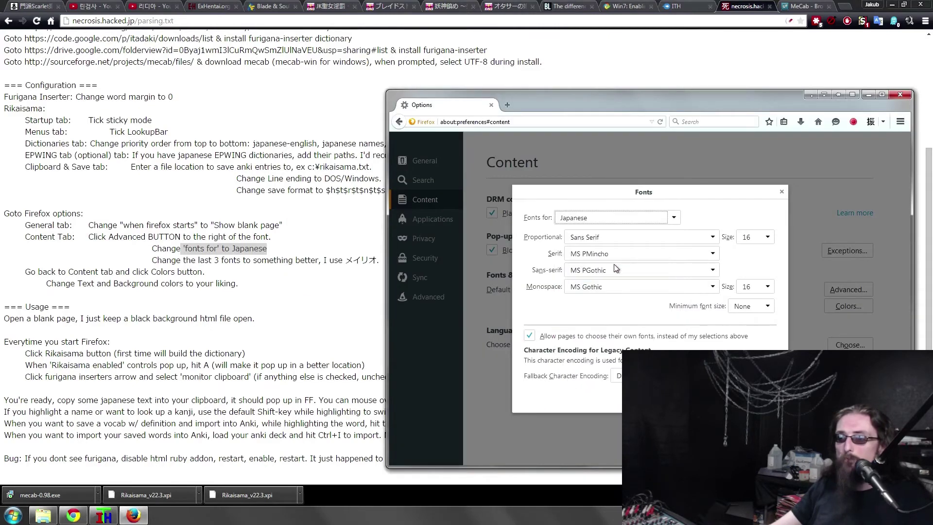
Step: Highlight "something better" in the Chrome notes and set Firefox's Monospace font for Japanese to Meiryo
left_click_drag(253, 260, 318, 261)
key("alt+Tab")
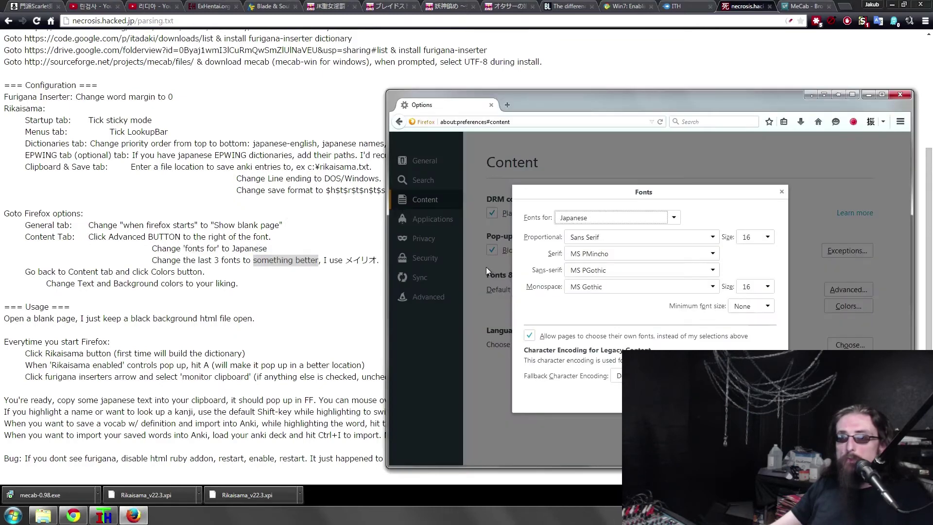
left_click(701, 288)
left_click_drag(715, 308, 716, 399)
scroll(680, 370, "up", 1)
scroll(593, 347, "up", 4)
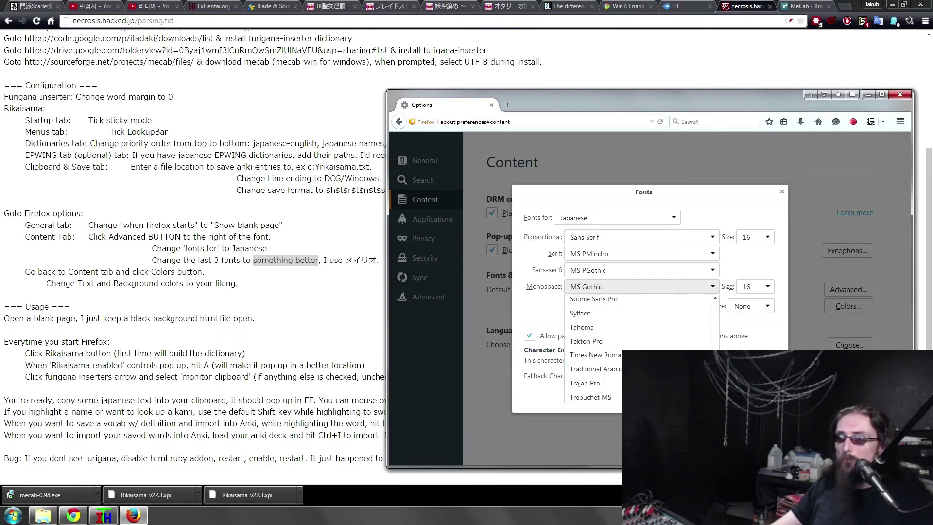
scroll(592, 348, "up", 7)
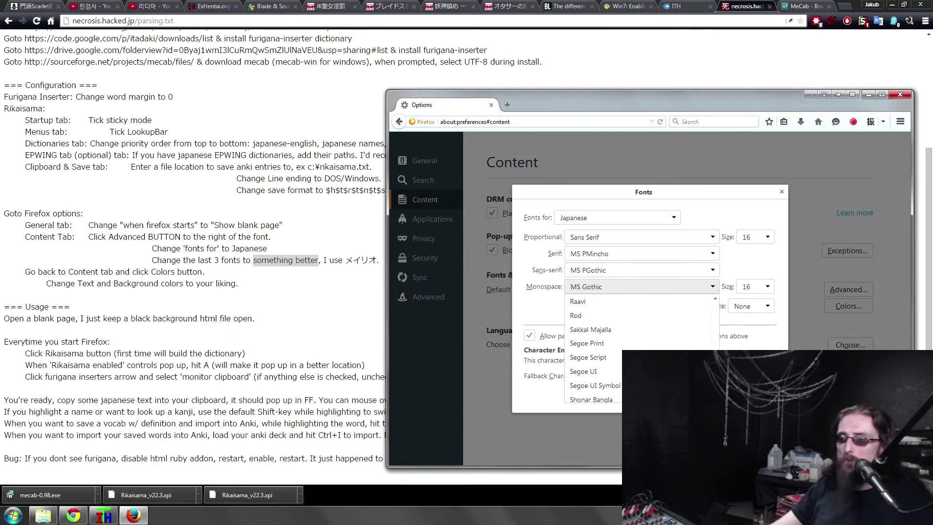
scroll(593, 348, "up", 4)
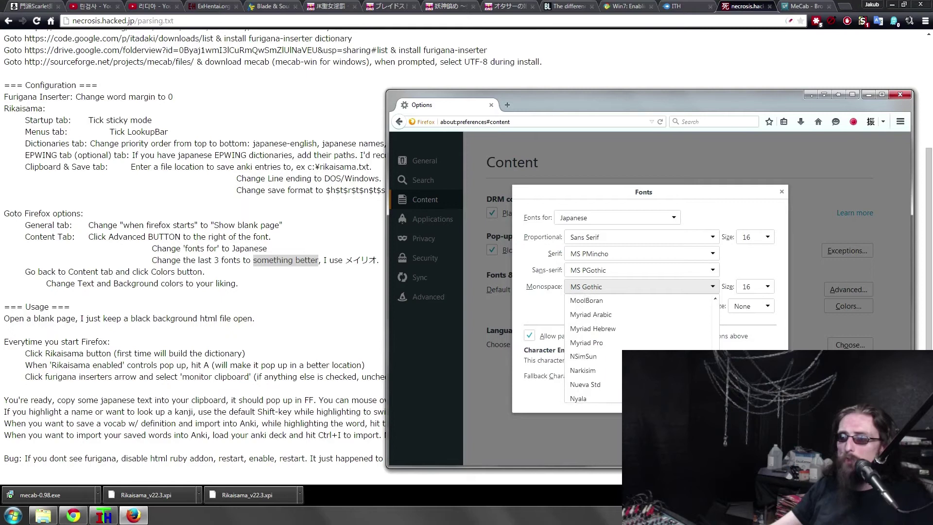
scroll(593, 348, "up", 5)
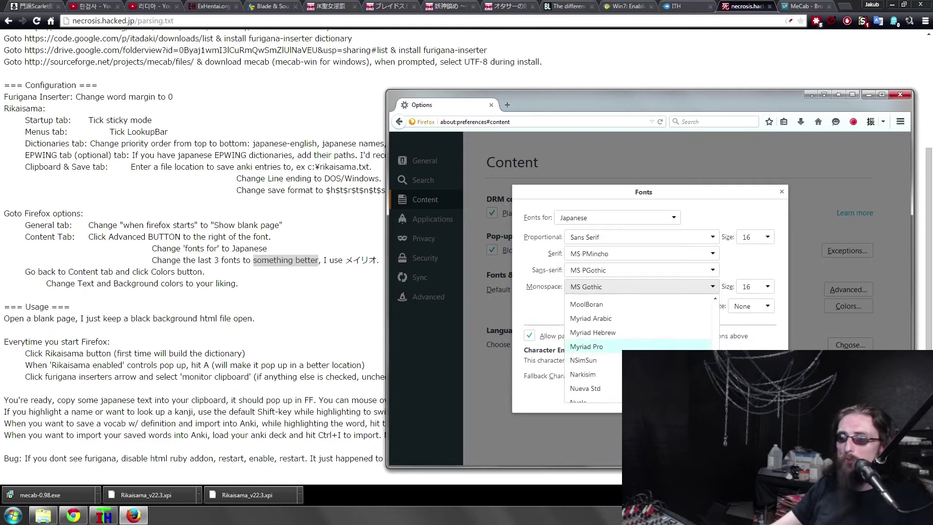
scroll(593, 349, "up", 8)
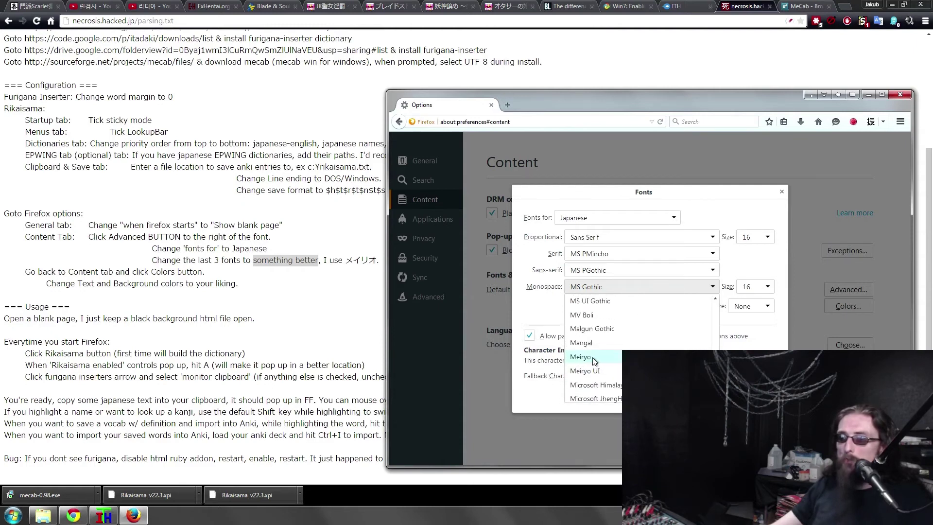
left_click(617, 361)
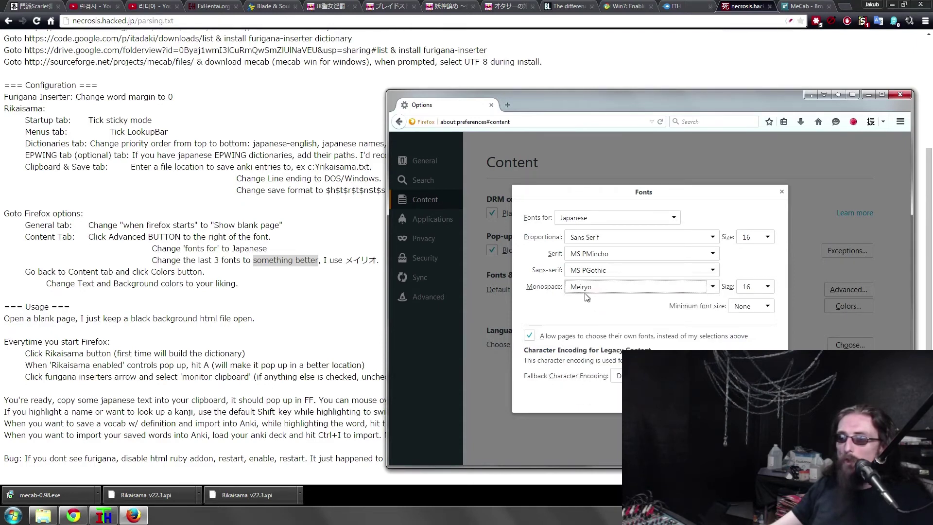
Step: Highlight the font name メイリオ in the Chrome notes and look over the Monospace font choices in Firefox
left_click_drag(346, 261, 378, 260)
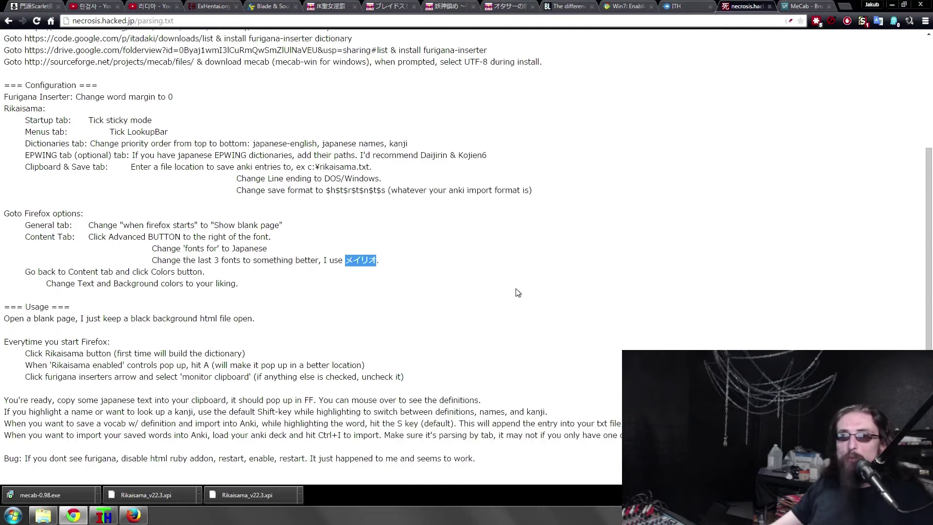
key("alt+Tab")
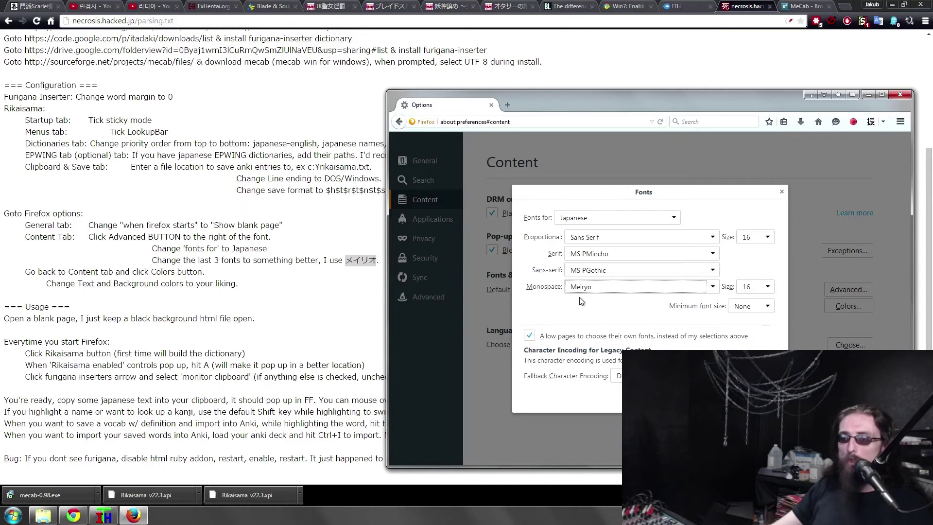
left_click(713, 287)
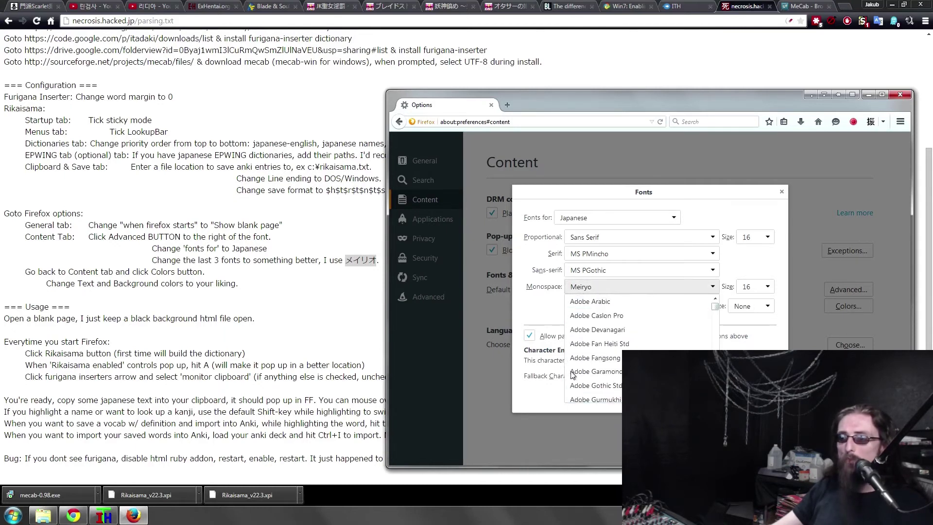
left_click(717, 288)
Step: Set the Sans-serif font for Japanese to Meiryo
left_click(714, 271)
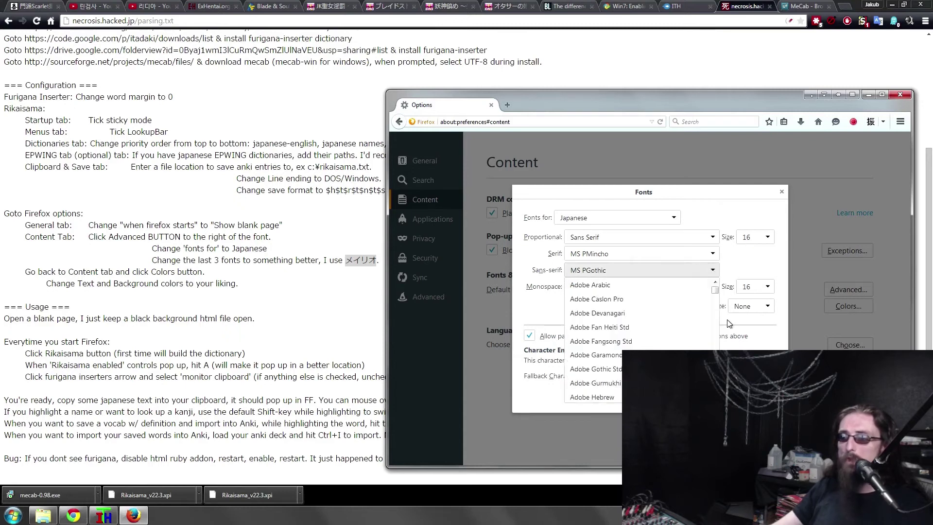
scroll(683, 319, "down", 5)
left_click(673, 267)
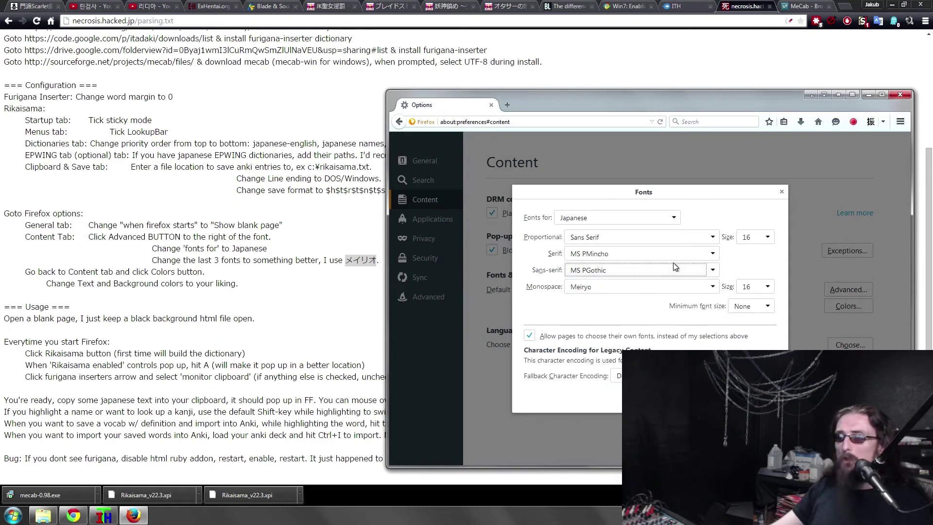
left_click(674, 267)
left_click(676, 270)
key("Up")
key("Up")
key("Up")
key("Up")
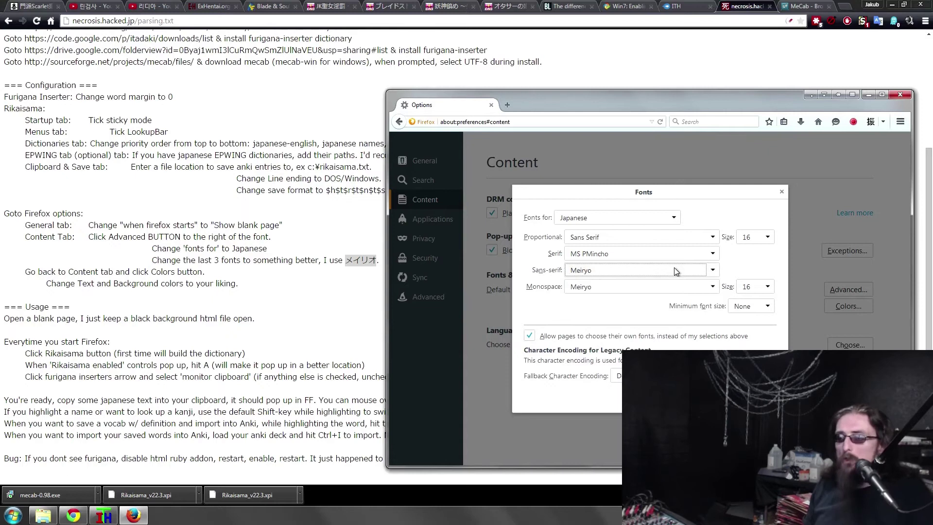
Step: Set the Serif font for Japanese to Meiryo
left_click(624, 251)
left_click(623, 251)
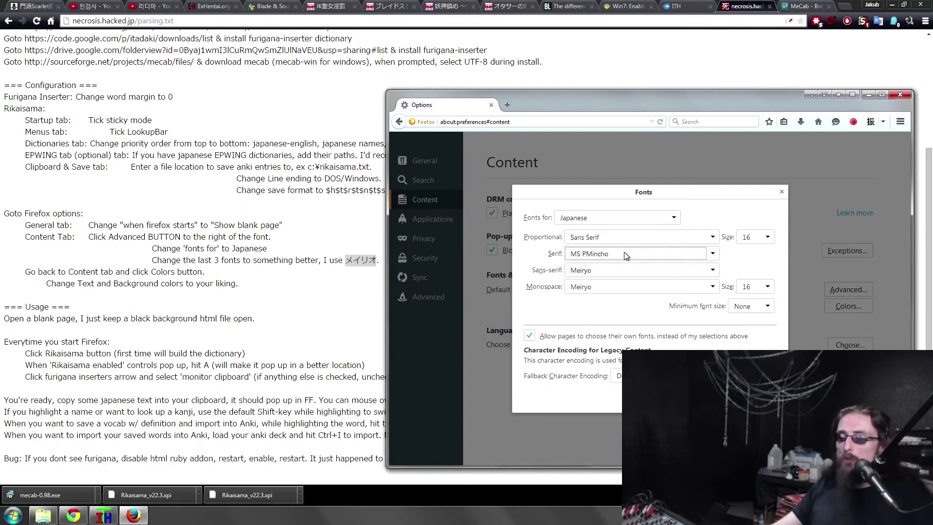
key("Up")
key("Up")
key("Up")
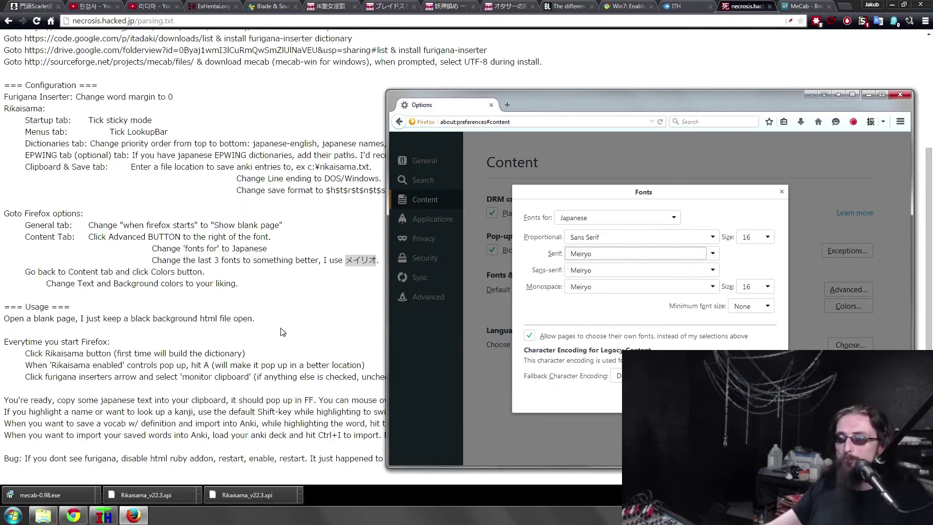
Step: Highlight the Colors instruction in the Chrome notes, then accept the font settings and open Firefox's color settings
left_click(323, 256)
left_click_drag(47, 271, 202, 272)
left_click(140, 518)
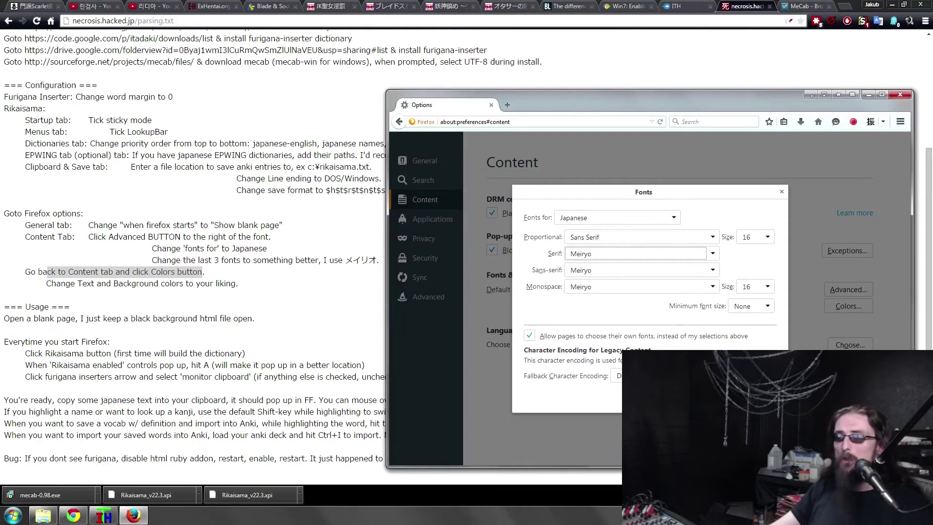
left_click(667, 397)
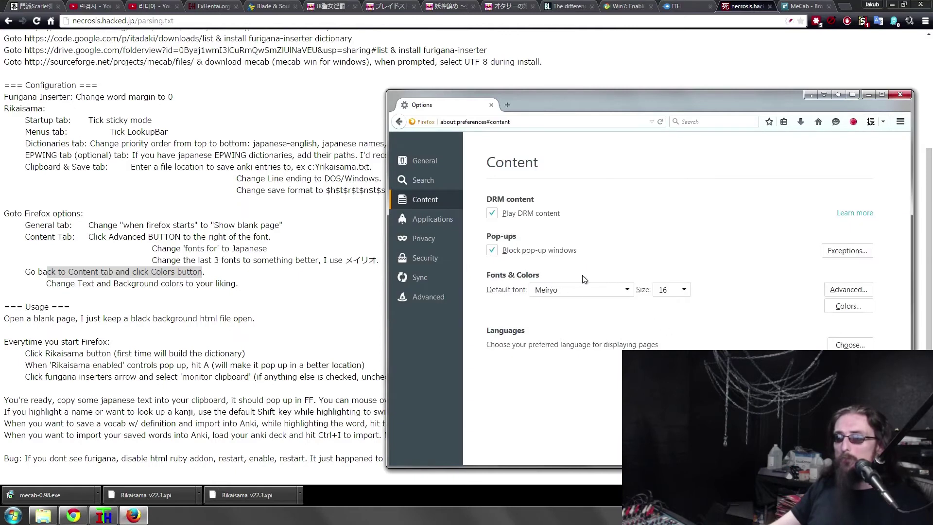
left_click(840, 306)
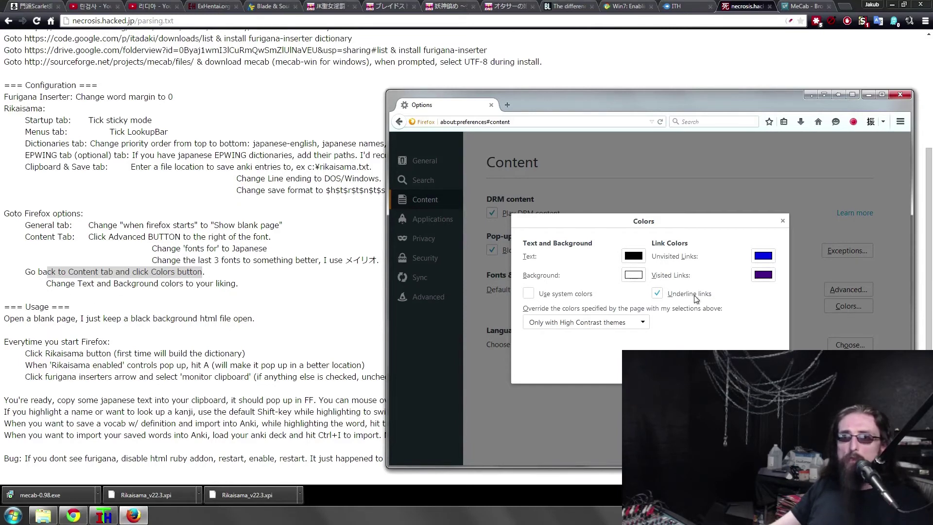
Step: Set the default page text color to white and the background color to black, and accept the color settings
left_click(635, 257)
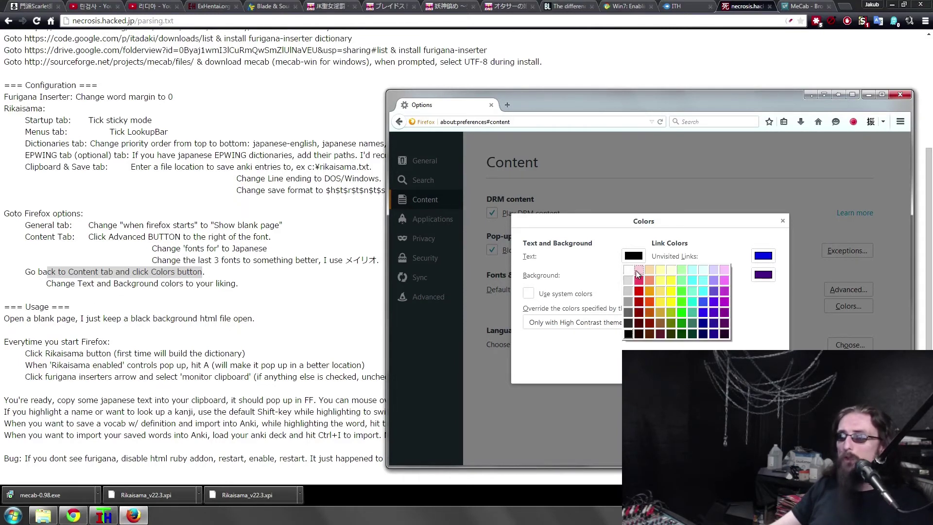
left_click(630, 271)
left_click(632, 274)
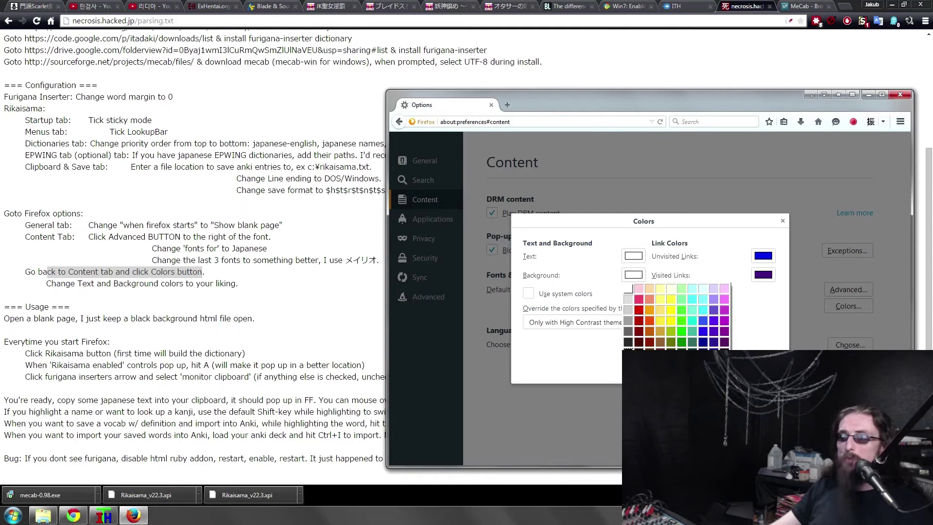
left_click(628, 352)
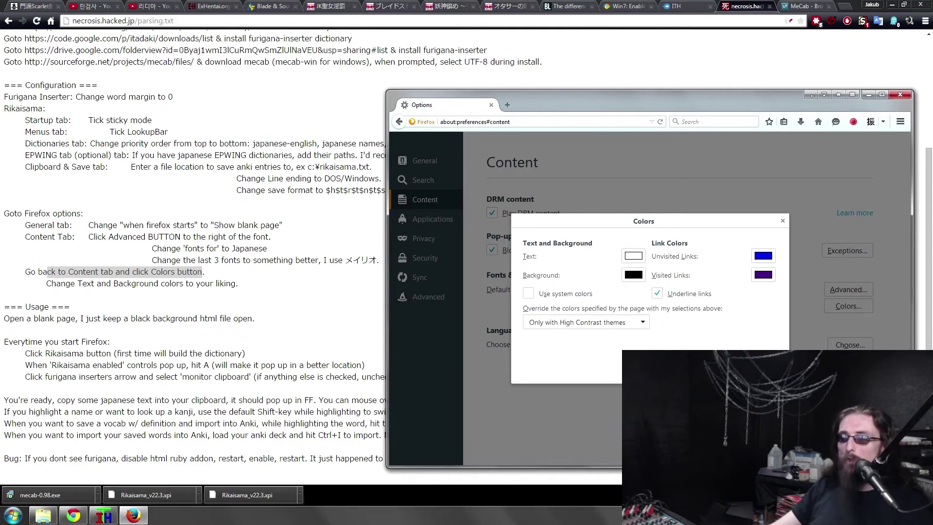
left_click(653, 367)
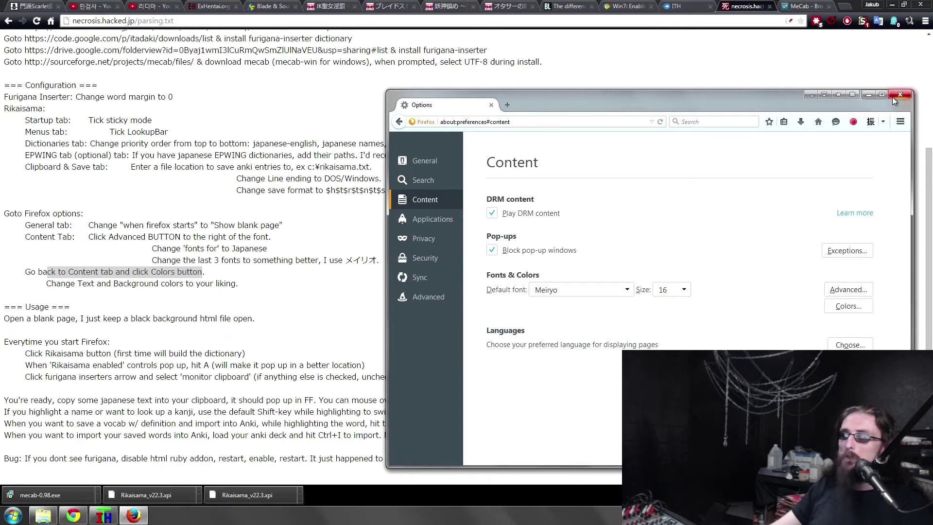
Step: Close Firefox and launch it again
key("F1")
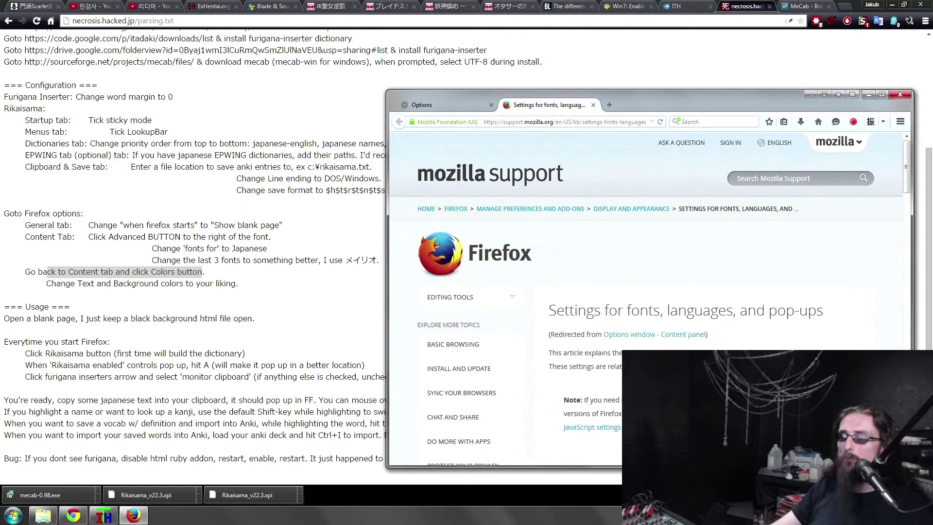
scroll(834, 343, "down", 5)
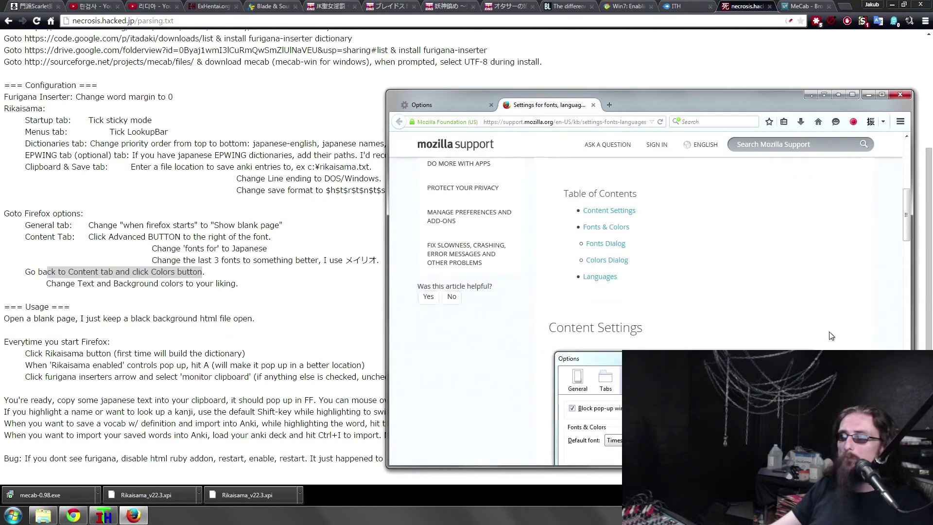
key("alt+F4")
key("super")
type("firefox")
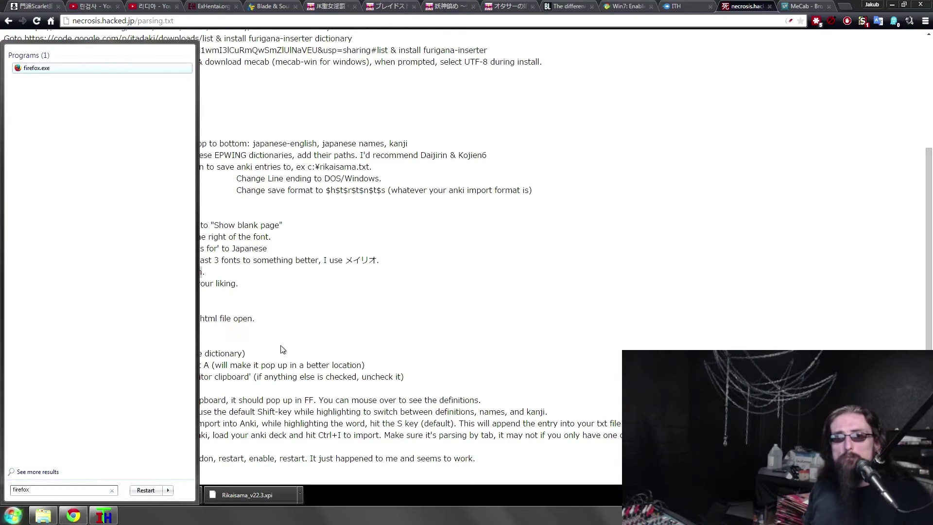
key("Return")
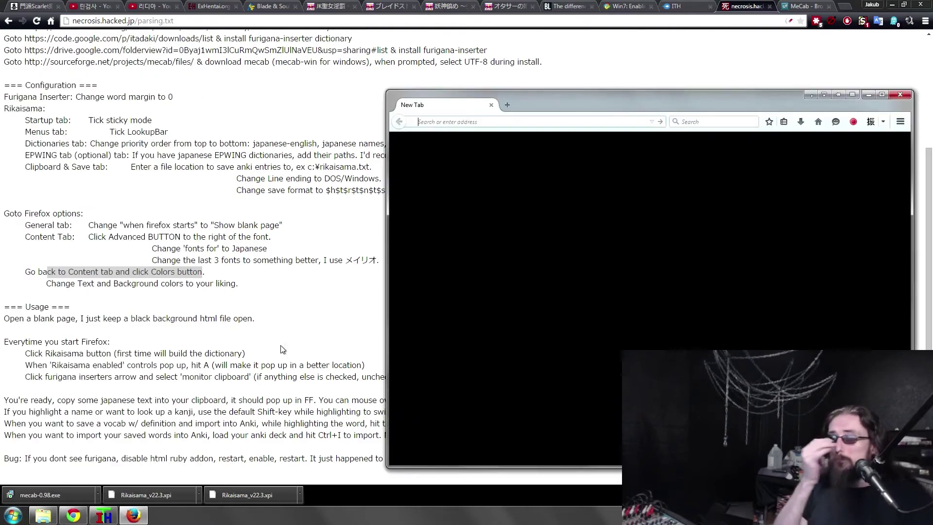
left_click(499, 261)
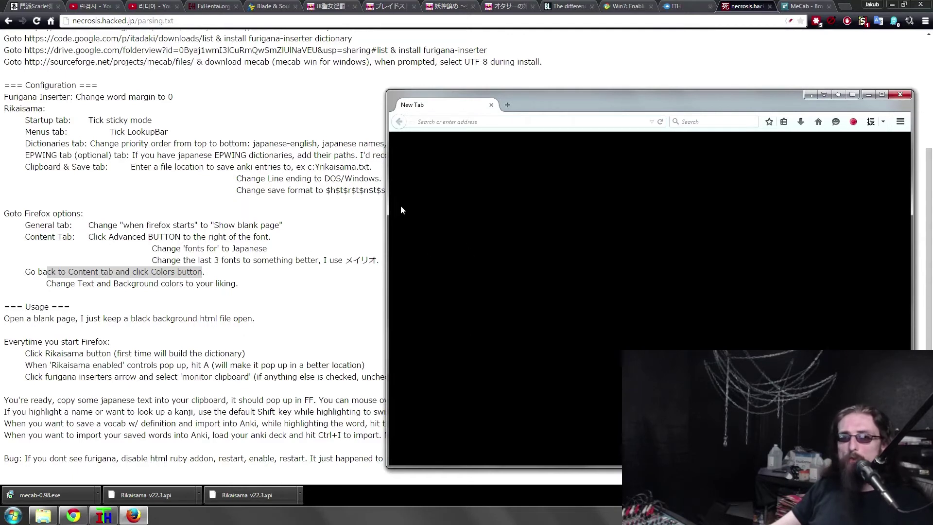
Step: Highlight the "Everytime you start Firefox" and "Open a blank page" lines in the Chrome notes, and return to Firefox
left_click(276, 280)
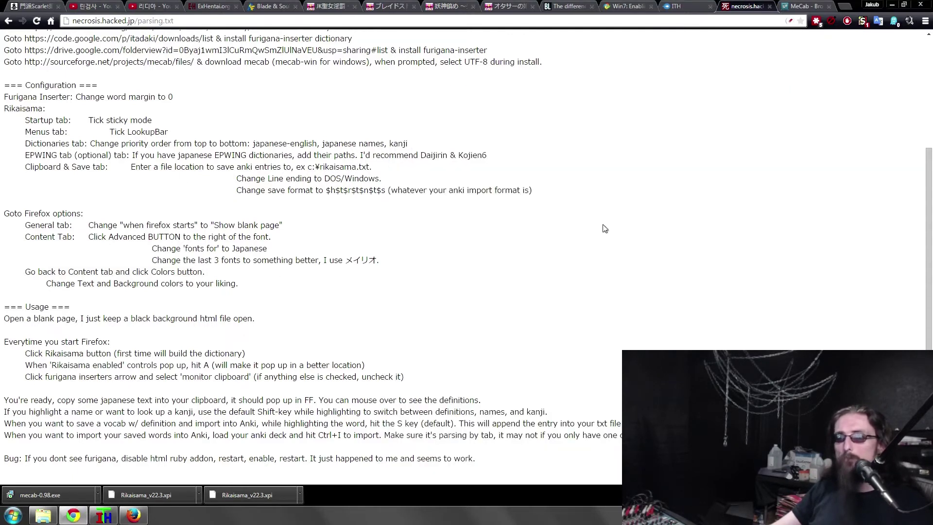
key("alt+Tab")
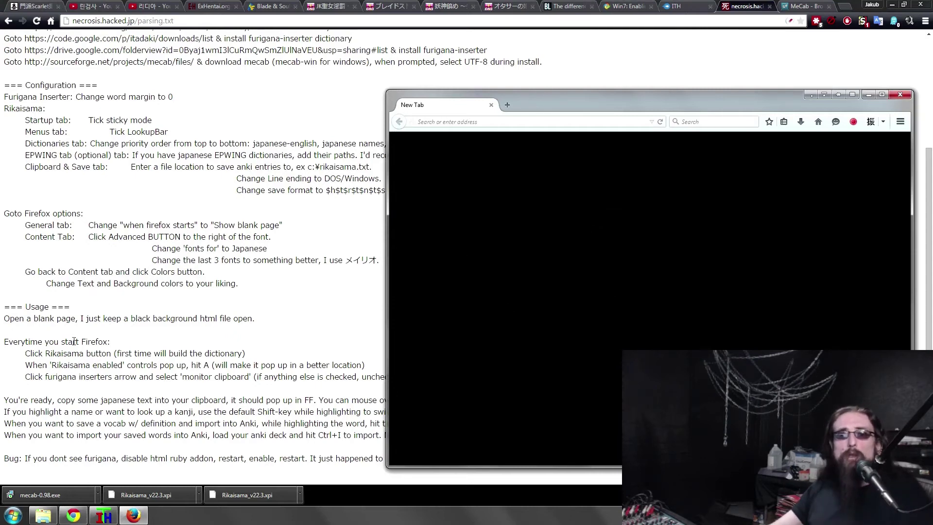
left_click(26, 341)
left_click_drag(26, 342, 111, 342)
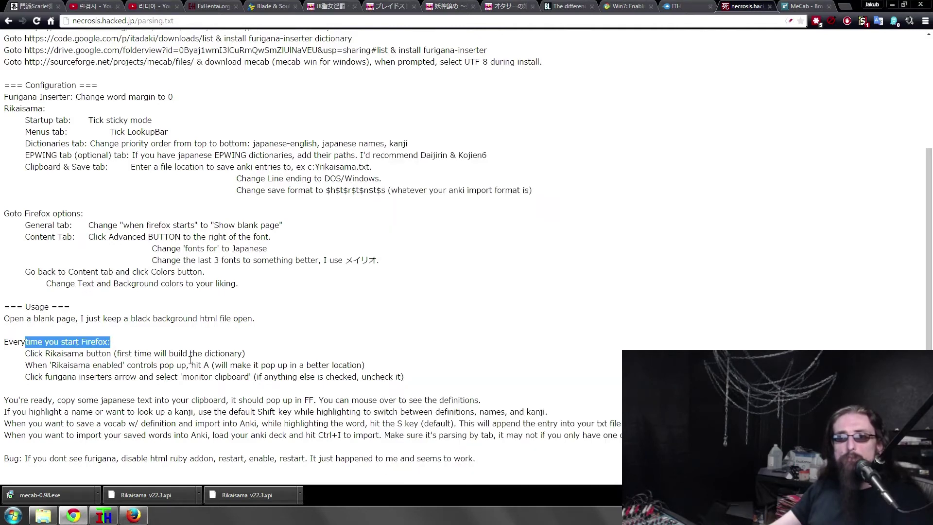
left_click_drag(4, 318, 253, 316)
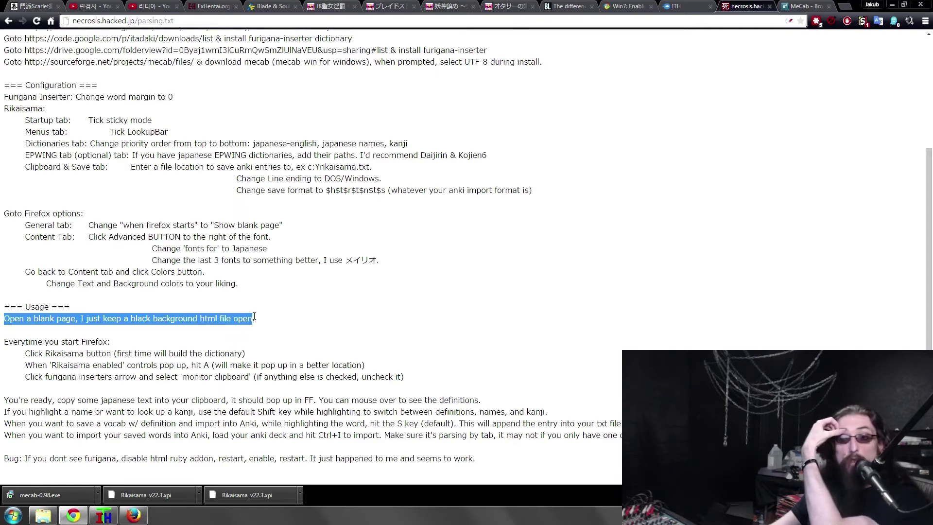
left_click(133, 515)
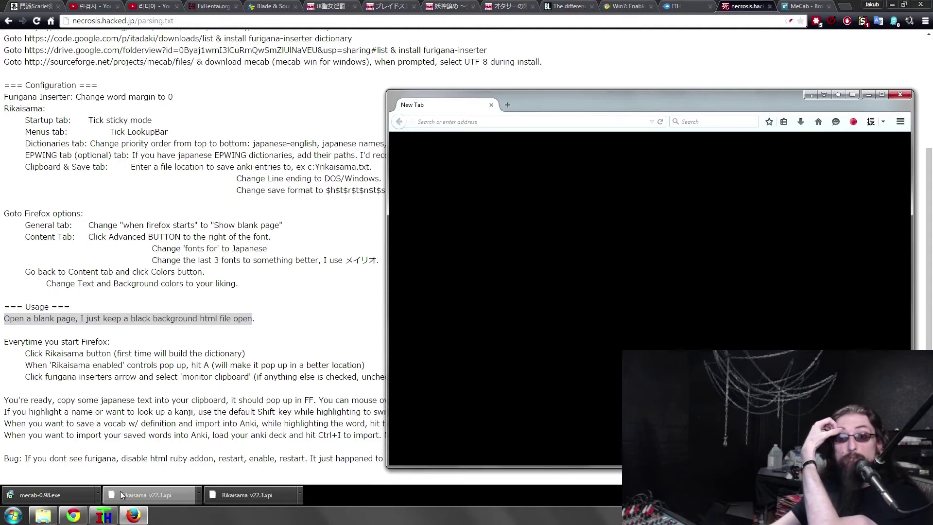
Step: Switch to Windows Explorer and open the blank_files folder inside the Dropbox folder
left_click(43, 515)
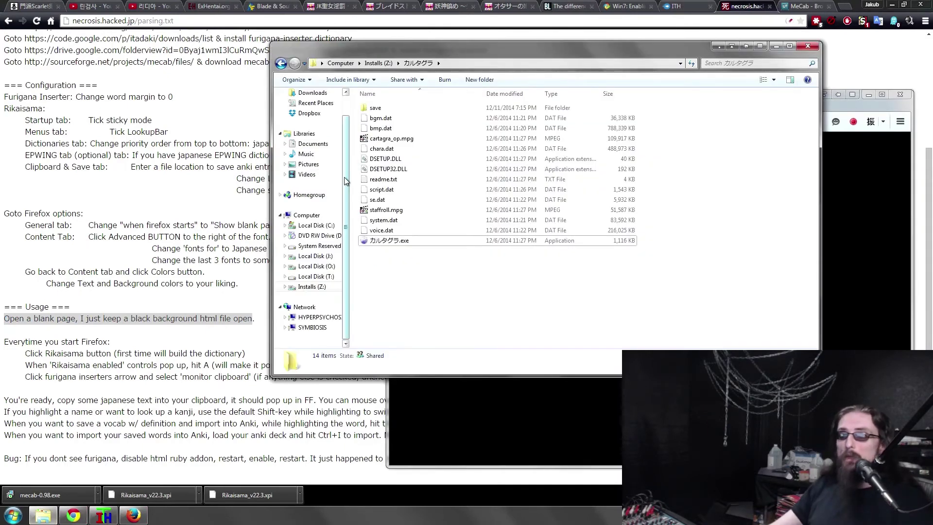
scroll(344, 176, "up", 2)
left_click(309, 138)
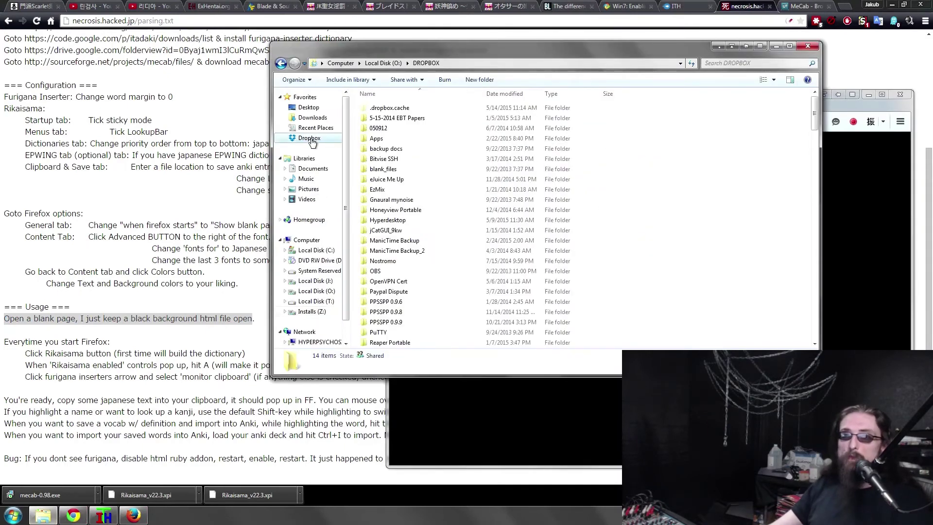
left_click(442, 146)
key("Down")
key("Down")
key("Return")
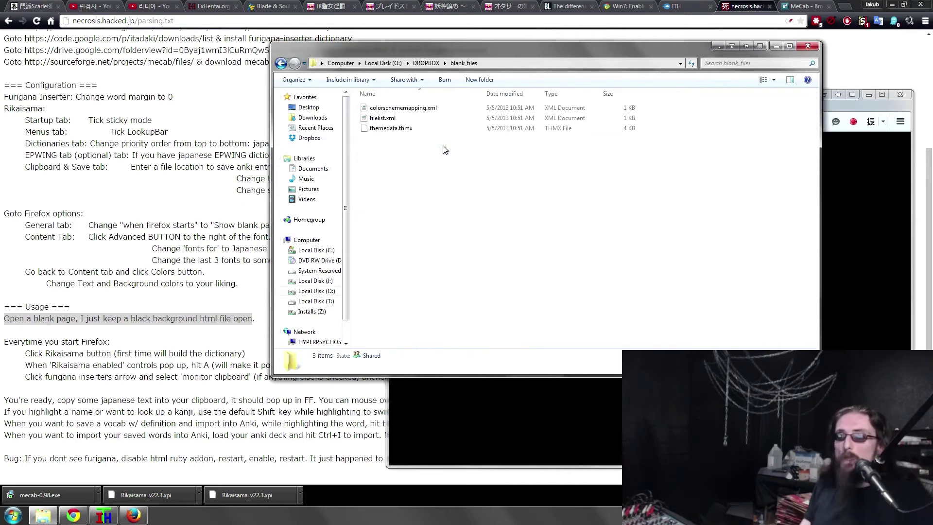
Step: Go up to the DROPBOX folder, find blank.html, and open it in the Firefox window
key("BackSpace")
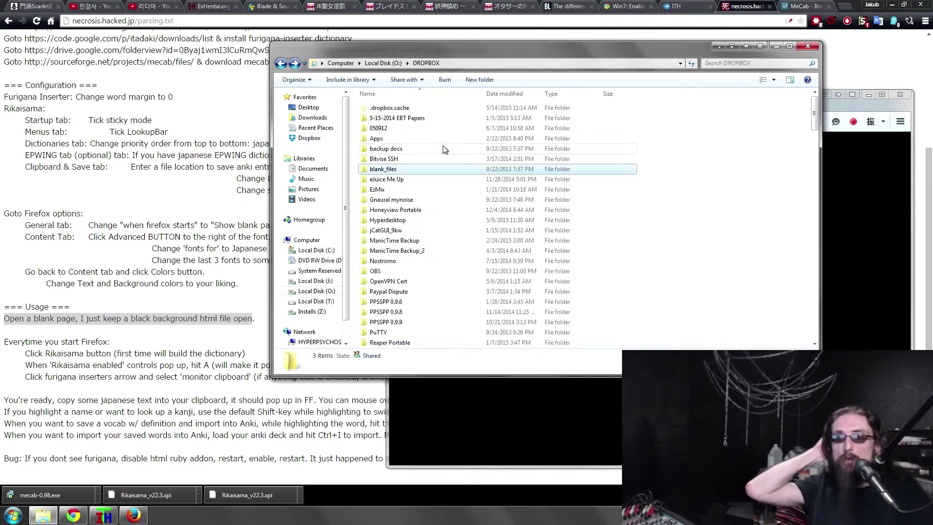
key("b")
key("l")
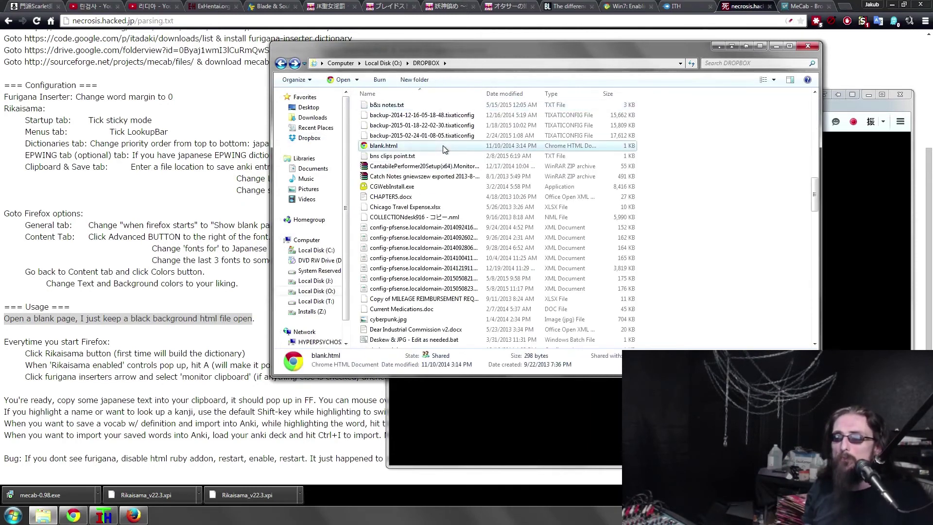
left_click_drag(442, 144, 839, 173)
left_click(842, 175)
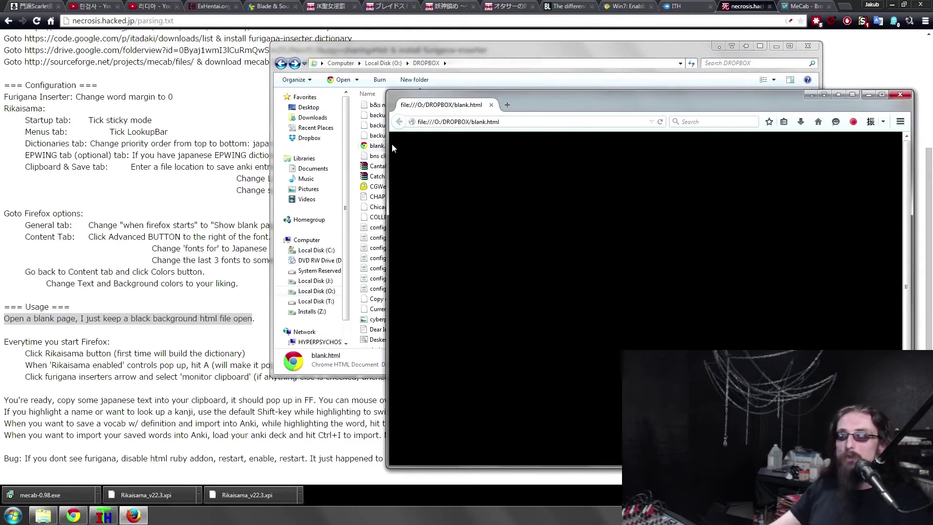
left_click_drag(421, 235, 429, 462)
left_click(455, 404)
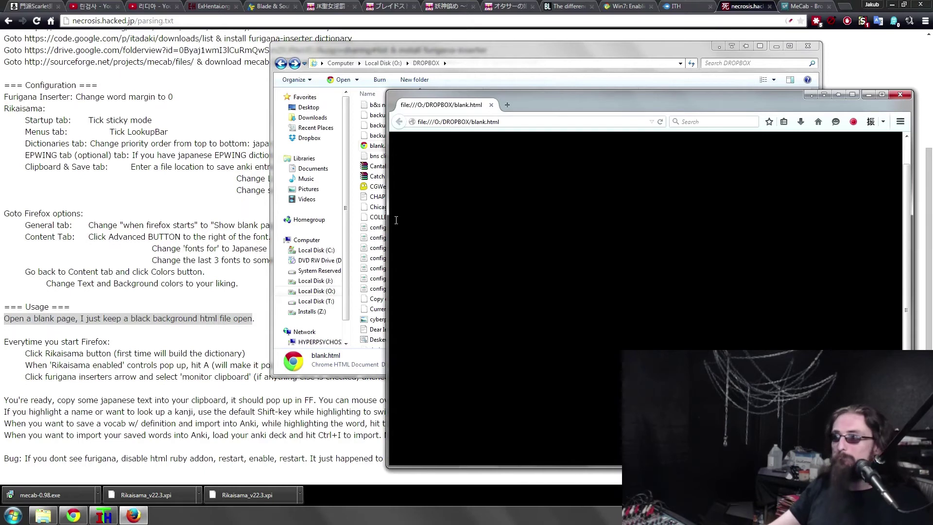
Step: Move the Firefox window to a screen corner beside the setup notes, shrink its width and height, and close the Explorer window
left_click_drag(697, 110, 320, 41)
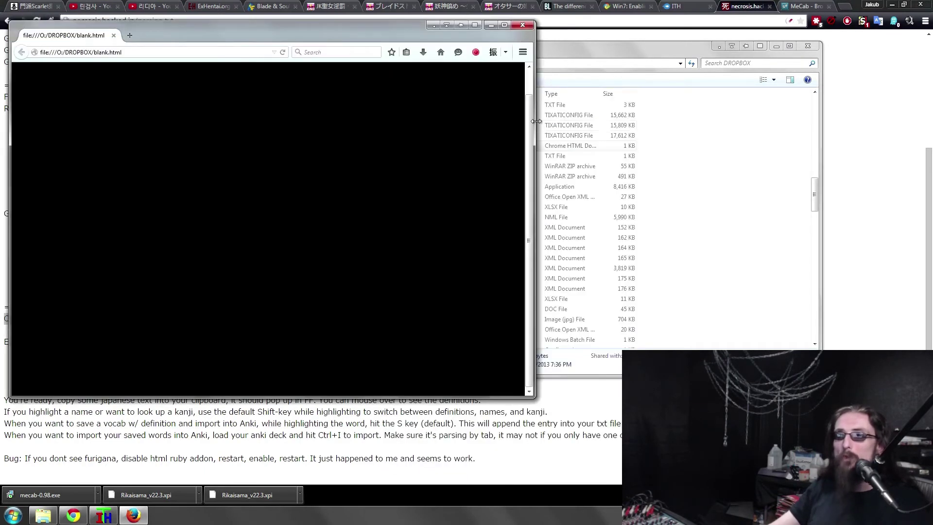
left_click_drag(535, 121, 358, 114)
left_click_drag(203, 29, 739, 7)
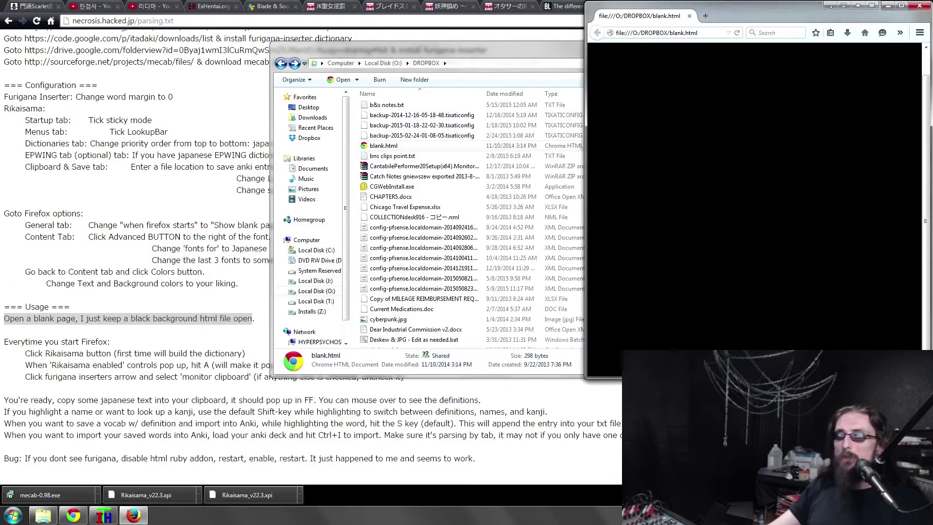
left_click_drag(697, 377, 697, 343)
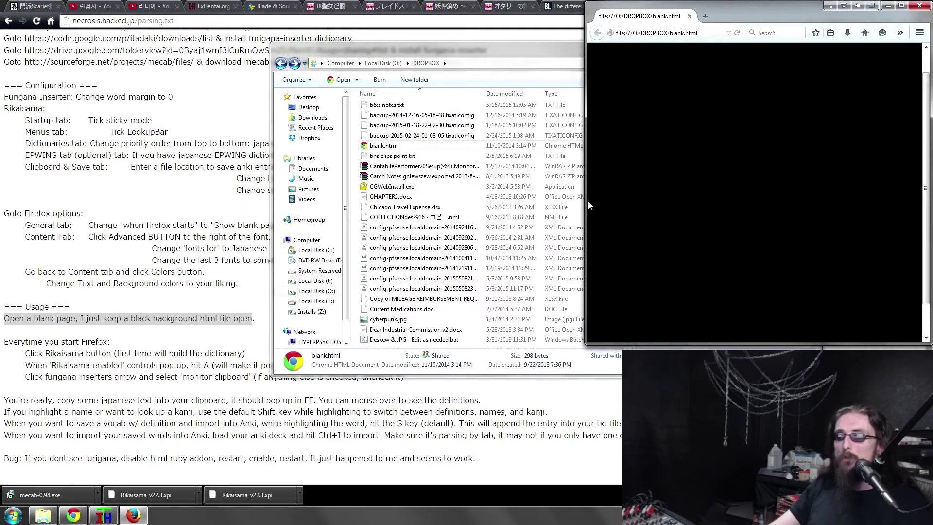
left_click_drag(587, 200, 618, 200)
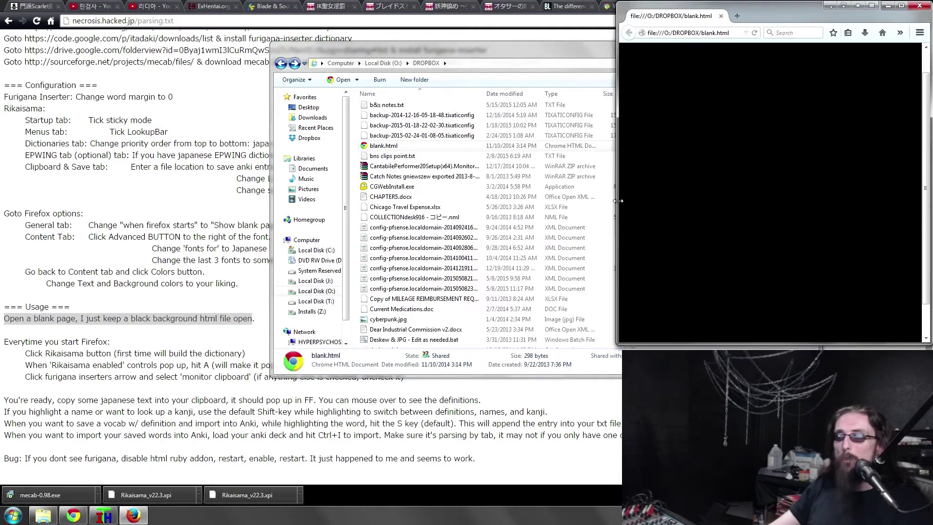
left_click(495, 54)
left_click(807, 47)
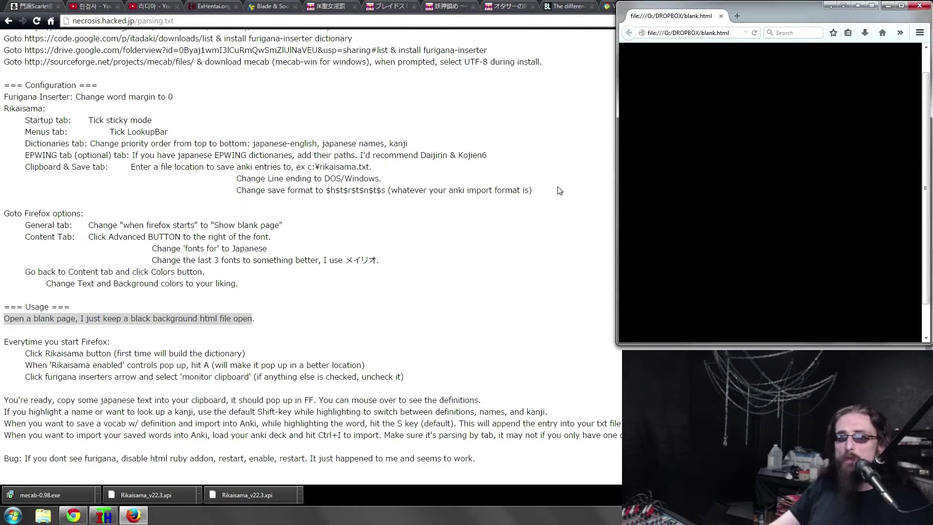
Step: Check the hidden Firefox toolbar items and widen the window until the Rikaisama and Furigana Inserter icons fit on the toolbar
left_click(902, 34)
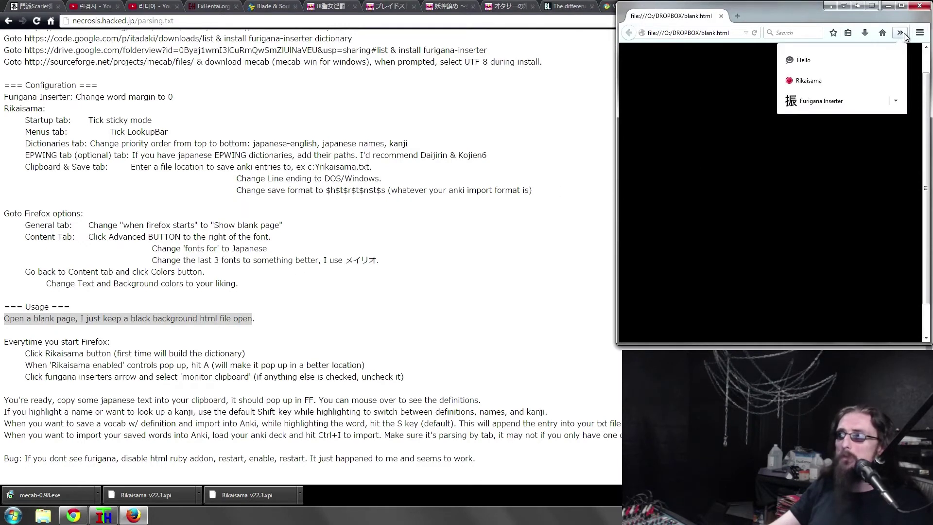
left_click(904, 33)
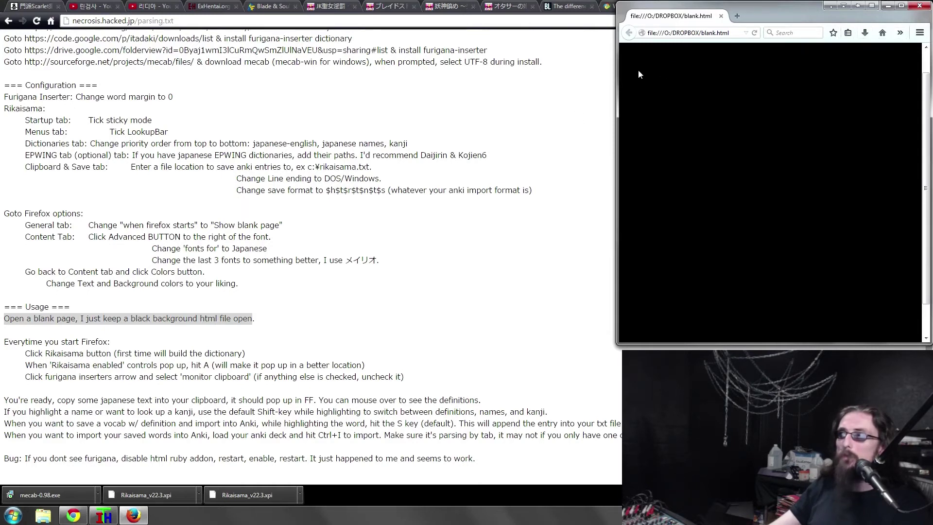
left_click_drag(616, 67, 470, 66)
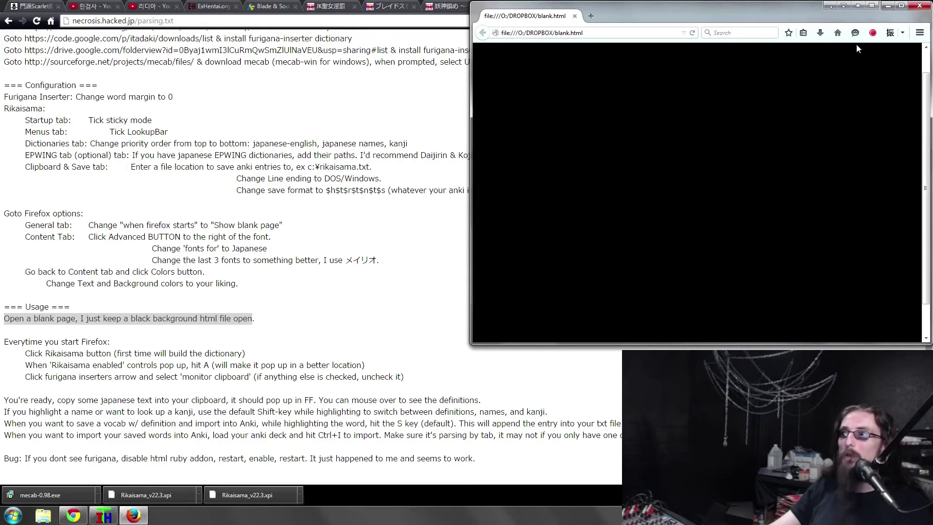
Step: Enable Rikaisama in Firefox and have it create its dictionary index
left_click(873, 36)
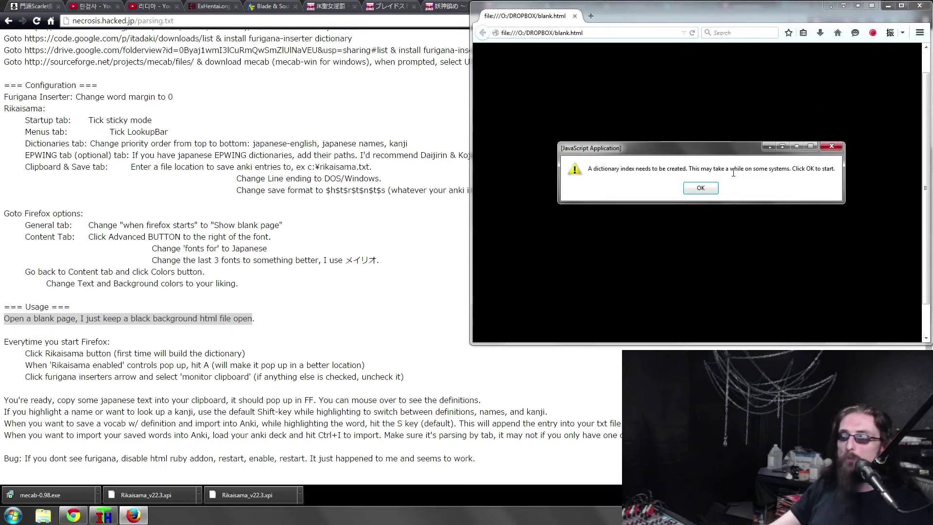
left_click(696, 189)
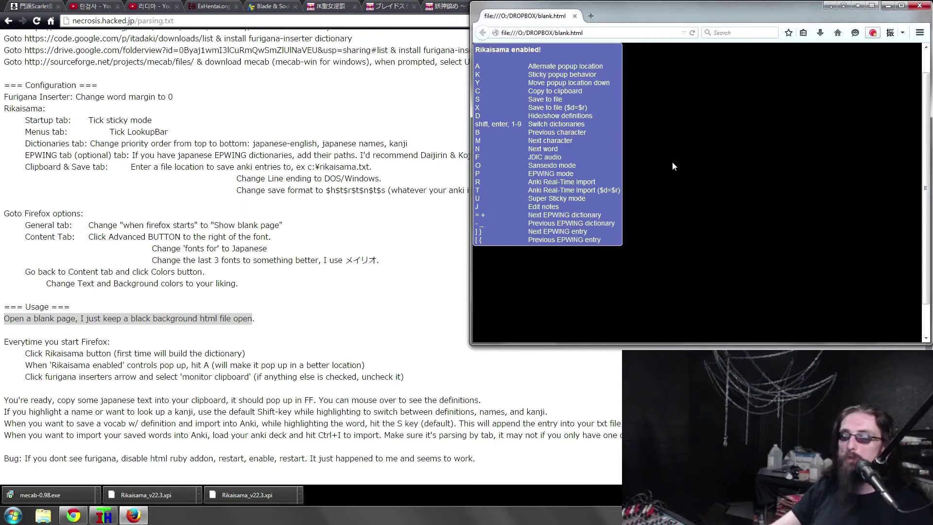
left_click(871, 35)
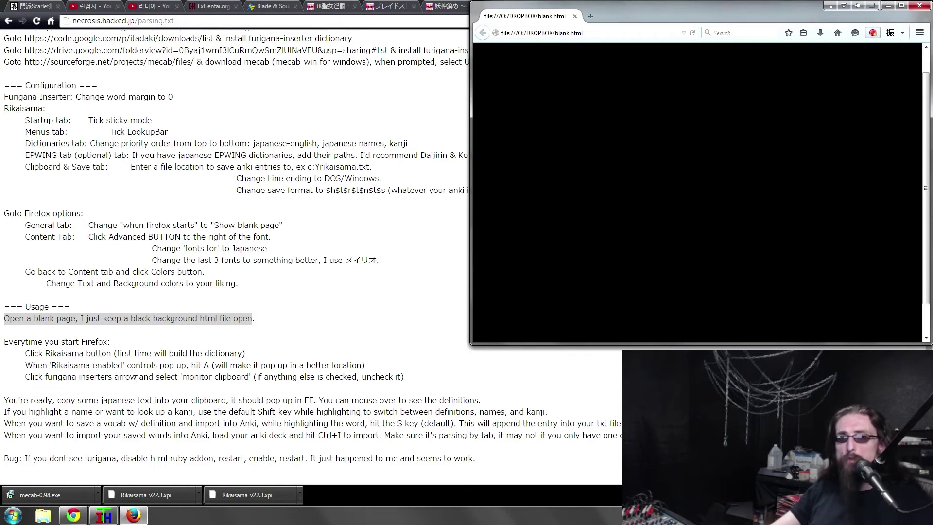
Step: Turn on Monitor Clipboard for Furigana Inserter and check that it is the only option ticked
left_click(901, 33)
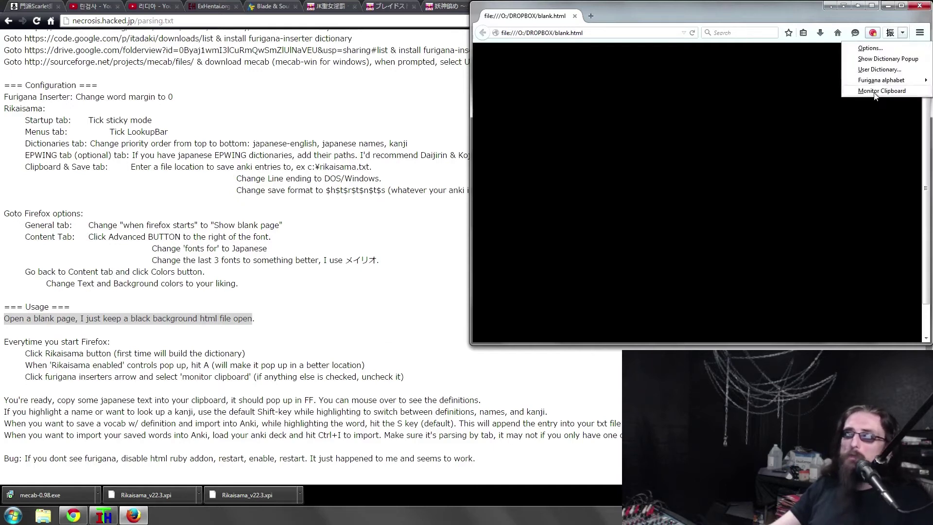
left_click(873, 92)
left_click(902, 34)
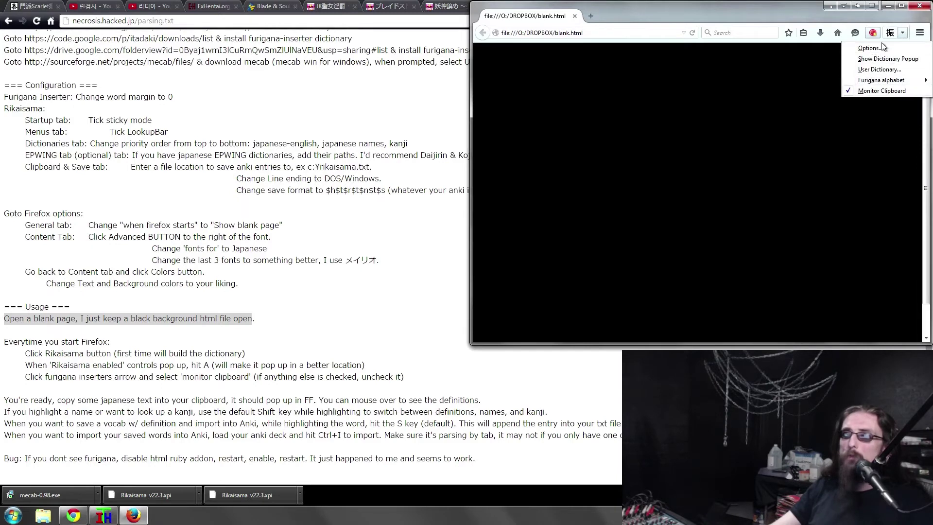
left_click(746, 178)
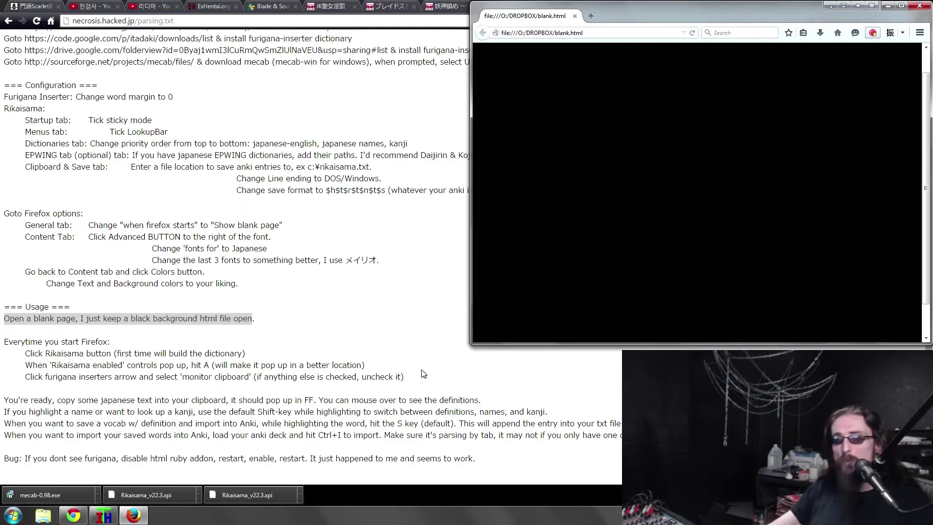
Step: Highlight the "You're ready" usage paragraph in the Chrome notes, and bring up the ITH and Firefox windows
left_click_drag(55, 395, 287, 443)
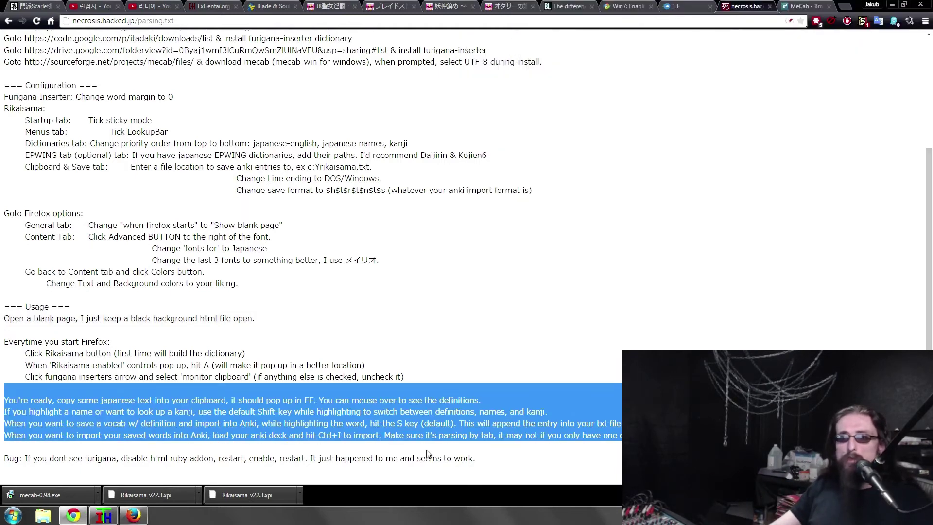
left_click(104, 516)
left_click(134, 515)
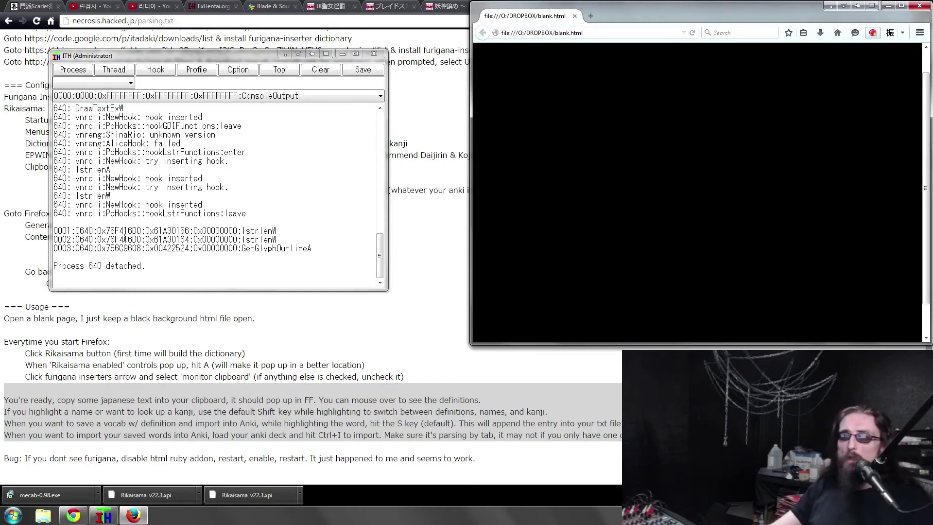
Step: Copy the word メイリオ from the font line of the Chrome notes to the clipboard and return to Firefox
left_click(429, 238)
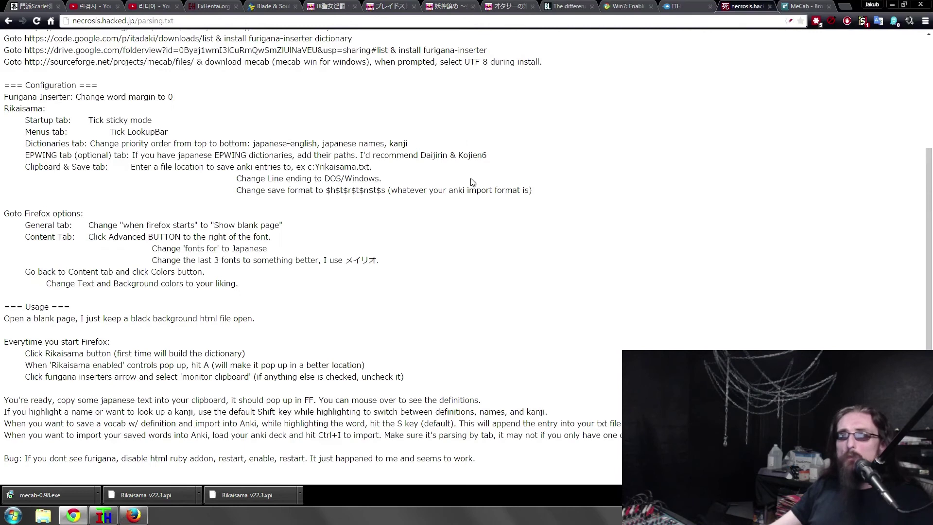
left_click_drag(343, 259, 377, 263)
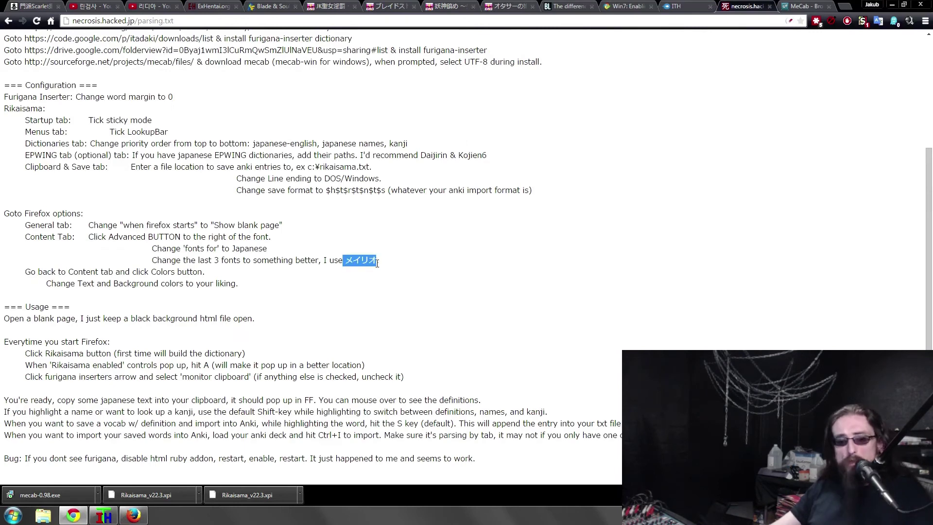
key("ctrl+c")
left_click(132, 514)
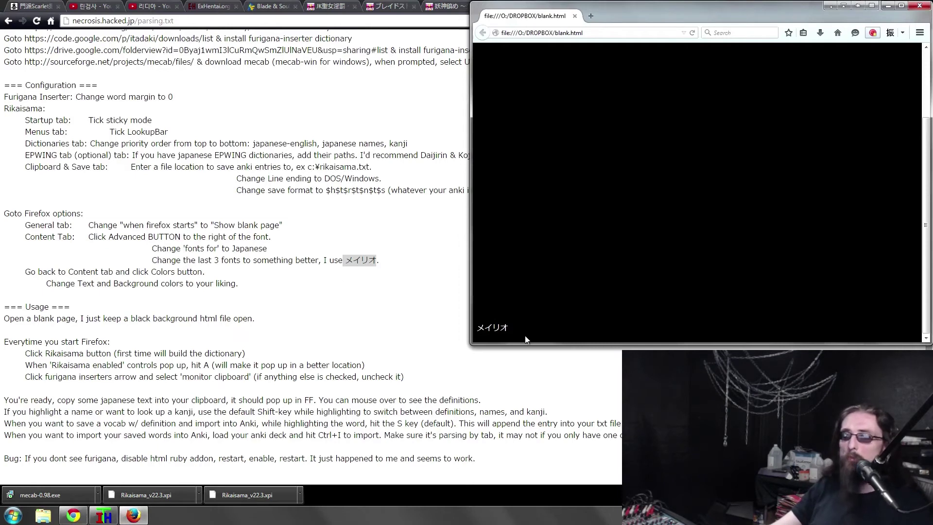
Step: Look up メイリオ on the blank page with Rikaisama, cycle through its dictionaries including Names, and dismiss the popup
mouse_move(480, 332)
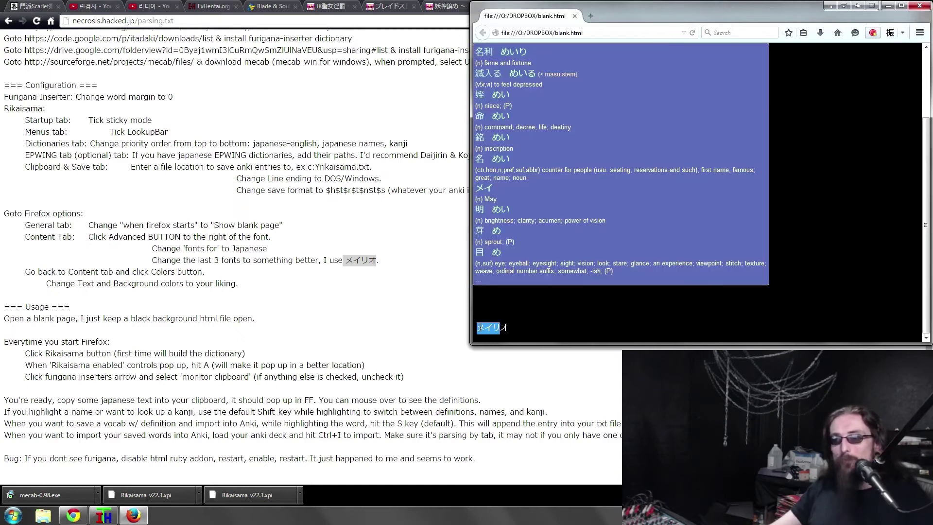
key("shift")
key("shift")
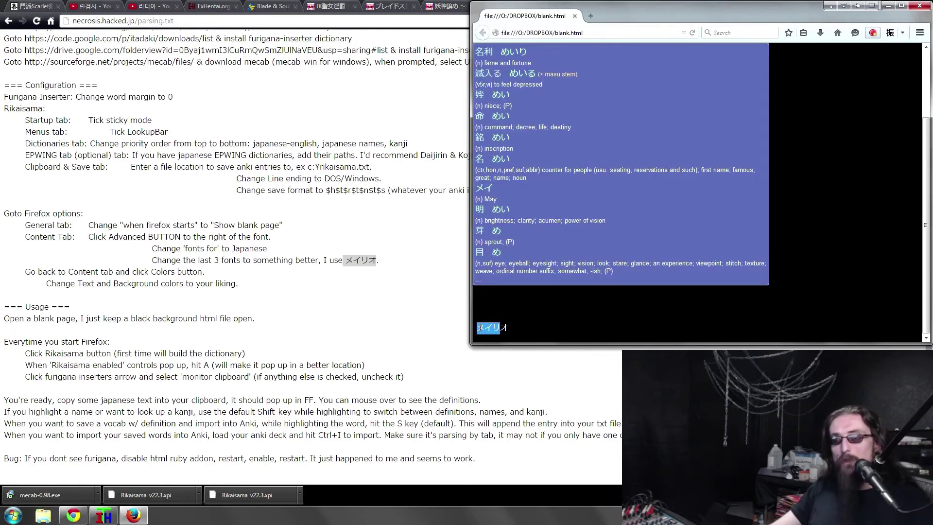
key("shift")
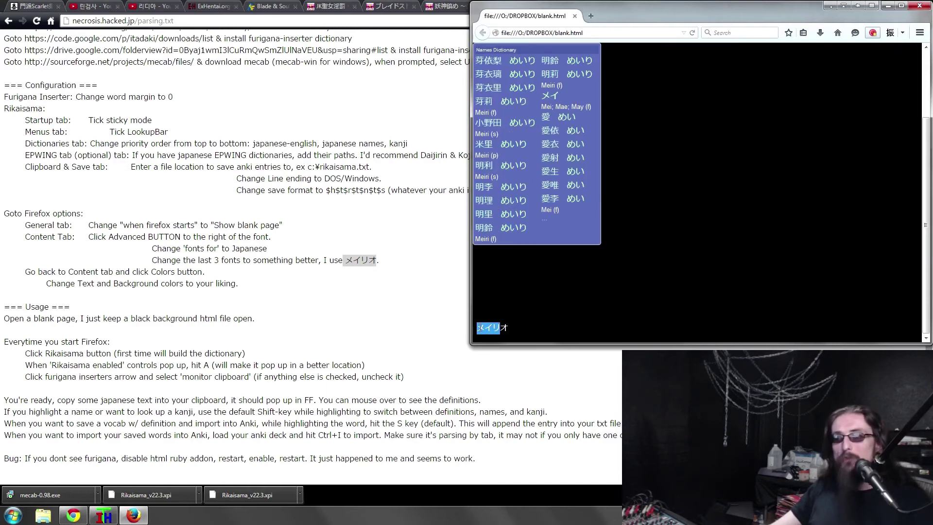
key("shift")
key("shift")
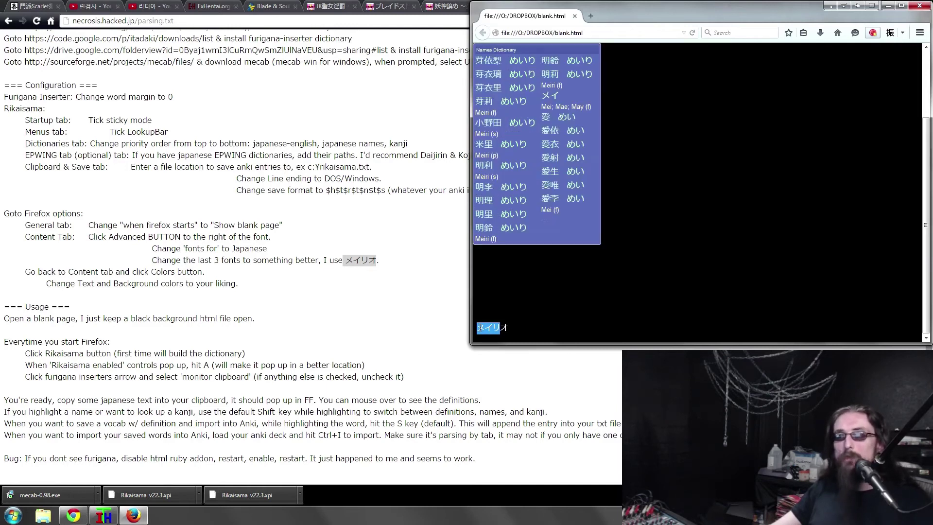
key("shift")
key("shift")
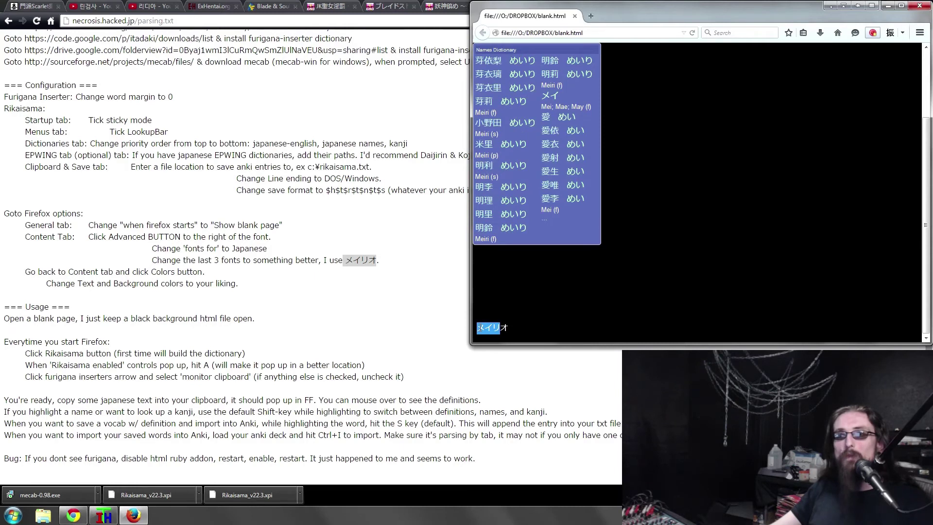
key("shift")
key("shift")
key("shift")
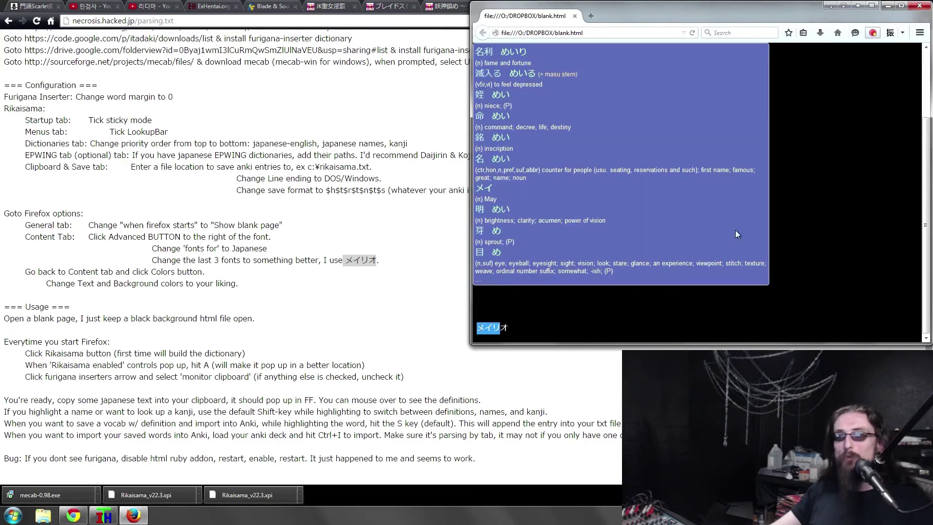
left_click(867, 67)
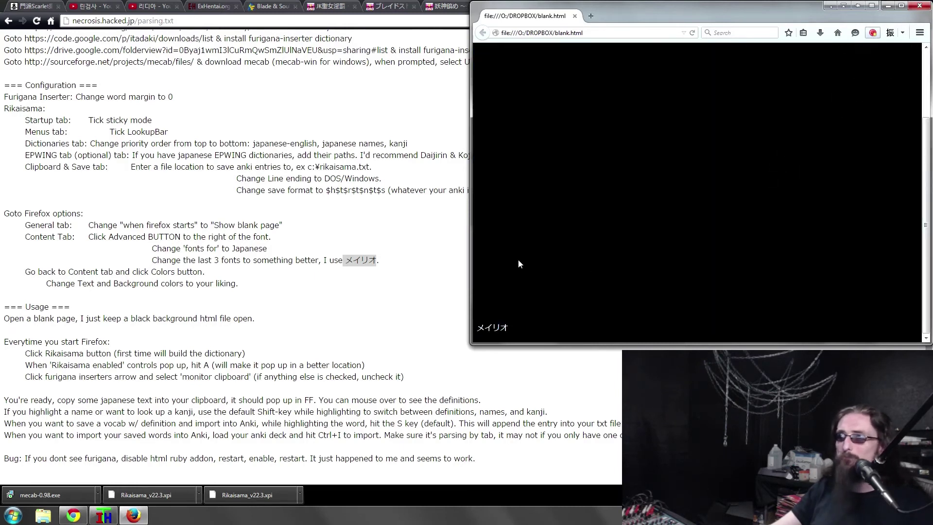
Step: Switch to Windows Explorer and launch カルタグラ.exe from the カルタグラ folder on the Installs (Z:) drive
left_click(43, 515)
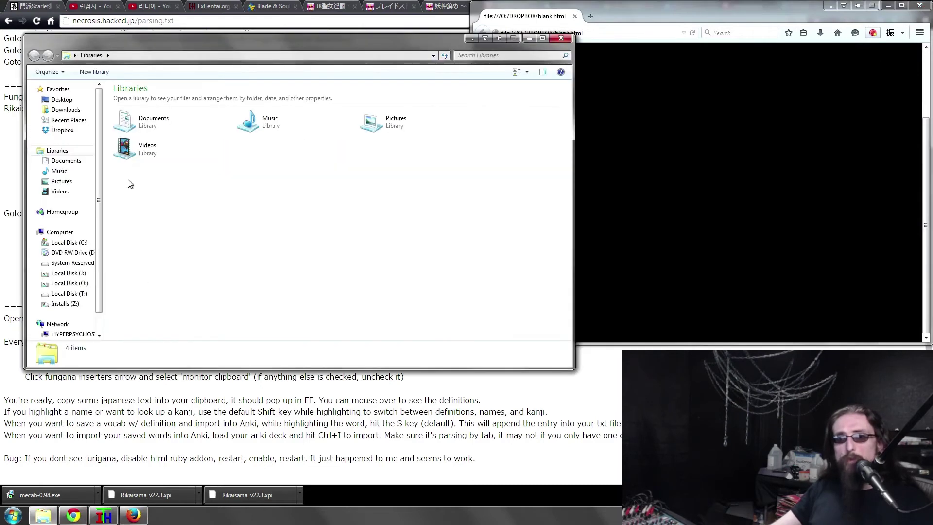
left_click(83, 304)
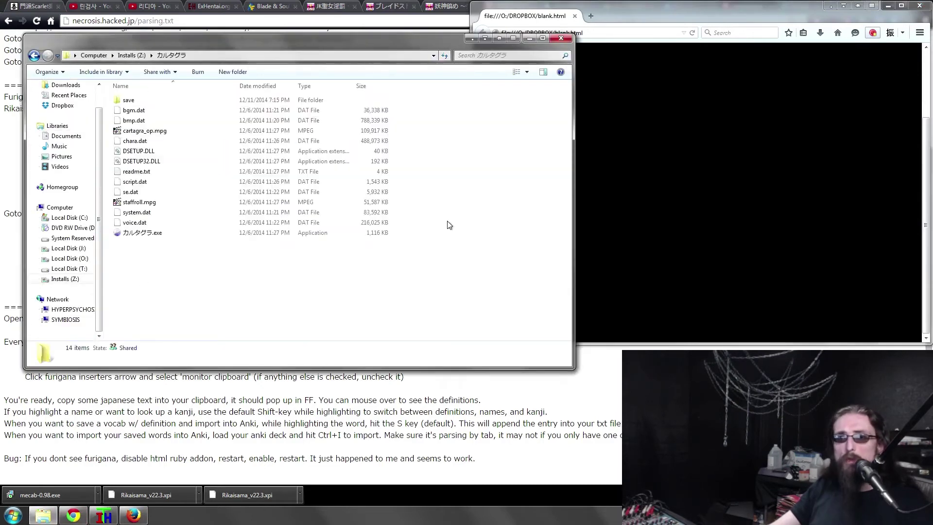
double_click(162, 232)
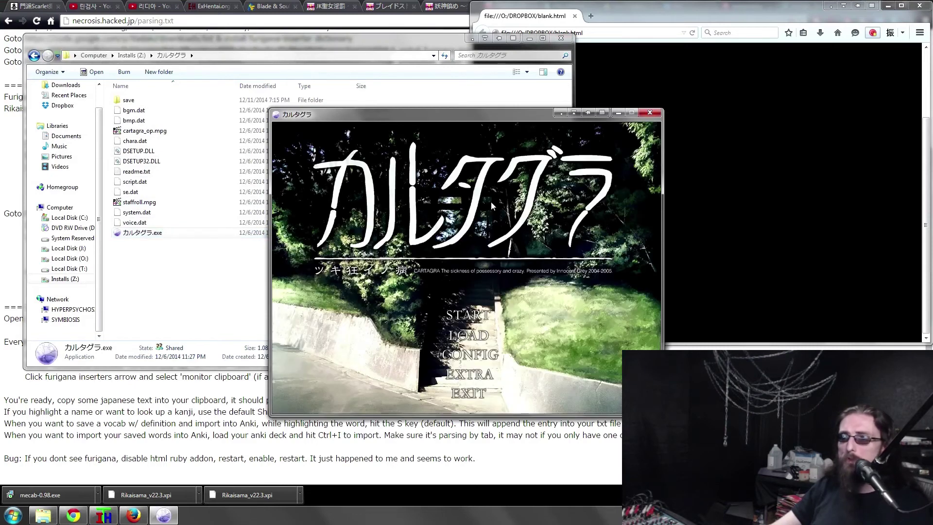
Step: Load save NO.10, dated 2014/12/14 13:34, in カルタグラ and confirm the load
left_click(486, 332)
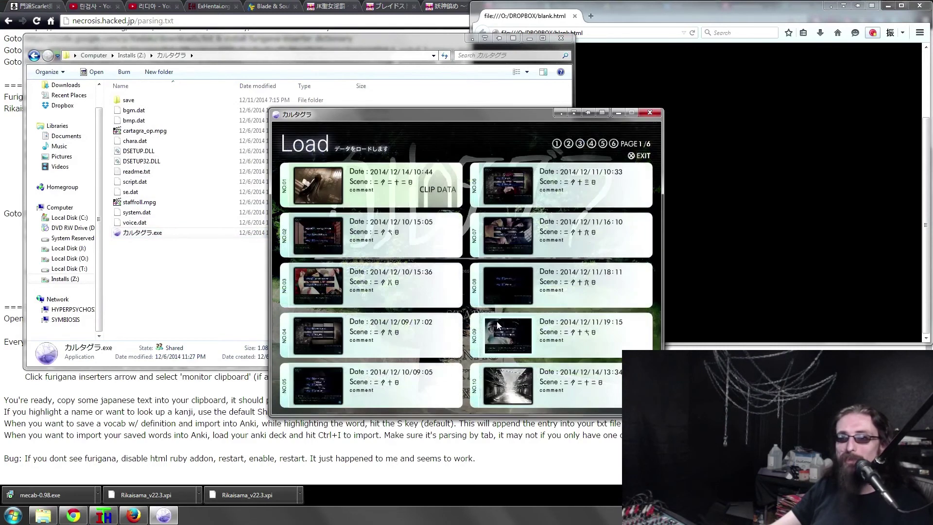
left_click(530, 378)
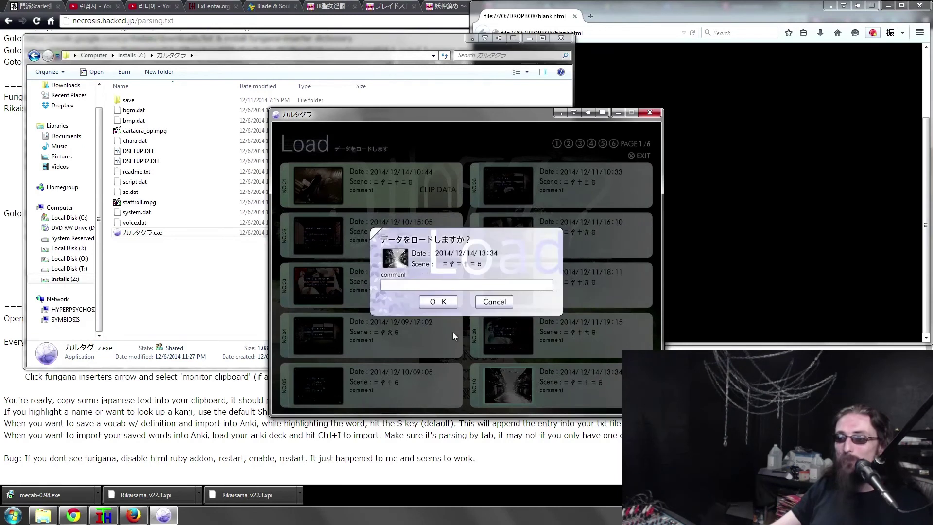
left_click(437, 307)
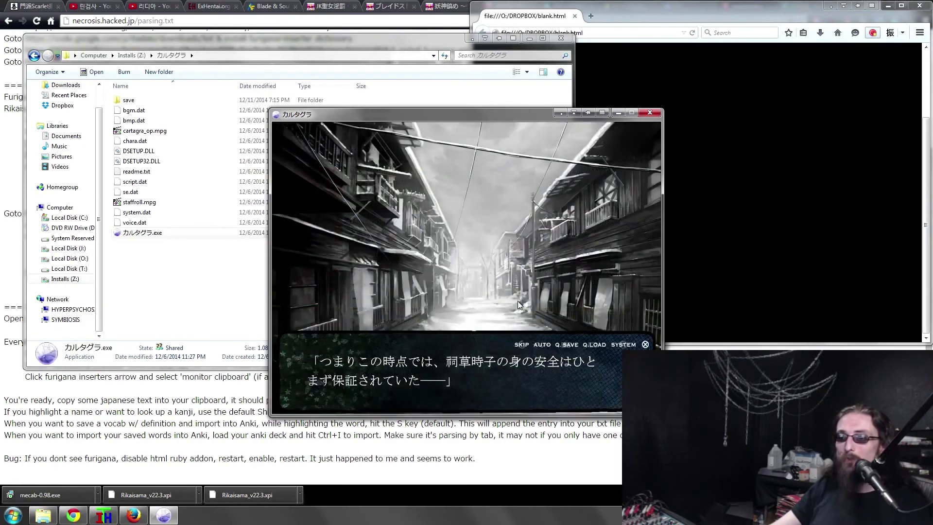
Step: Switch to ITH, select the カルタグラ process, and check its list of text threads
left_click(104, 515)
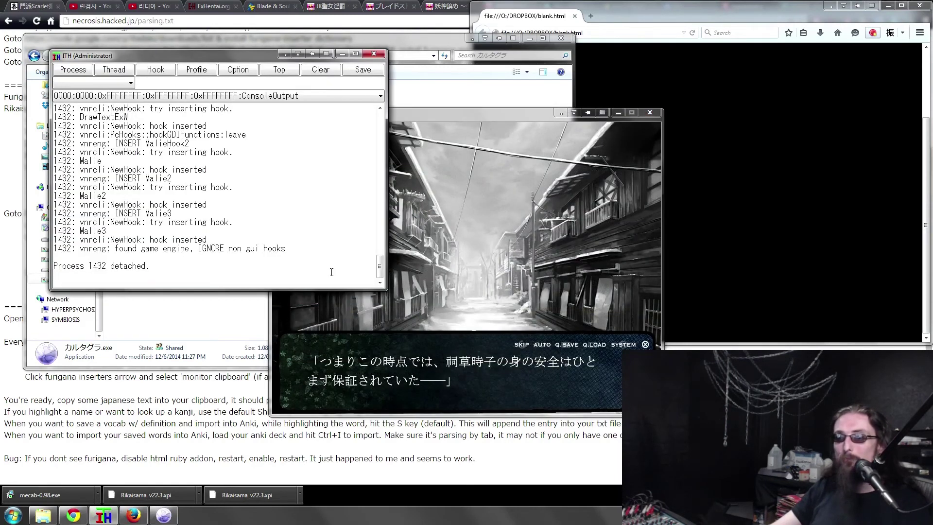
left_click(110, 83)
left_click(123, 92)
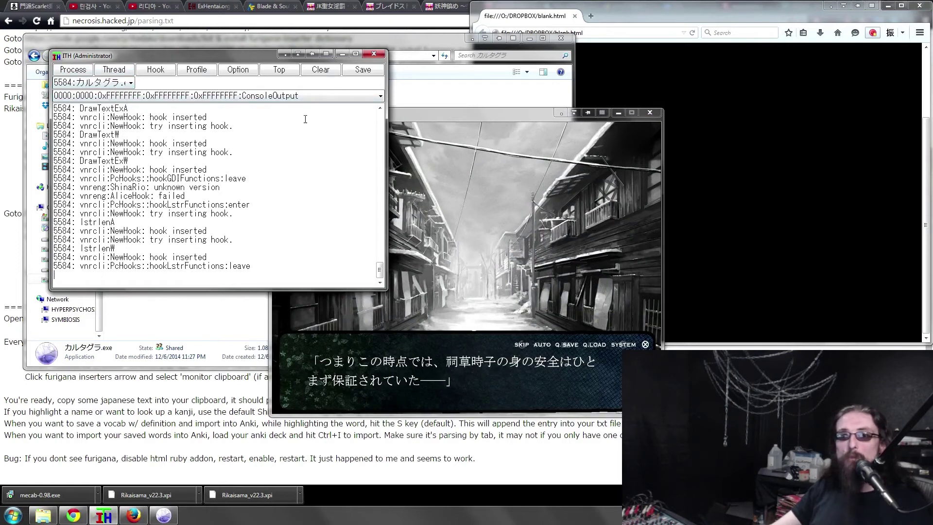
left_click(322, 96)
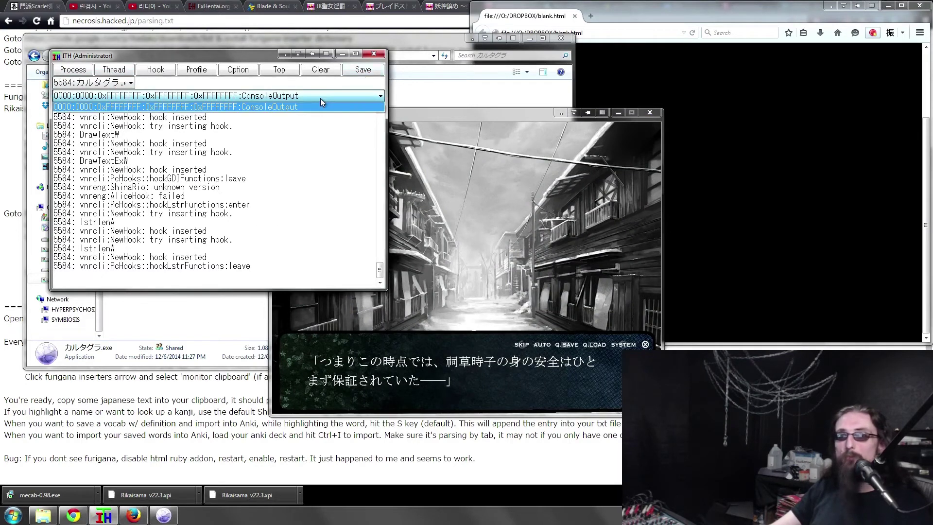
left_click(317, 96)
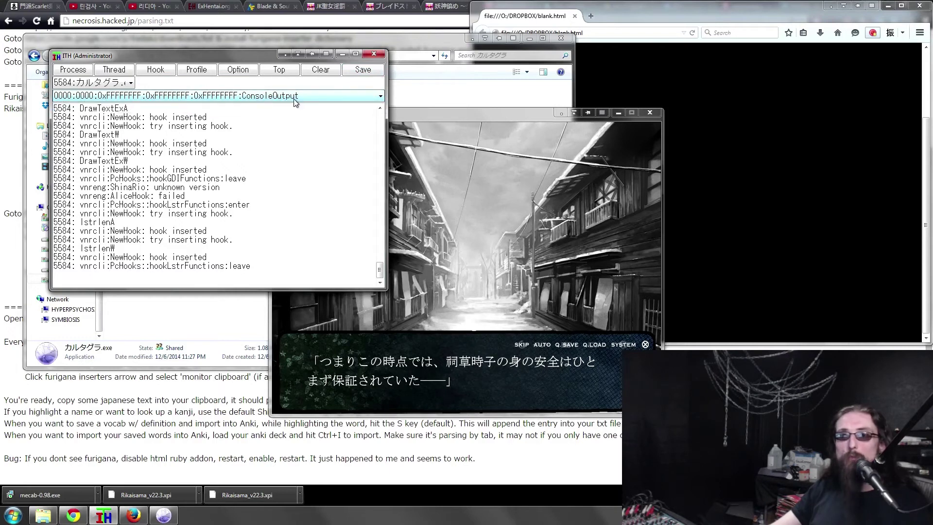
Step: Advance the カルタグラ dialogue to send text to ITH, and check that the GetGlyphOutlineA thread captures it
left_click(472, 148)
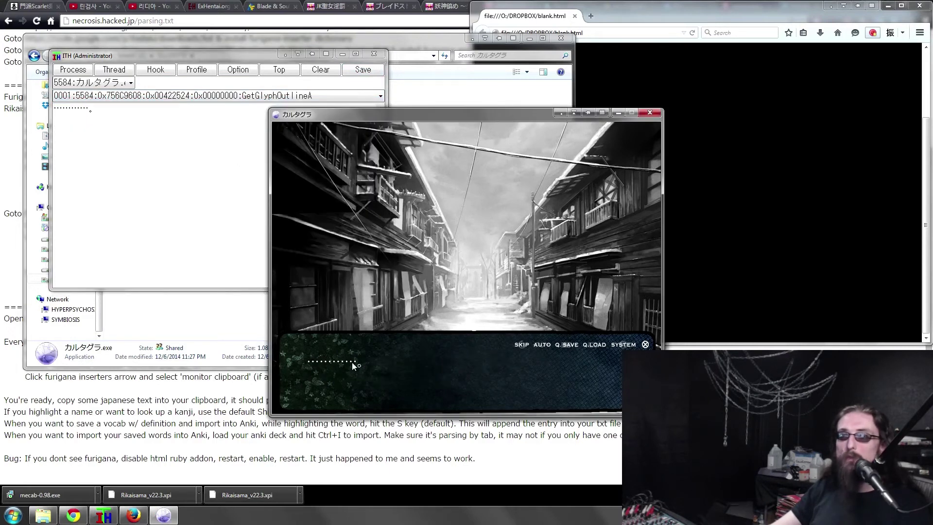
left_click(160, 164)
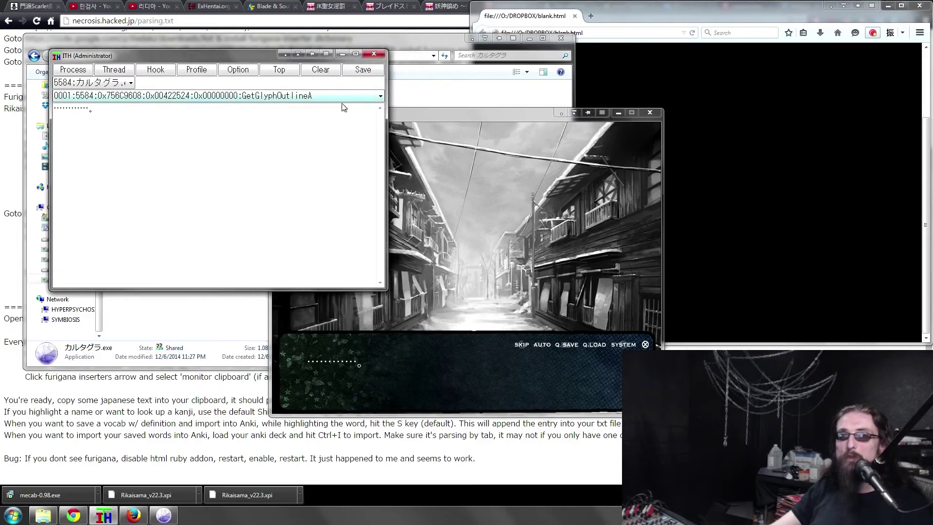
left_click(328, 95)
left_click(329, 95)
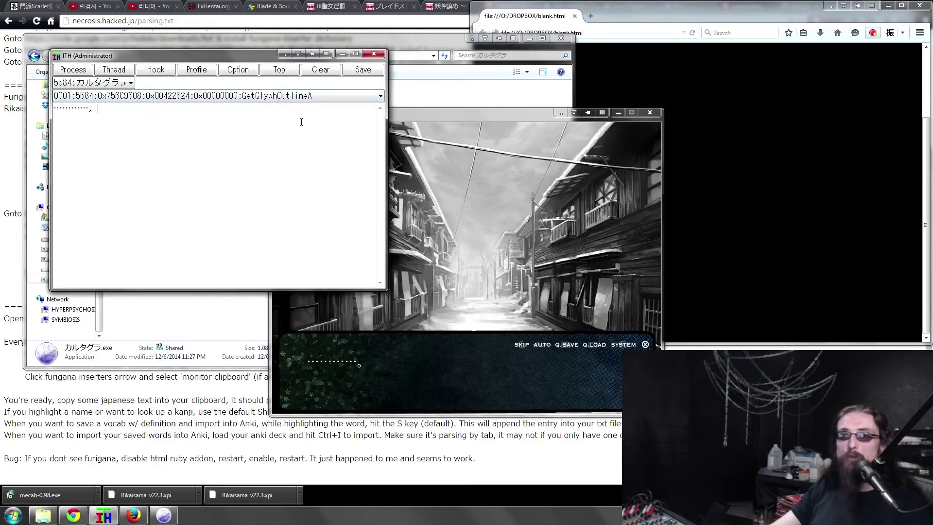
left_click(252, 108)
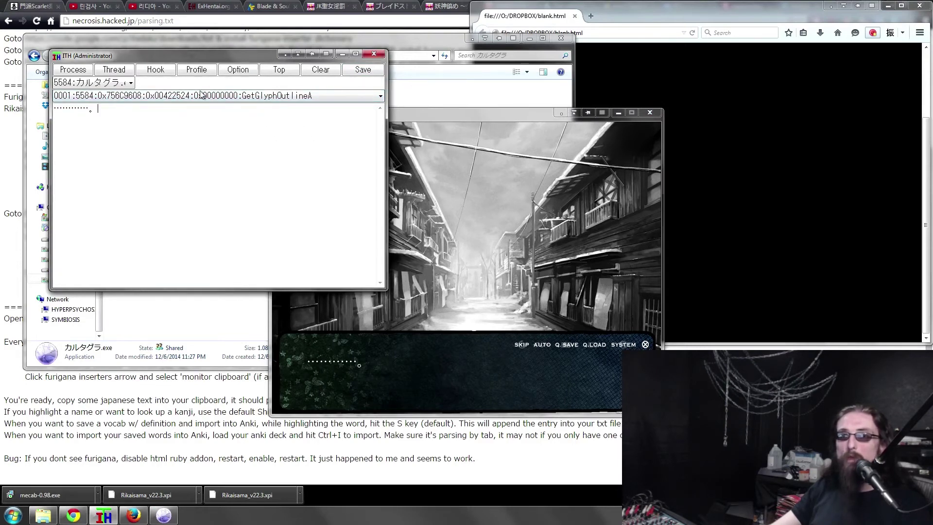
left_click(492, 114)
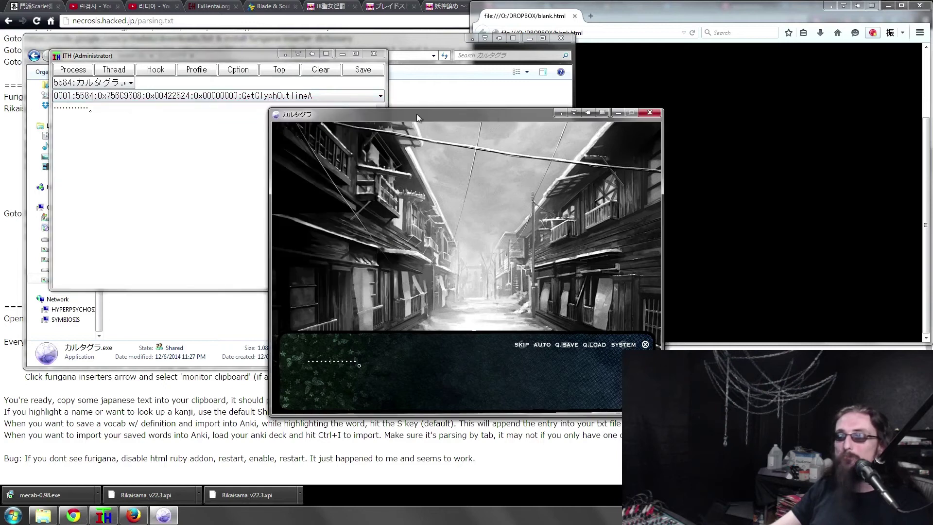
left_click(453, 247)
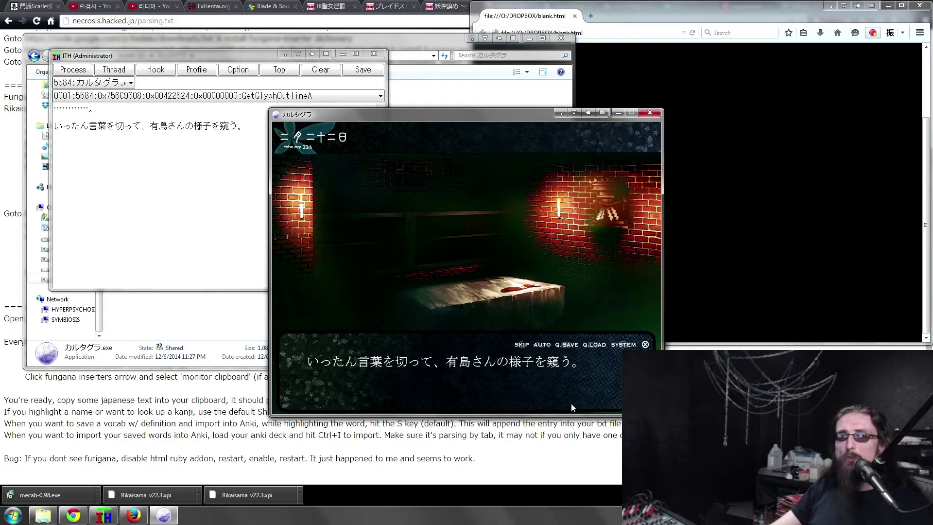
Step: Bring Firefox to the front and narrow its window from the inner side to uncover the game window
left_click(779, 264)
mouse_move(504, 327)
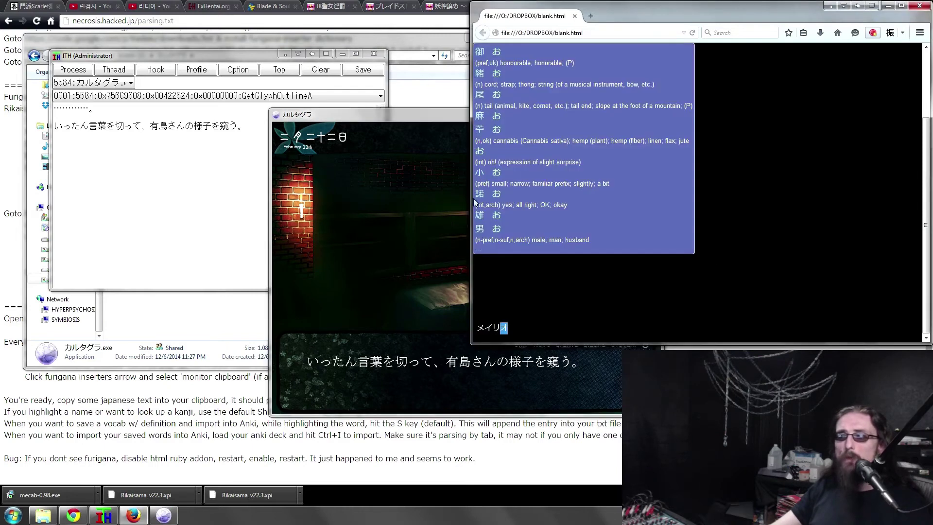
left_click_drag(471, 180, 670, 181)
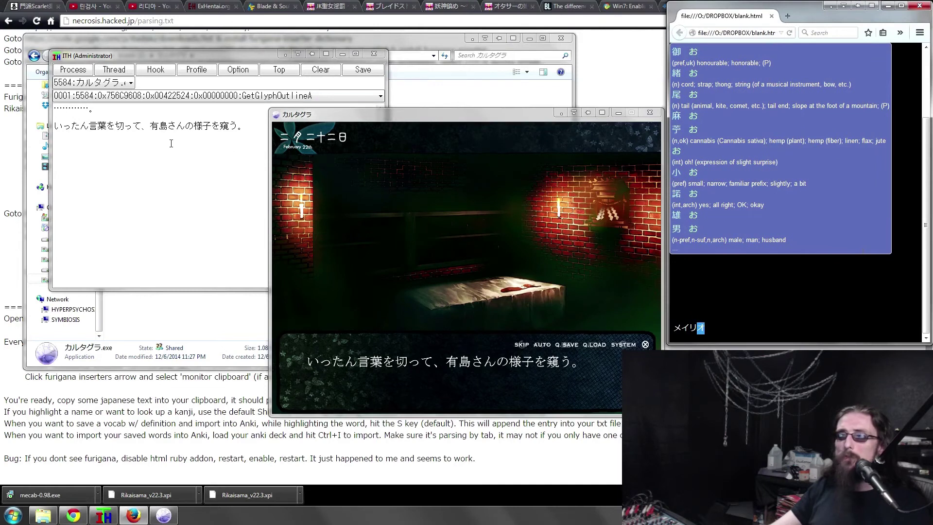
Step: Review the Auto copy to clipboard setting in ITH's options and close the dialog
left_click(171, 143)
left_click(248, 70)
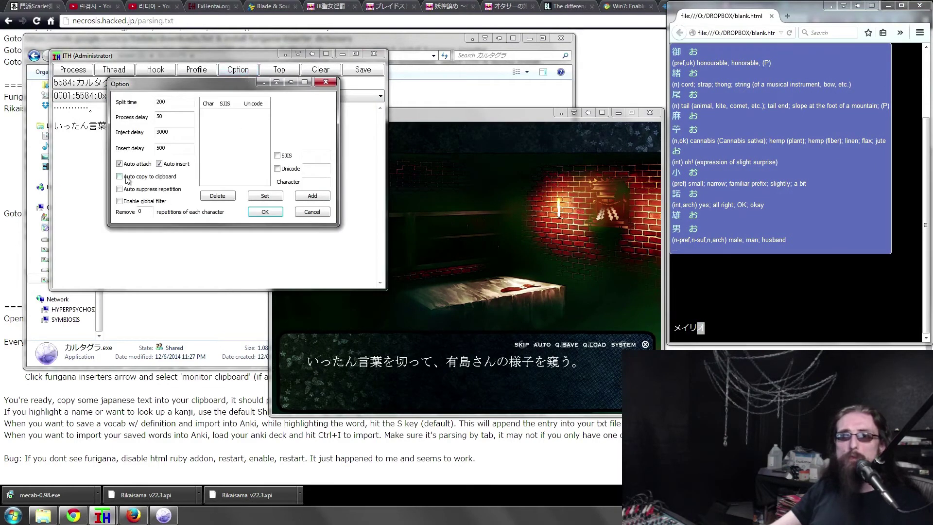
left_click(271, 214)
left_click(238, 171)
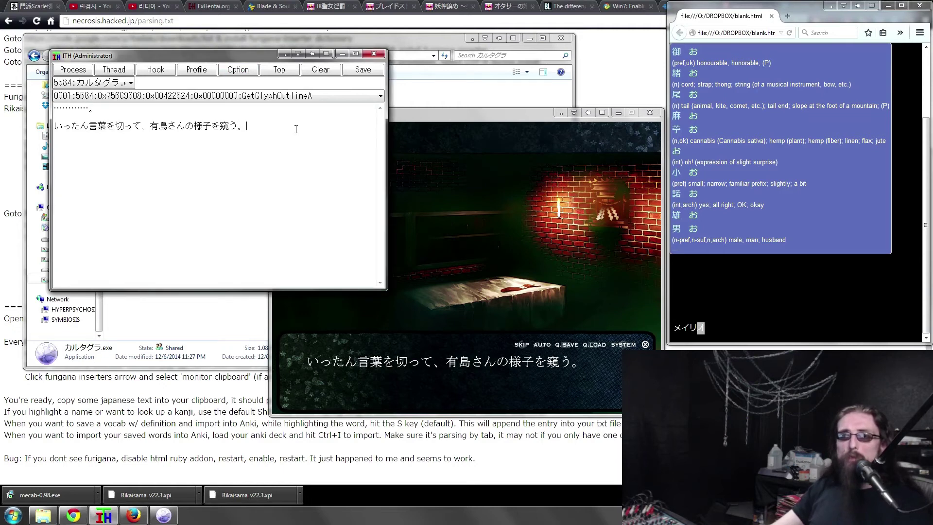
Step: Copy the latest captured line in ITH to the Firefox page, clear the old popup, and look up 言葉 with Rikaisama
left_click_drag(296, 129, 42, 132)
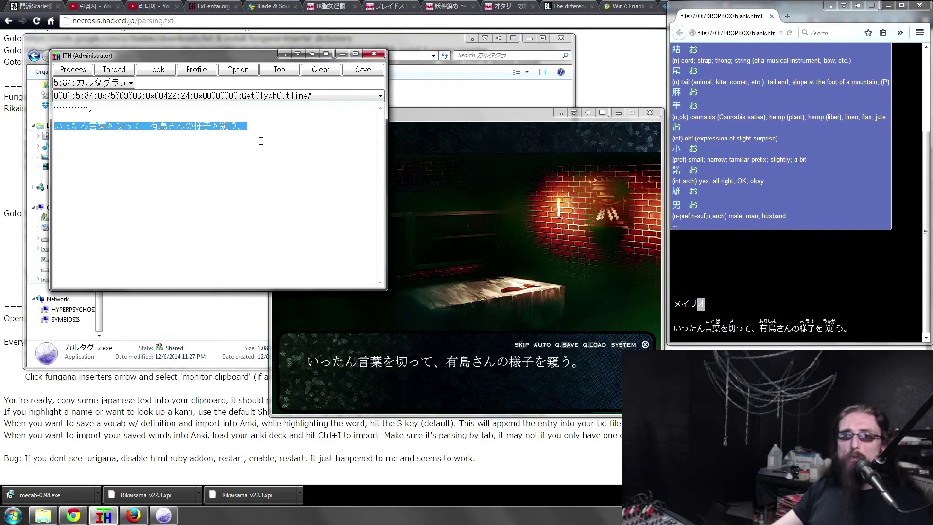
left_click(217, 161)
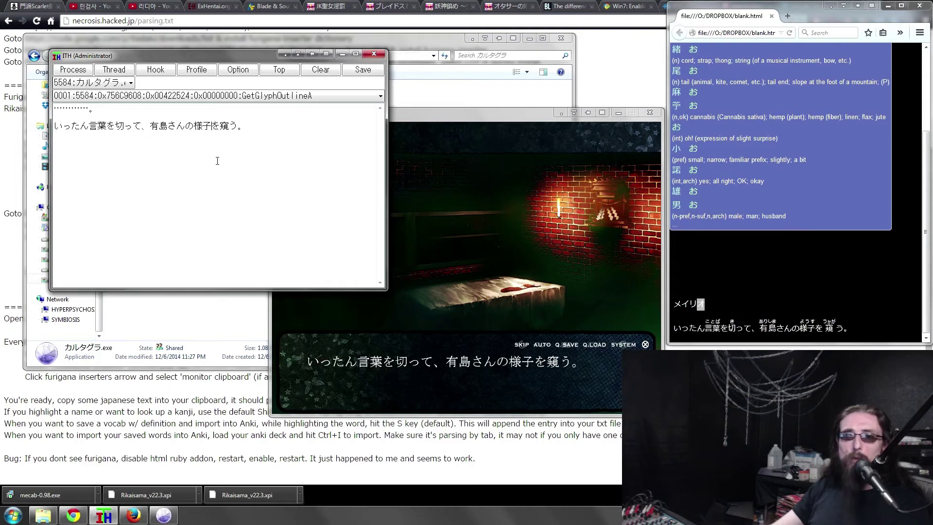
left_click(770, 275)
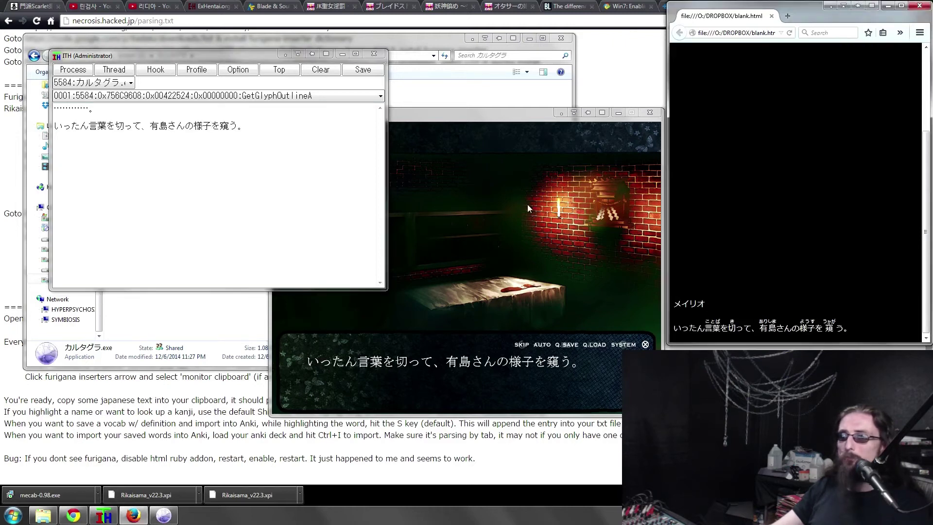
left_click(483, 127)
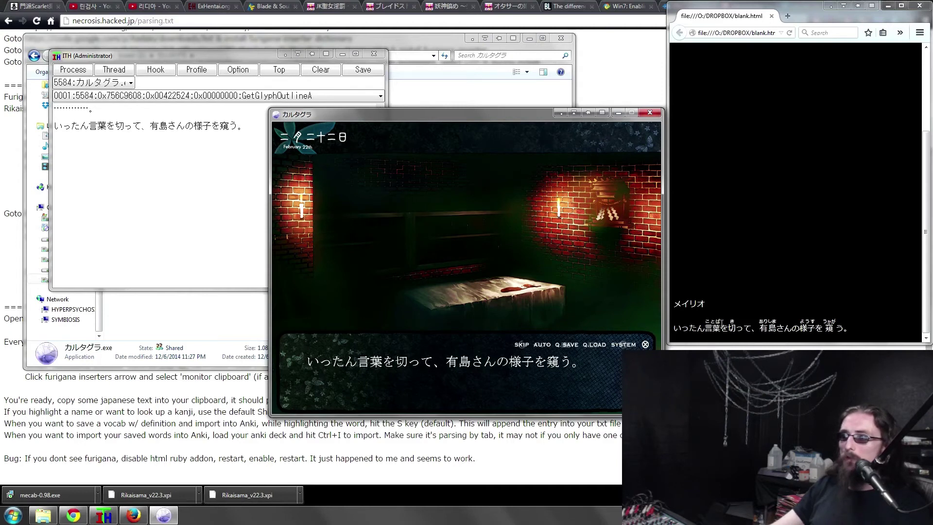
mouse_move(707, 335)
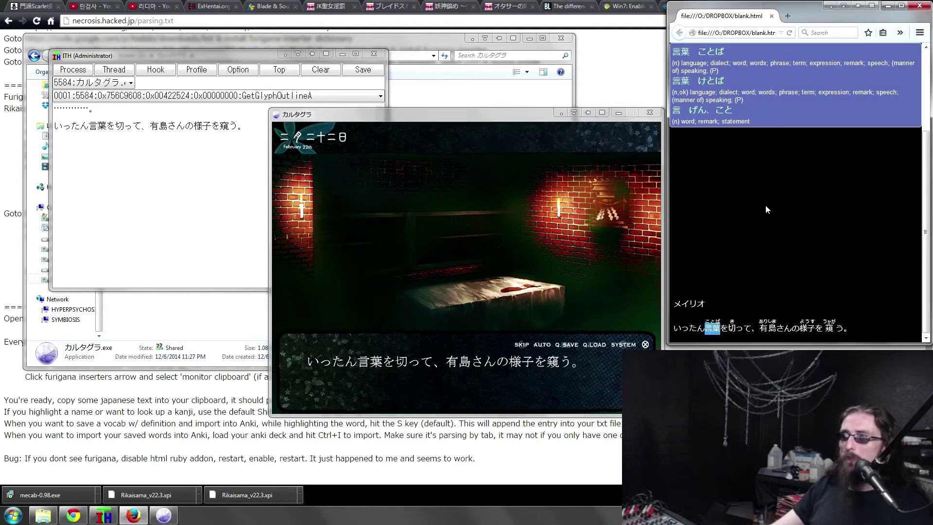
Step: Review Rikaisama's startup modes in its add-on options, accept the options, and close the Add-ons Manager
left_click(919, 33)
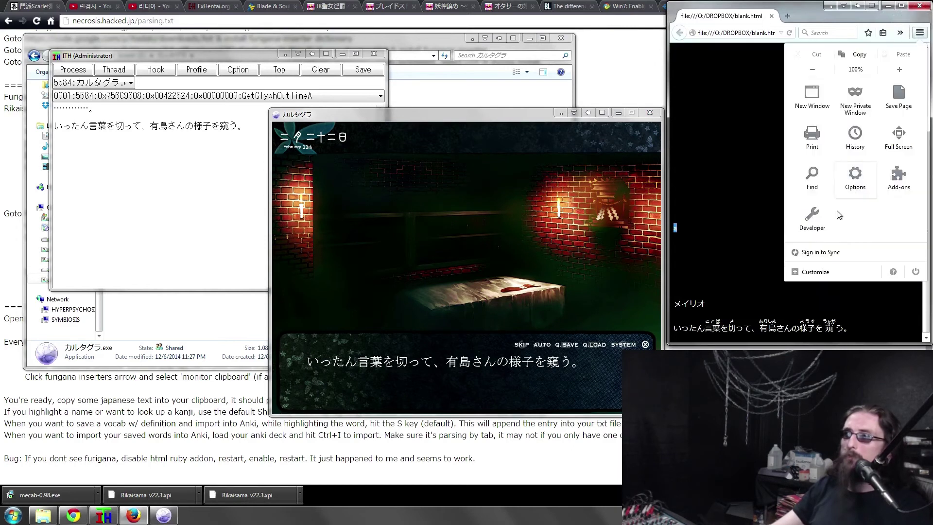
left_click(896, 183)
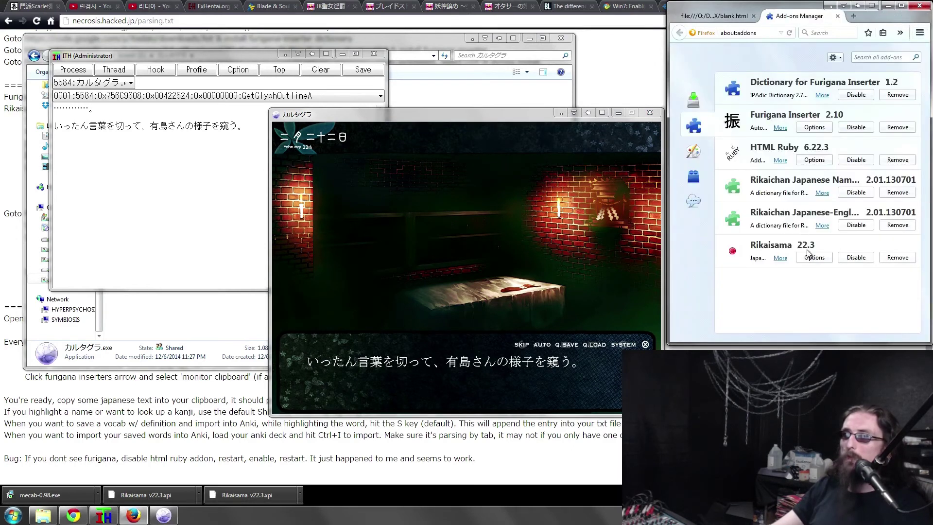
left_click(825, 258)
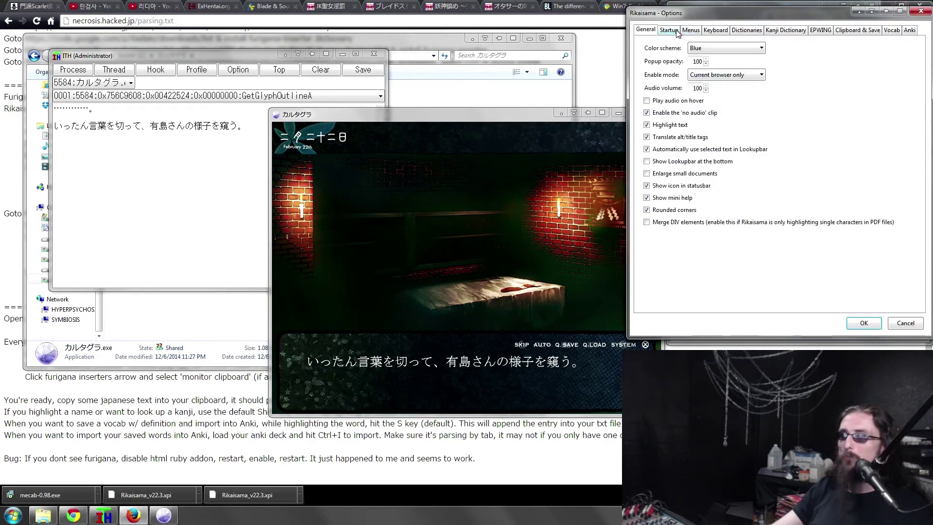
left_click(676, 31)
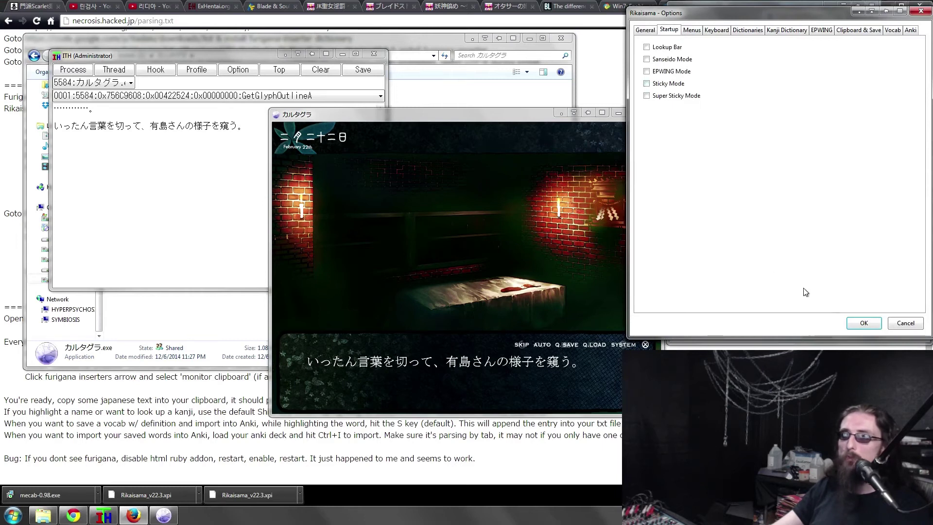
left_click(864, 322)
left_click(855, 16)
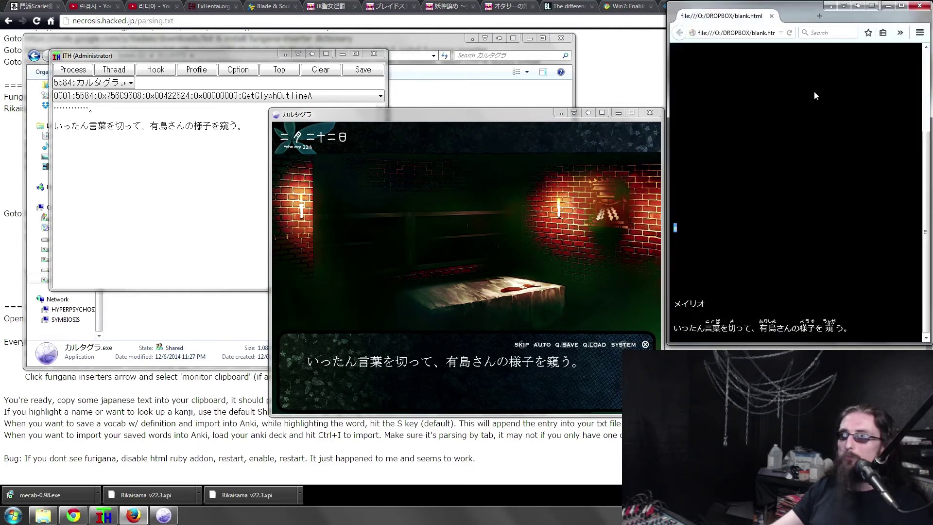
Step: Look up 言葉 on the Firefox page again, and briefly reopen the Add-ons Manager to view the installed extensions
mouse_move(706, 333)
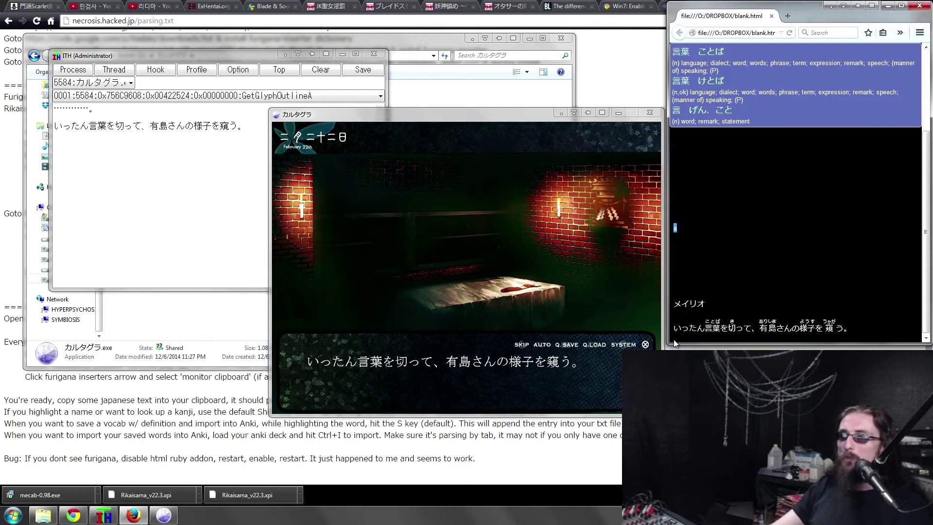
mouse_move(675, 334)
left_click(920, 33)
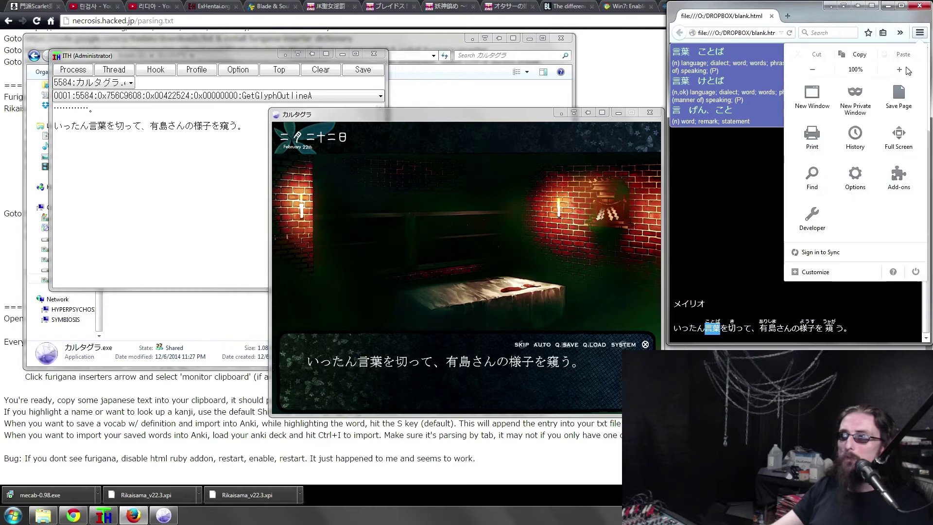
left_click(898, 181)
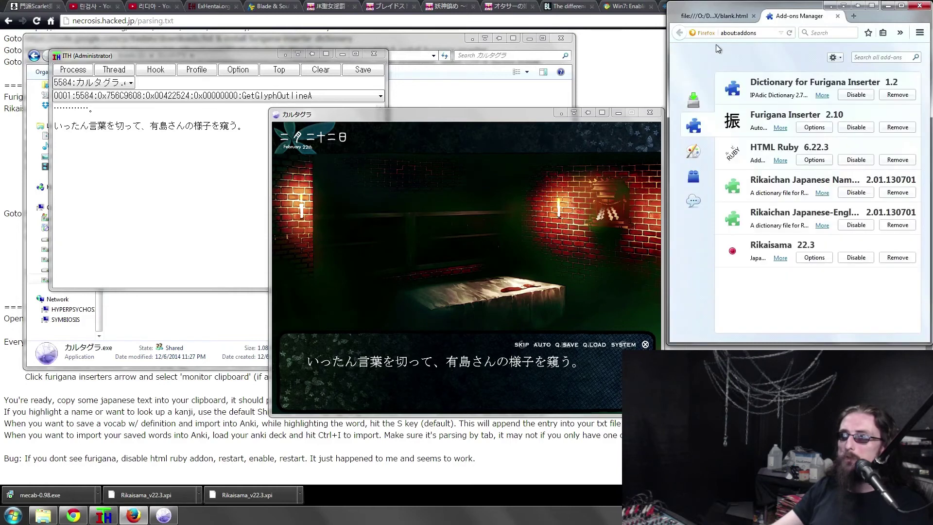
left_click(838, 16)
Step: Close Firefox and relaunch it by searching for firefox among the installed programs
left_click(753, 16)
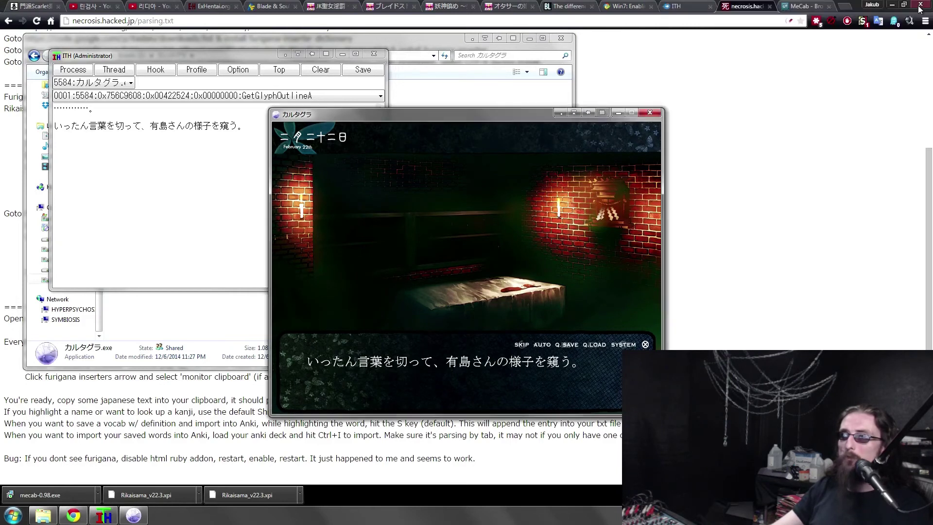
key("super")
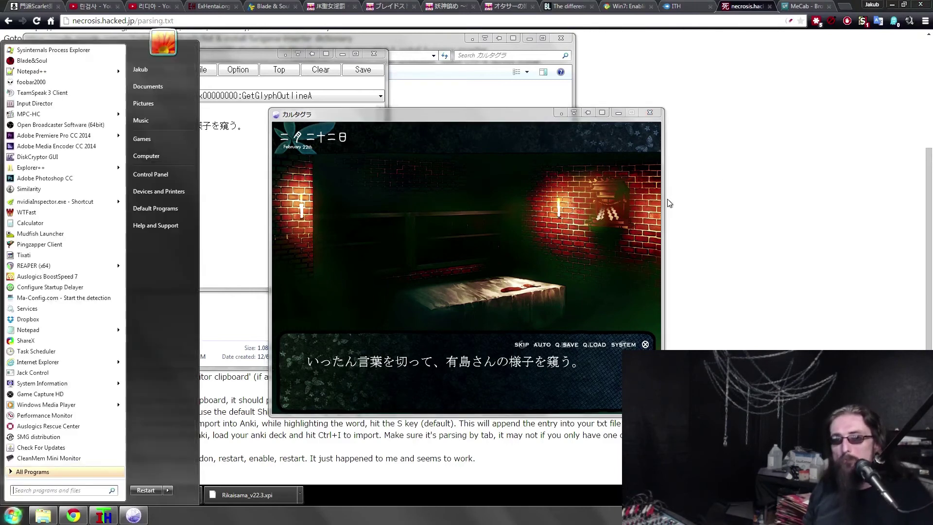
type("fur")
key("BackSpace")
key("BackSpace")
key("BackSpace")
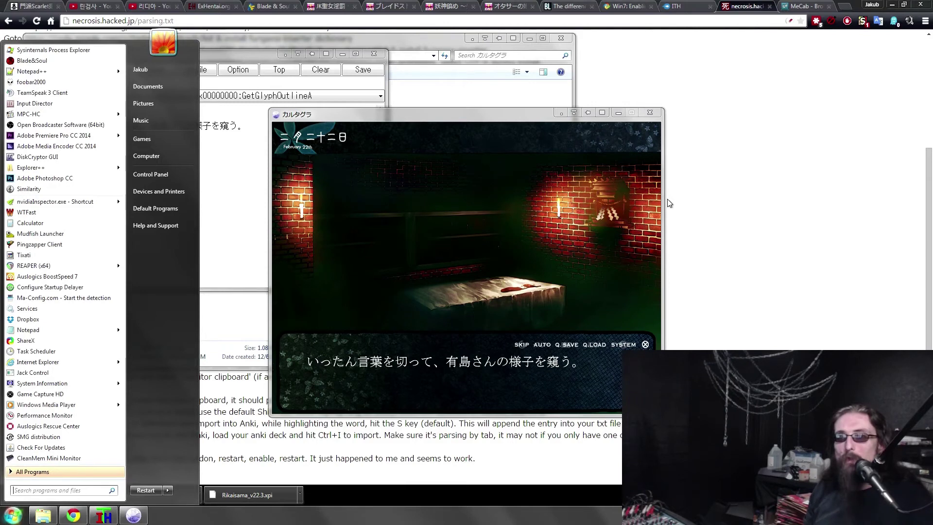
type("firefox")
key("Return")
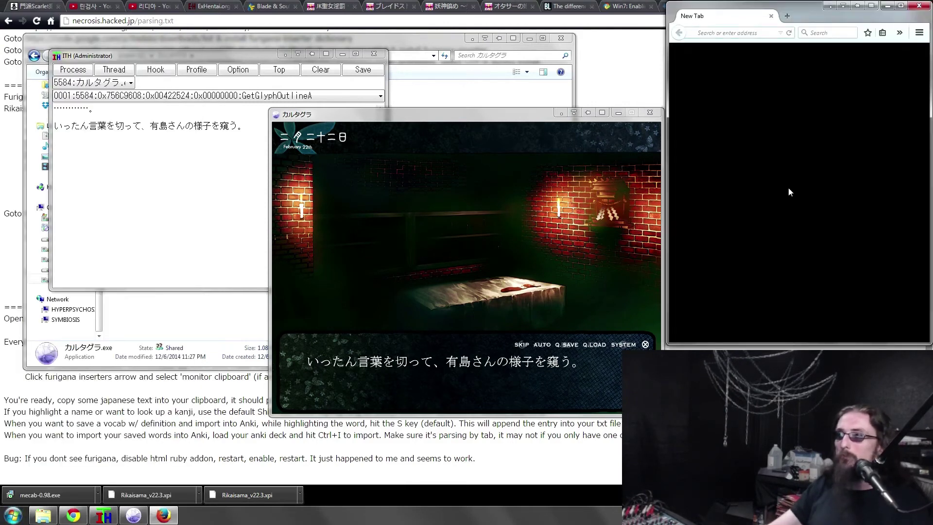
Step: Switch to カルタグラ and advance the dialogue by two lines
left_click(496, 222)
left_click(477, 217)
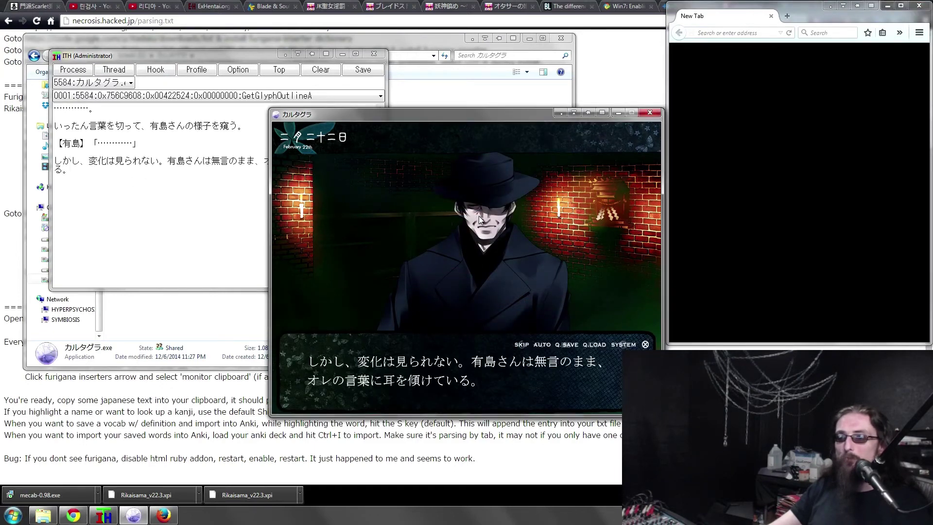
Step: Widen Firefox temporarily to reach its add-on controls, enabling Rikaisama and Furigana Inserter's Monitor Clipboard option
left_click(676, 92)
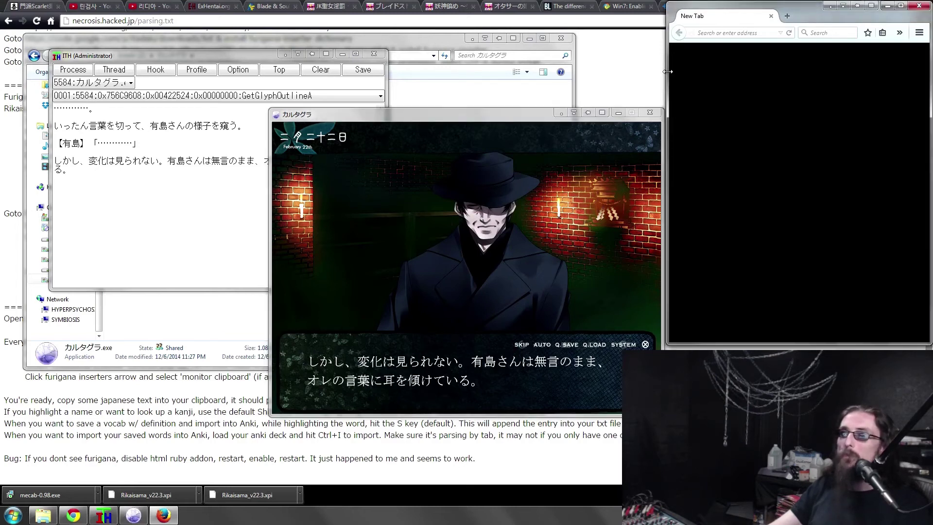
left_click_drag(667, 72, 511, 72)
left_click(873, 34)
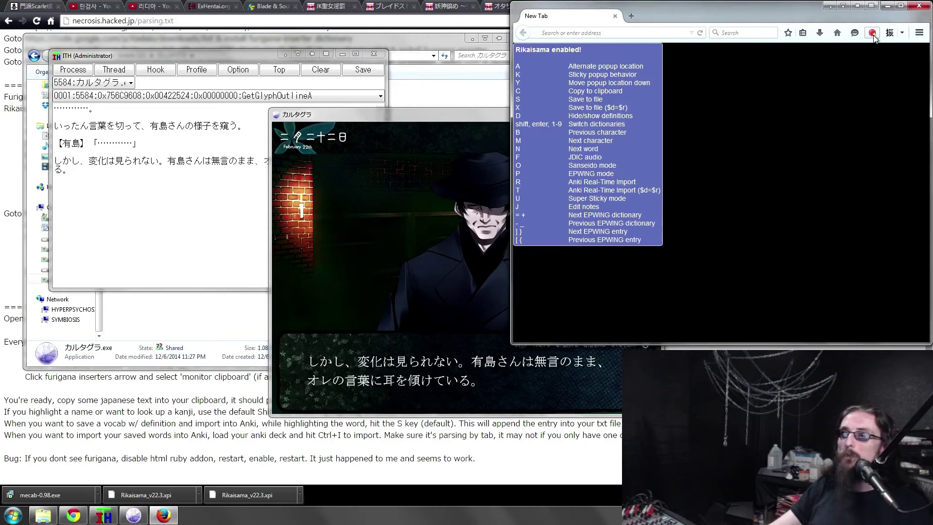
left_click(901, 33)
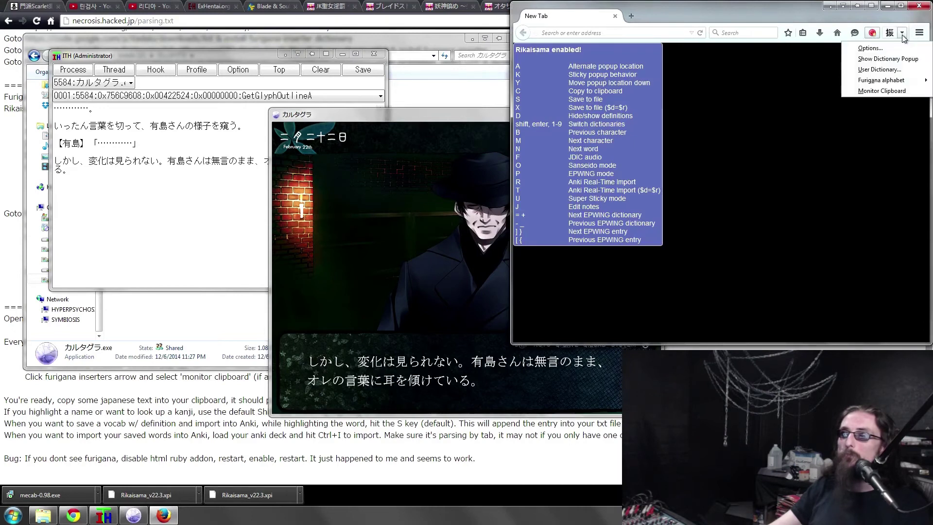
left_click(882, 92)
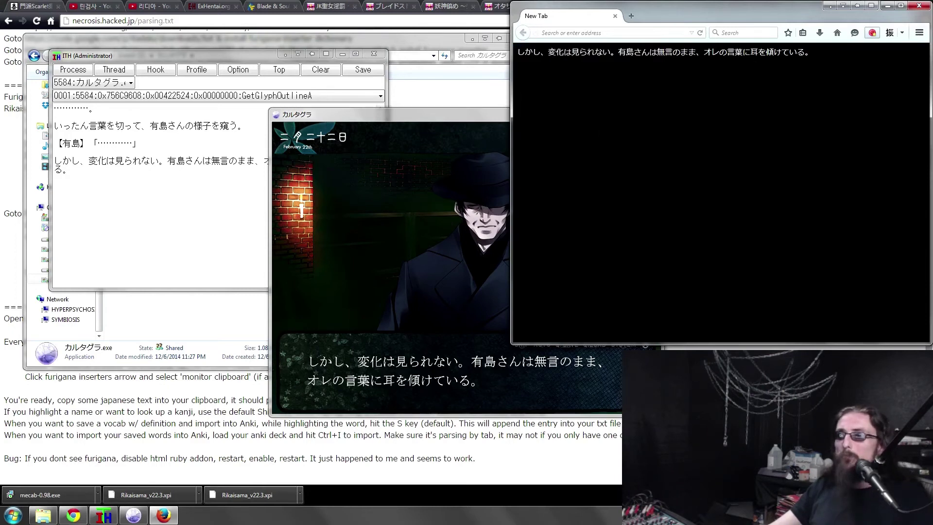
left_click_drag(512, 110, 690, 108)
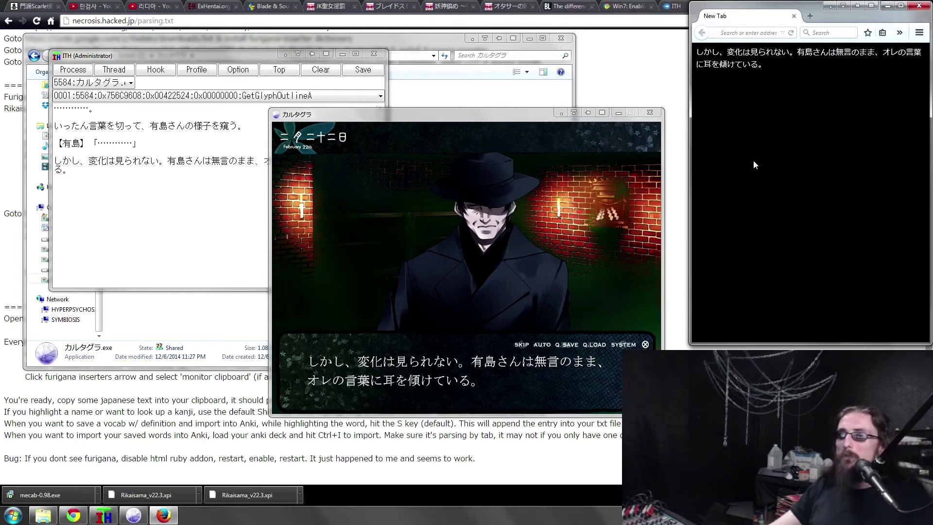
Step: Look up words in the captured game sentence with Rikaisama on the New Tab page
mouse_move(696, 54)
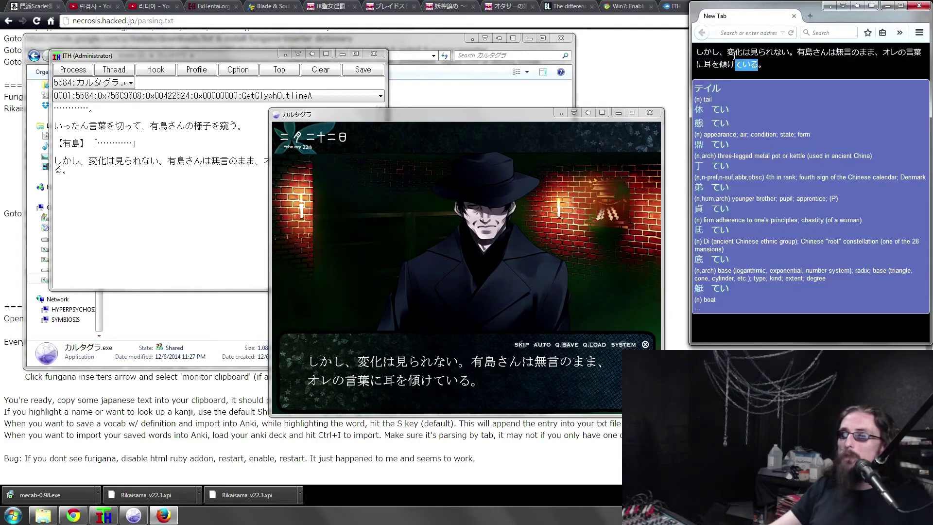
mouse_move(733, 52)
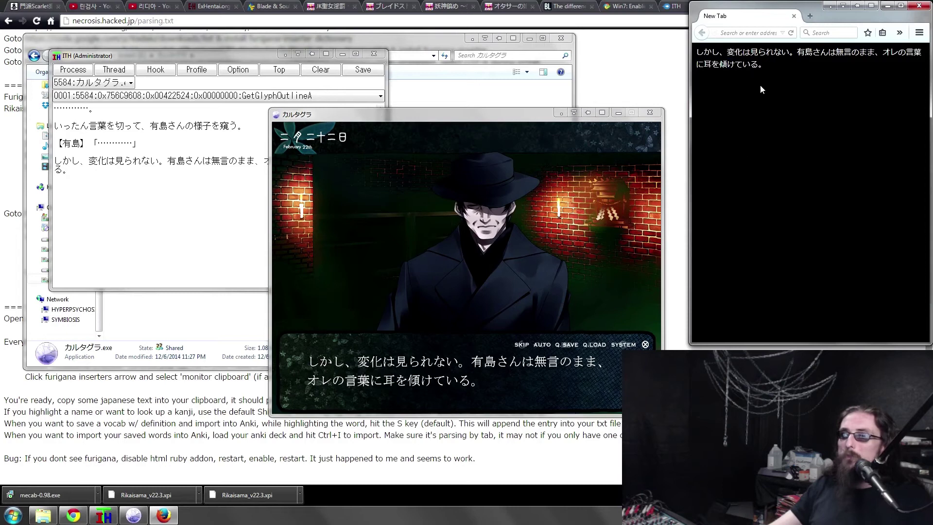
mouse_move(785, 54)
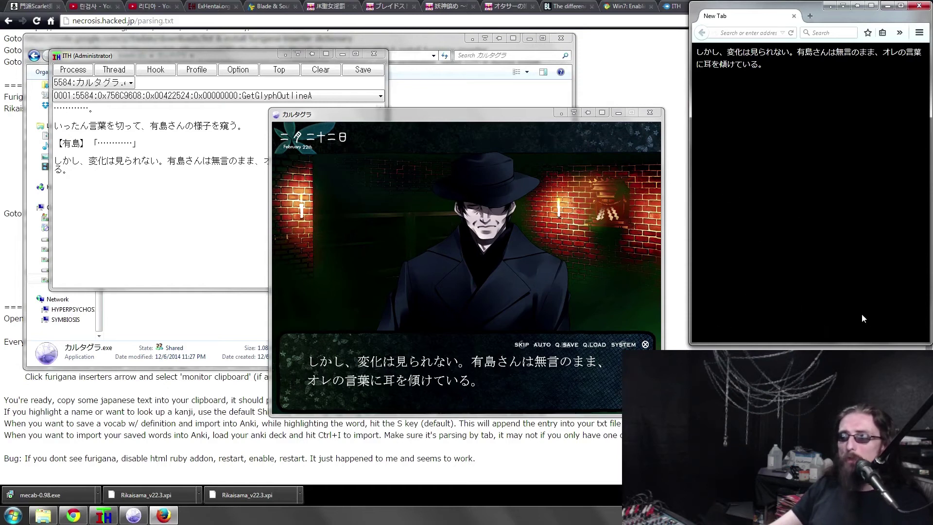
Step: Load the local blank.html page in Firefox and send the last ITH line, starting しかし、変化は, to it again
left_click(764, 32)
type("blank")
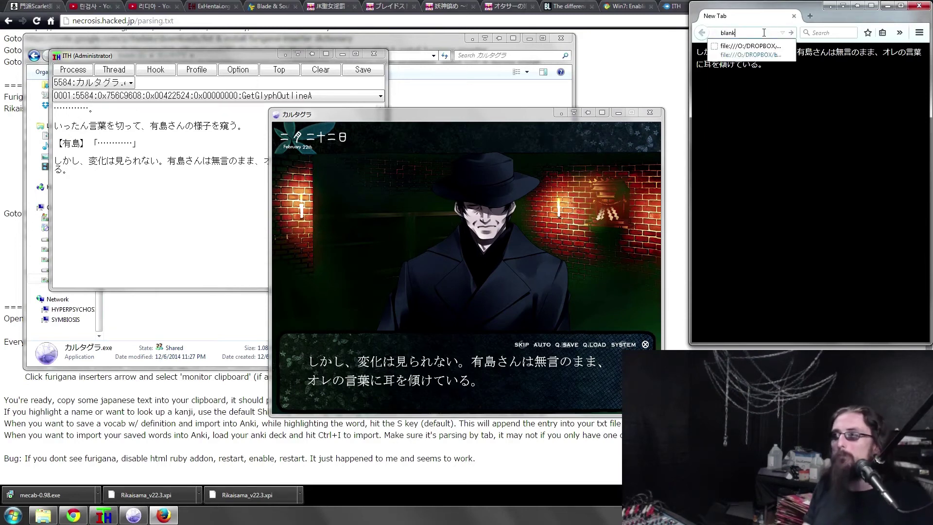
left_click(751, 46)
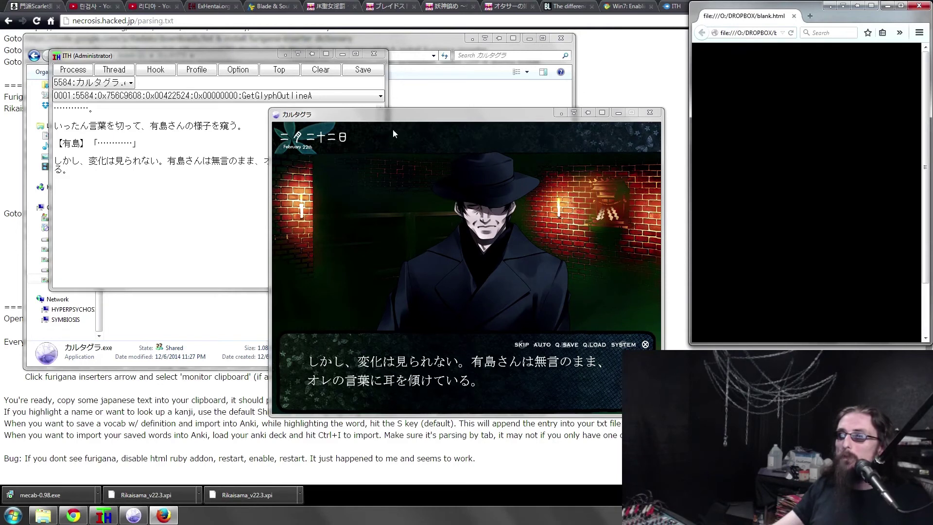
left_click_drag(55, 160, 73, 171)
left_click(707, 202)
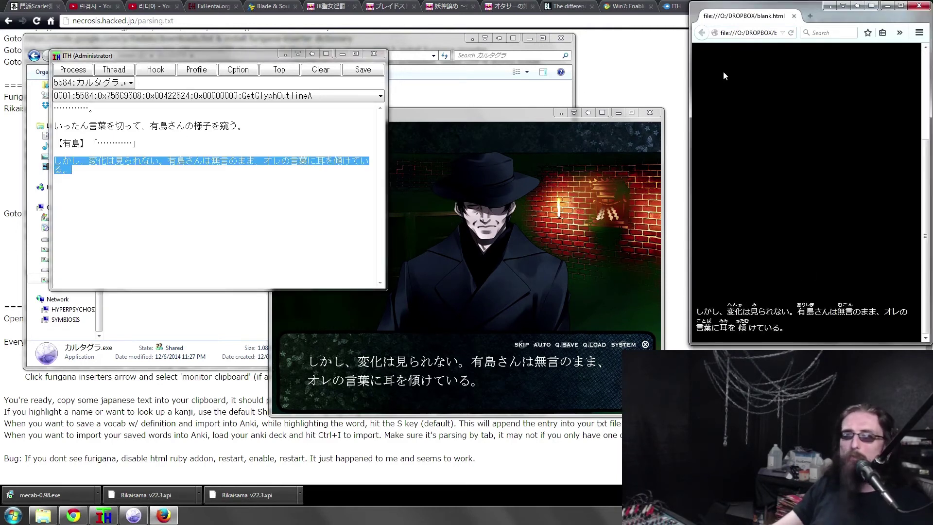
left_click_drag(709, 72, 717, 225)
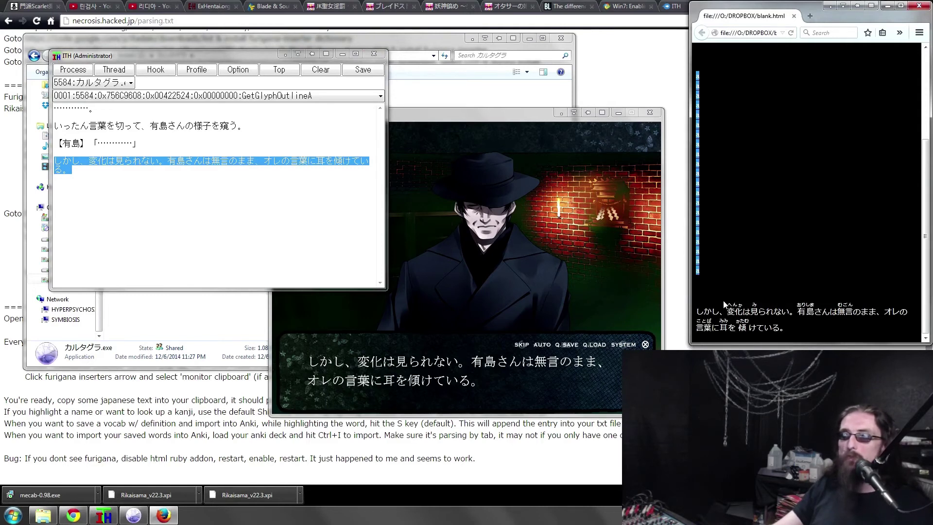
left_click(781, 254)
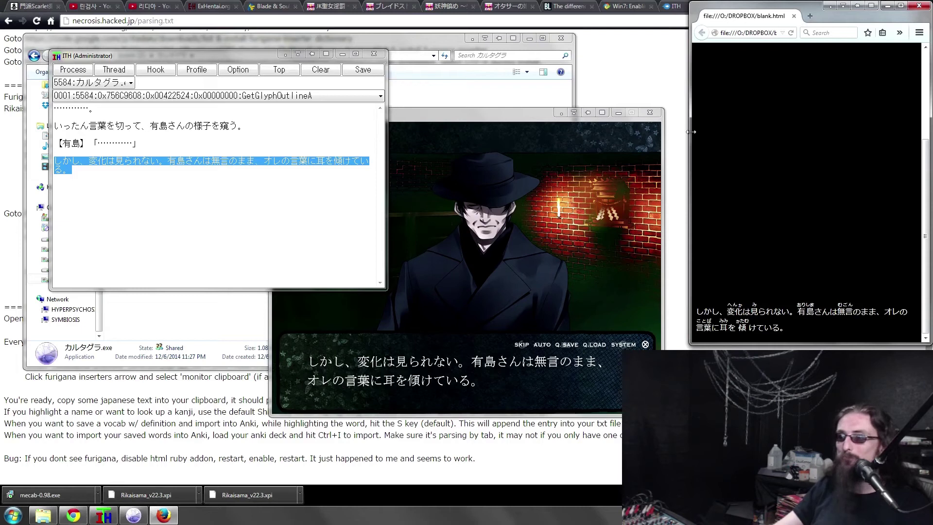
left_click(135, 168)
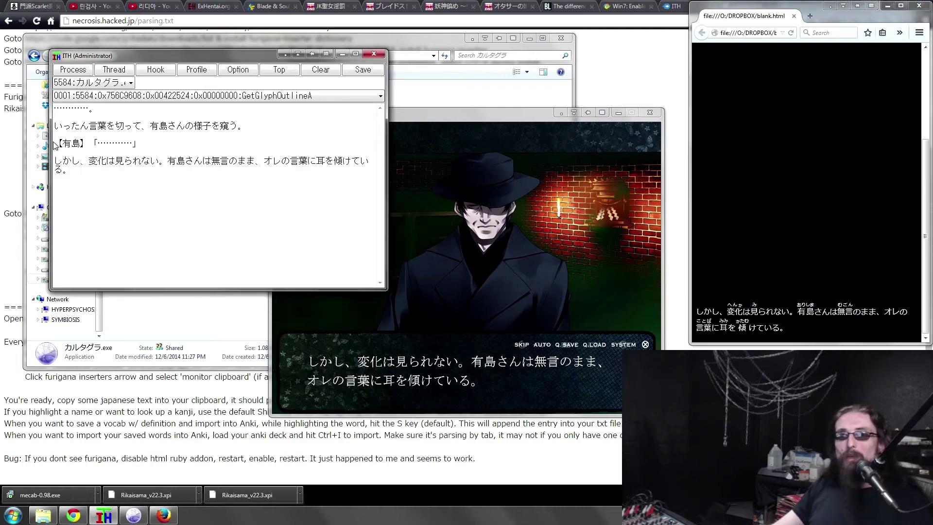
Step: Advance the カルタグラ dialogue by three lines so the new text reaches Firefox, and return to the Firefox window
left_click(476, 266)
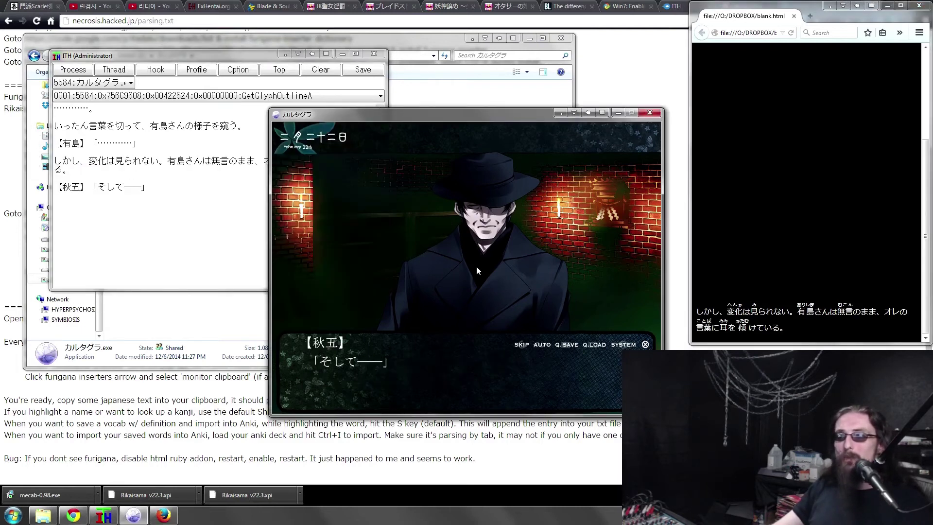
left_click(476, 265)
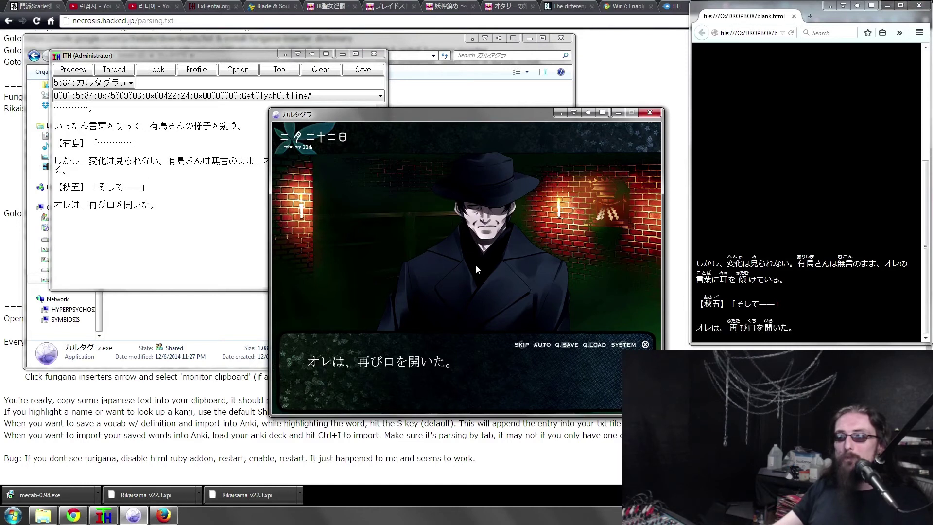
left_click(400, 293)
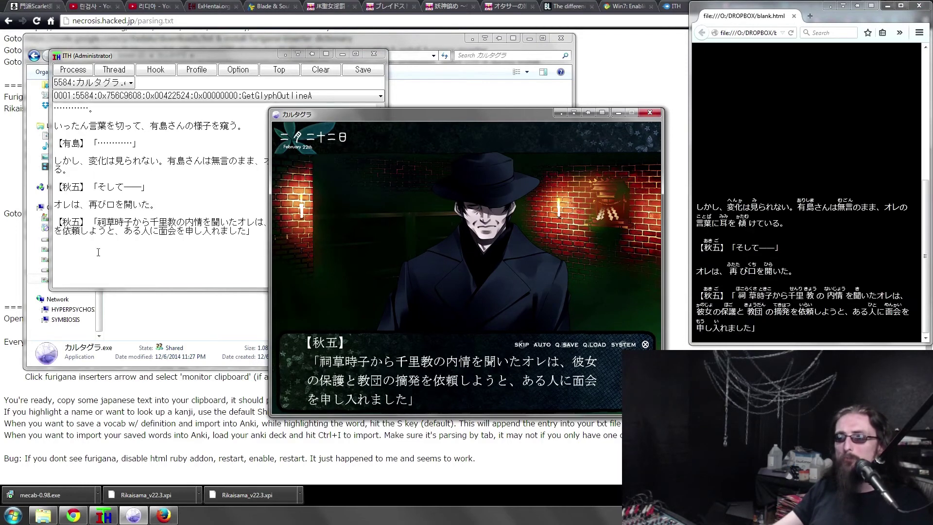
left_click(152, 289)
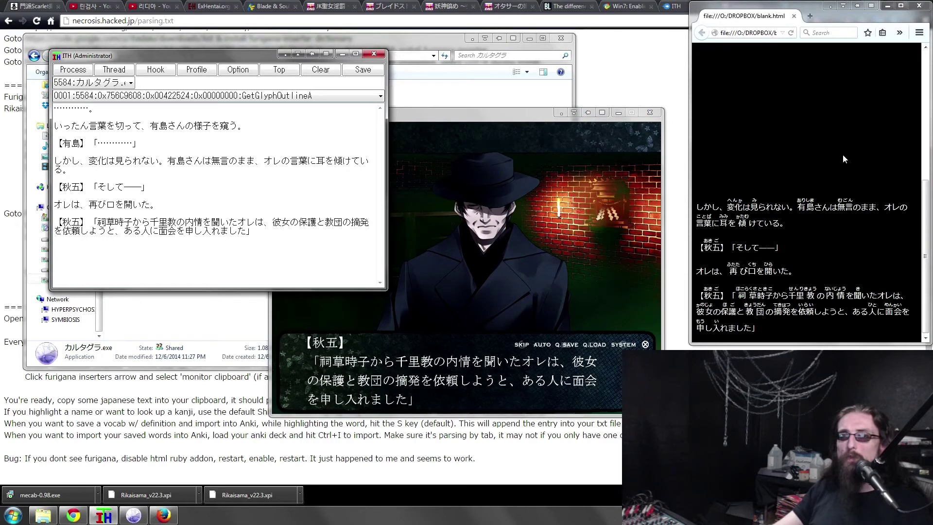
left_click(826, 115)
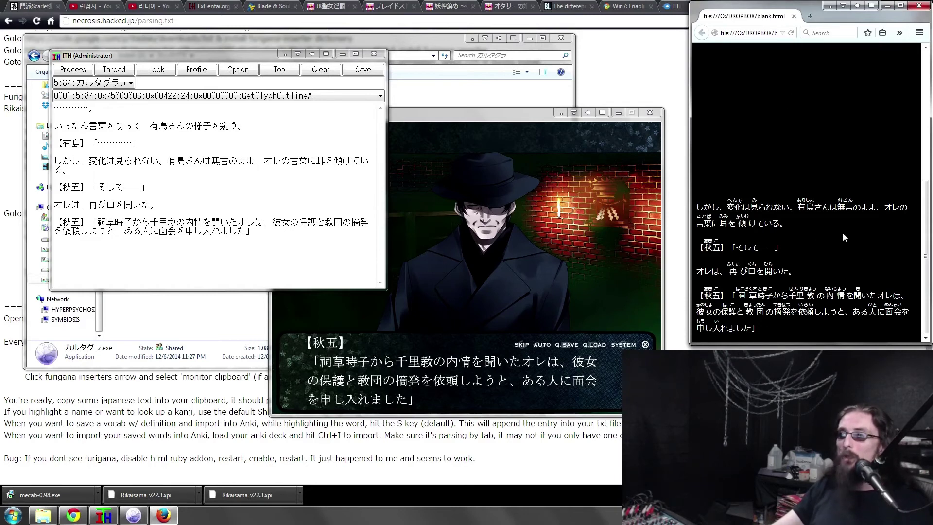
Step: Widen Firefox and look up 変化 and 有 with Rikaisama, trying its save-to-file and dictionary-switch functions
mouse_move(698, 207)
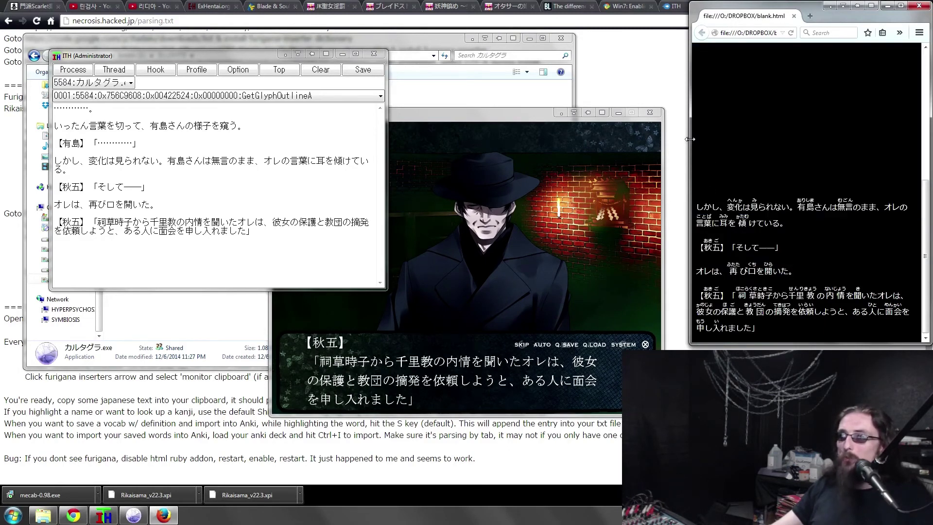
left_click_drag(692, 140, 439, 141)
mouse_move(549, 249)
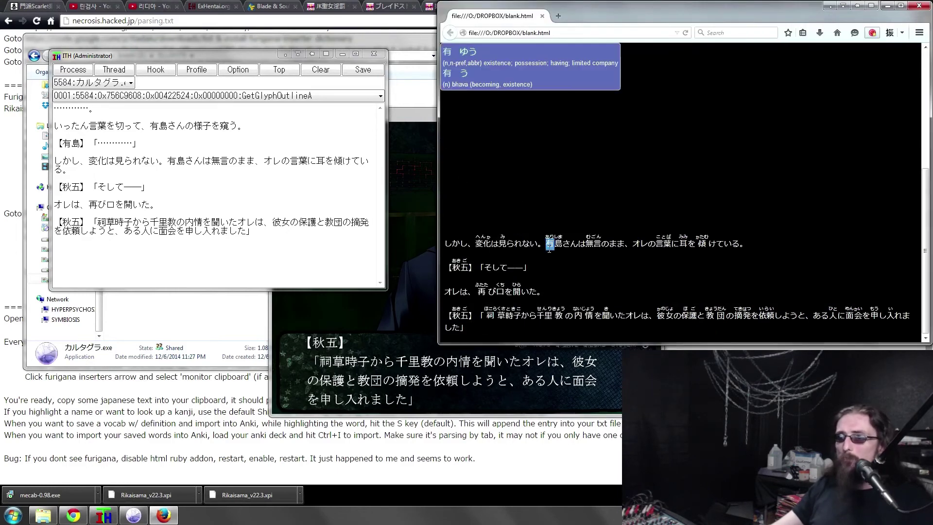
mouse_move(477, 249)
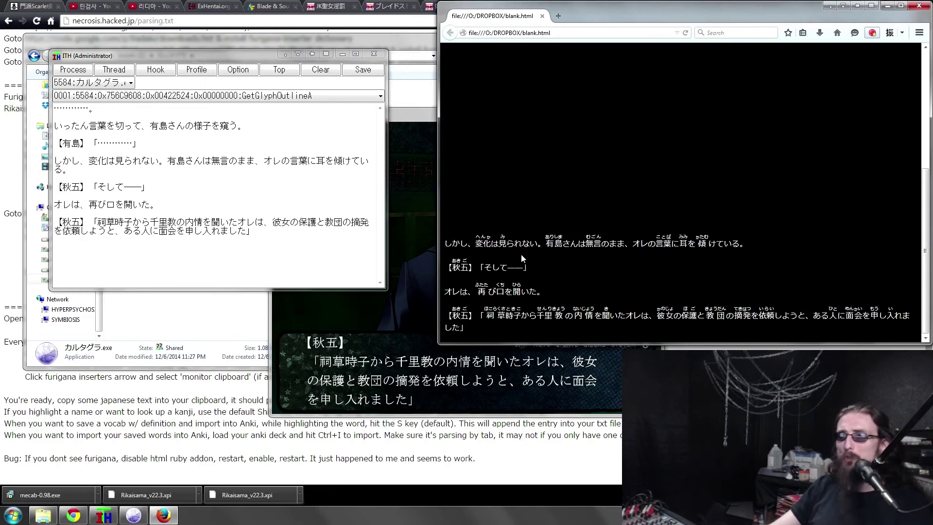
key("s")
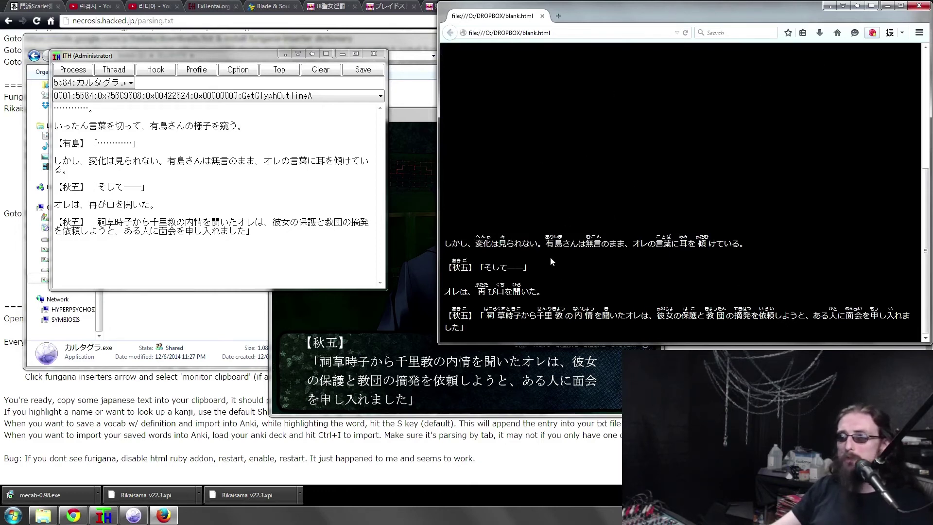
mouse_move(563, 250)
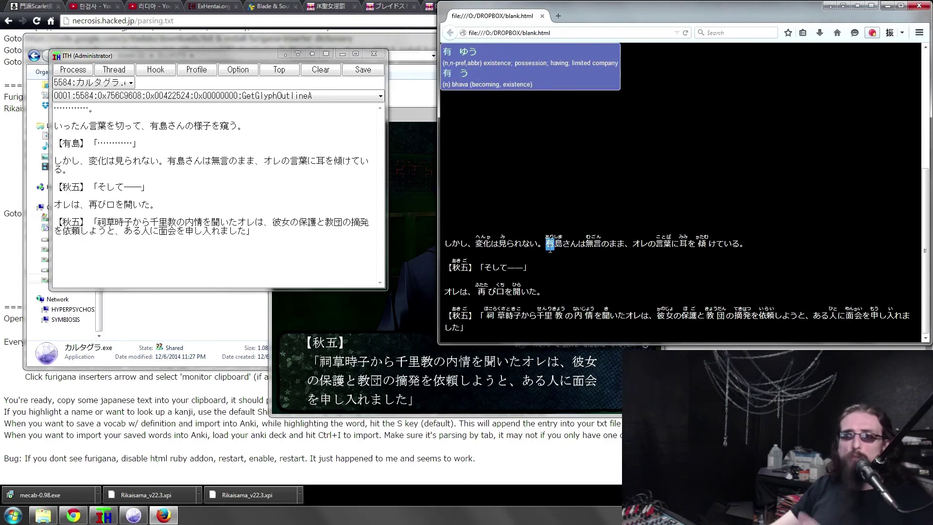
key("shift")
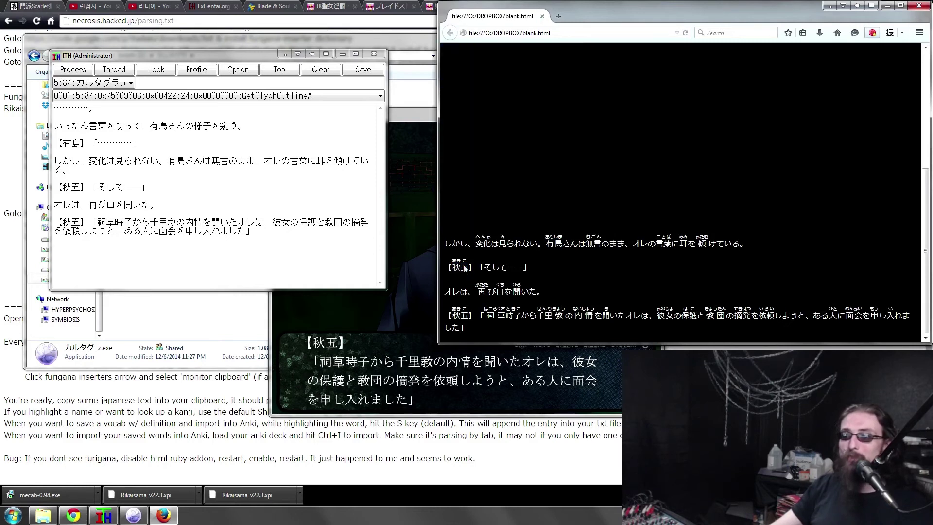
Step: Look up 秋 and 五 in the speaker name 秋五, cycling through Rikaisama's names, kanji and word dictionaries for 五
mouse_move(453, 272)
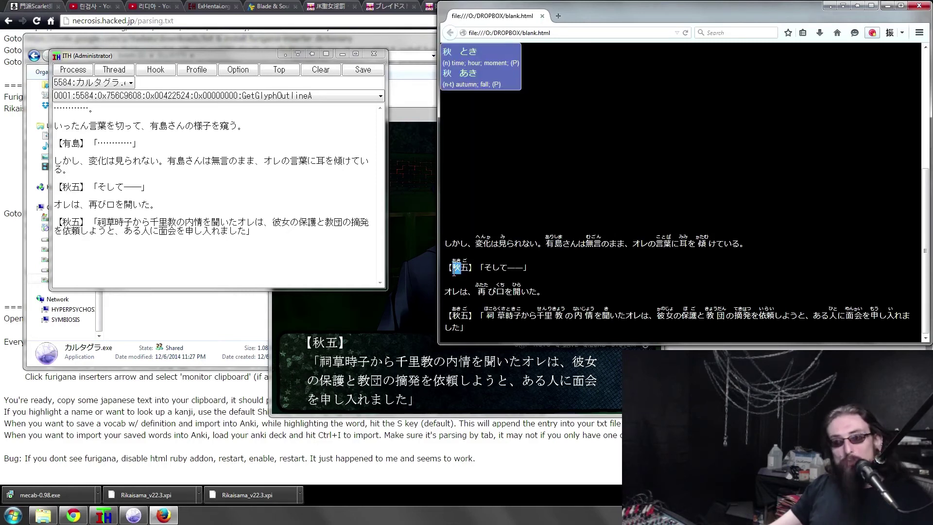
key("shift")
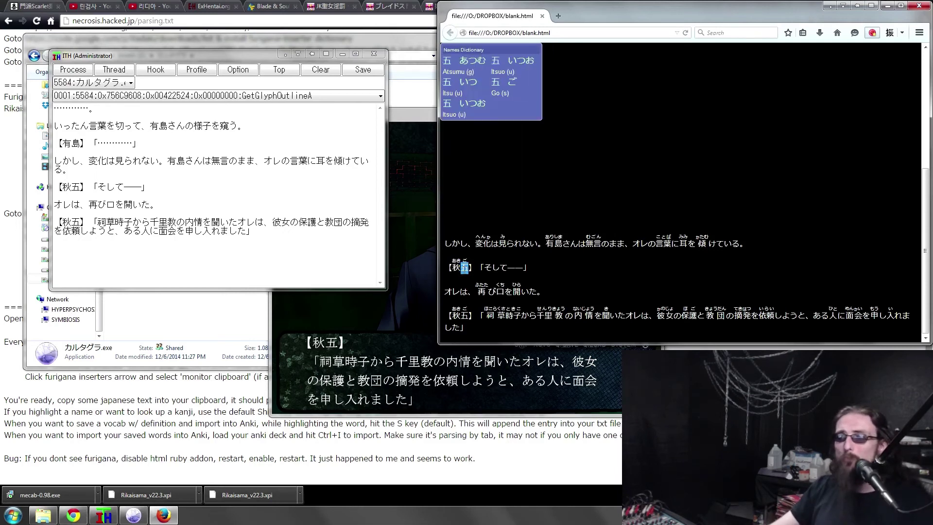
key("shift")
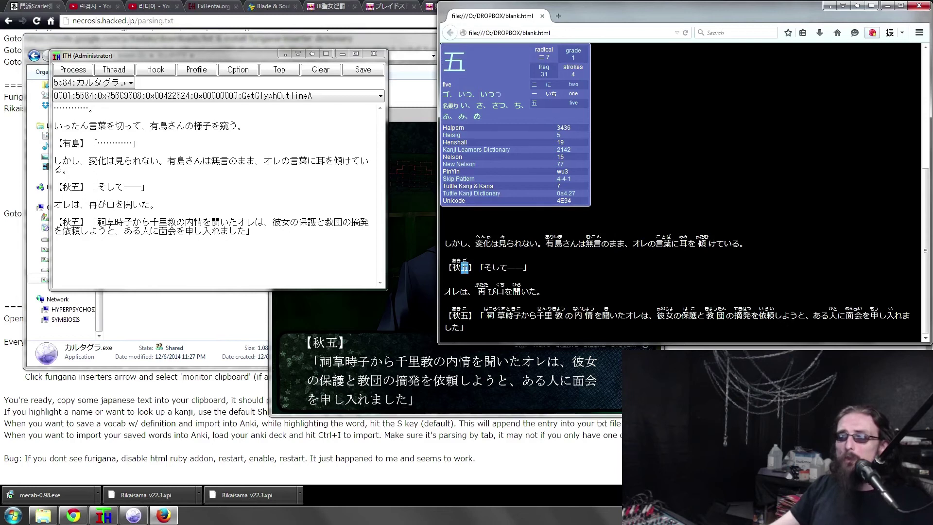
key("shift")
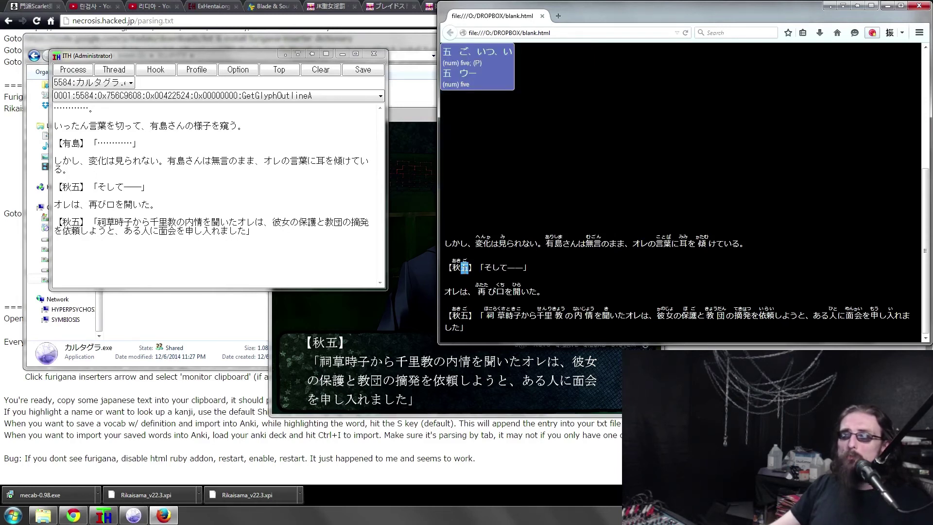
key("shift")
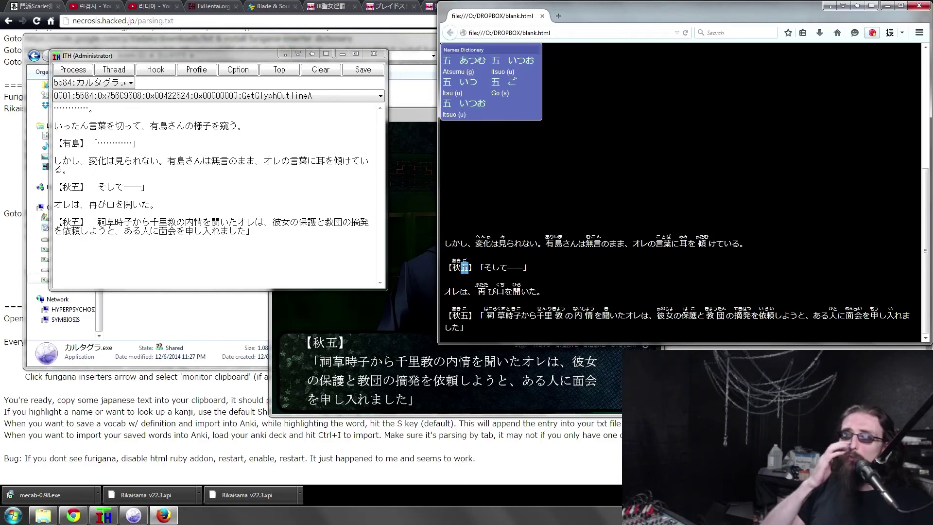
key("shift")
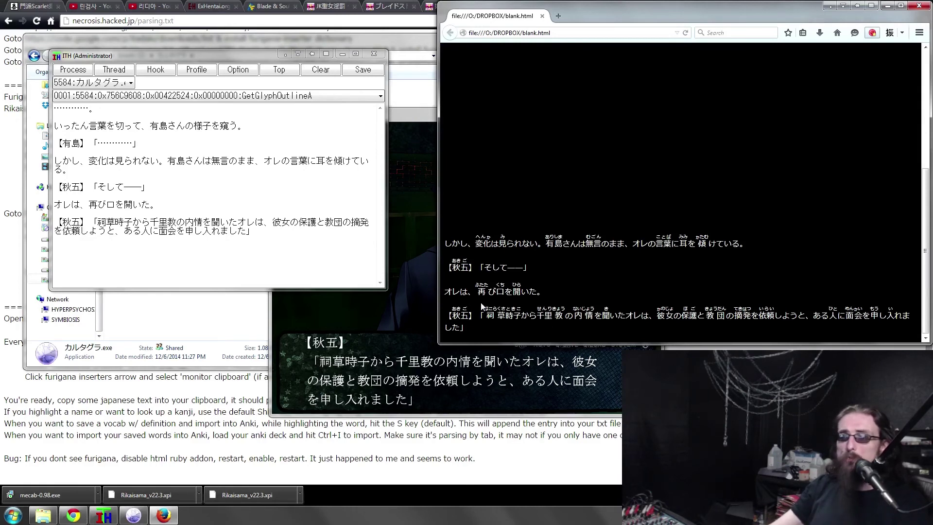
Step: Narrow Firefox to uncover カルタグラ and advance the dialogue to the line beginning オレはあの時。
mouse_move(480, 299)
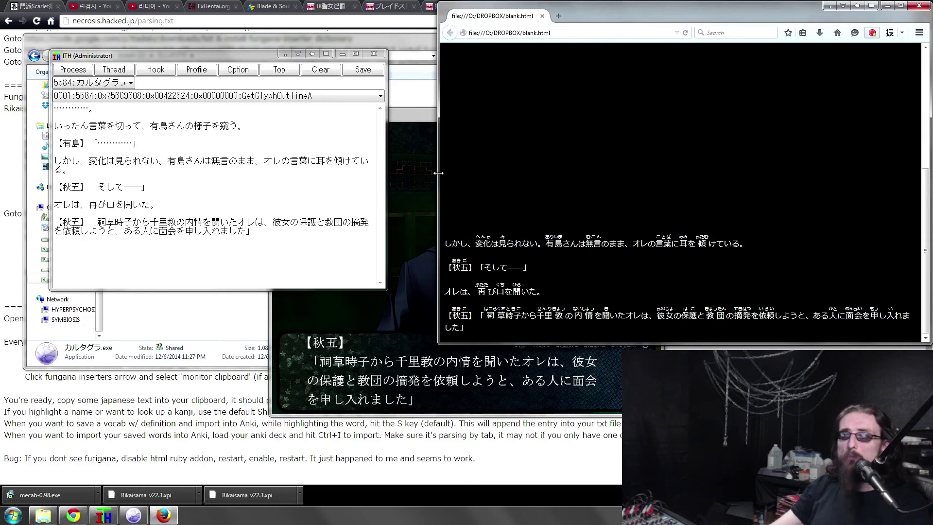
left_click_drag(438, 173, 666, 173)
left_click(466, 113)
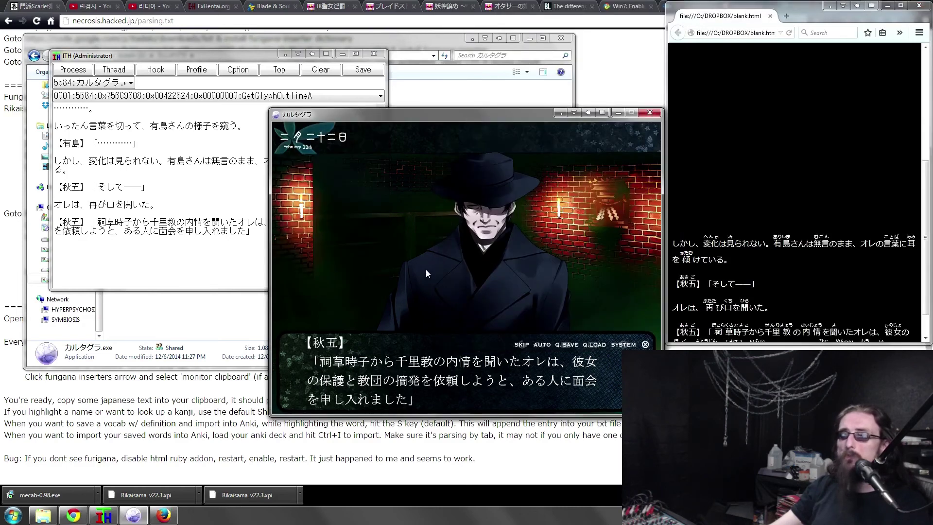
scroll(771, 218, "down", 3)
left_click(791, 200)
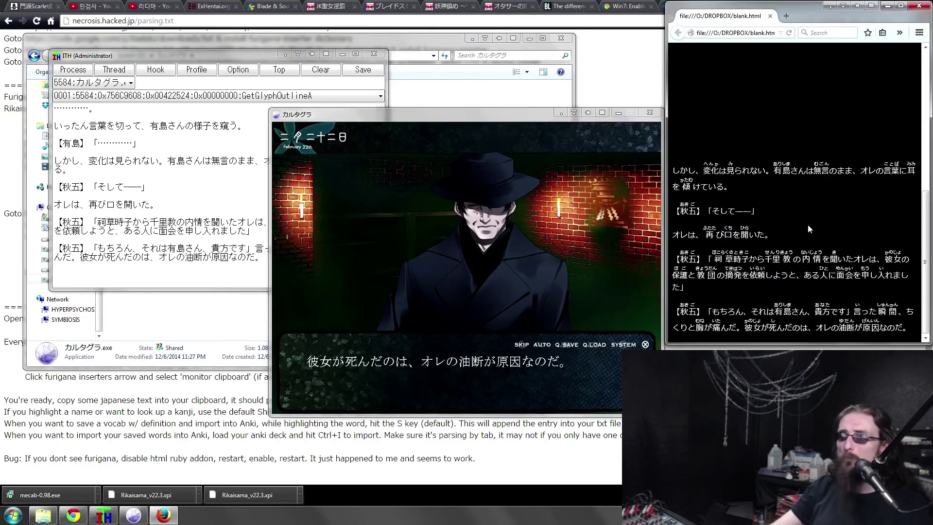
left_click(486, 271)
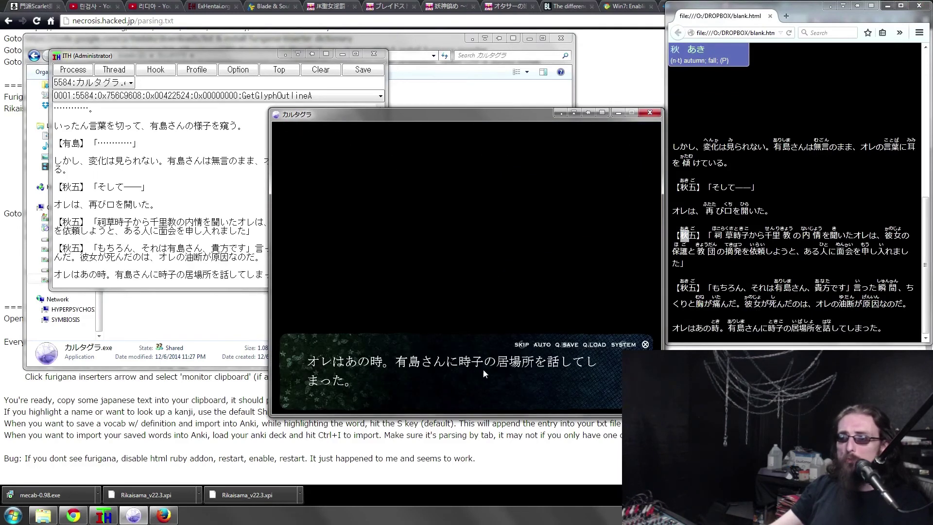
Step: Advance カルタグラ by two lines to the one beginning つまり、彼女の前に, and look up オレ in that line in Firefox
mouse_move(794, 330)
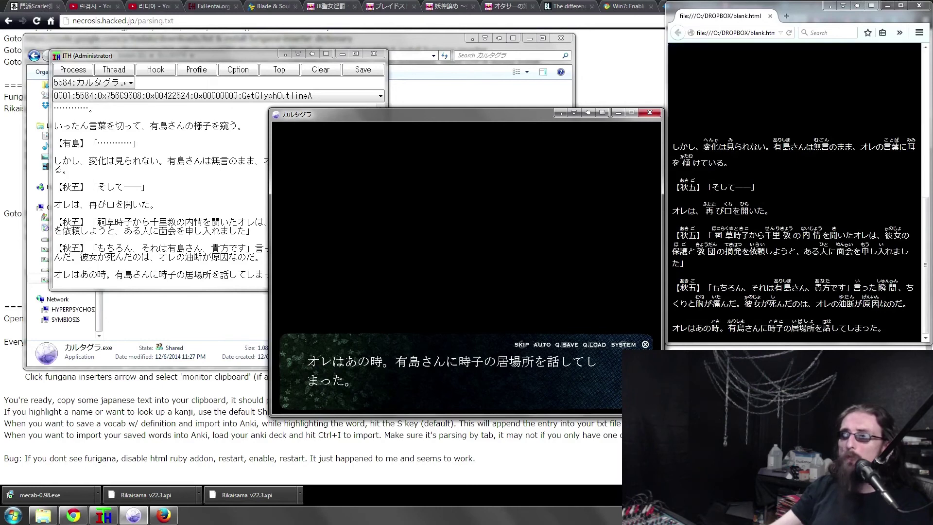
left_click(395, 353)
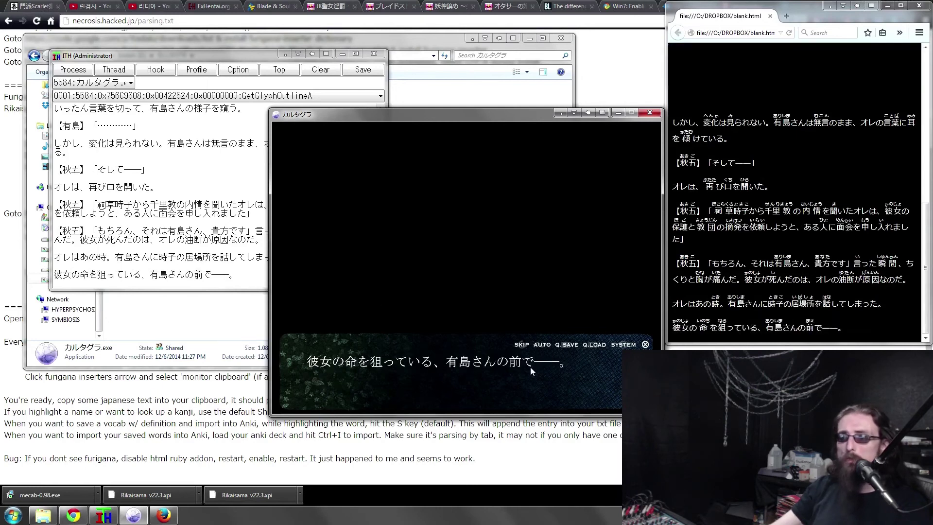
left_click(530, 366)
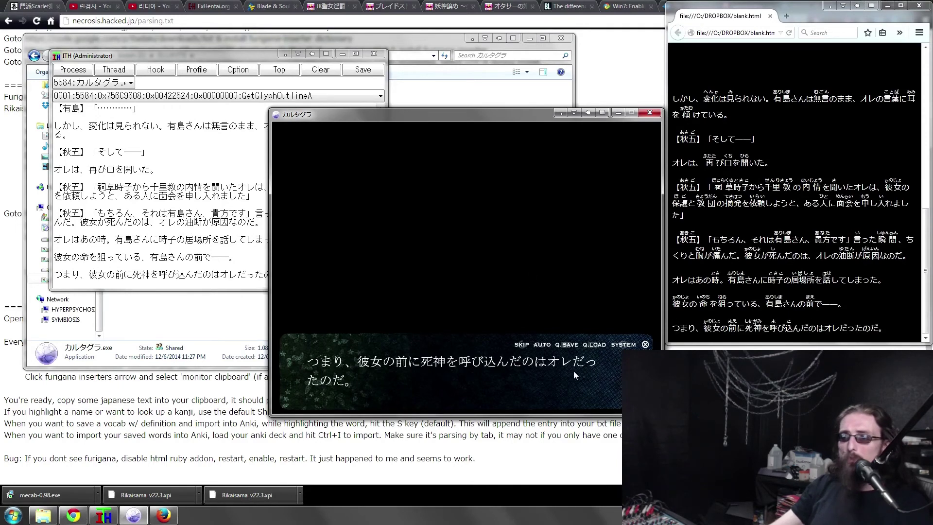
mouse_move(827, 332)
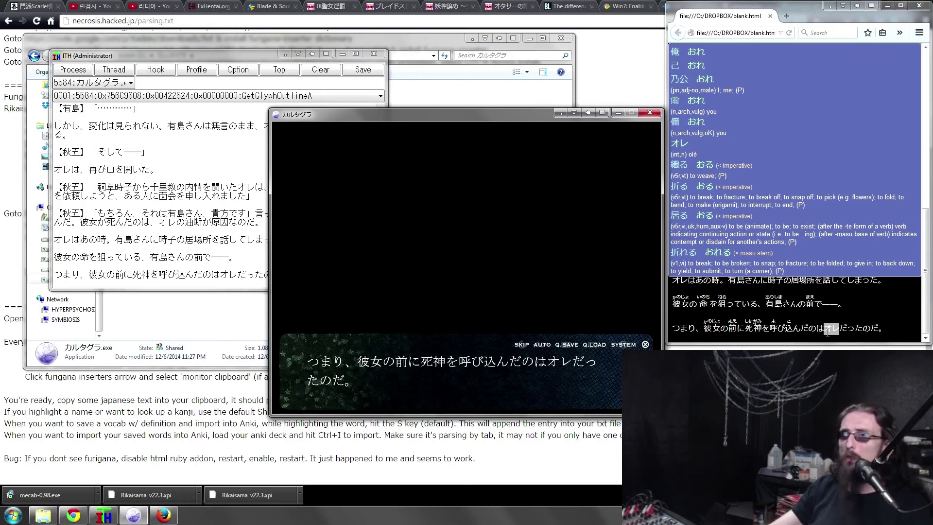
left_click(828, 330)
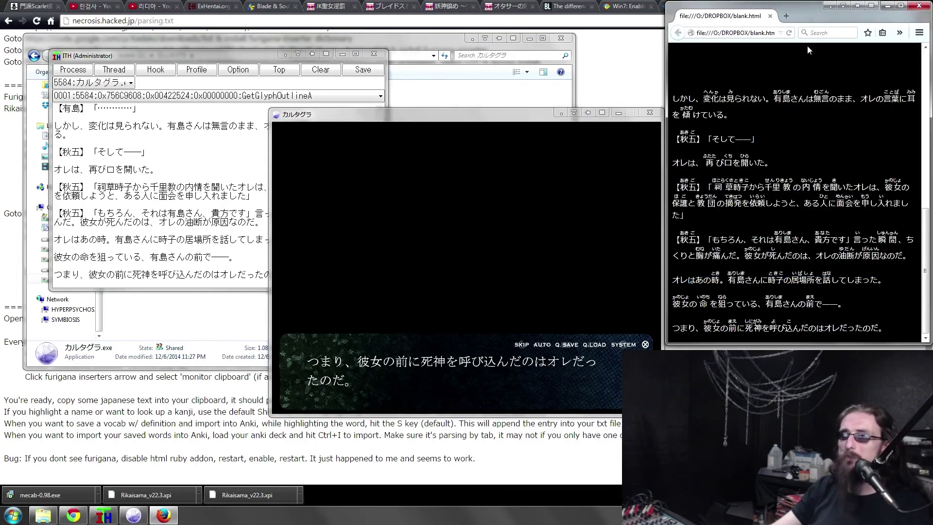
left_click(918, 33)
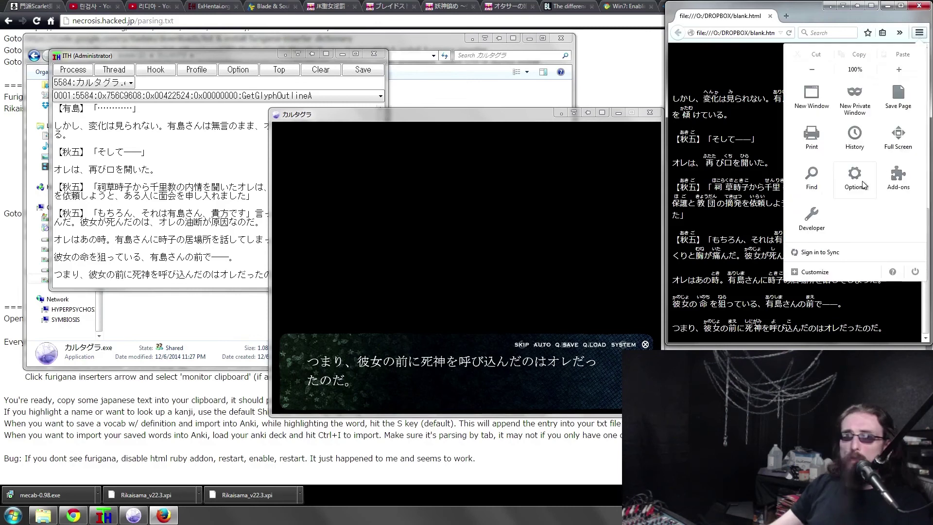
left_click(851, 181)
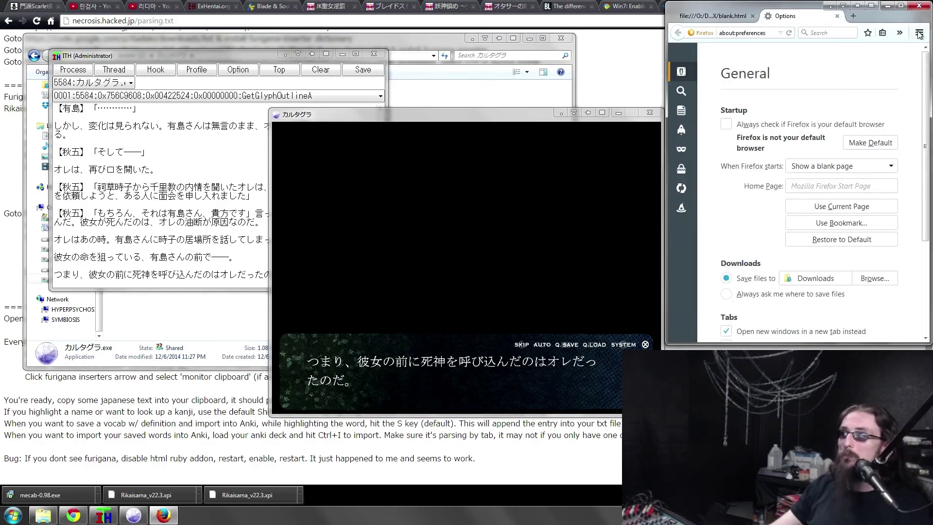
left_click(837, 16)
Step: Open the Rikaisama options from Firefox's add-ons manager and move the dialog away from the Firefox window
left_click(918, 32)
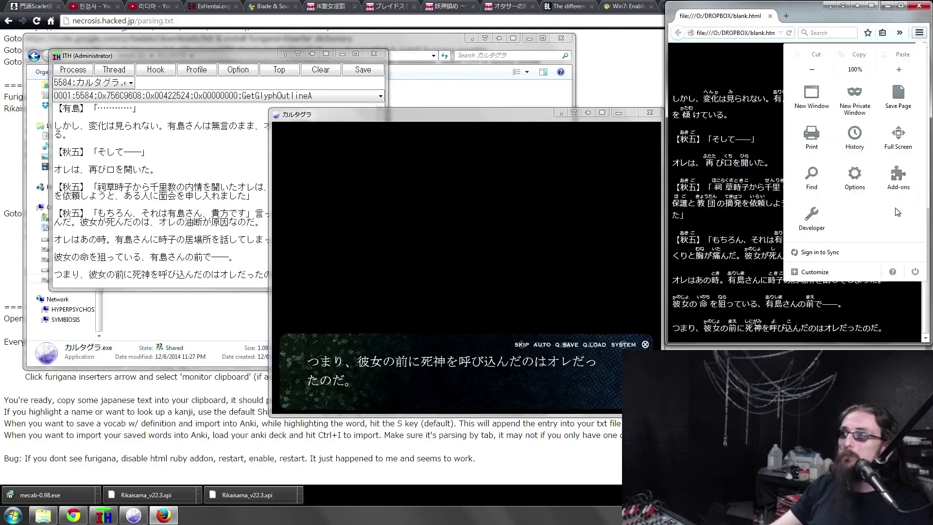
left_click(899, 178)
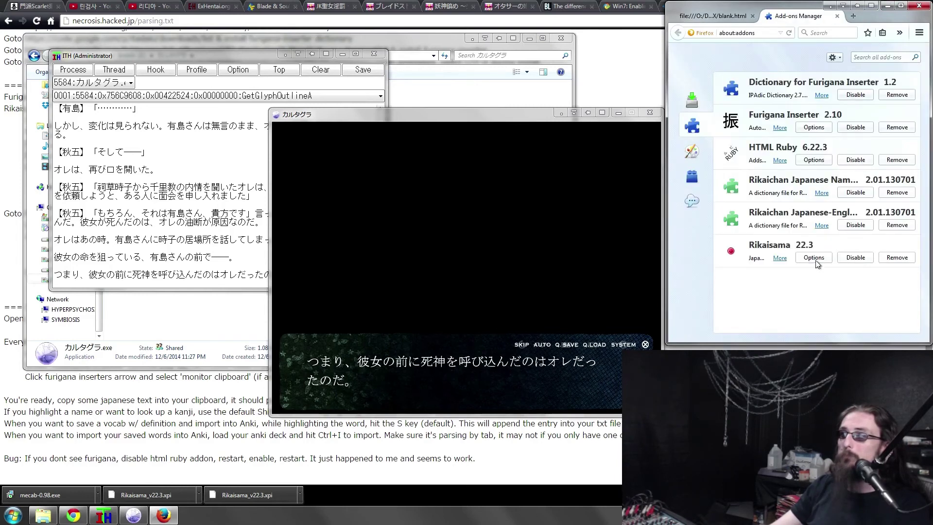
left_click(814, 257)
left_click_drag(794, 13, 400, 14)
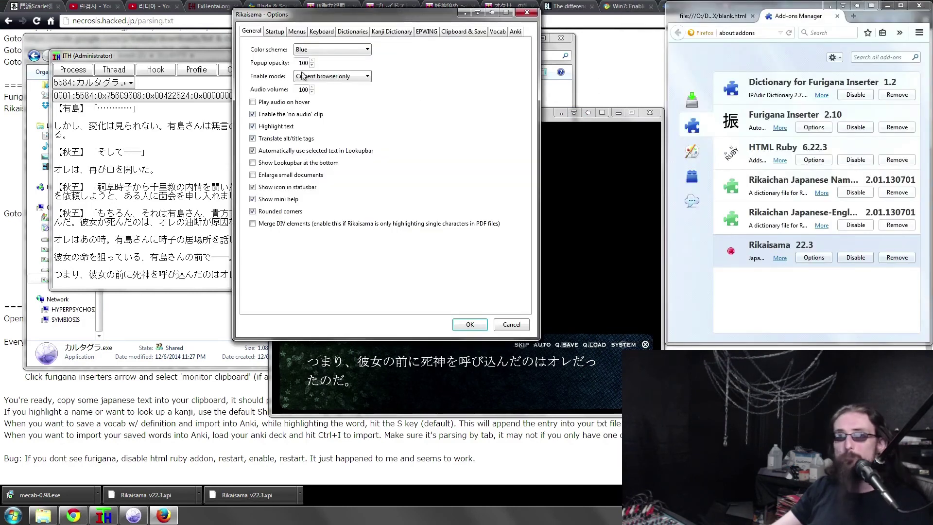
Step: Review Rikaisama's EPWING and keyboard settings, close the options without changes, and return to the blank.html page
left_click(424, 33)
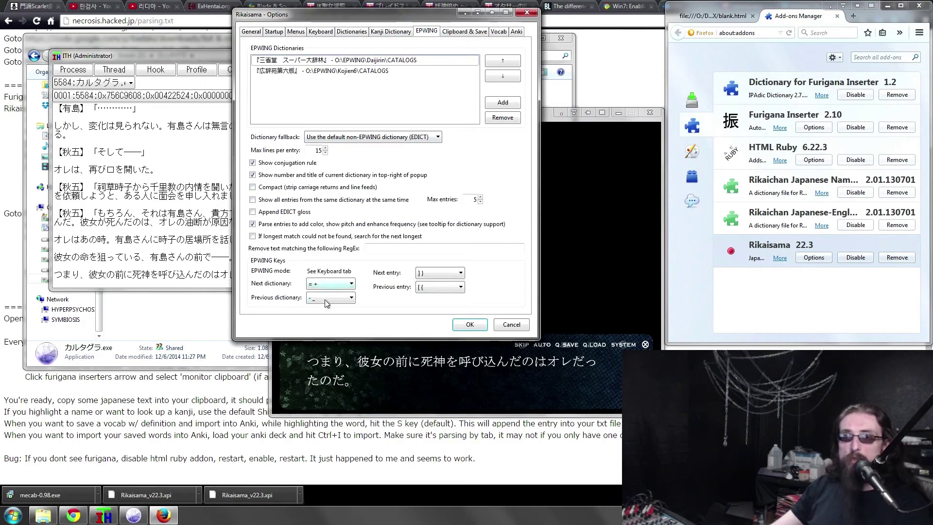
left_click(272, 32)
left_click(298, 32)
left_click(321, 32)
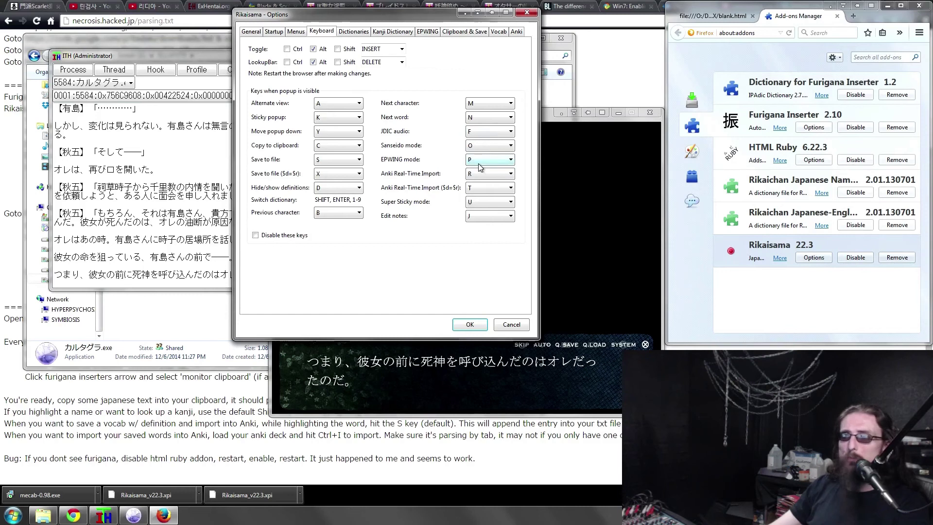
left_click(526, 12)
left_click(713, 16)
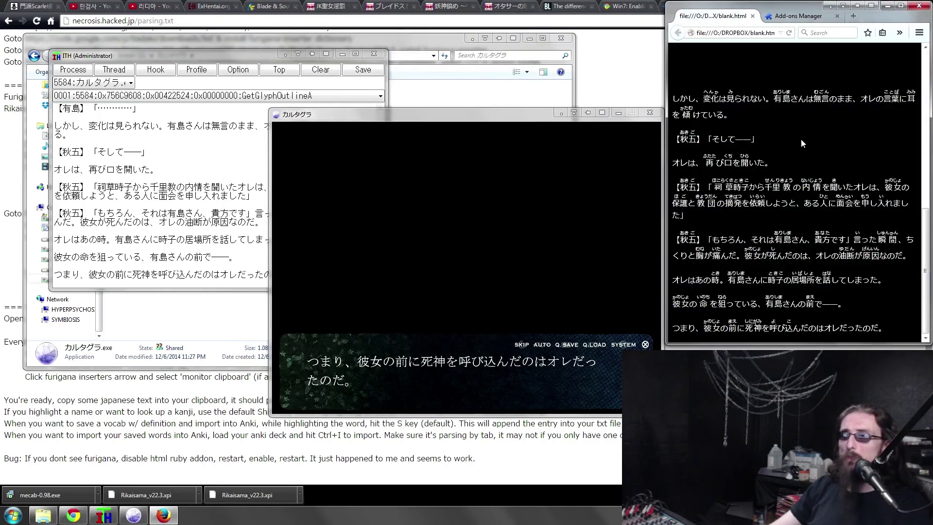
Step: Look up 彼女 in the last line, cycle through Rikaisama's Sanseido, English and EPWING definitions, and save the EPWING entry to file
mouse_move(741, 329)
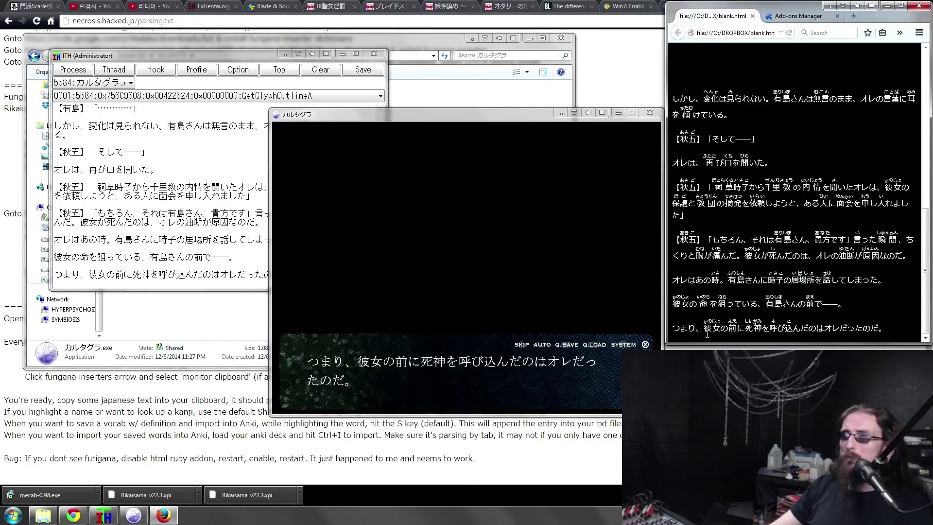
mouse_move(707, 333)
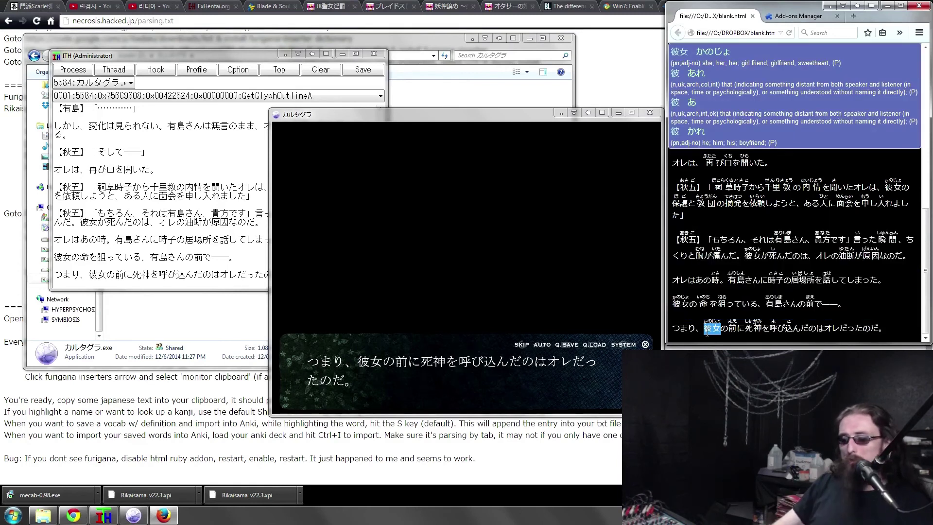
key("o")
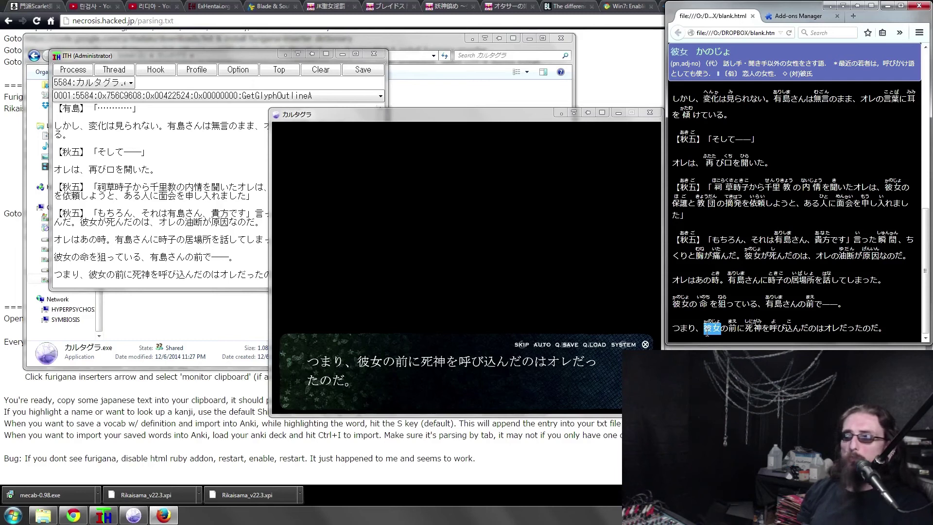
key("shift")
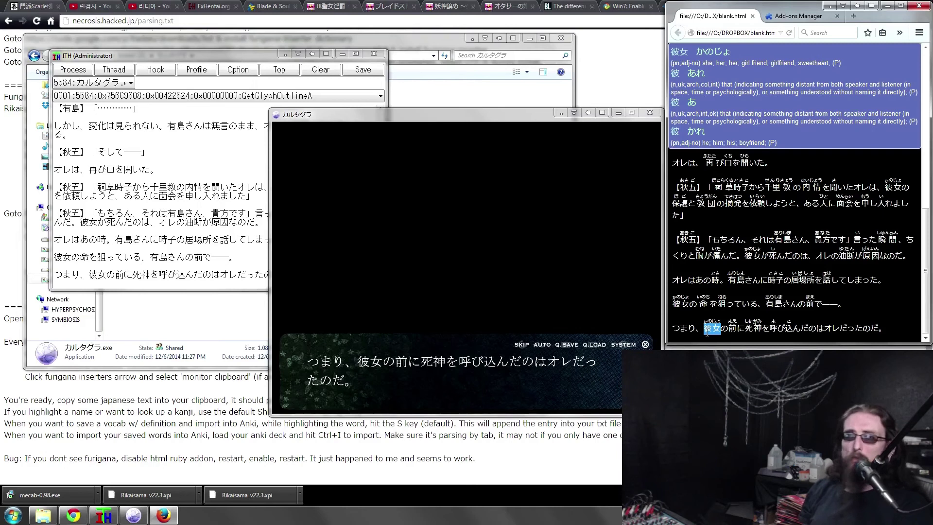
key("shift")
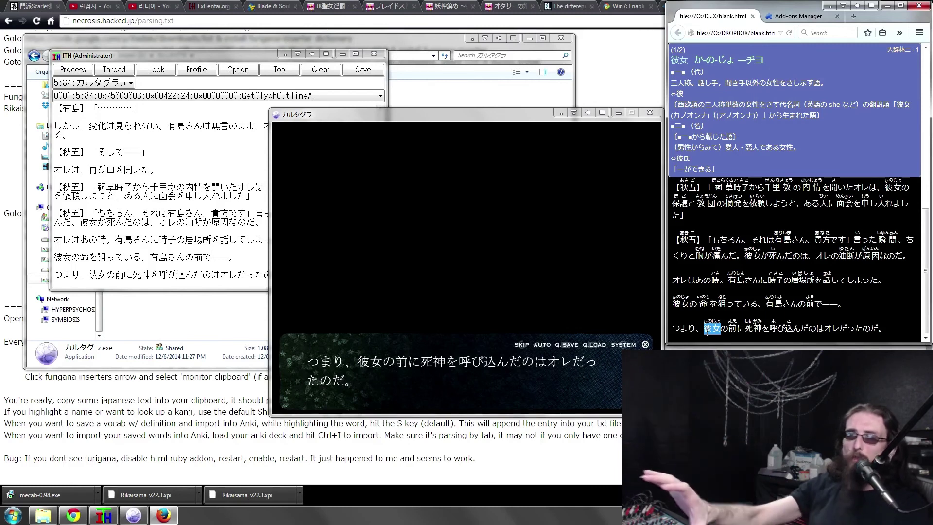
key("s")
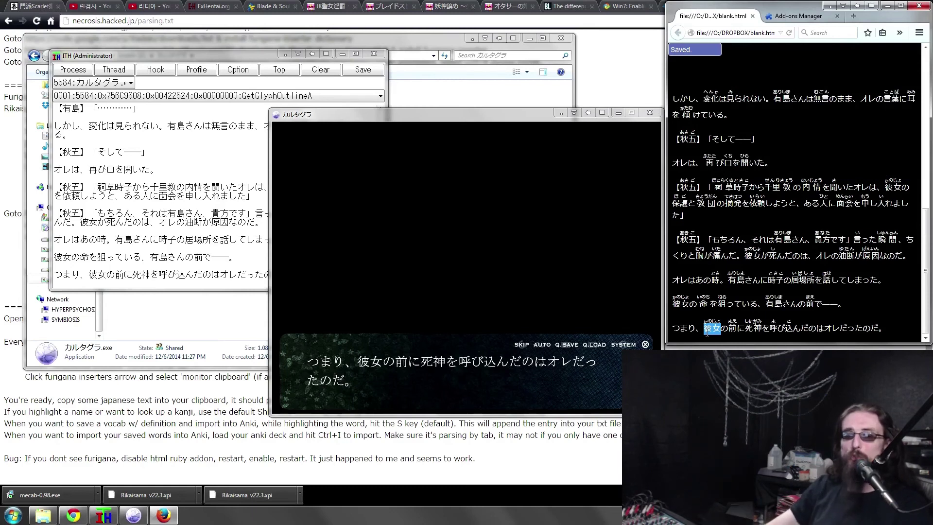
Step: Open rikaisama.txt from the Rikaisama folder in Dropbox and maximize the Notepad++ window
key("super+e")
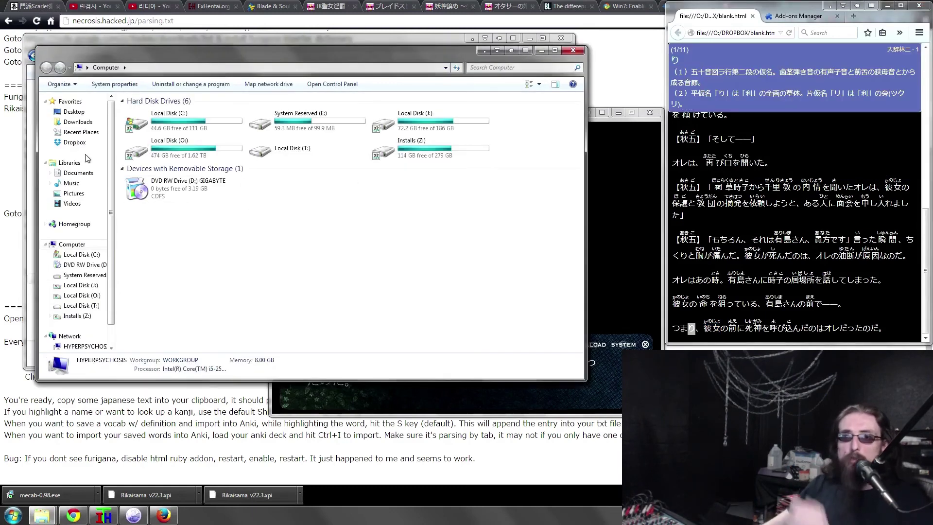
left_click(75, 142)
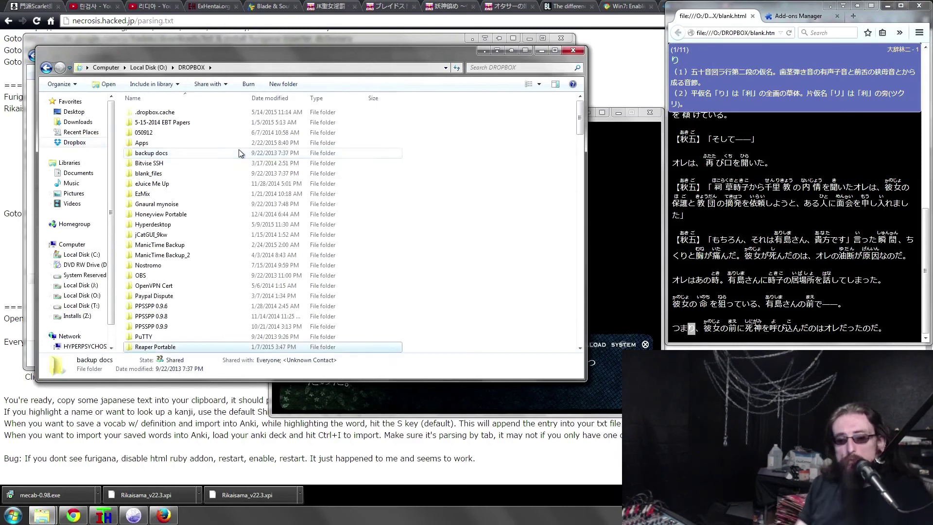
type("ri")
key("Return")
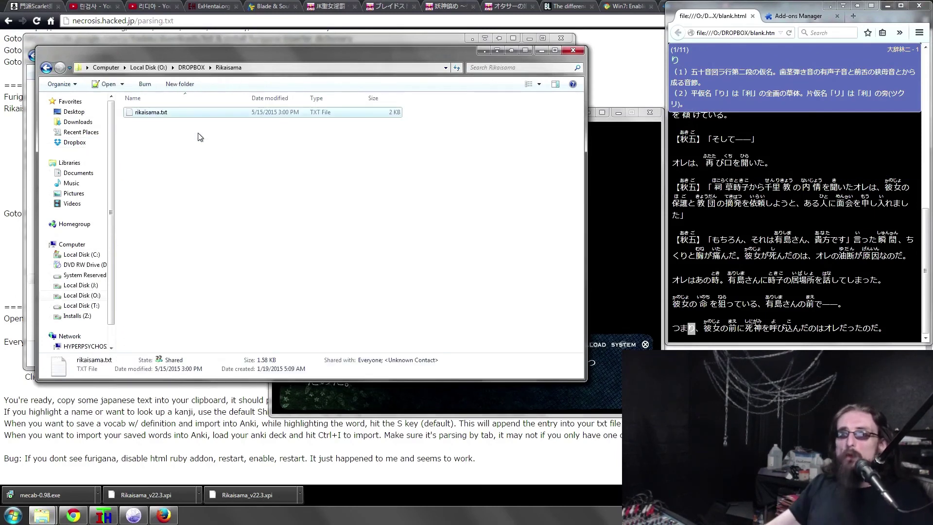
key("Return")
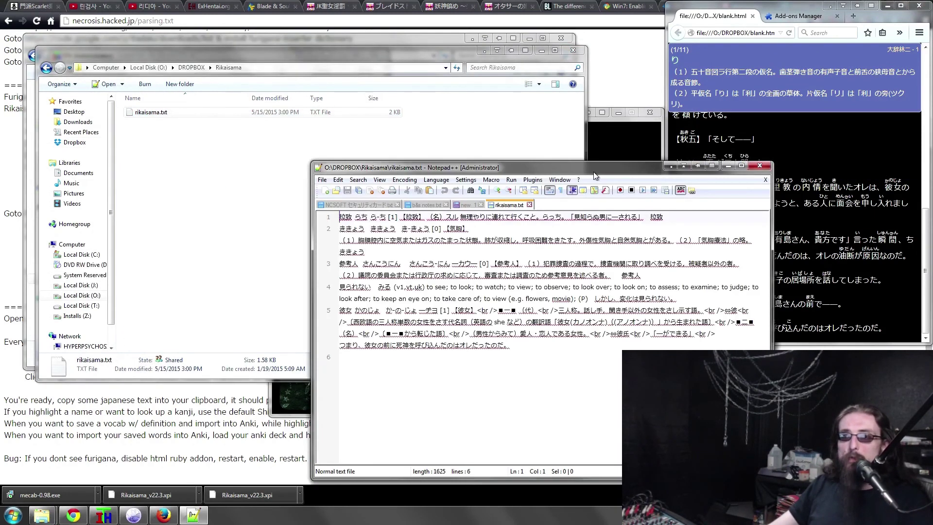
left_click_drag(593, 172, 416, 59)
left_click(564, 52)
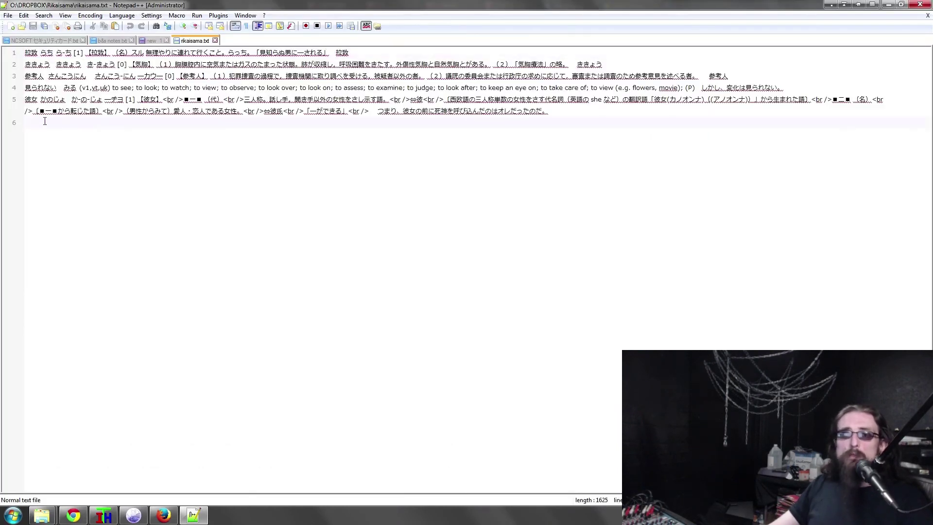
Step: Delete all the saved vocabulary entries from rikaisama.txt and close the editor
left_click(8, 105)
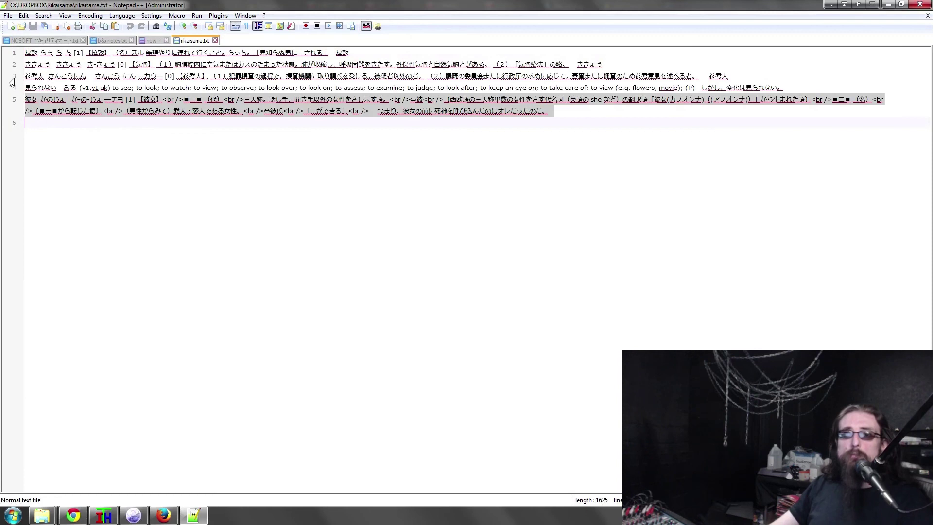
left_click_drag(8, 79, 7, 35)
key("Delete")
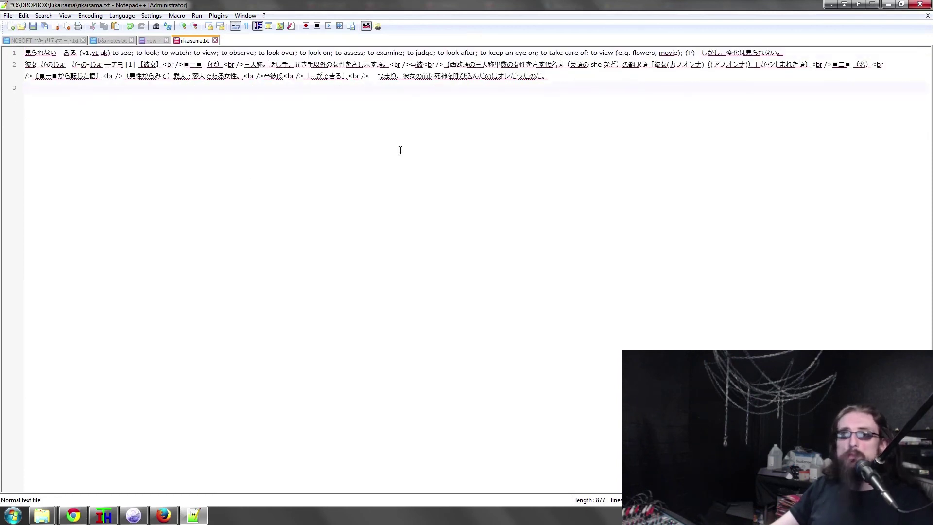
key("ctrl+a")
key("Delete")
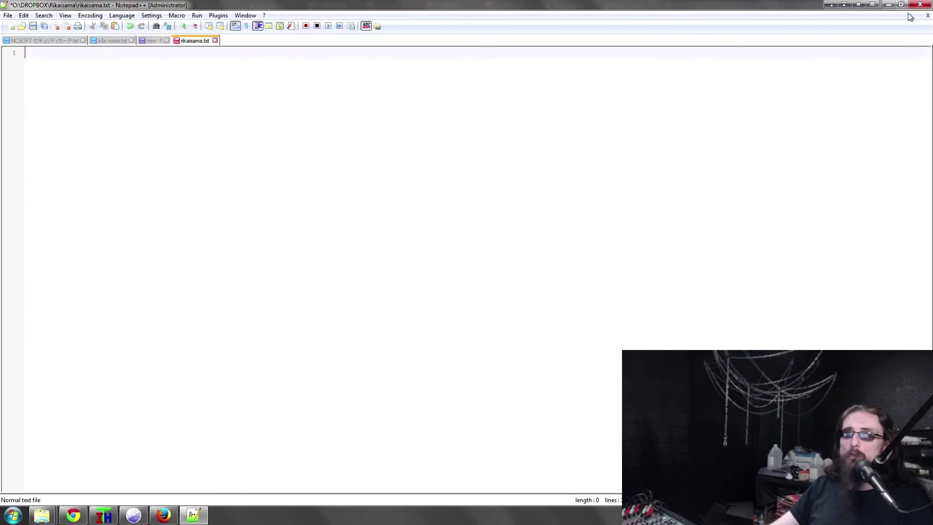
left_click(919, 5)
Step: Return to Firefox and save the 彼女 entry to file from both the English and the EPWING dictionaries
left_click(818, 152)
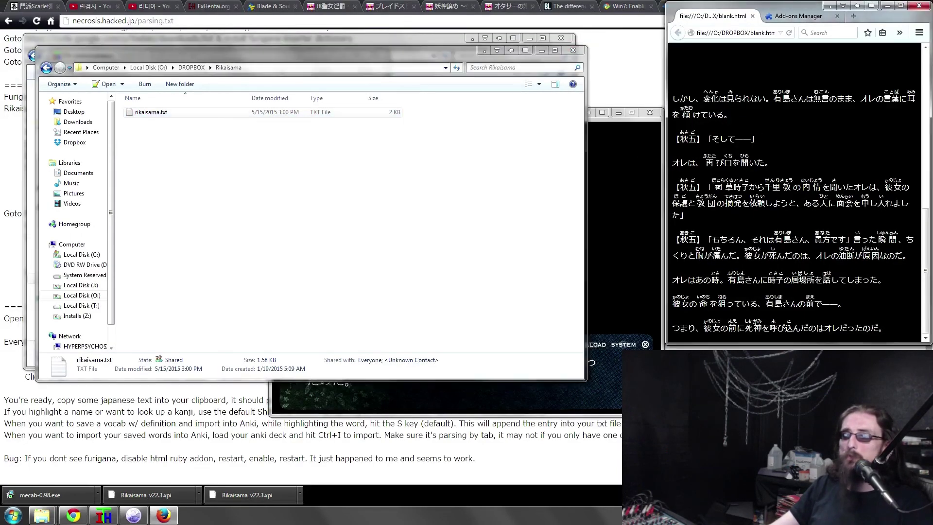
mouse_move(705, 334)
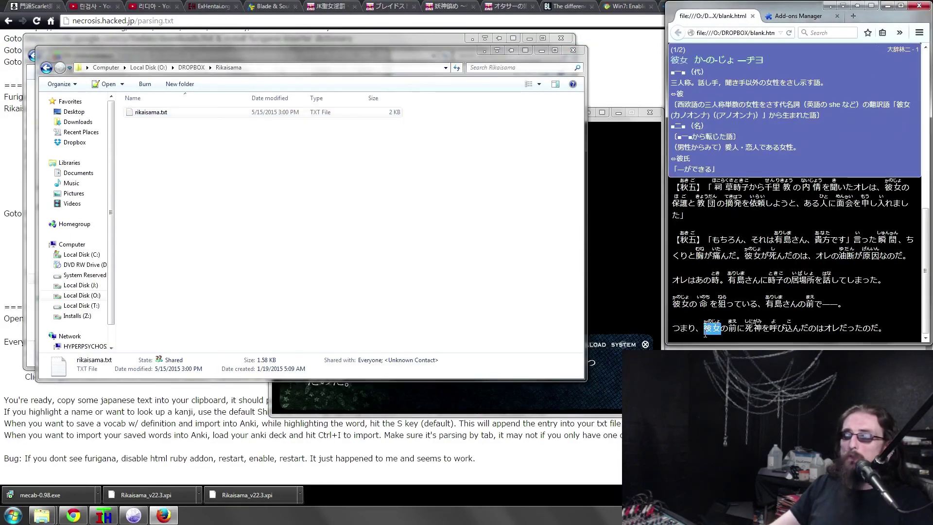
key("shift")
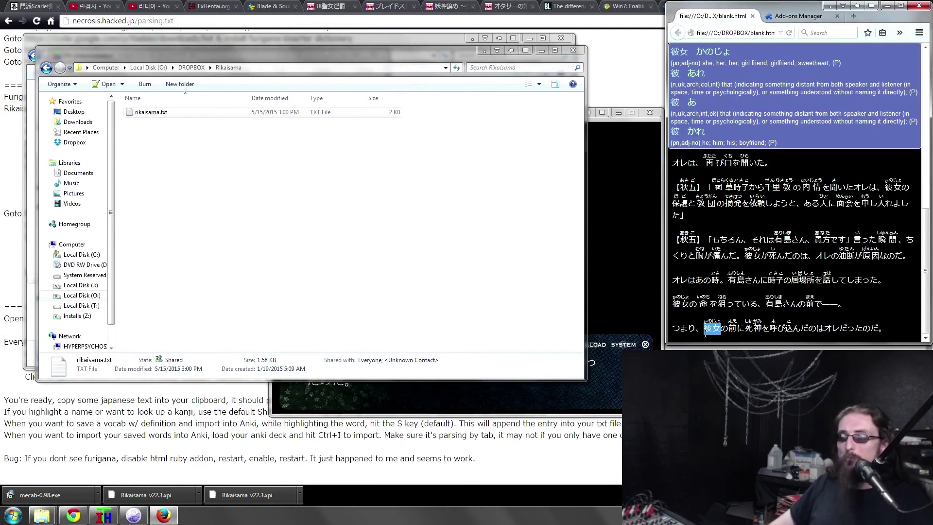
key("s")
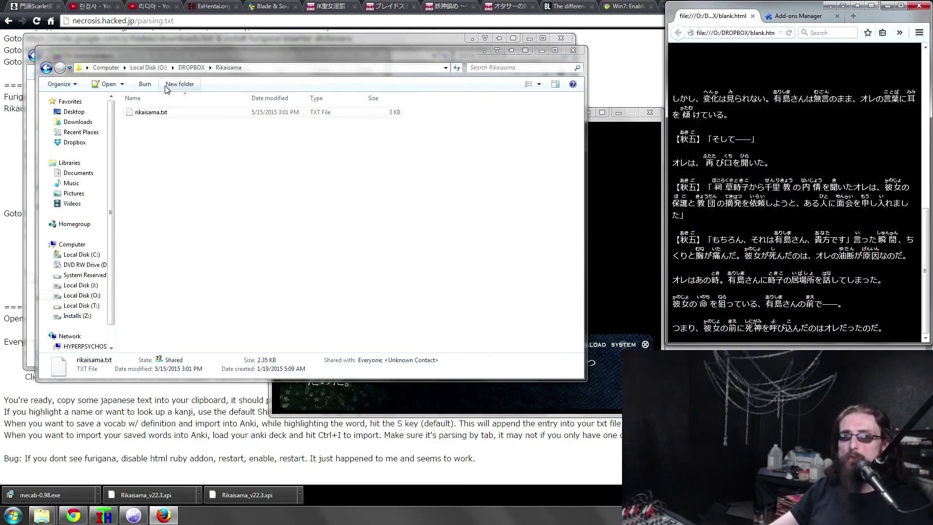
Step: Reopen rikaisama.txt, reload it from disk, delete the first five entries so only the two newest 彼女 entries remain, and save it
double_click(148, 115)
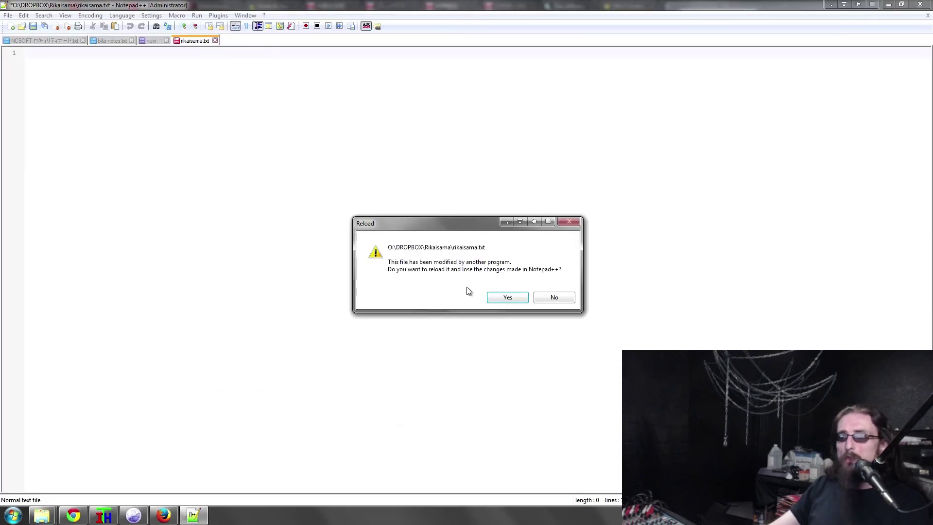
left_click(501, 297)
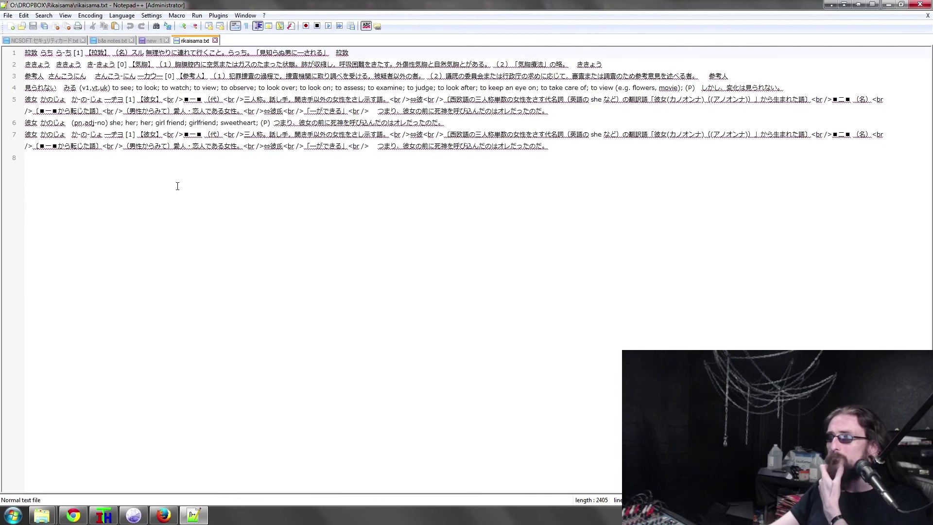
left_click_drag(12, 115, 12, 53)
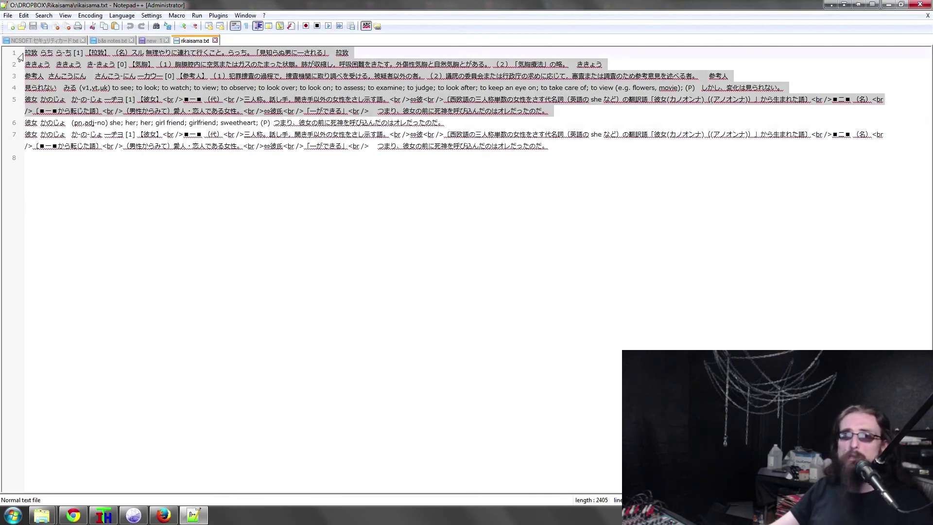
key("Delete")
key("ctrl+s")
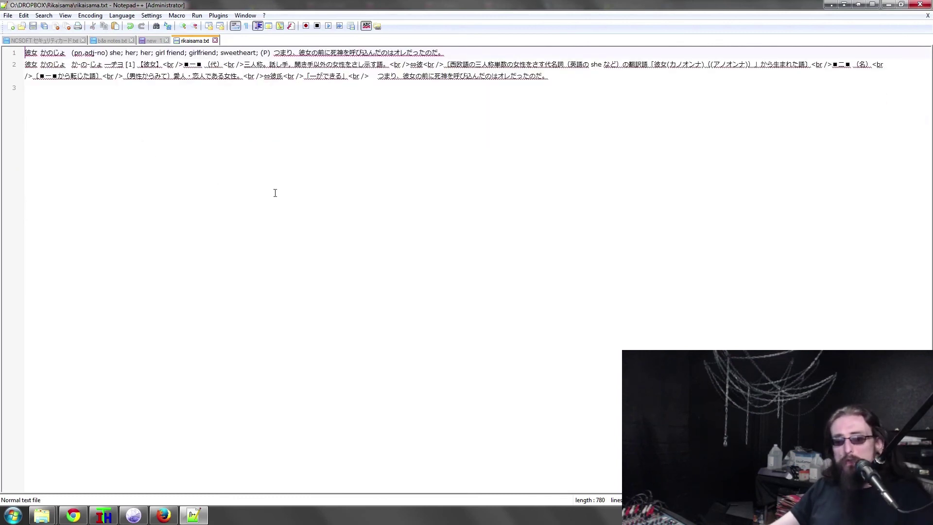
Step: Examine the fields of the English-dictionary 彼女 entry in rikaisama.txt and compare its example sentence with the text in Firefox
left_click(12, 71)
left_click(14, 55)
left_click(14, 70)
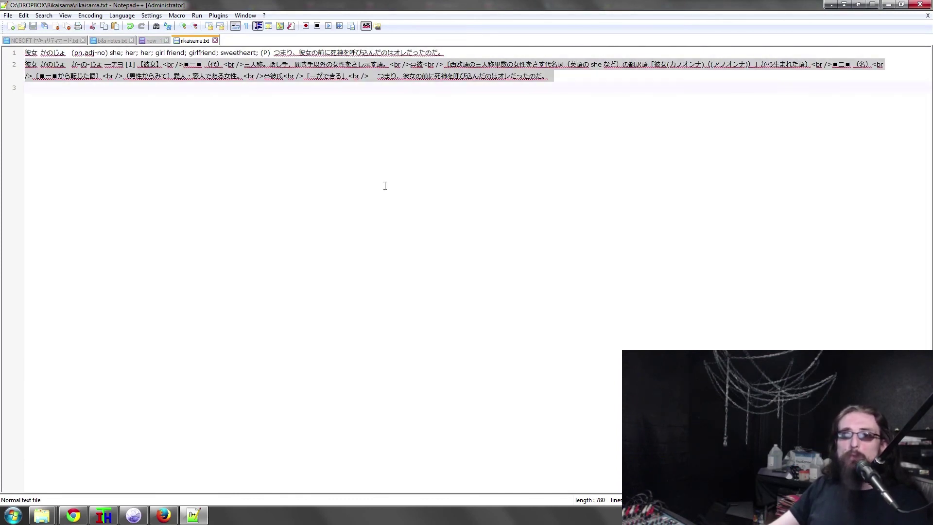
left_click(268, 139)
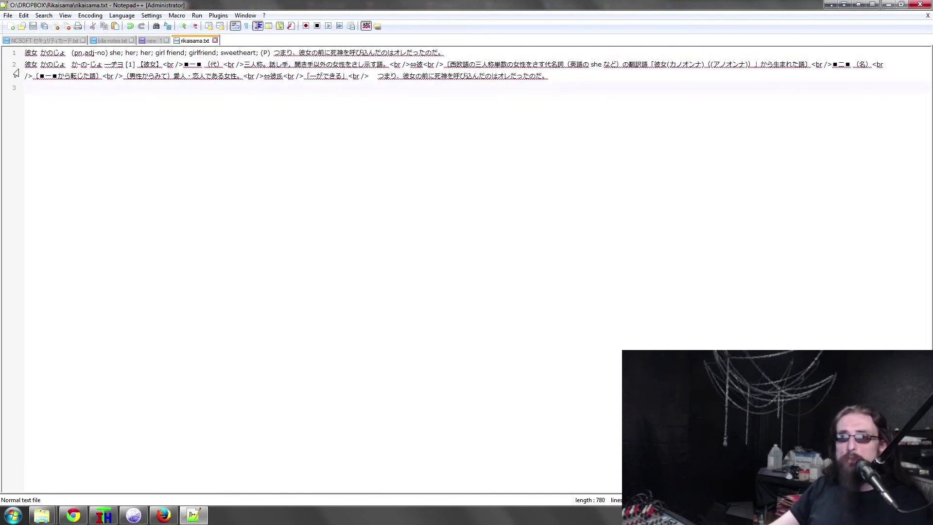
double_click(31, 52)
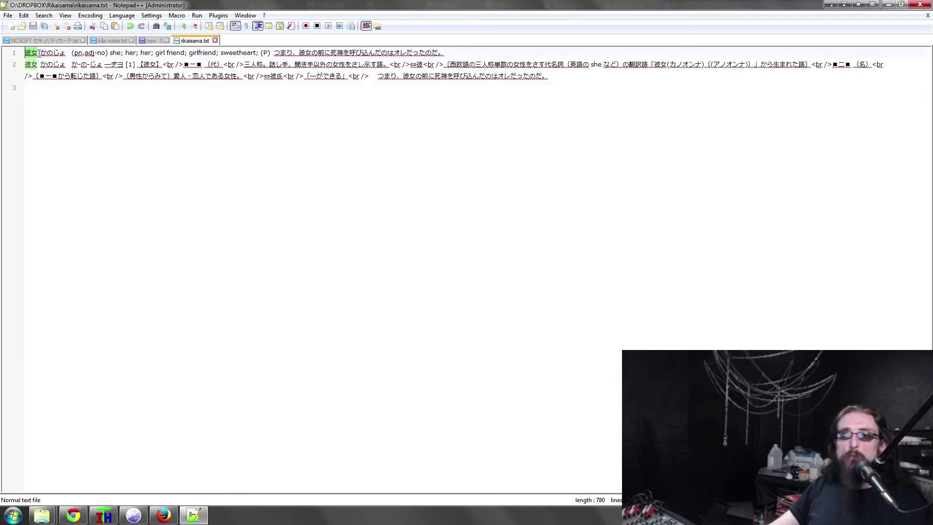
left_click_drag(40, 53, 467, 52)
left_click(39, 54)
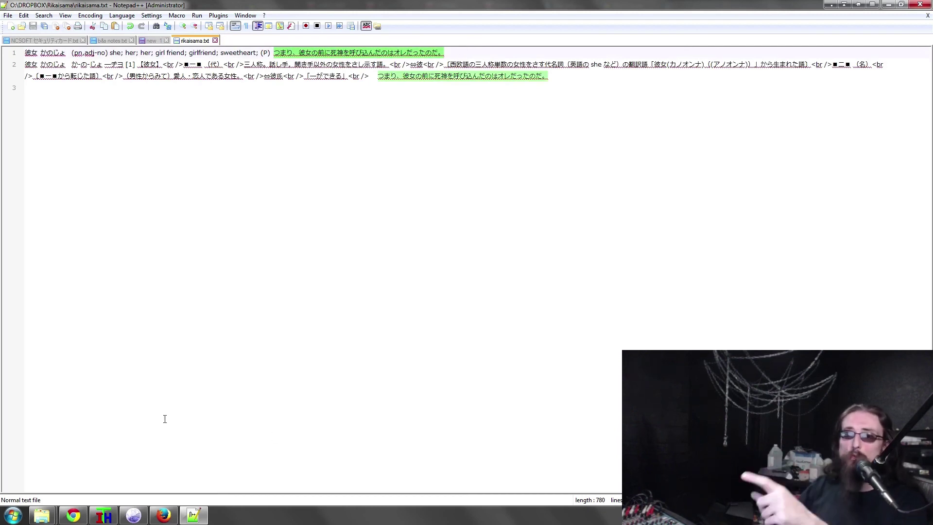
key("alt+Tab")
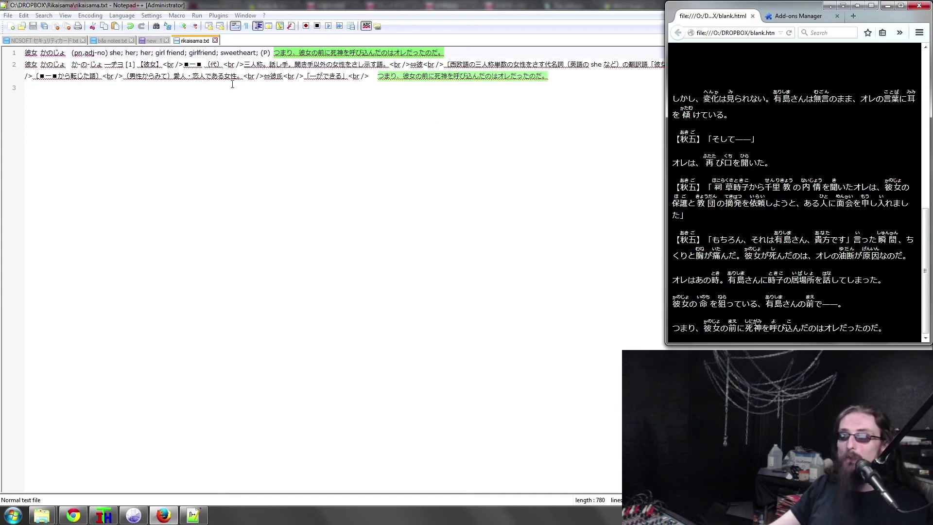
left_click(226, 109)
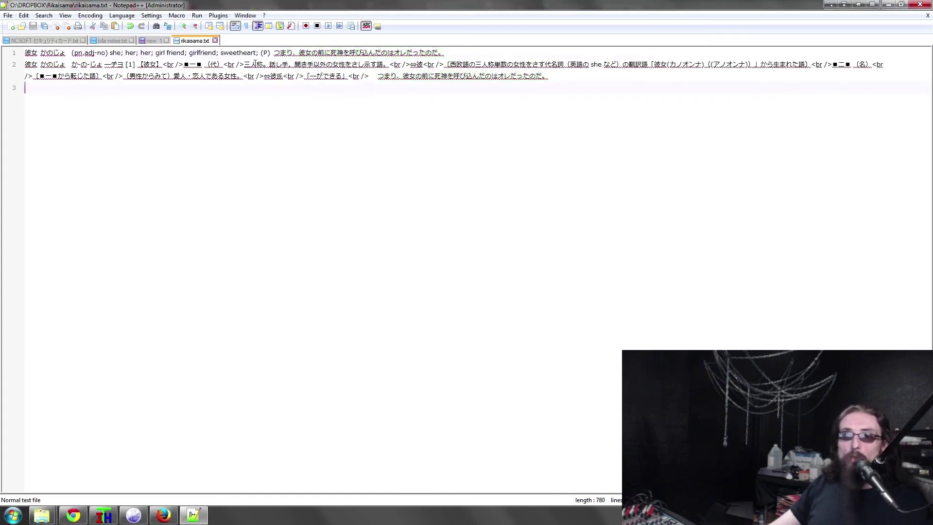
Step: Examine the EPWING 彼女 entry in rikaisama.txt: its word, reading, Japanese definition and example sentence
left_click_drag(549, 77, 7, 69)
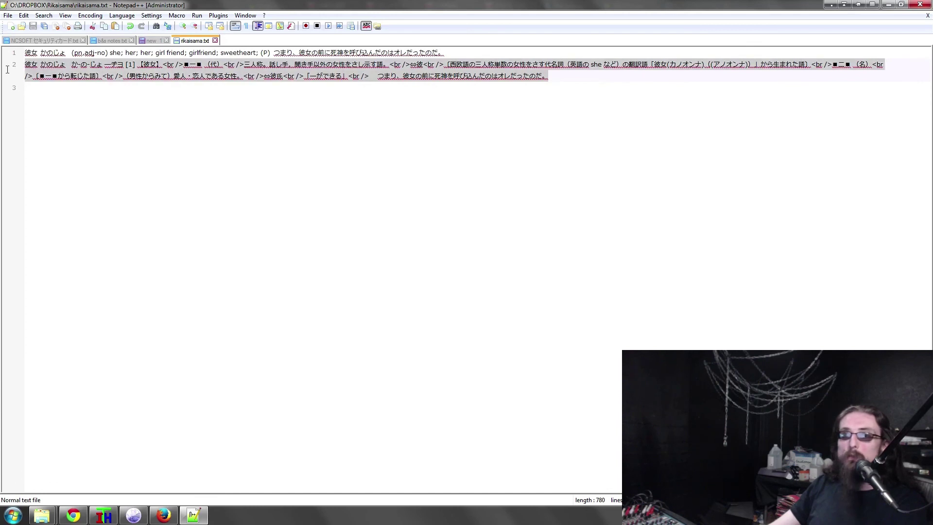
left_click(276, 85)
left_click_drag(67, 64, 22, 64)
left_click(91, 71)
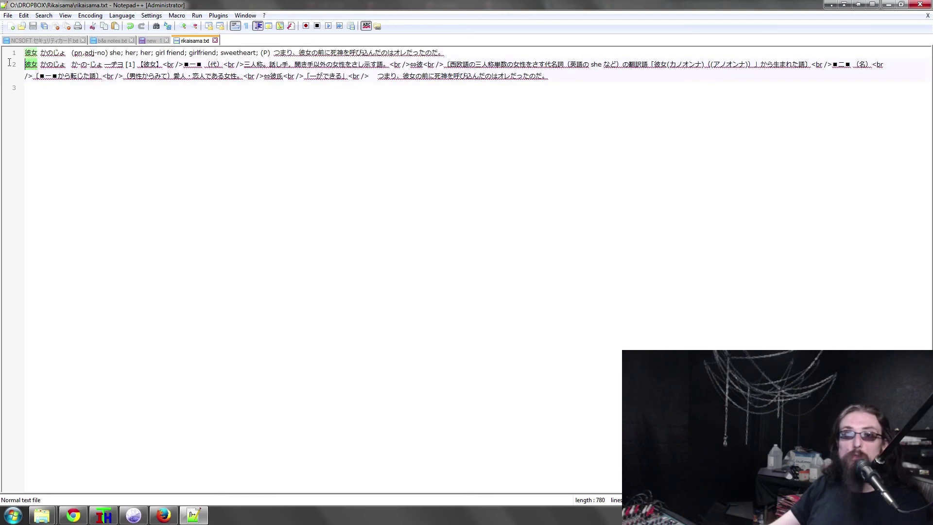
double_click(48, 65)
left_click_drag(71, 65, 136, 68)
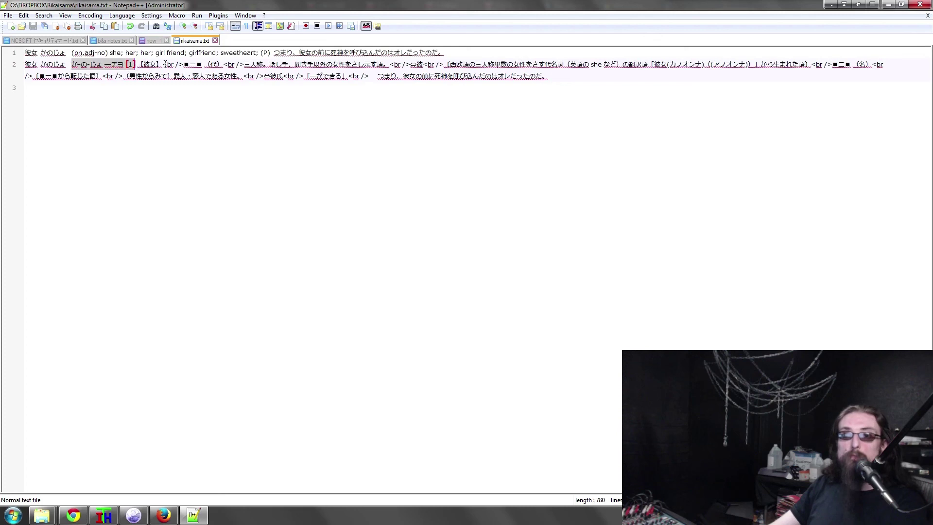
left_click(156, 76)
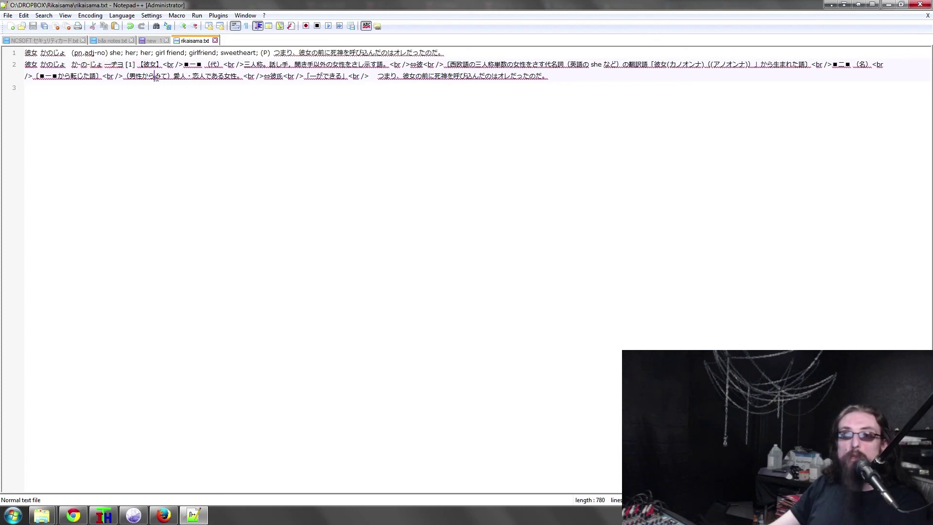
left_click_drag(142, 63, 473, 77)
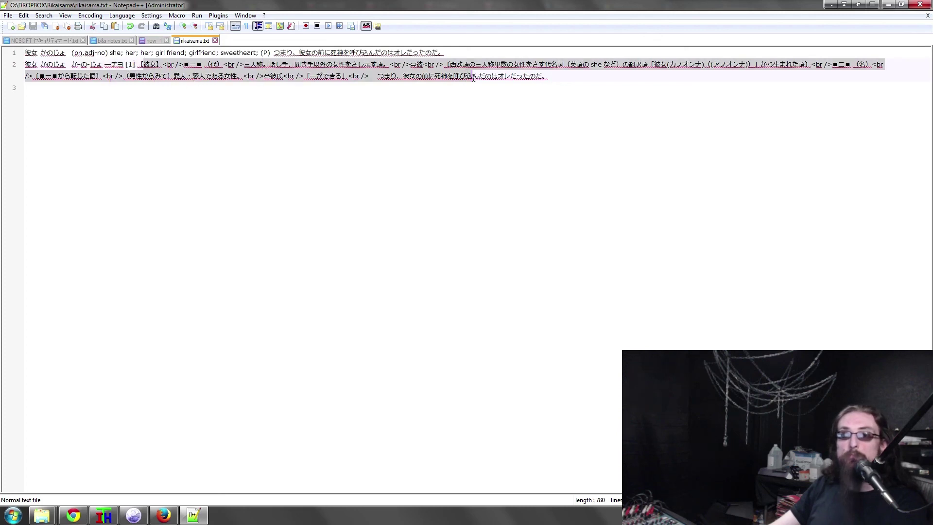
left_click(532, 64)
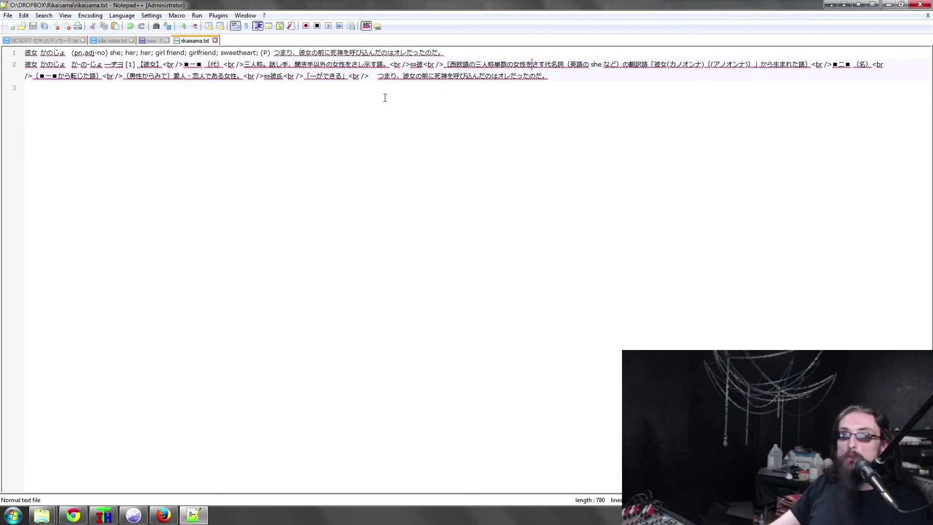
left_click_drag(378, 76, 663, 75)
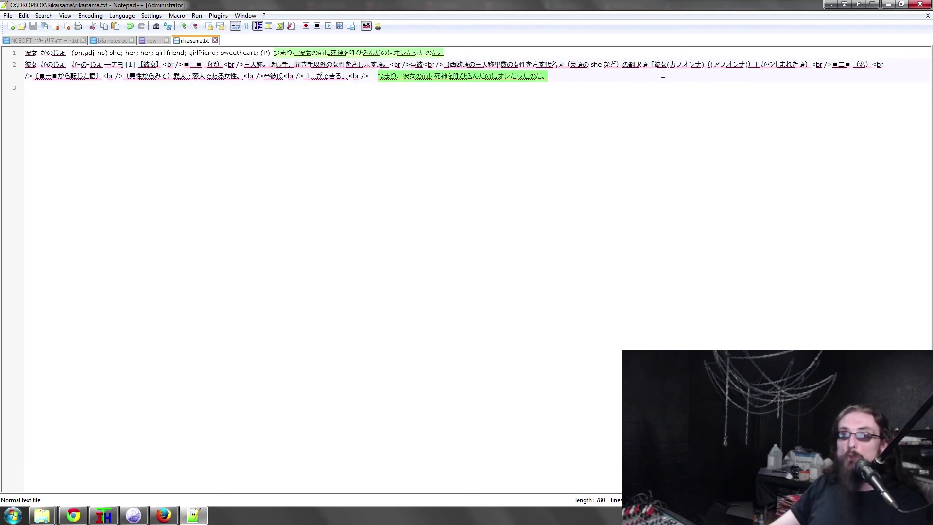
Step: Close rikaisama.txt and the Notepad++ window
left_click(215, 40)
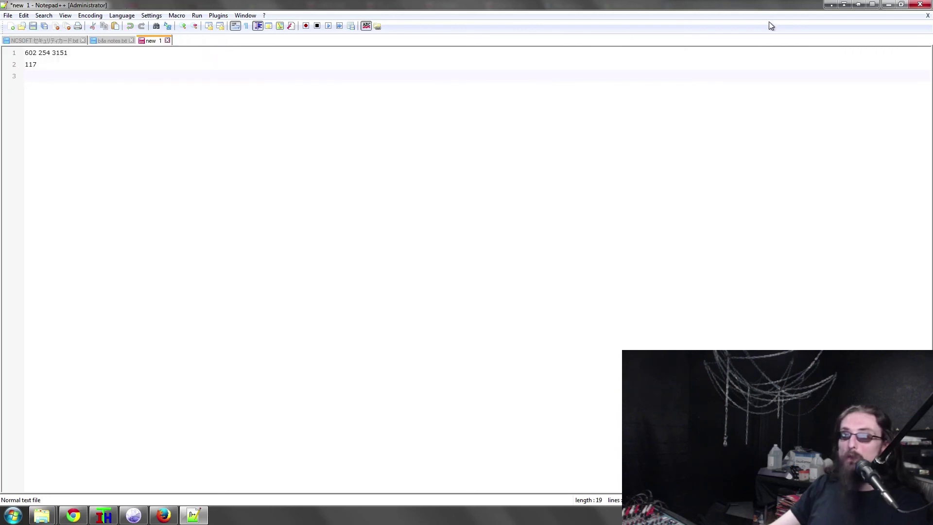
left_click(902, 5)
left_click(586, 54)
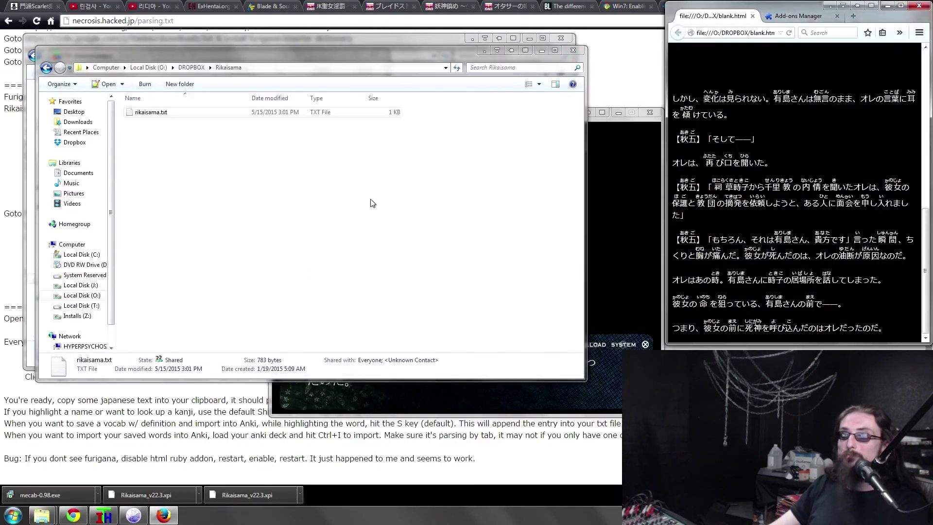
Step: Advance カルタグラ by one line, look up 自責の念 in Firefox, and move the game window higher on the desktop
left_click(627, 121)
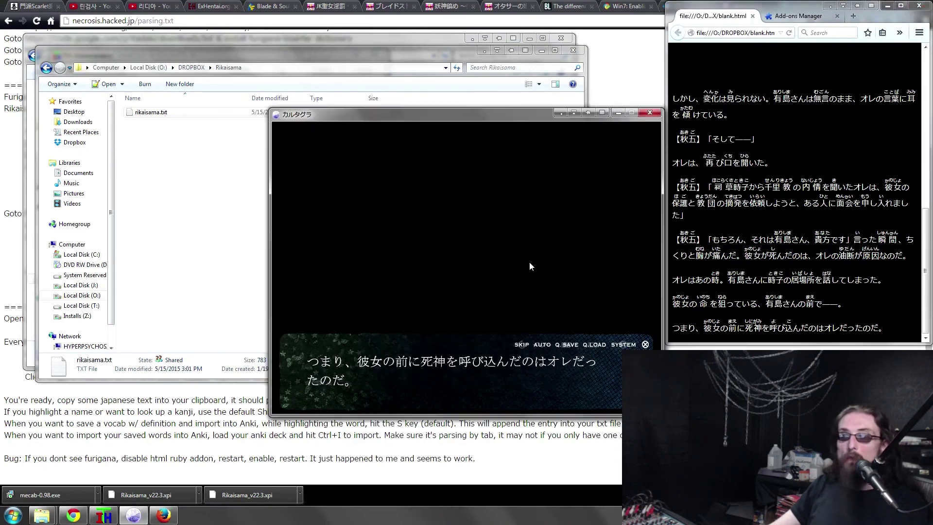
left_click(461, 257)
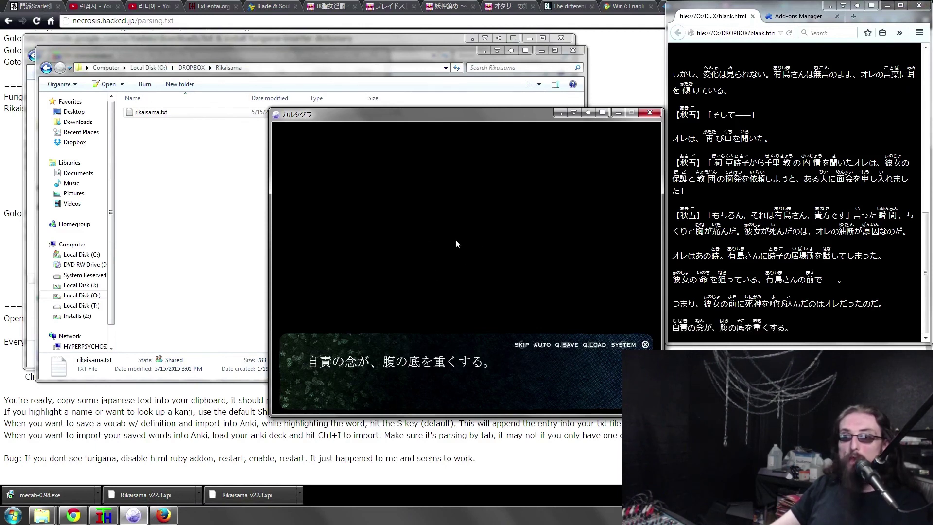
left_click(798, 136)
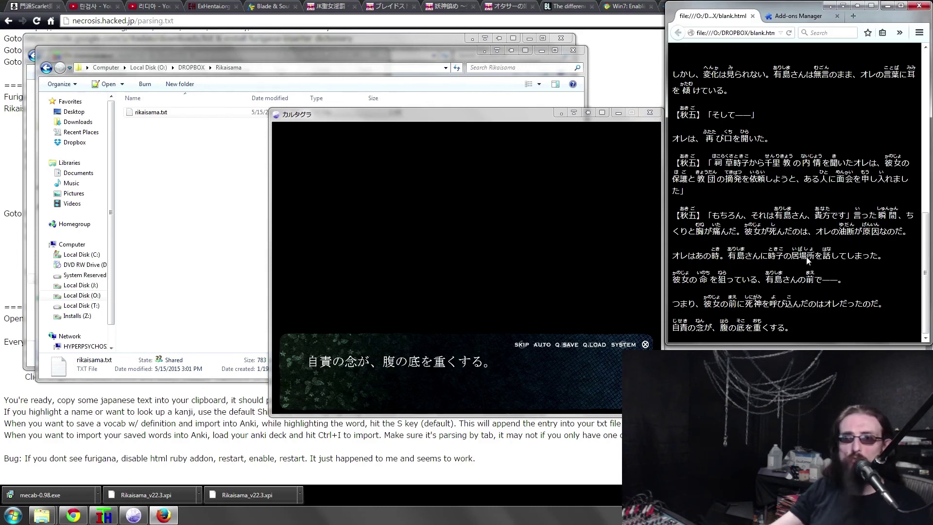
left_click_drag(496, 117, 468, 24)
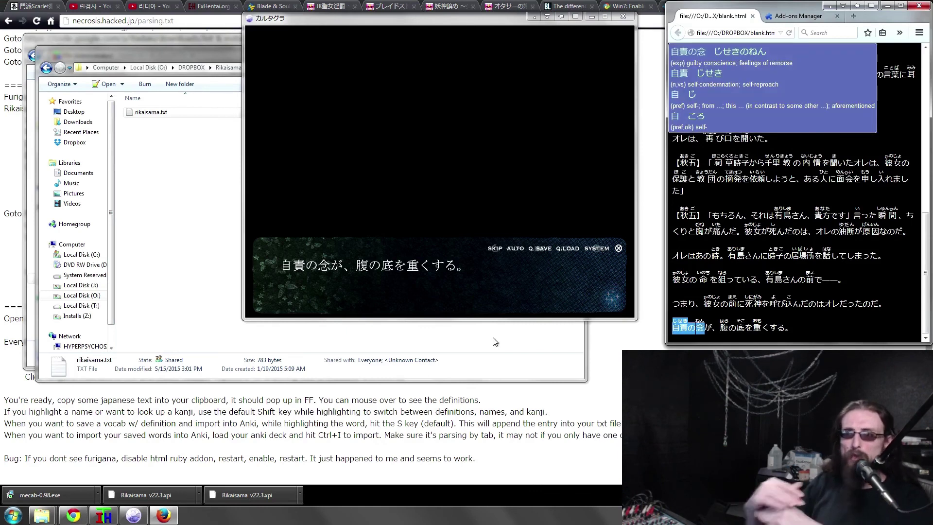
Step: Switch to Chrome, search Google for mecab from the MeCab tab, and open the 出力フォーマット documentation page
left_click(620, 389)
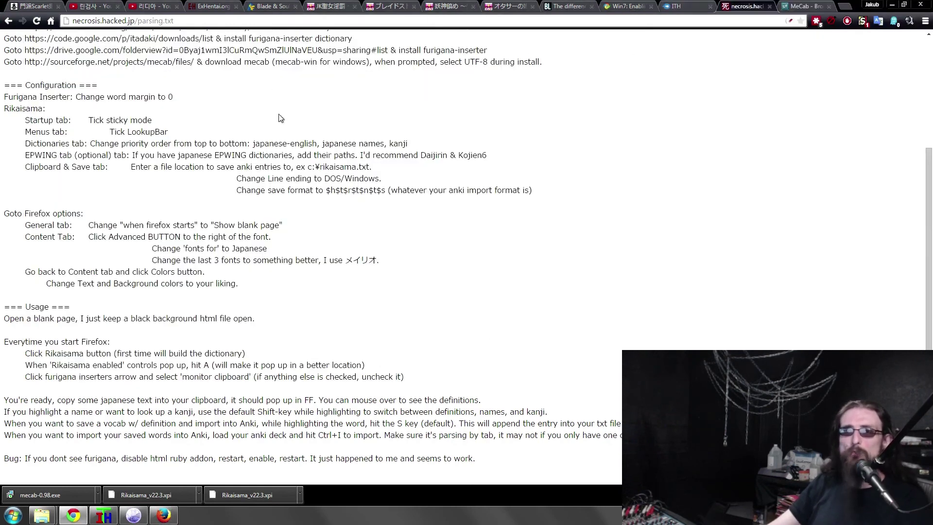
scroll(420, 249, "up", 3)
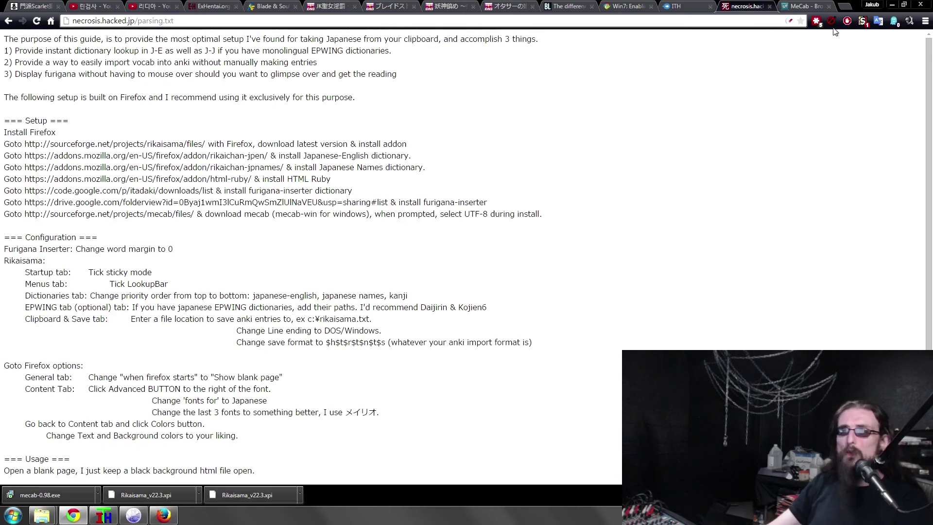
left_click(799, 7)
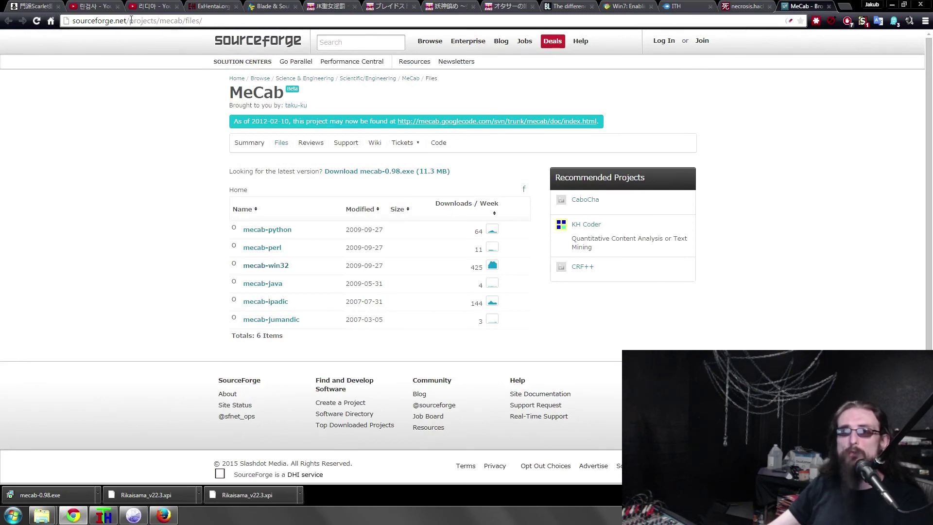
left_click(50, 21)
type("mec")
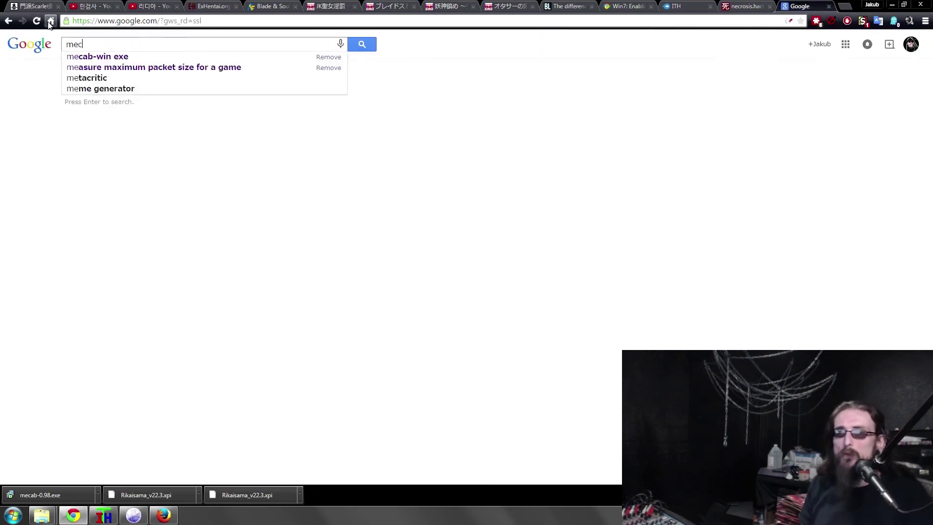
type("ab")
key("Return")
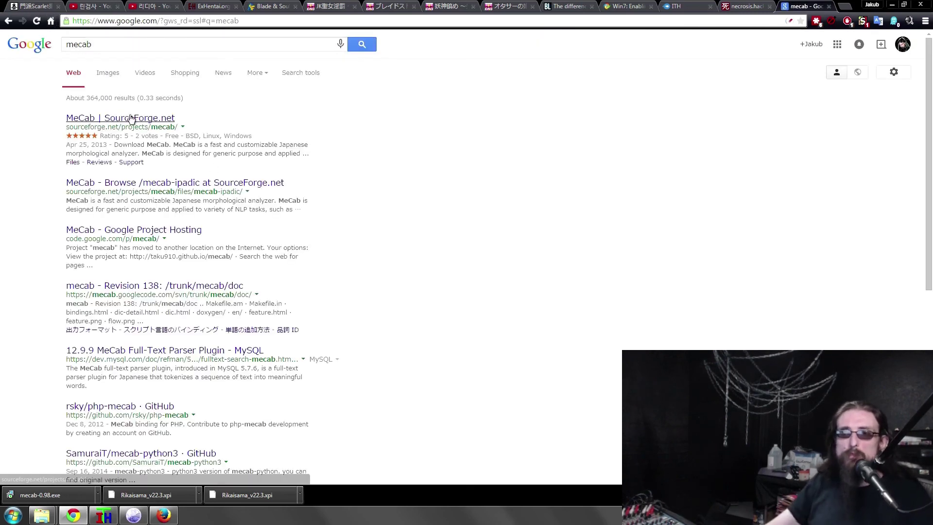
left_click(113, 335)
scroll(294, 396, "down", 4)
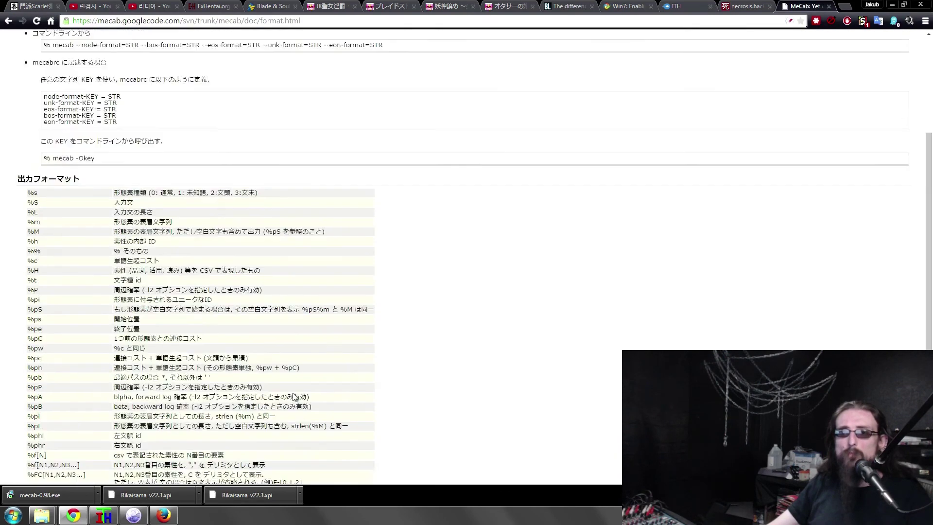
scroll(294, 396, "up", 4)
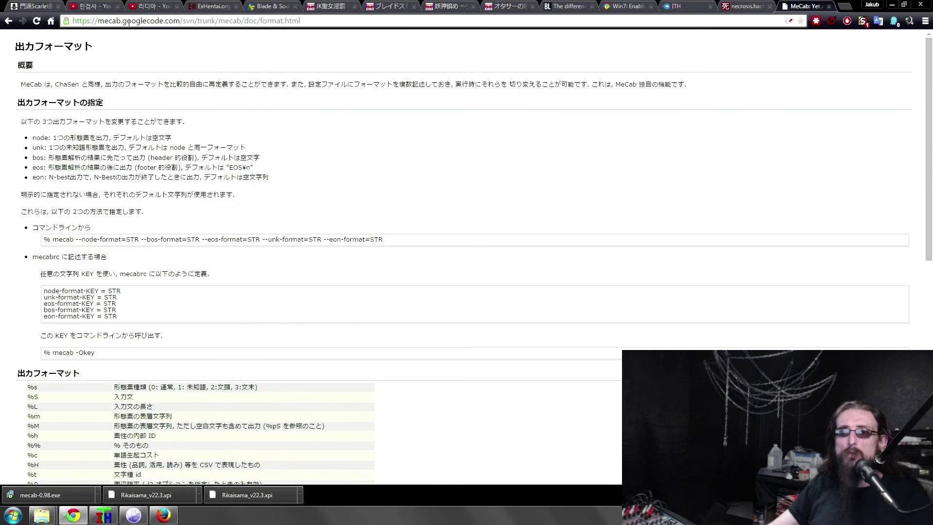
Step: Restore the Chrome window from full screen and narrow it to fit beside the Firefox window
left_click_drag(494, 84, 320, 78)
left_click(309, 98)
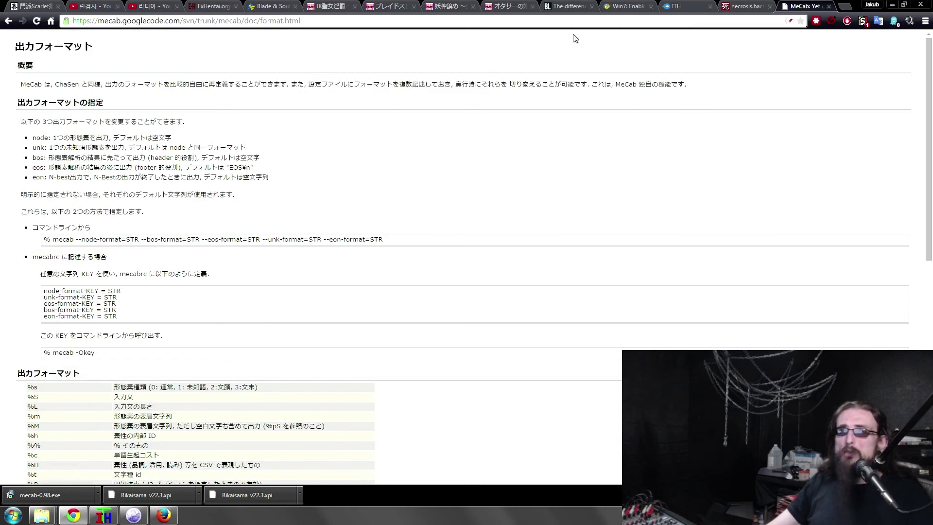
key("ctrl")
left_click(904, 5)
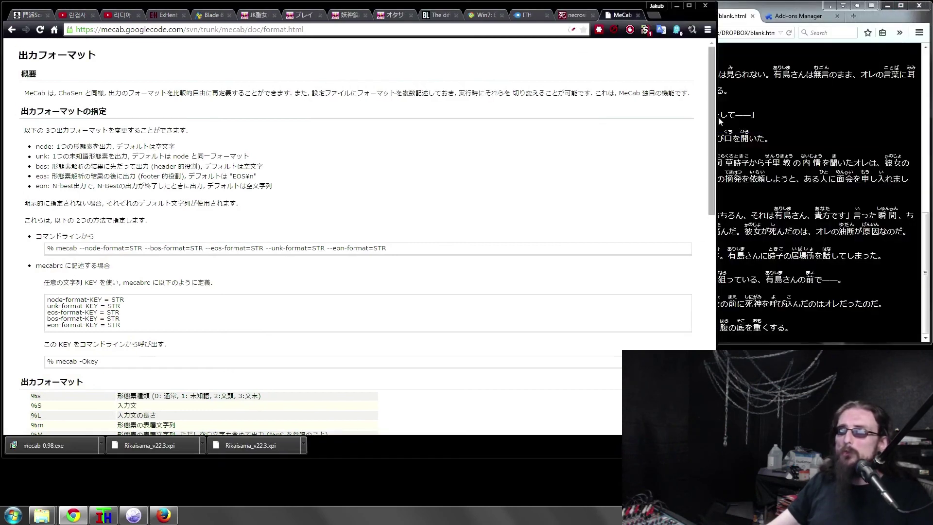
left_click_drag(717, 115, 661, 118)
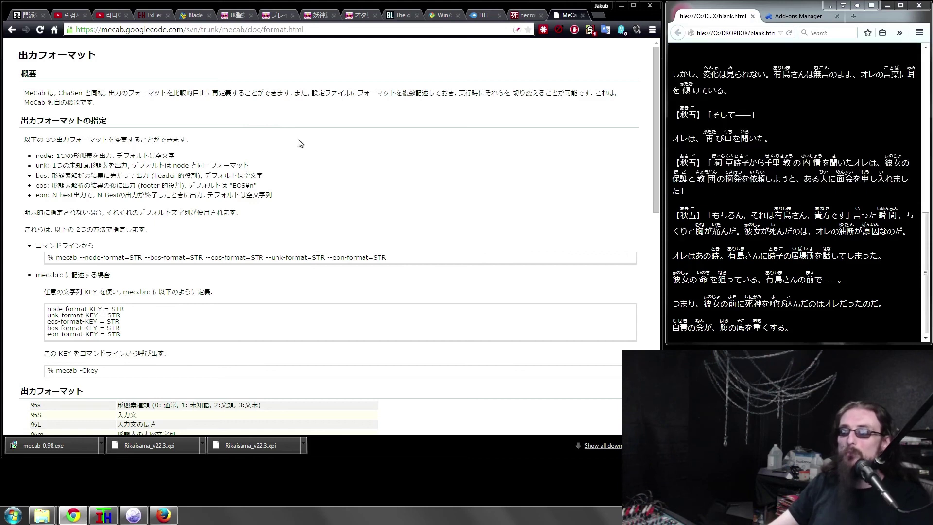
Step: Copy the page's main heading 出力フォーマット to the clipboard and look it up in Firefox
left_click_drag(19, 56, 96, 56)
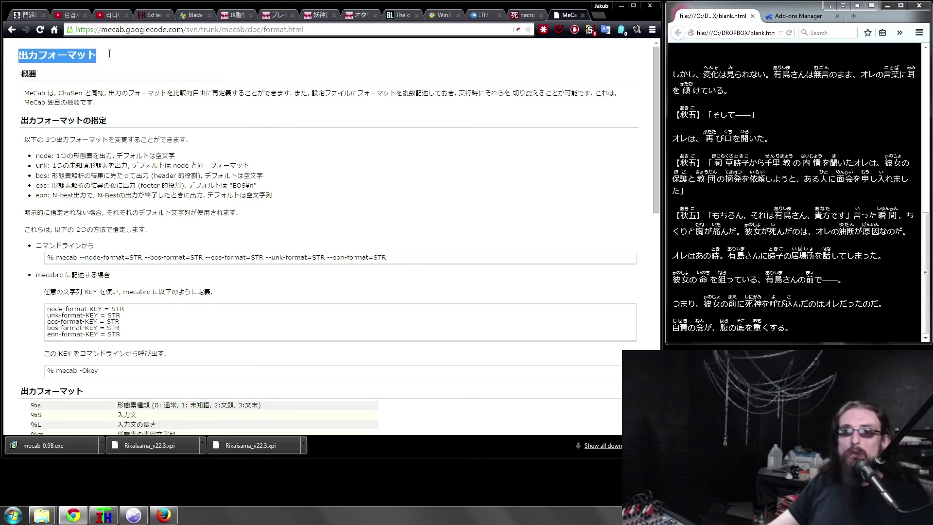
key("ctrl+c")
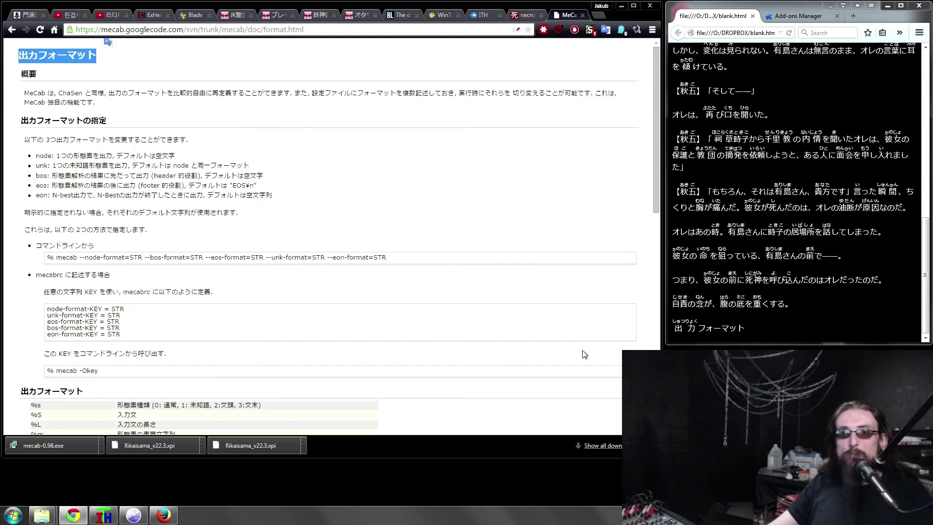
mouse_move(678, 333)
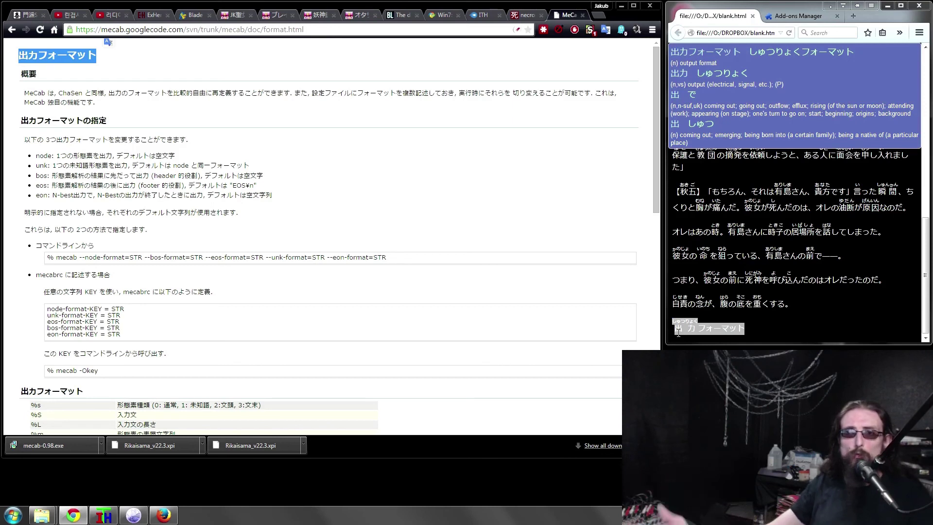
Step: Copy 以下の from the first sentence under 出力フォーマットの指定 and look up 以下 in Firefox
left_click(279, 85)
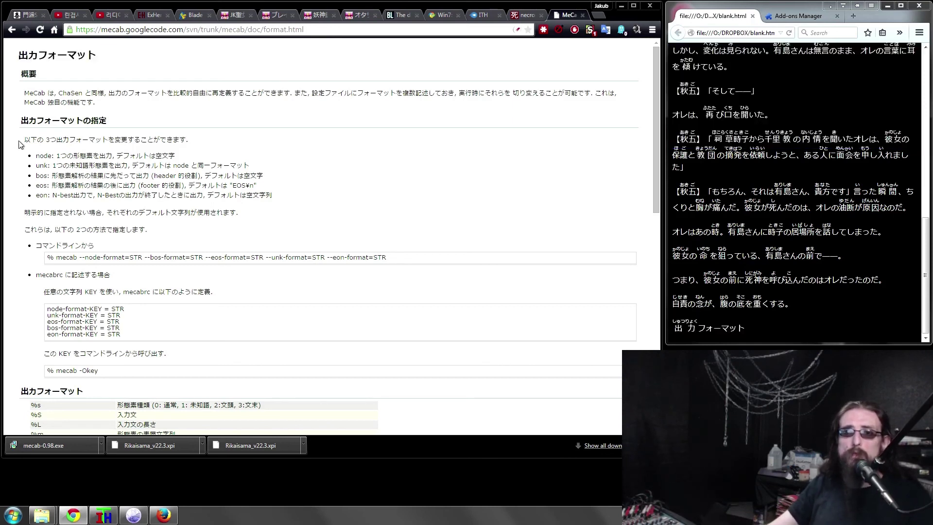
left_click_drag(24, 140, 44, 141)
key("ctrl+c")
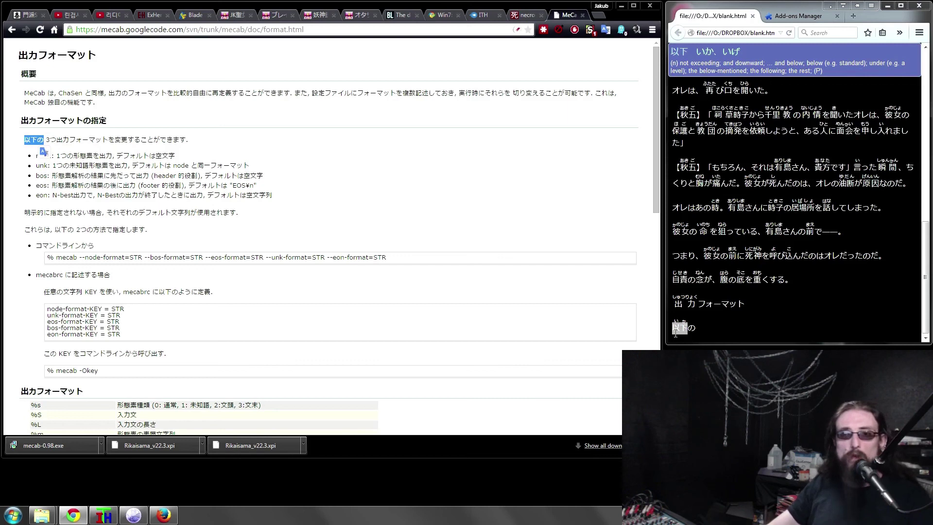
left_click(318, 148)
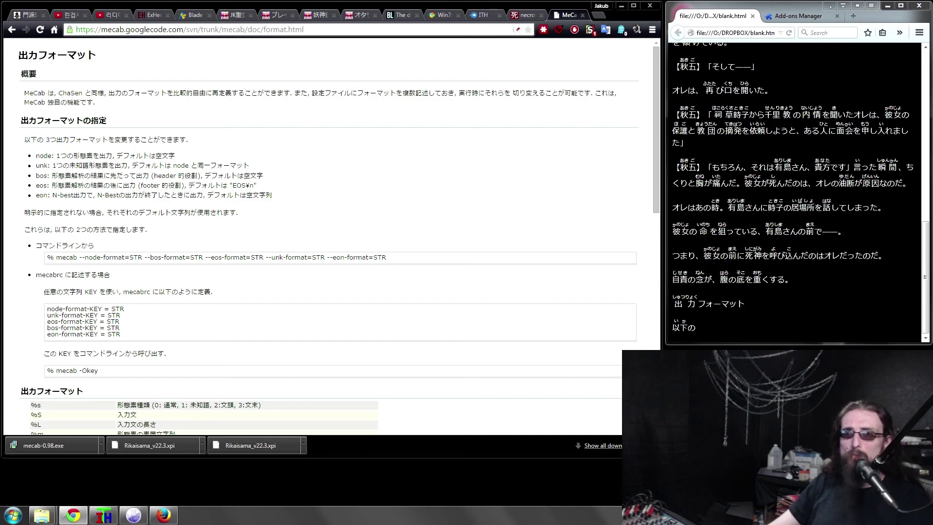
Step: Hide Chrome's downloads bar and return to the parsing.txt guide to review its Setup and Configuration instructions
left_click(653, 445)
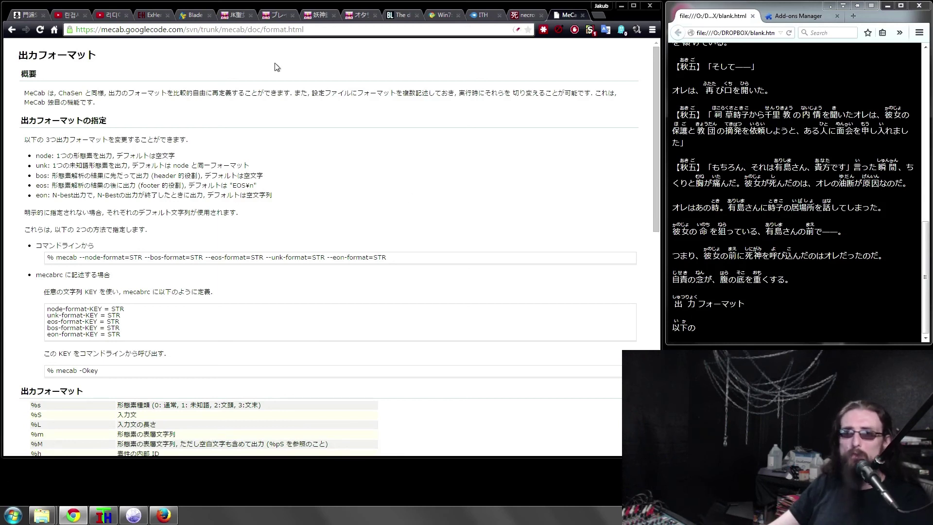
left_click(524, 15)
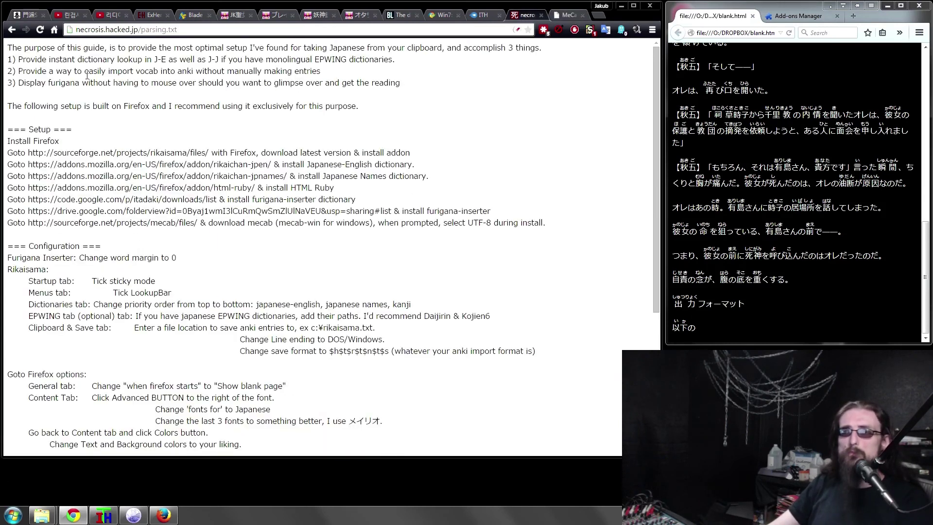
left_click_drag(89, 153, 389, 313)
left_click_drag(346, 93, 355, 276)
left_click_drag(362, 282, 335, 87)
left_click_drag(329, 83, 355, 217)
left_click(374, 313)
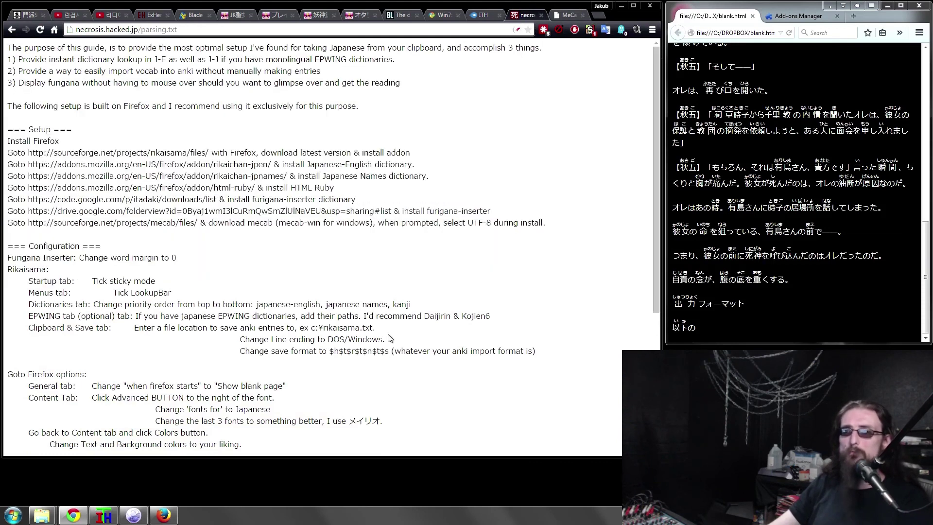
left_click_drag(537, 293, 516, 121)
left_click_drag(514, 118, 509, 214)
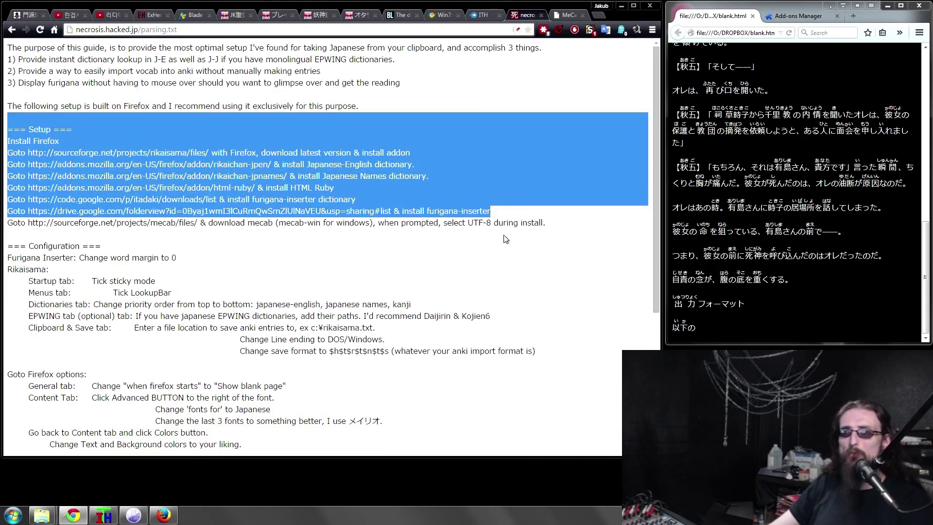
left_click_drag(496, 318, 503, 73)
left_click_drag(504, 61, 530, 177)
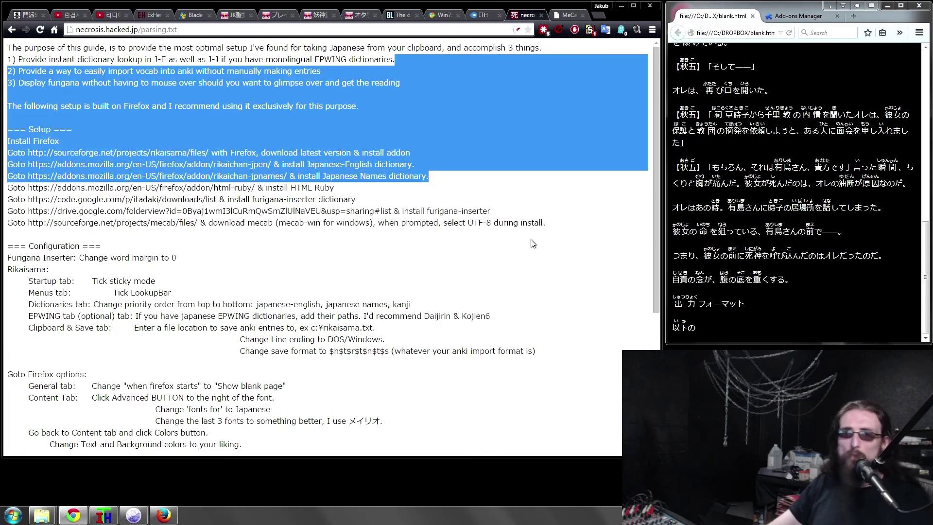